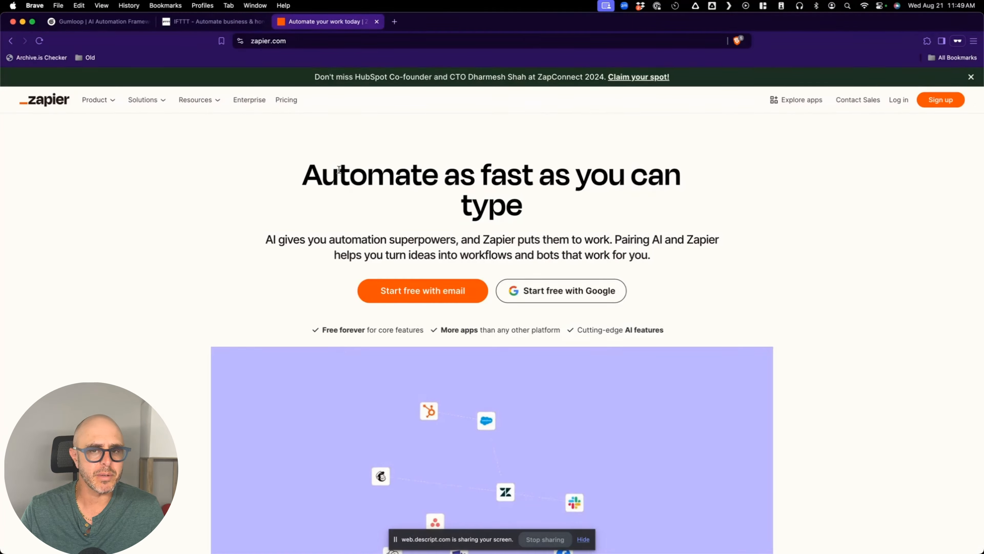
# - Bring up the Gumloop homepage and browse its templates, integrations and testimonials before heading to YouTube
pyautogui.scroll(8, 335, 188)
pyautogui.scroll(2, 336, 188)
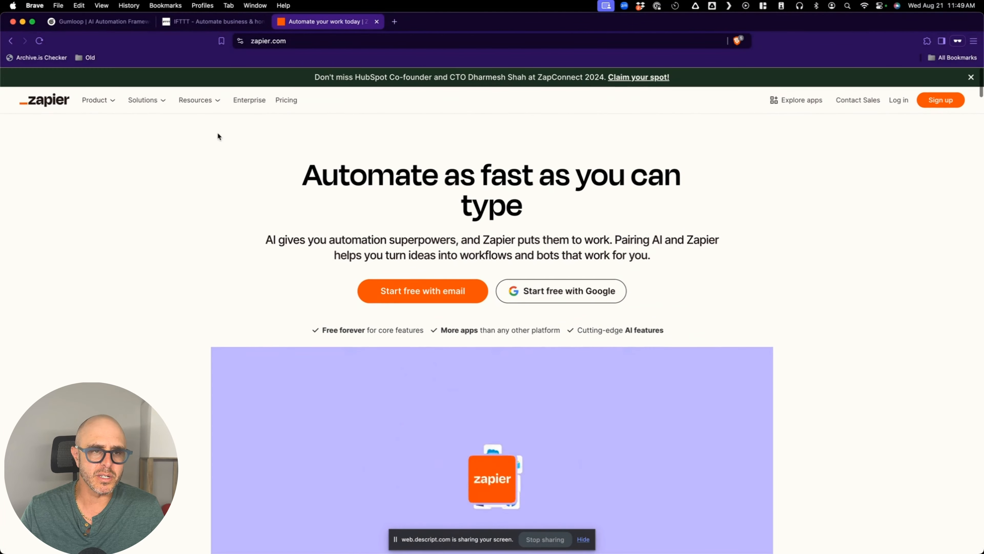
pyautogui.click(122, 26)
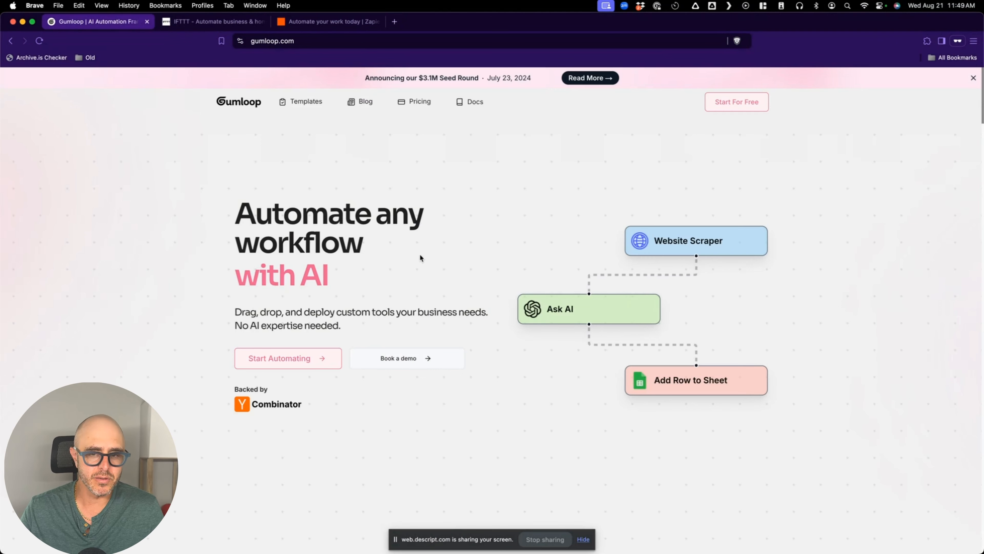
pyautogui.scroll(-10, 249, 280)
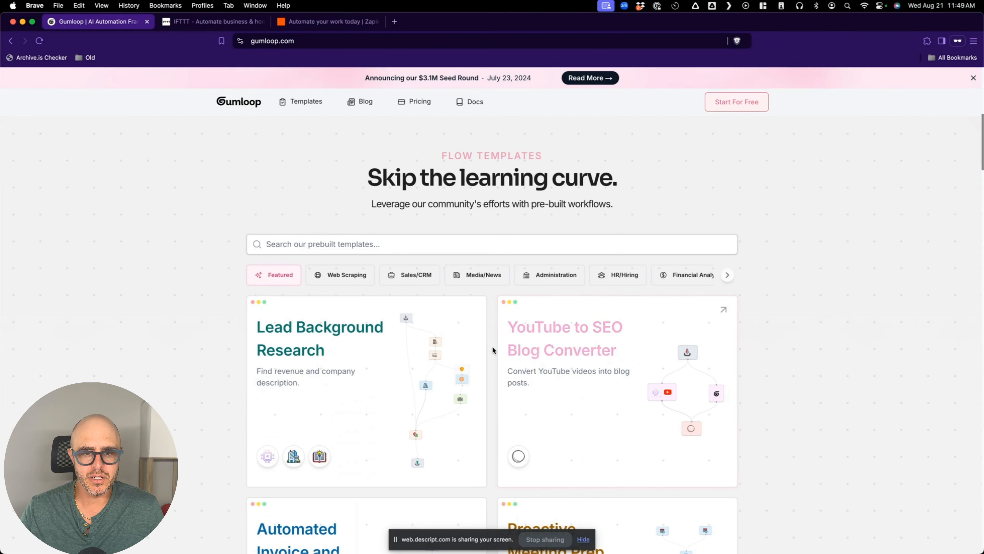
pyautogui.scroll(-5, 170, 338)
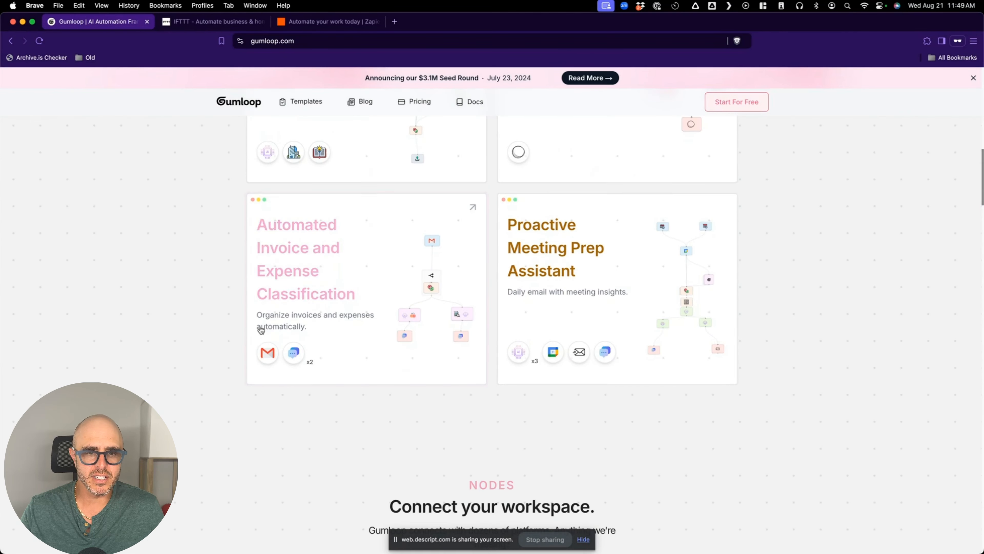
pyautogui.scroll(-3, 161, 322)
pyautogui.scroll(-3, 163, 324)
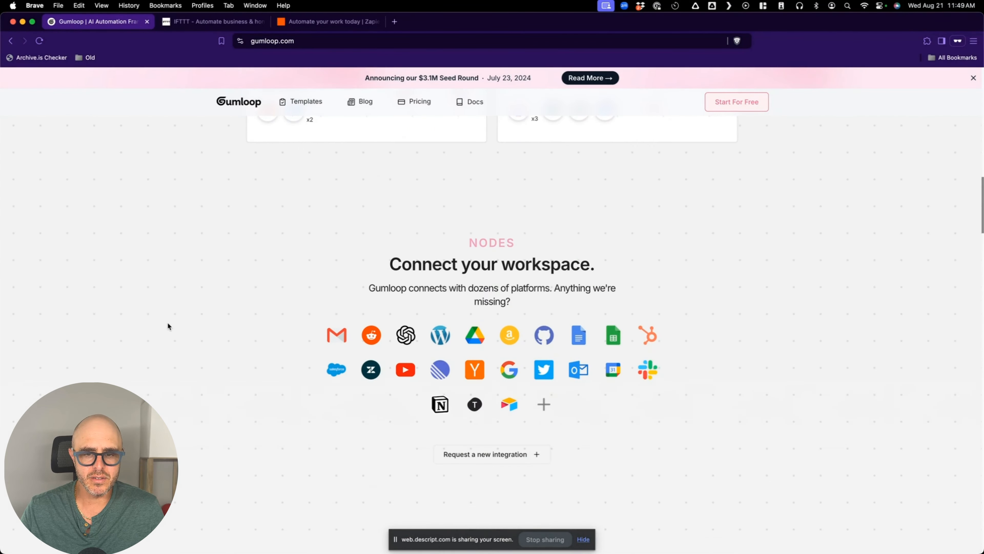
pyautogui.scroll(-10, 350, 347)
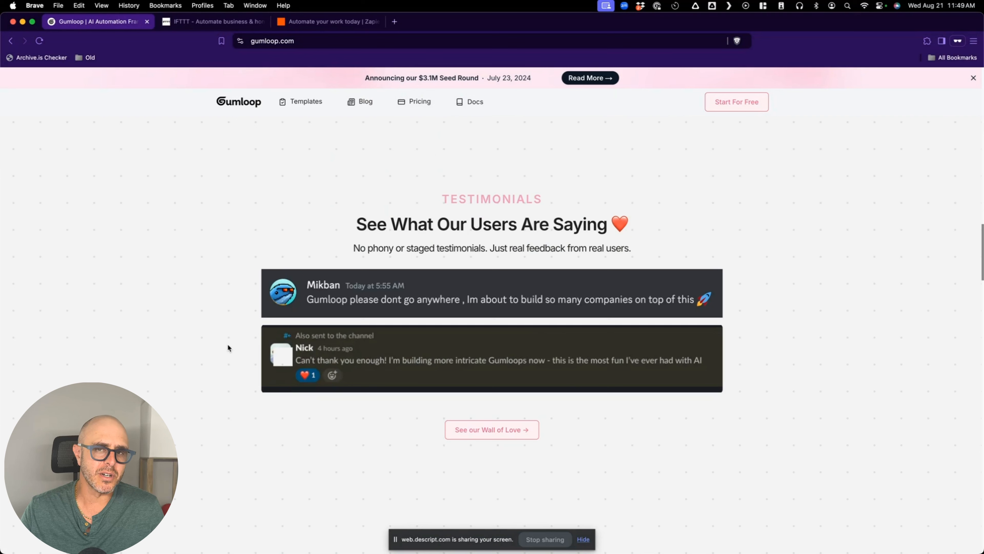
pyautogui.scroll(20, 252, 337)
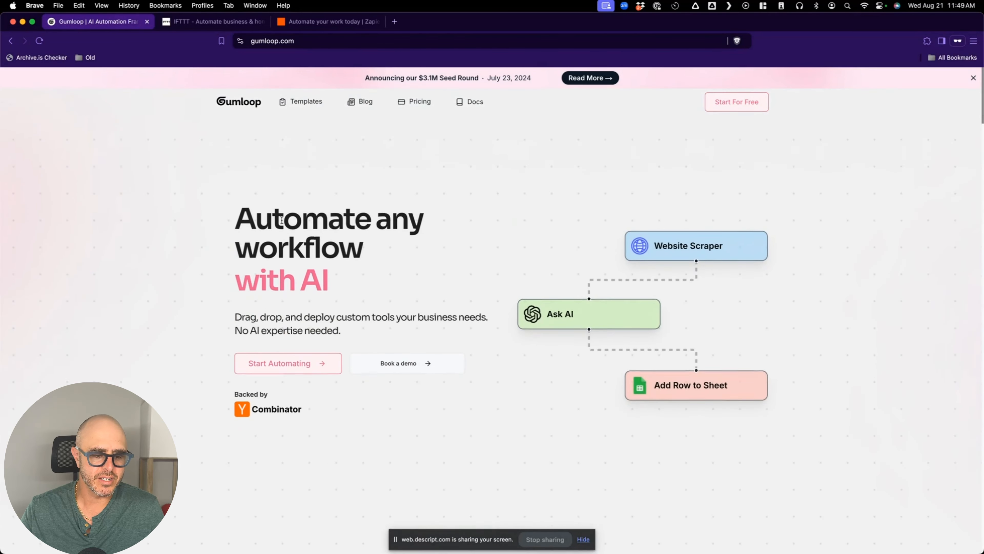
pyautogui.press('super+grave')
pyautogui.press('super+grave')
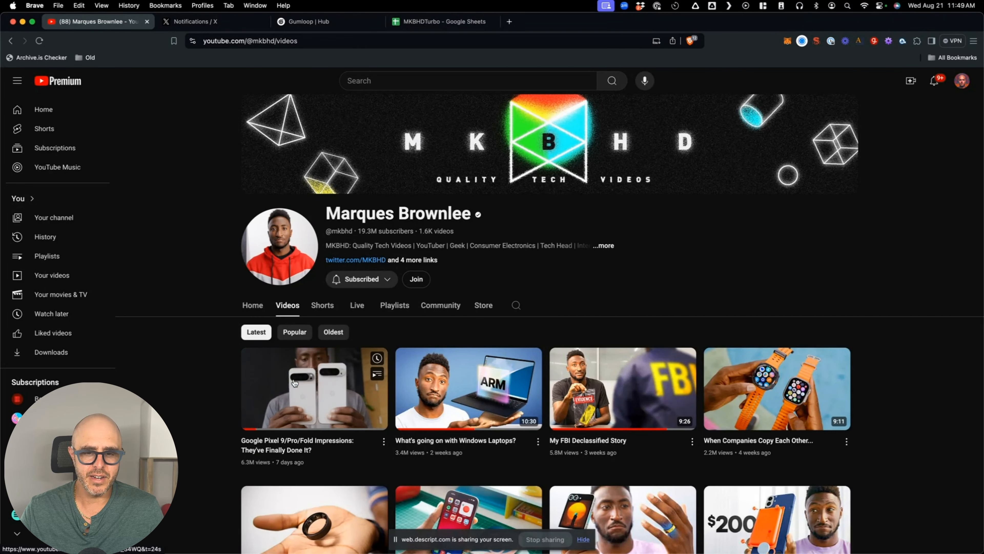
# - Scan the MKBHD channel's latest videos, then bring up the MKBHDTurbo profile on X
pyautogui.scroll(-5, 304, 397)
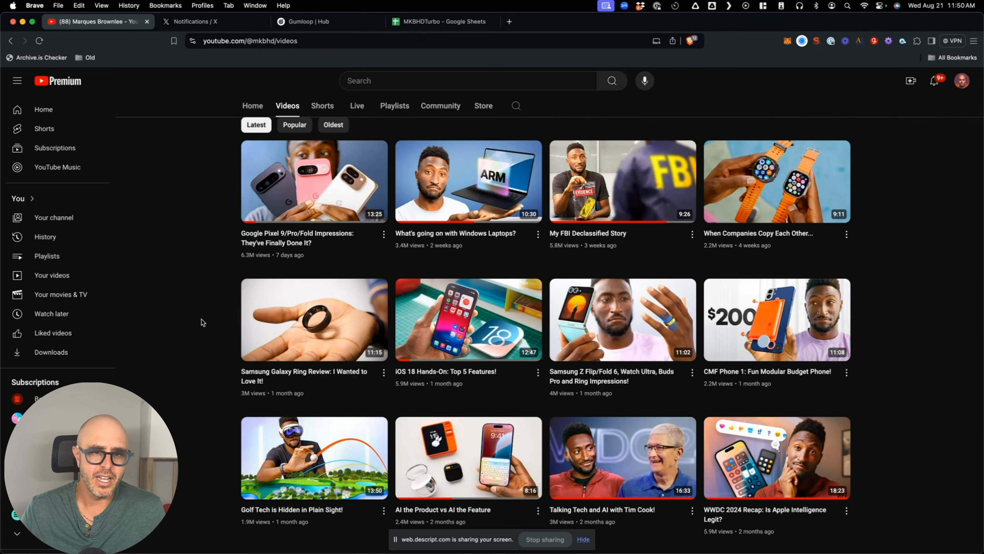
pyautogui.scroll(5, 204, 265)
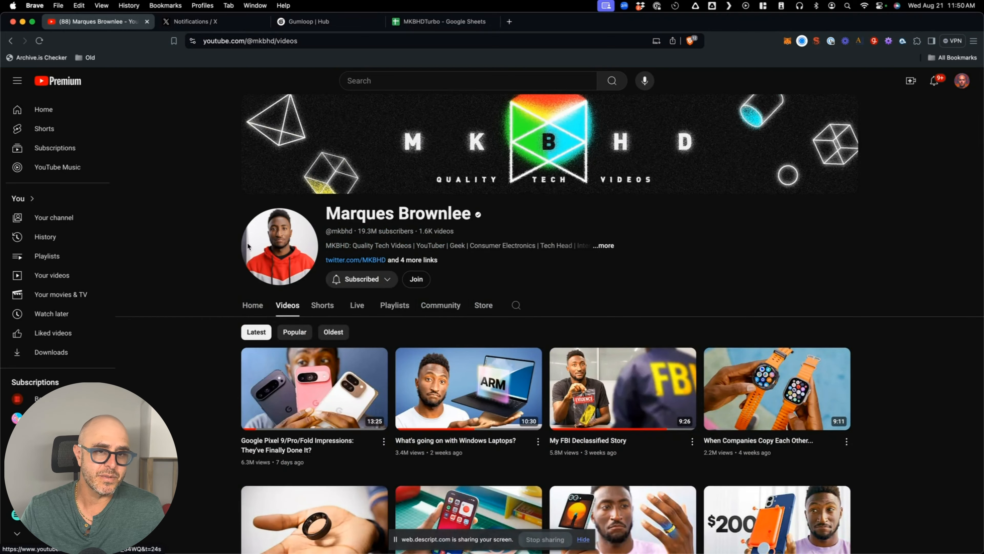
pyautogui.click(194, 21)
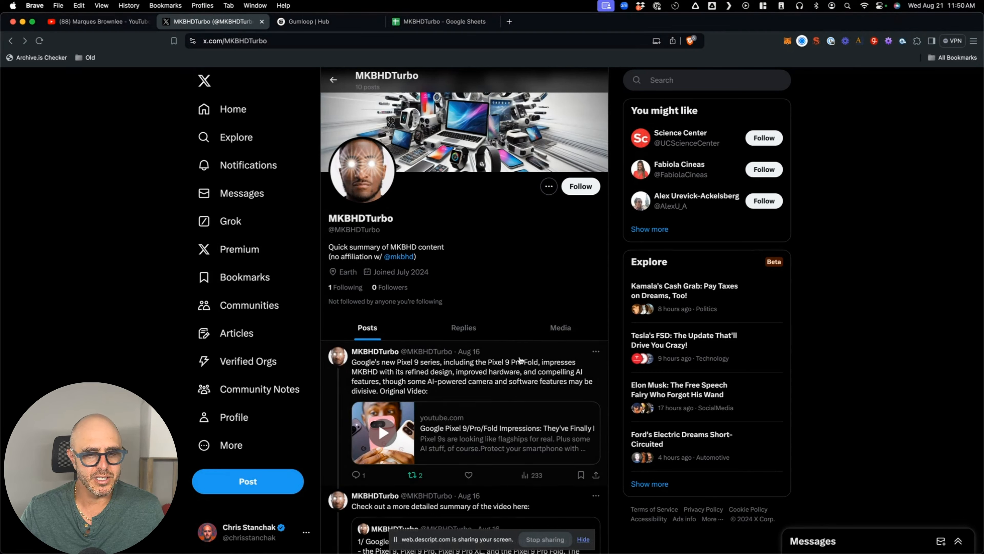
pyautogui.scroll(-1, 521, 367)
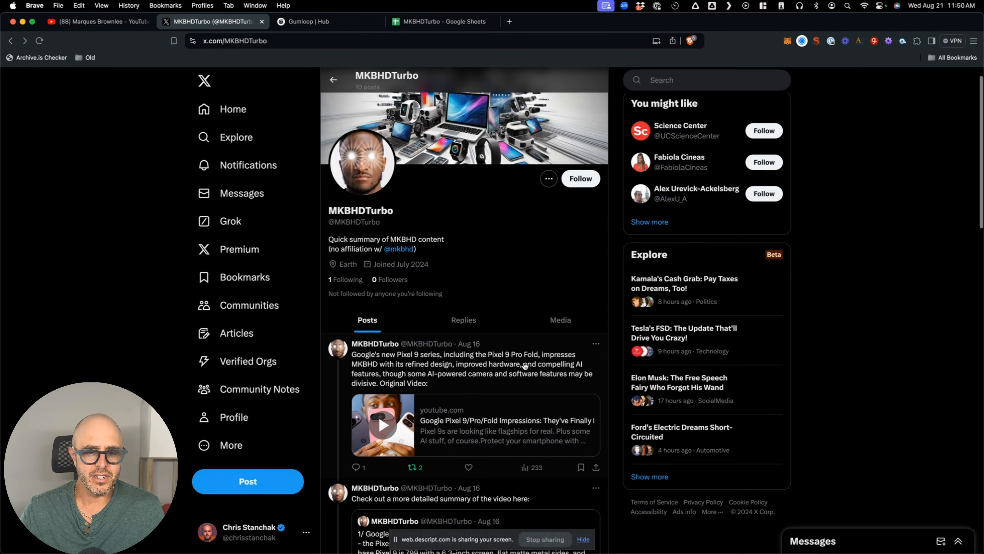
pyautogui.scroll(-5, 444, 358)
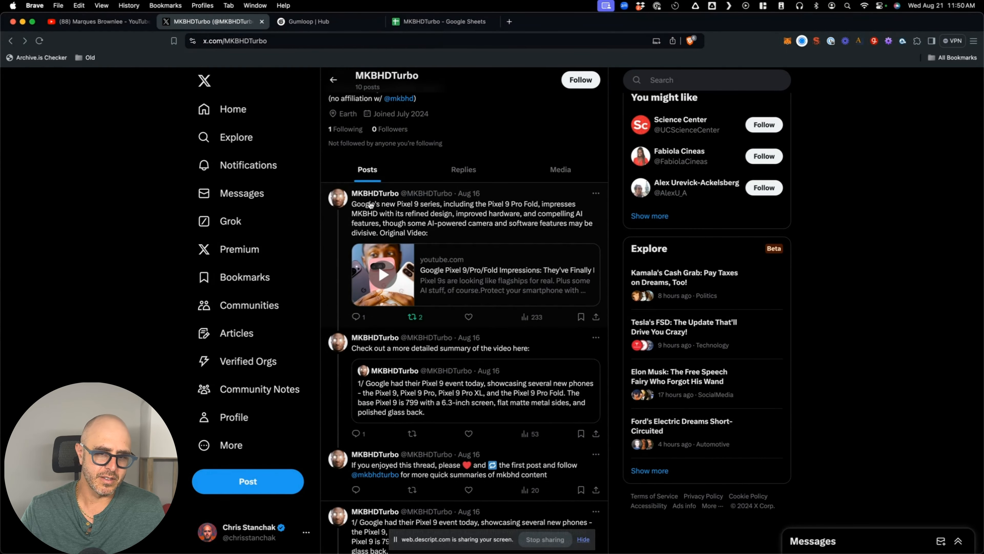
pyautogui.scroll(-1, 458, 295)
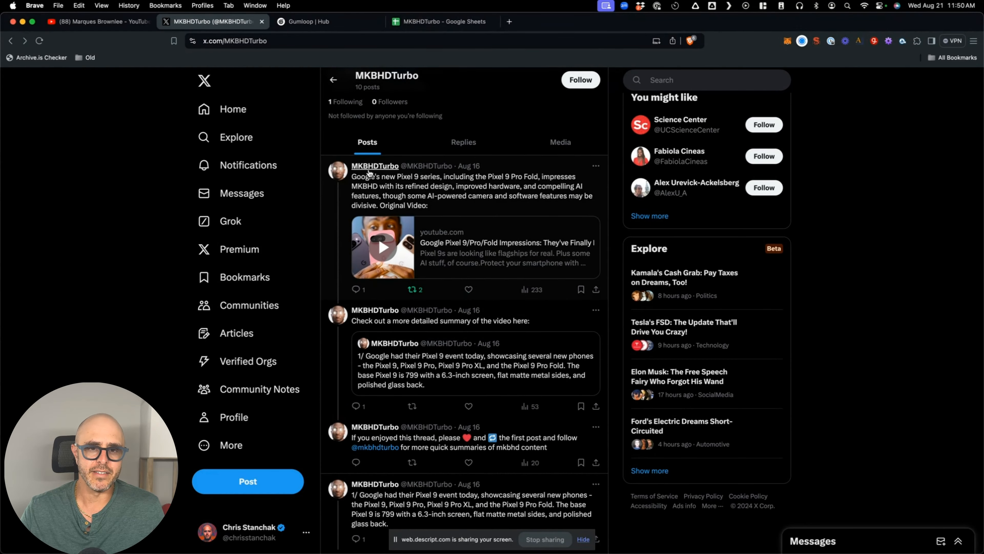
pyautogui.click(89, 25)
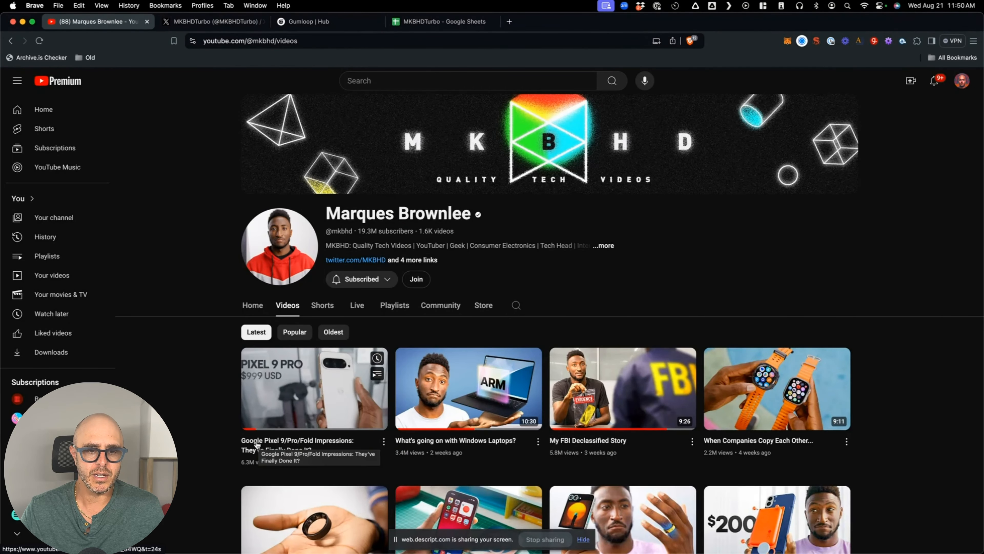
pyautogui.click(213, 22)
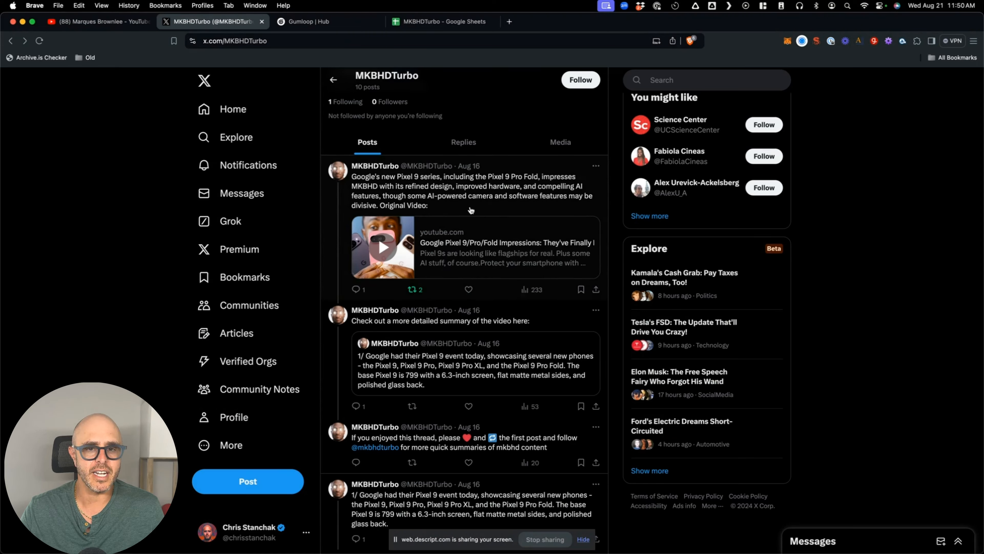
pyautogui.click(93, 21)
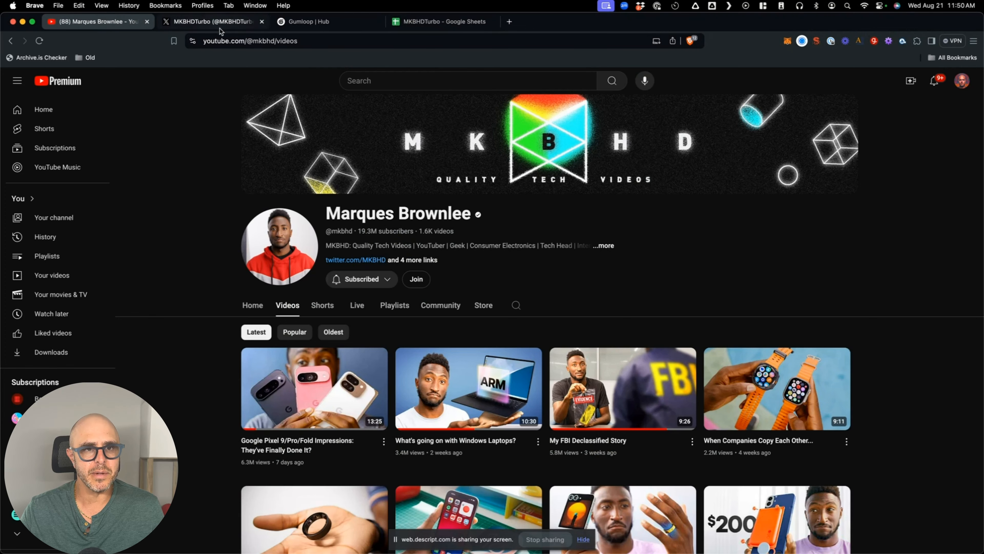
pyautogui.click(213, 22)
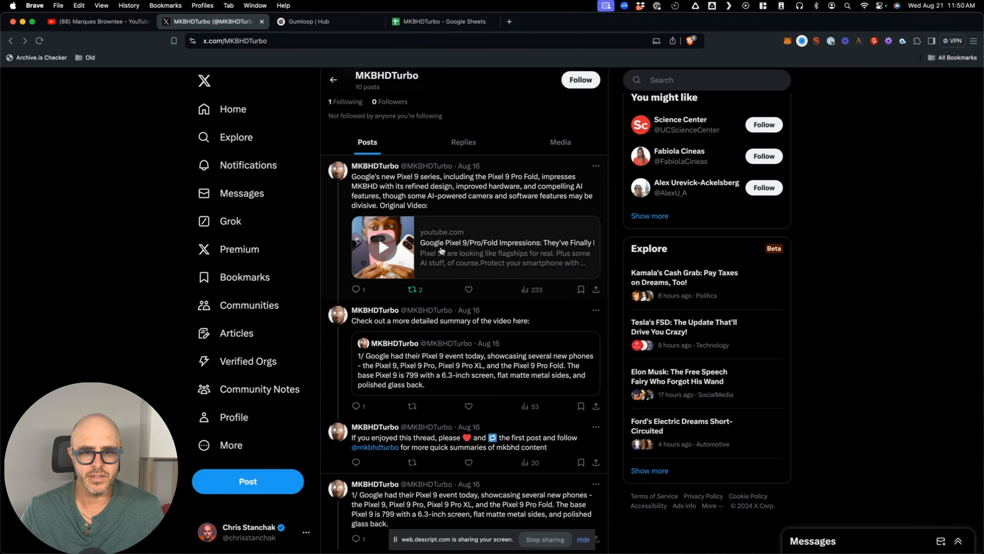
pyautogui.scroll(-2, 502, 341)
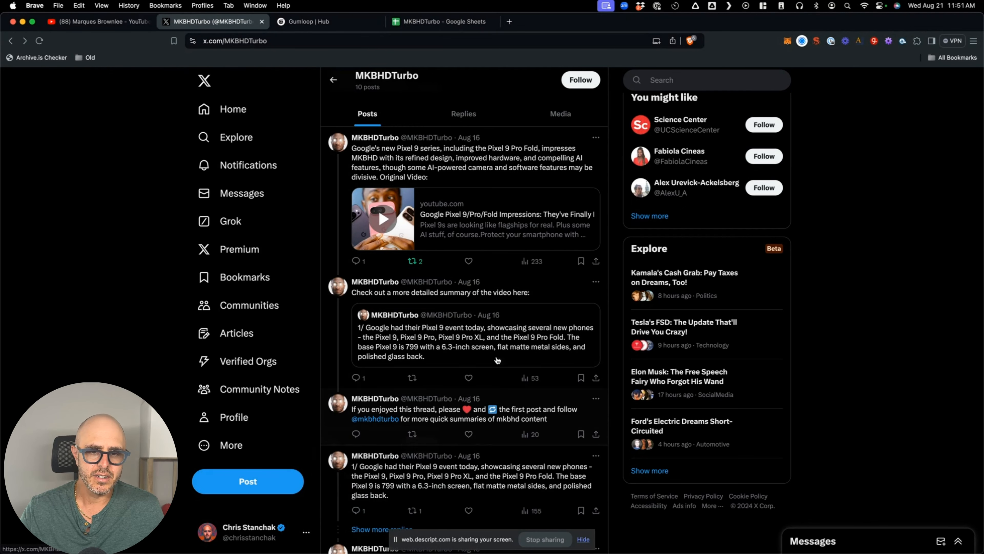
pyautogui.click(443, 330)
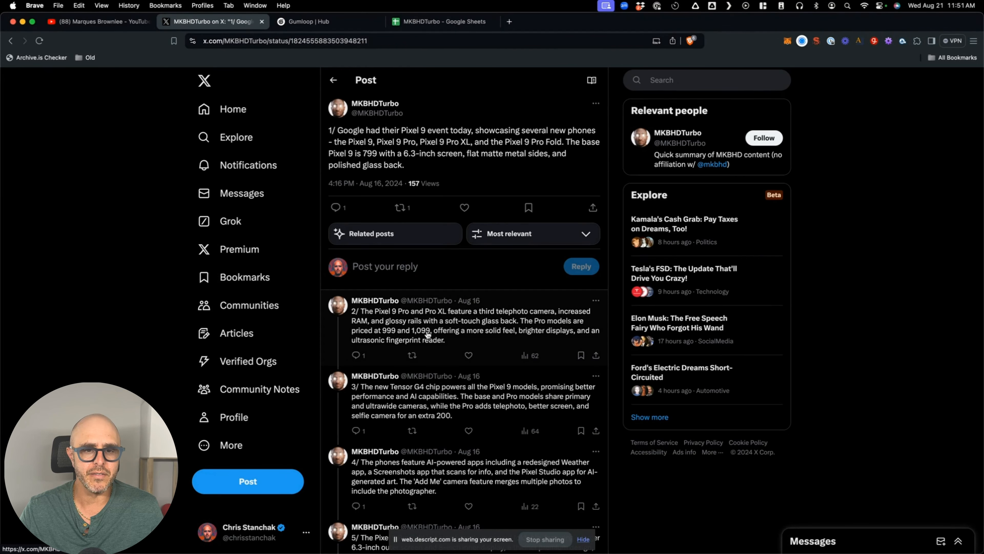
# - Read through the MKBHDTurbo Pixel 9 summary thread and its replies
pyautogui.scroll(-2, 426, 335)
pyautogui.scroll(-6, 426, 349)
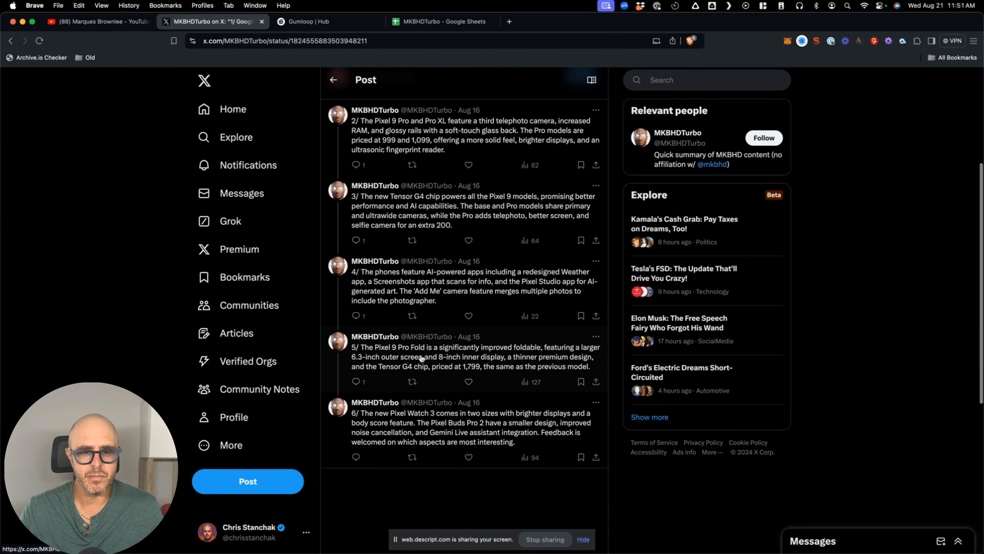
pyautogui.scroll(8, 481, 372)
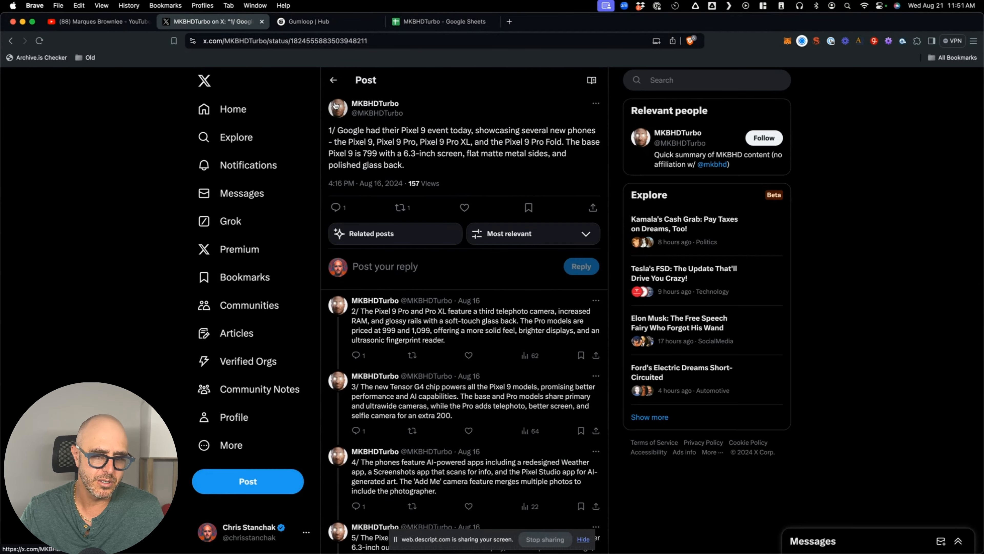
pyautogui.moveTo(336, 106)
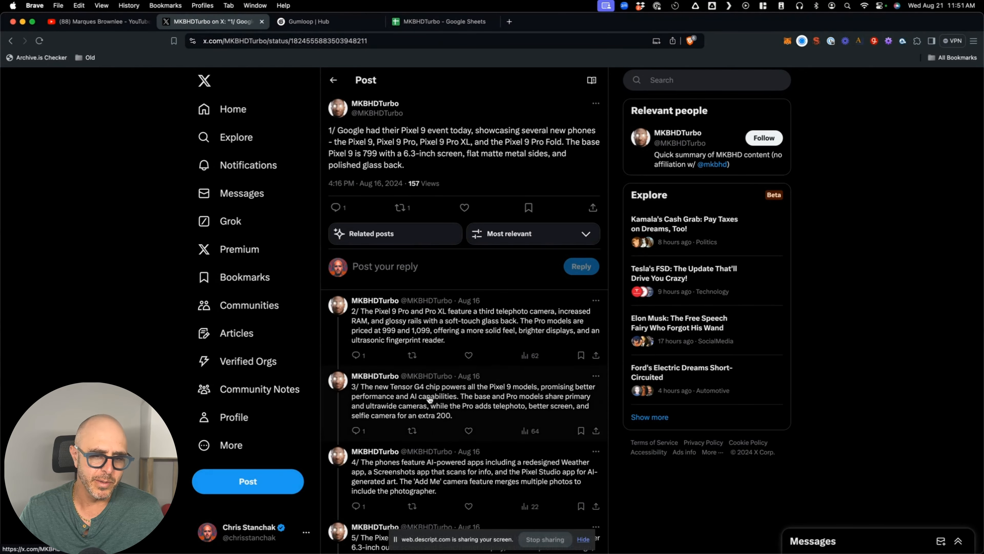
pyautogui.scroll(-5, 430, 399)
# - Return to the MKBHDTurbo profile, then move over to the Gumloop Hub
pyautogui.click(333, 80)
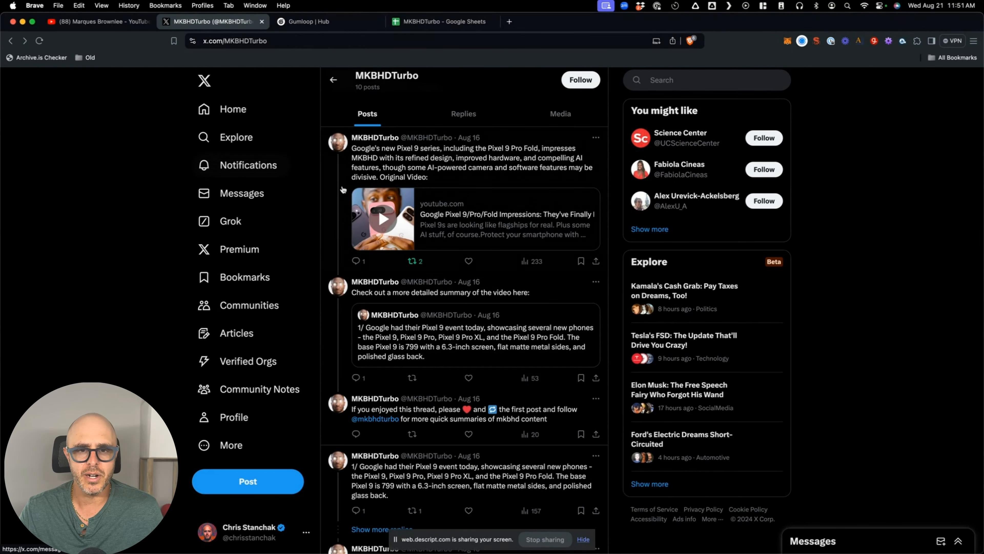
pyautogui.scroll(5, 404, 218)
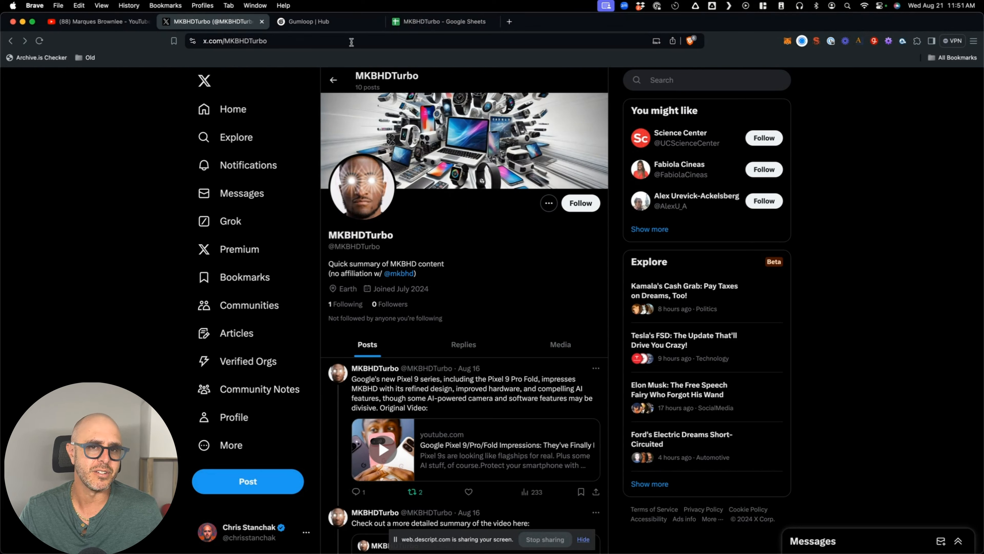
pyautogui.click(338, 24)
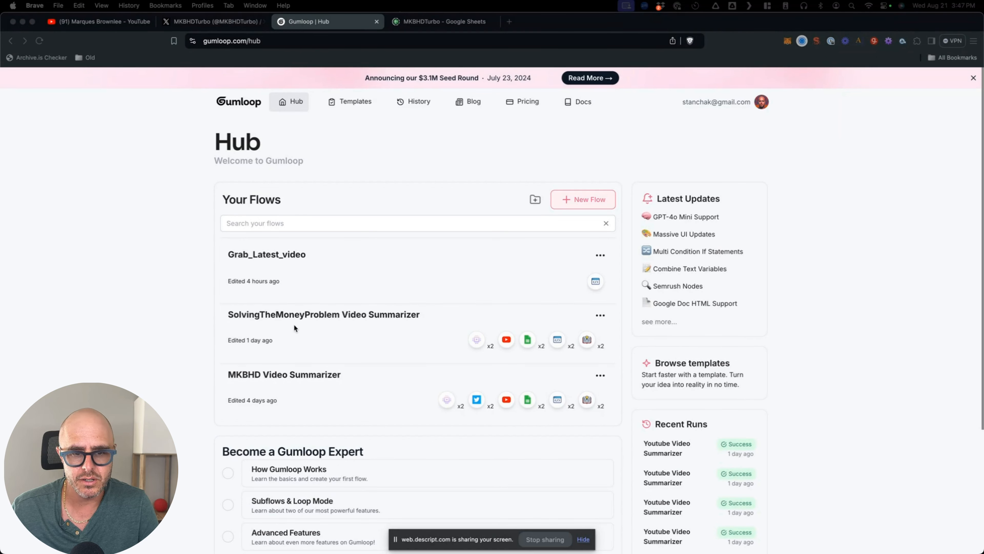
# - Open the Grab_Latest_video flow and pan across its nodes
pyautogui.click(290, 268)
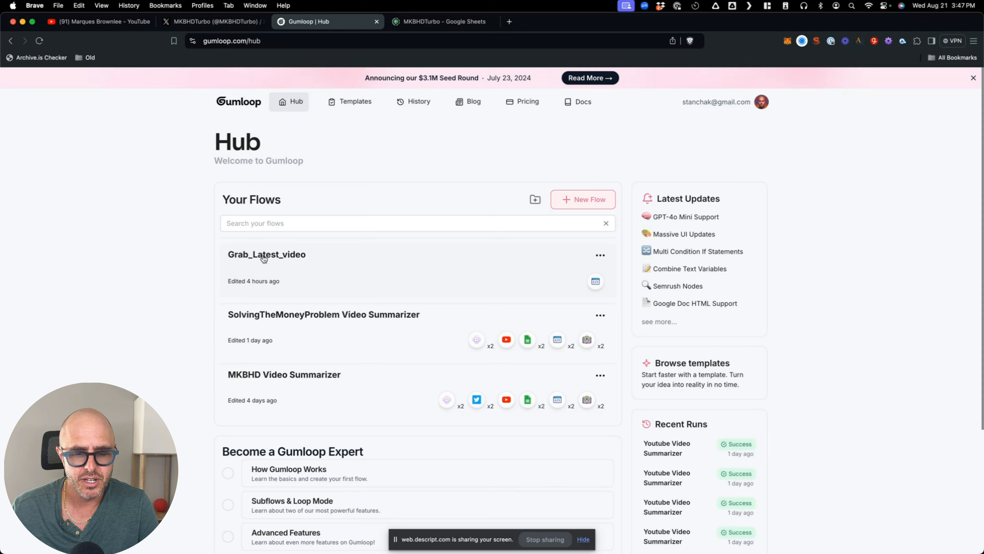
pyautogui.click(264, 259)
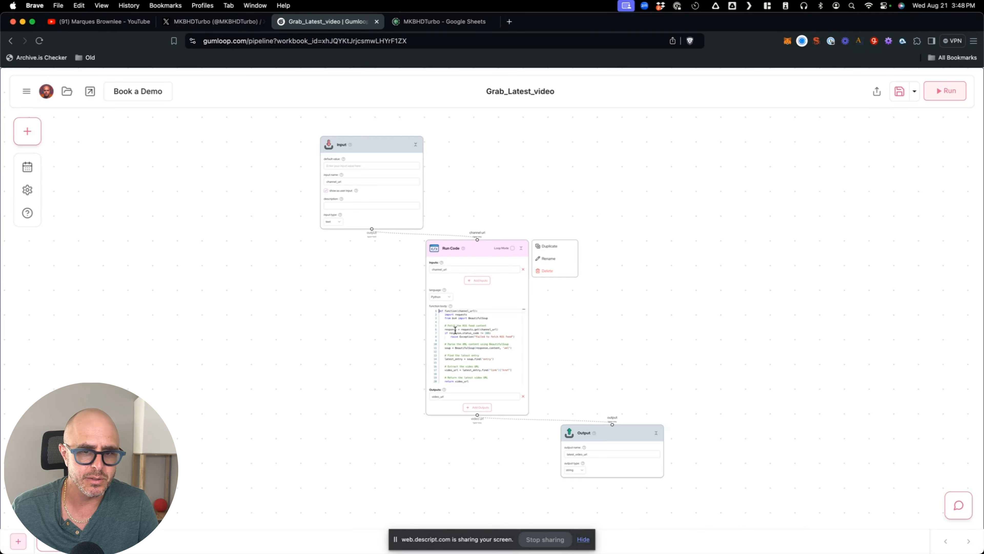
pyautogui.scroll(10, 294, 247)
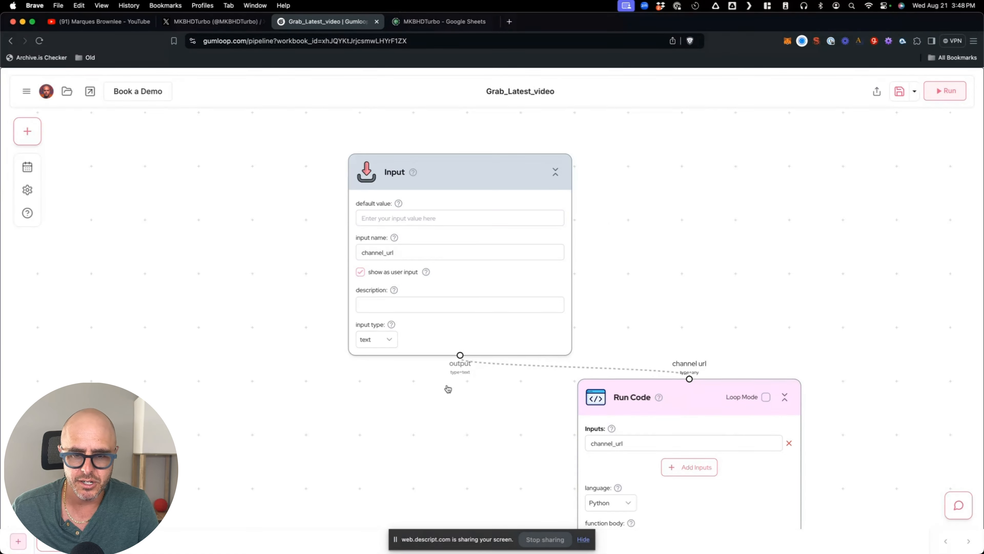
pyautogui.hscroll(1, 493, 389)
pyautogui.hscroll(5, 492, 389)
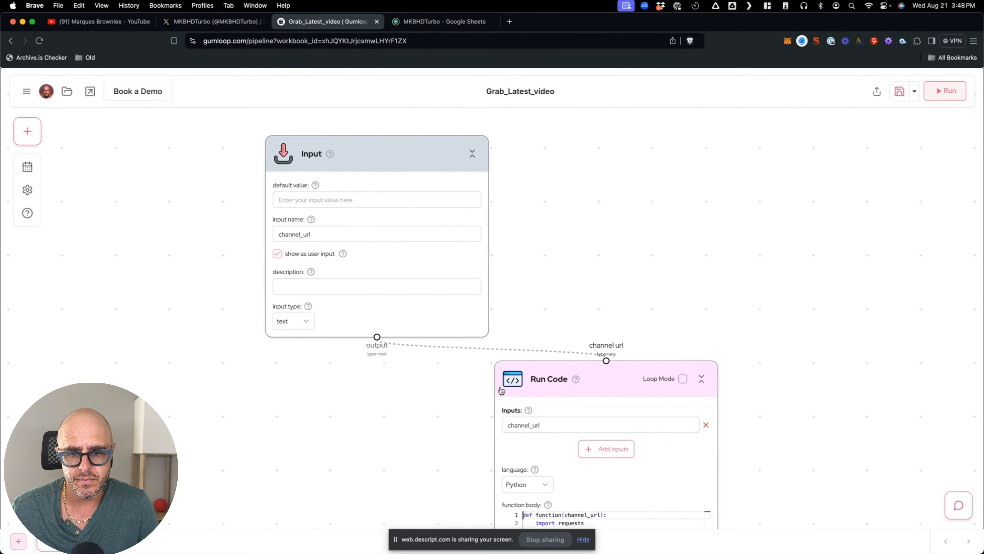
pyautogui.scroll(-2, 388, 349)
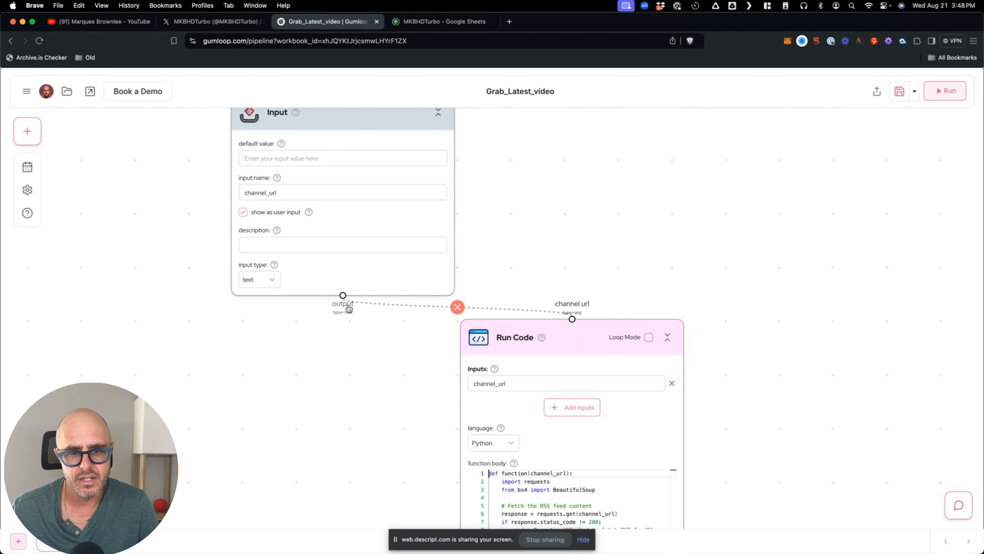
pyautogui.scroll(-3, 542, 316)
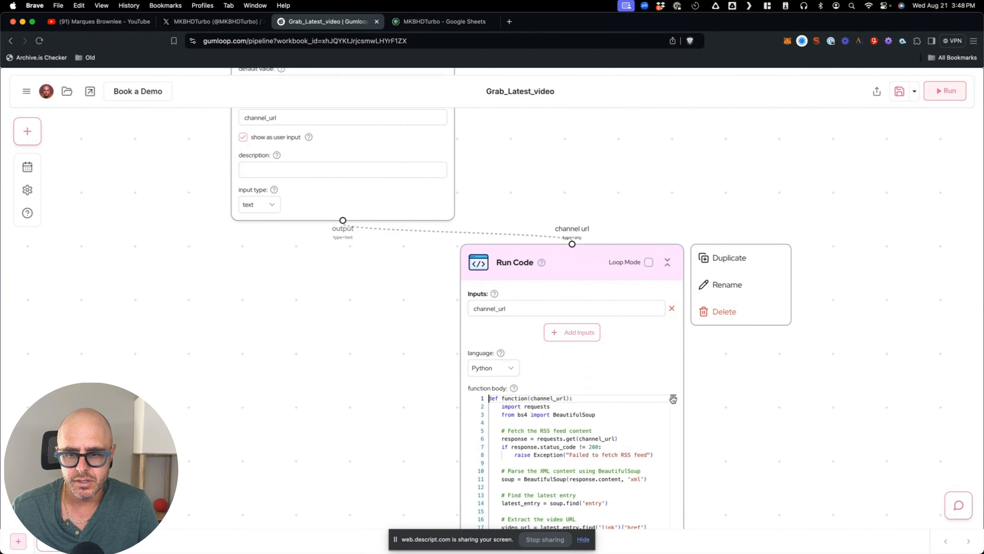
pyautogui.scroll(-7, 717, 405)
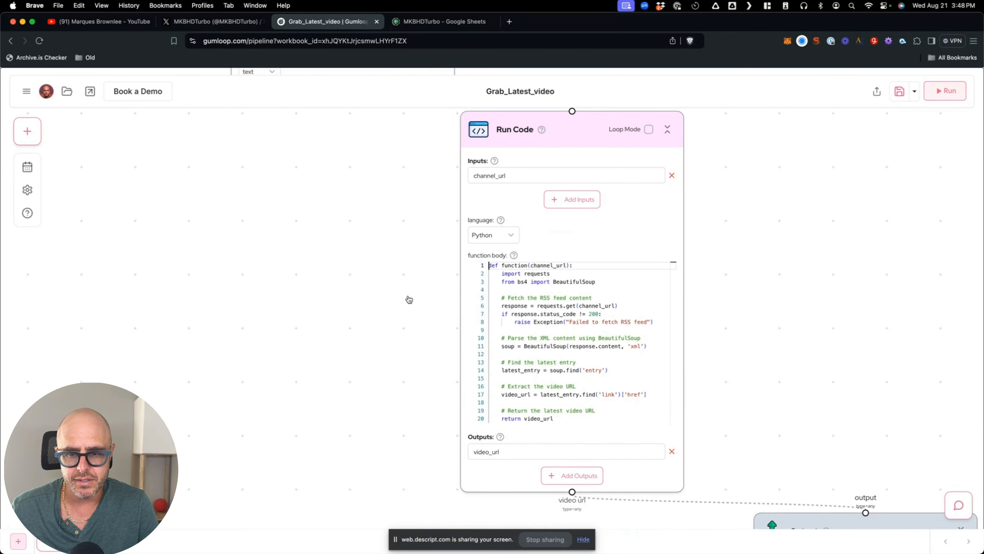
pyautogui.hscroll(3, 407, 299)
pyautogui.scroll(-1, 406, 299)
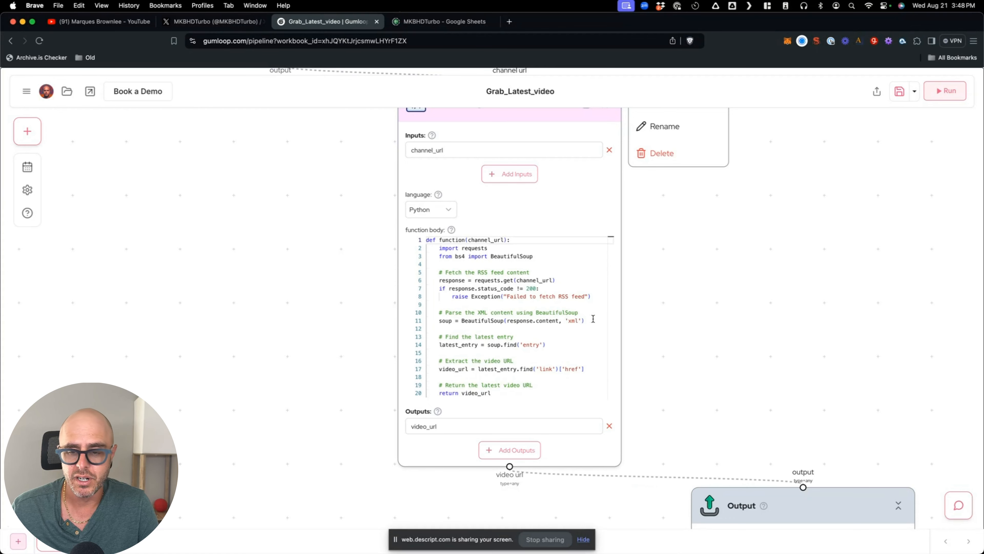
# - Inspect the Python step's latest_video_url output, then return to the Hub
pyautogui.click(643, 330)
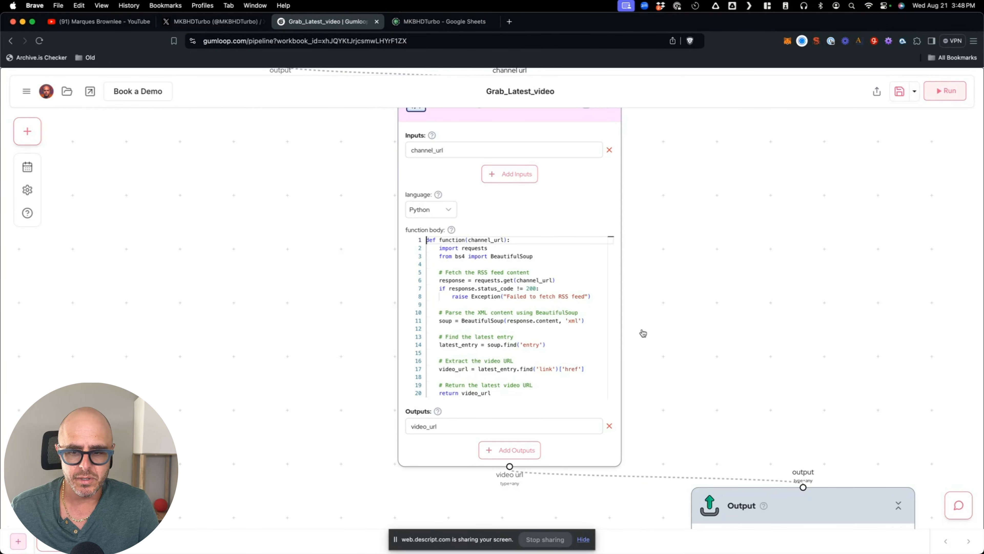
pyautogui.scroll(-5, 637, 415)
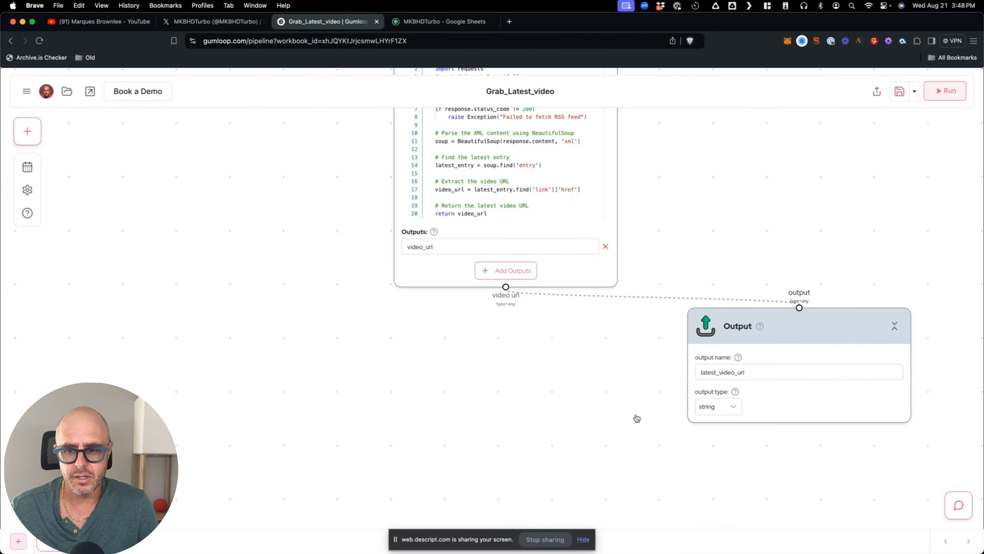
pyautogui.moveTo(717, 391)
pyautogui.click(728, 373)
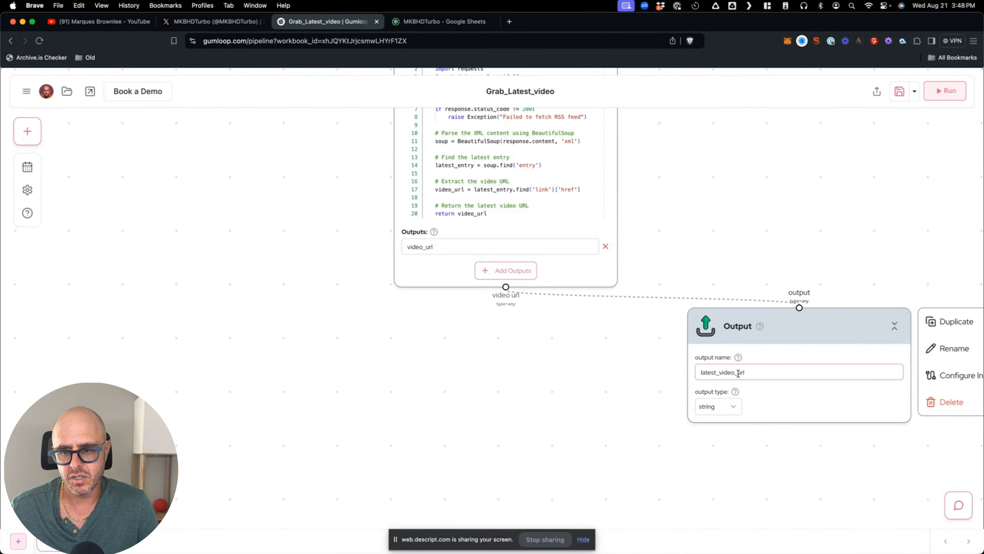
pyautogui.scroll(10, 401, 304)
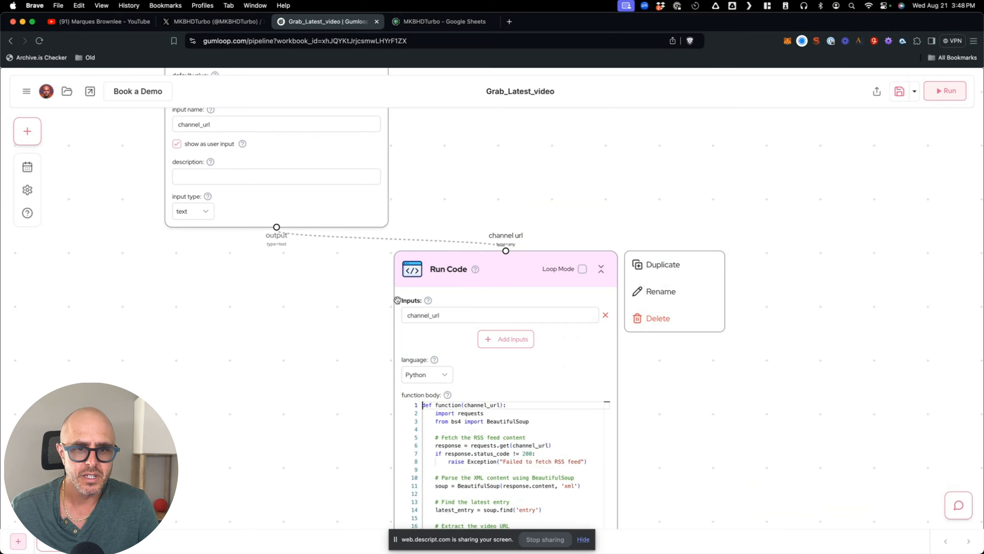
pyautogui.scroll(5, 397, 300)
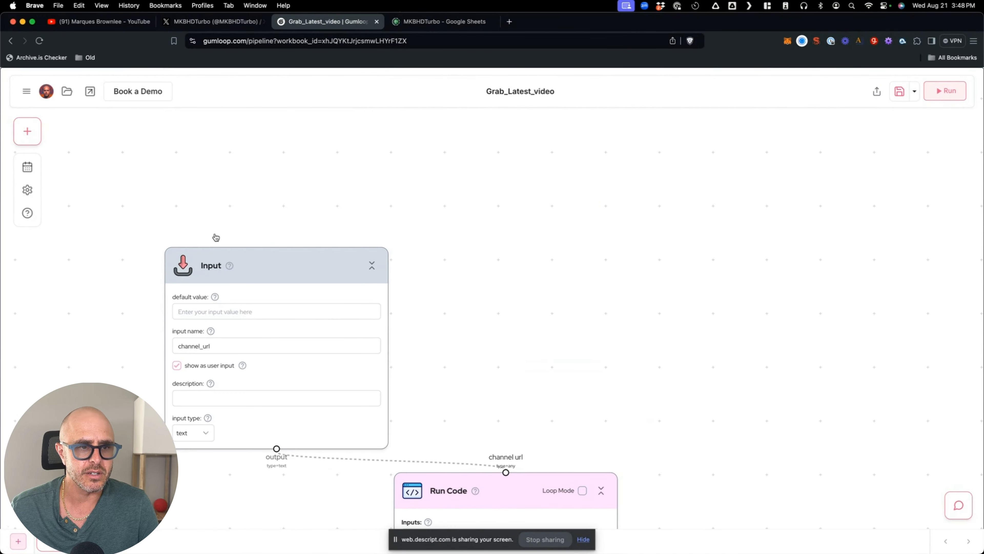
pyautogui.click(26, 91)
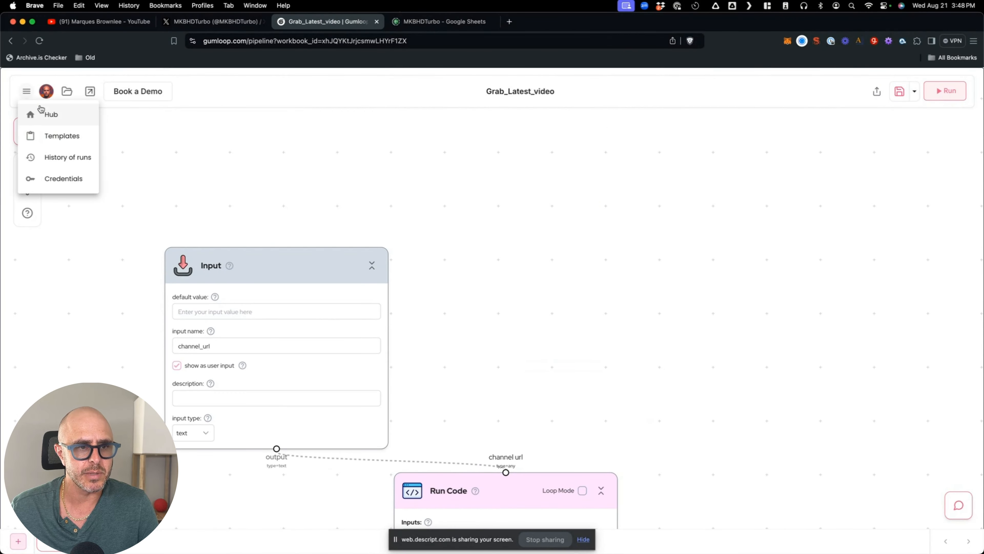
pyautogui.click(31, 117)
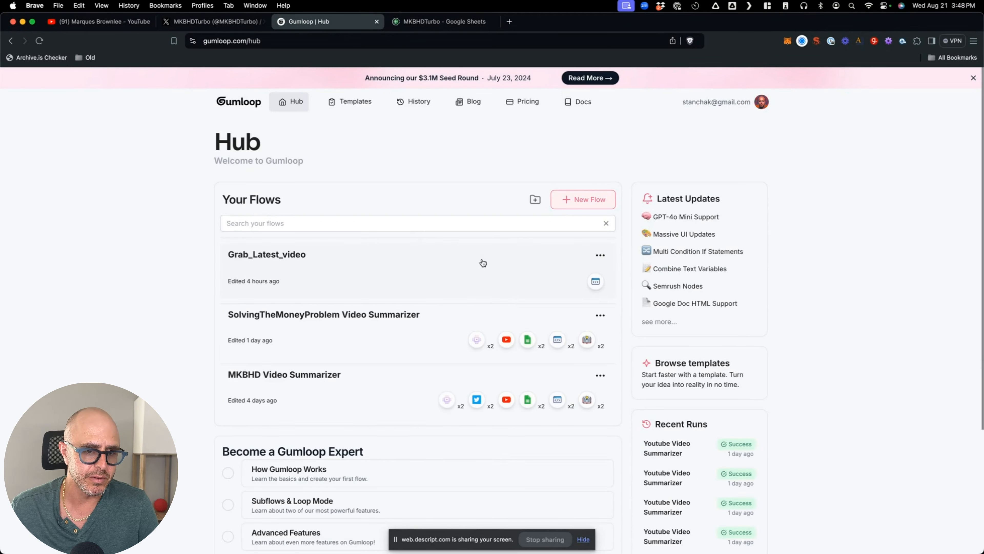
# - Open the MKBHD Video Summarizer flow, browse its Subflow Library, then return to the X profile
pyautogui.click(322, 384)
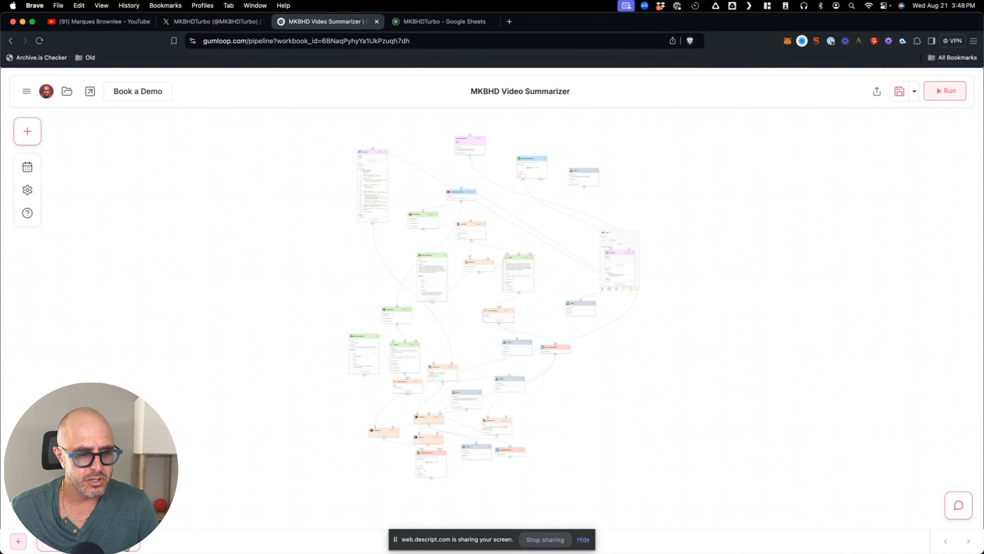
pyautogui.click(29, 132)
pyautogui.click(137, 127)
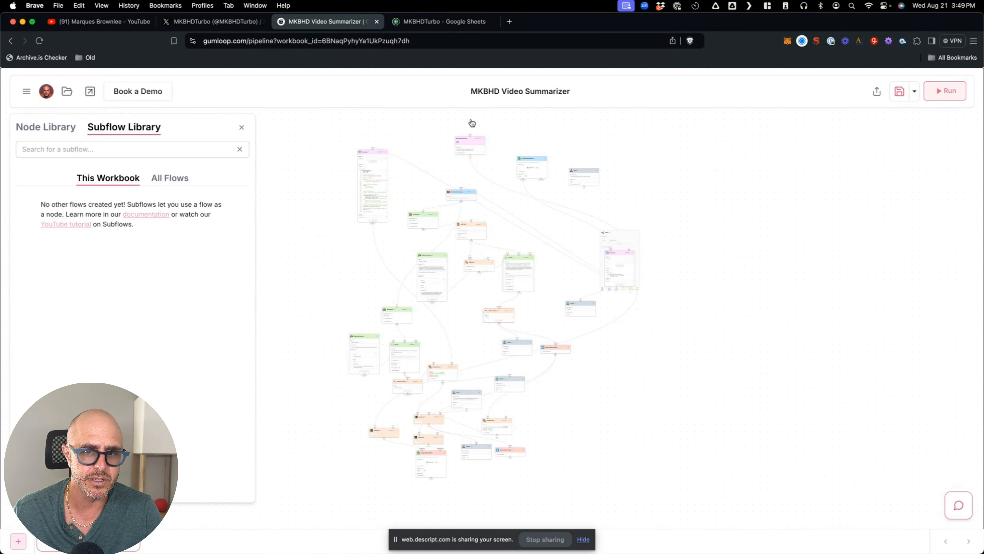
pyautogui.click(242, 128)
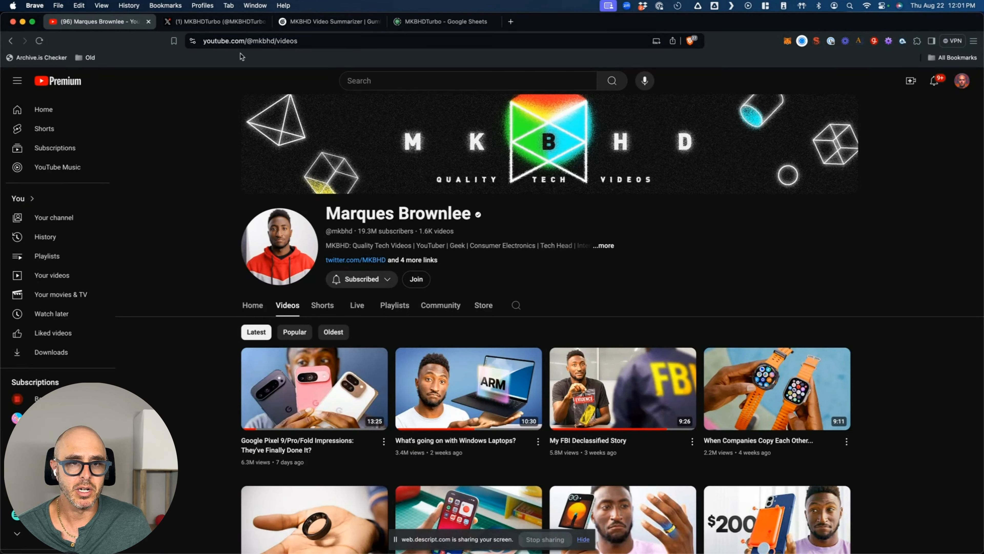
pyautogui.click(235, 23)
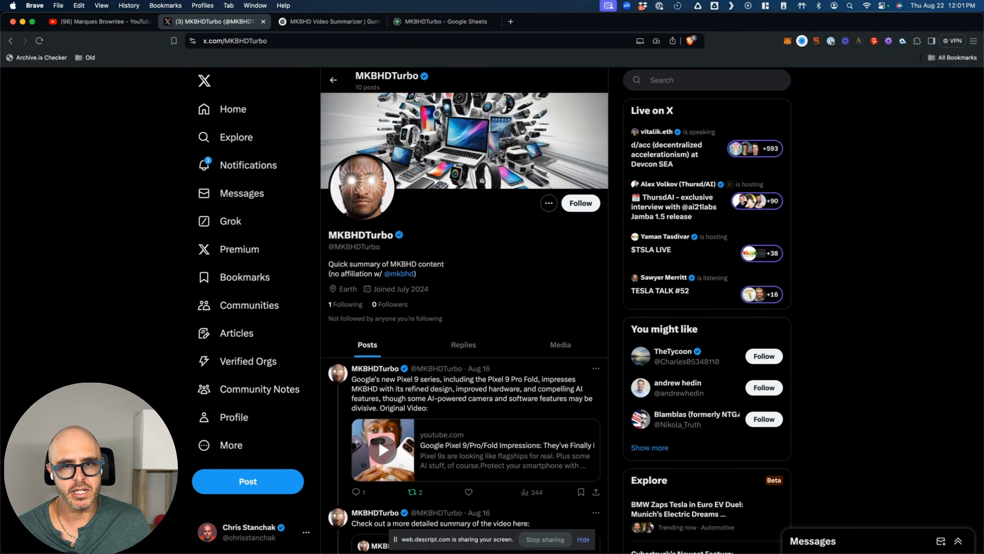
# - Scroll the MKBHDTurbo posts, then bring up the MKBHDTurbo Google Sheet of video and tweet links
pyautogui.scroll(-3, 513, 416)
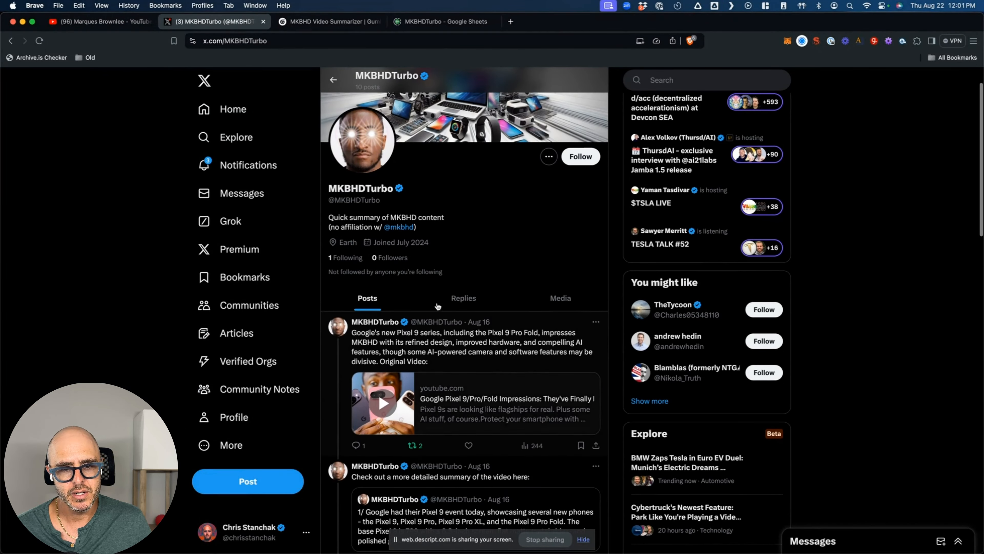
pyautogui.scroll(3, 450, 469)
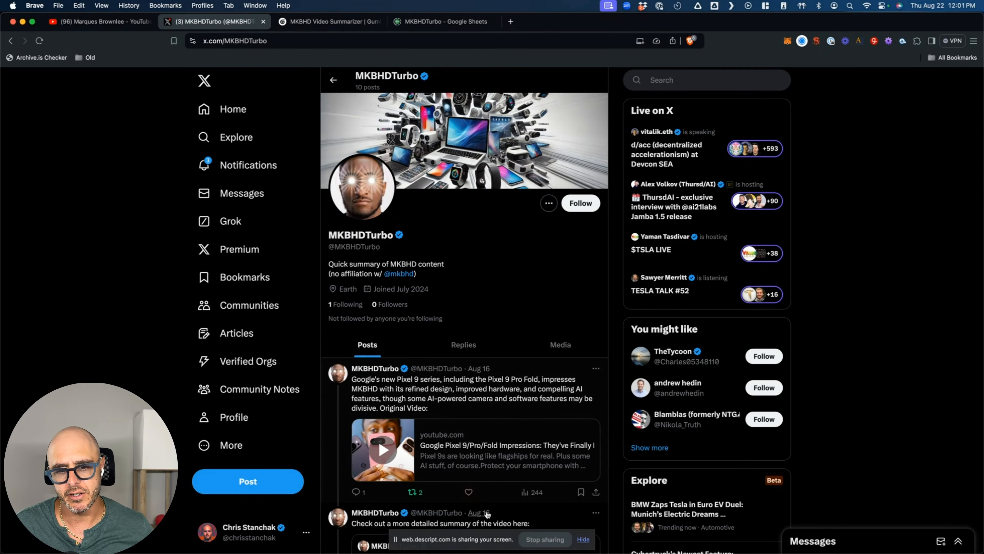
pyautogui.scroll(-1, 489, 452)
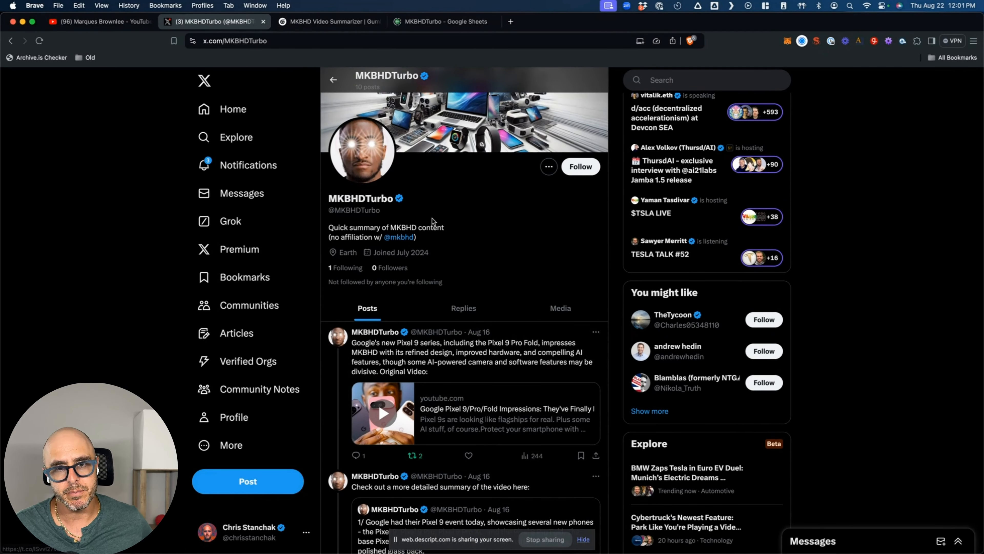
pyautogui.click(439, 22)
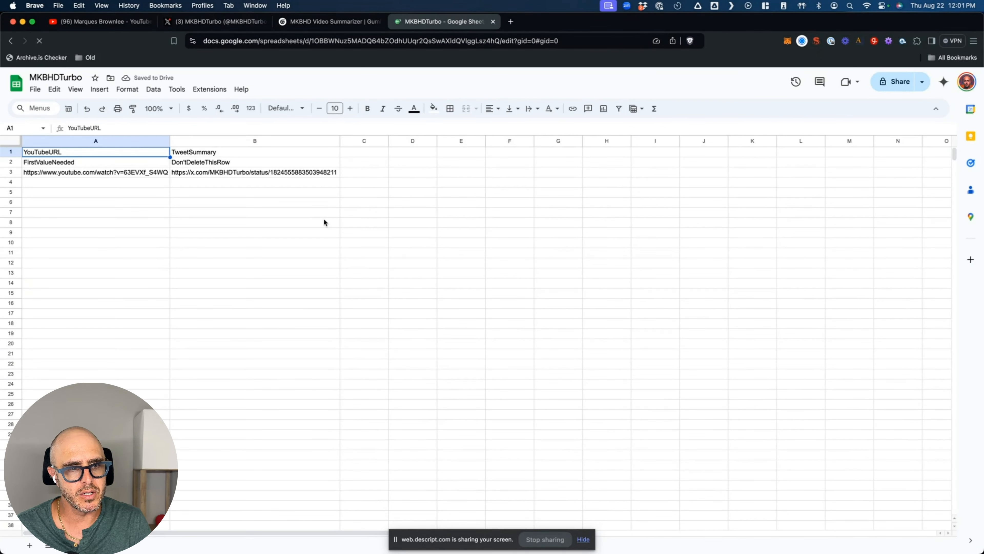
pyautogui.moveTo(140, 175)
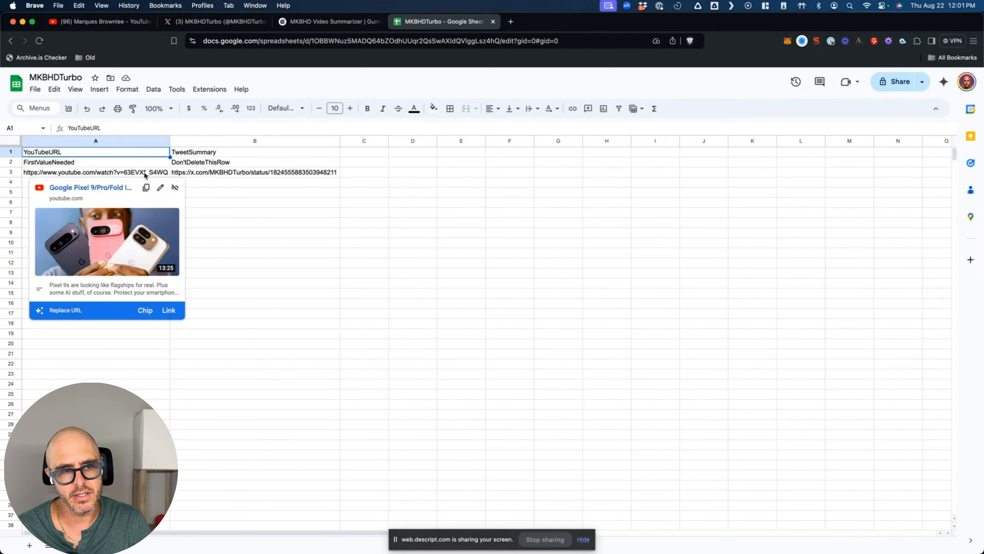
pyautogui.moveTo(213, 174)
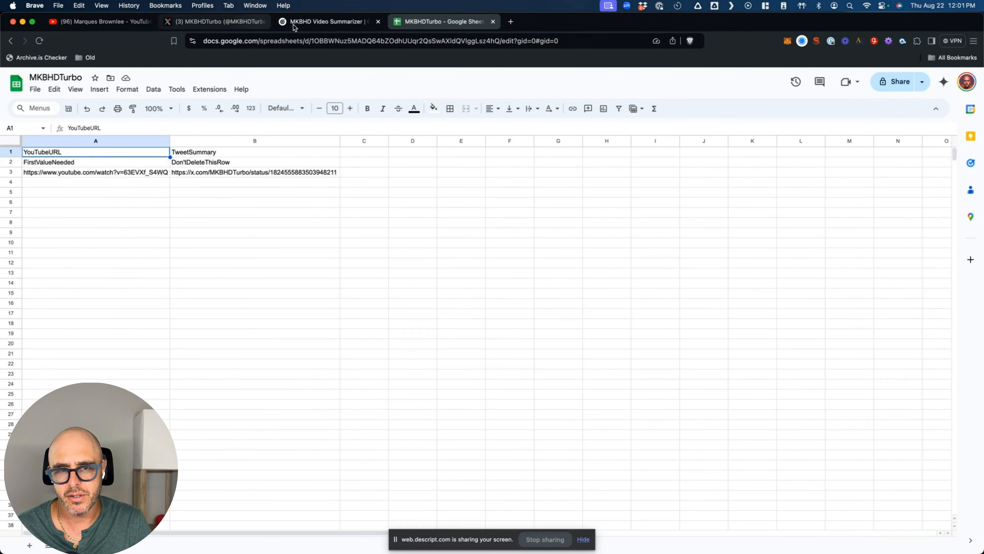
# - Return to the MKBHD Video Summarizer flow and zoom around its full network of nodes
pyautogui.click(316, 25)
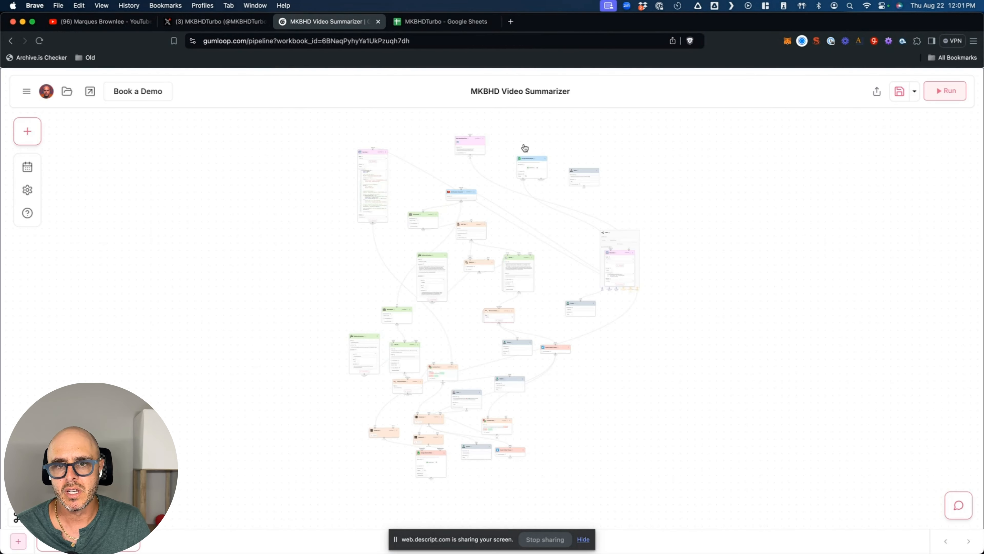
pyautogui.scroll(3, 560, 133)
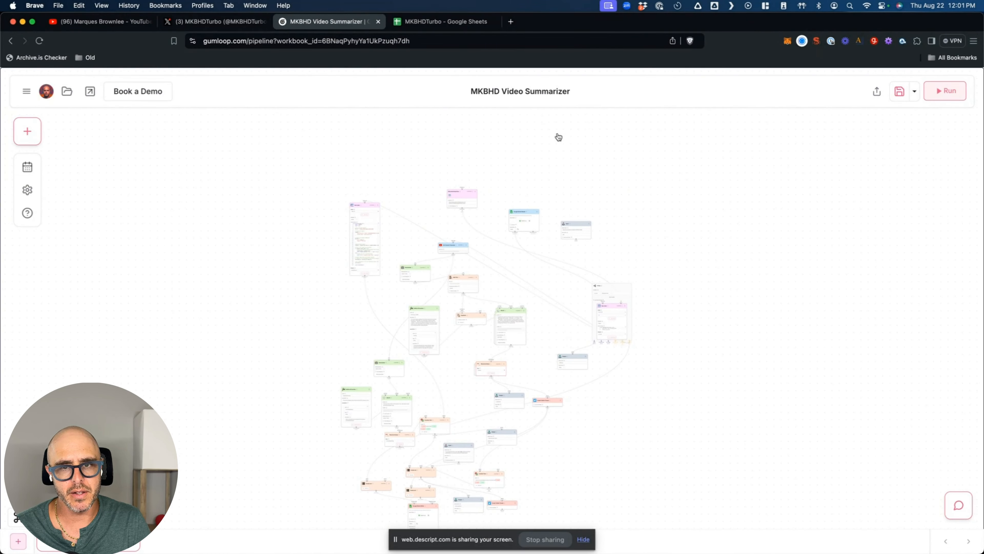
pyautogui.scroll(10, 494, 172)
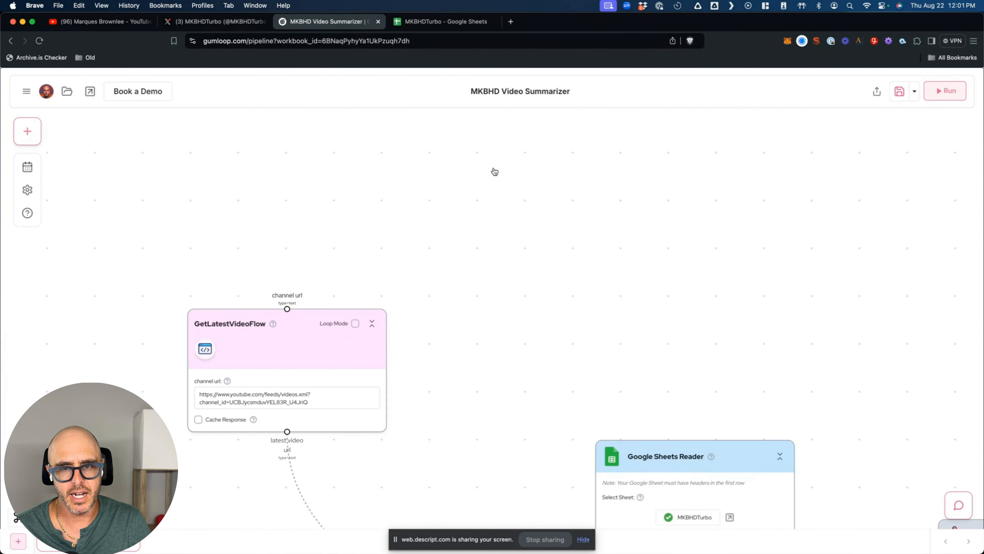
pyautogui.scroll(-10, 487, 188)
pyautogui.scroll(-5, 484, 209)
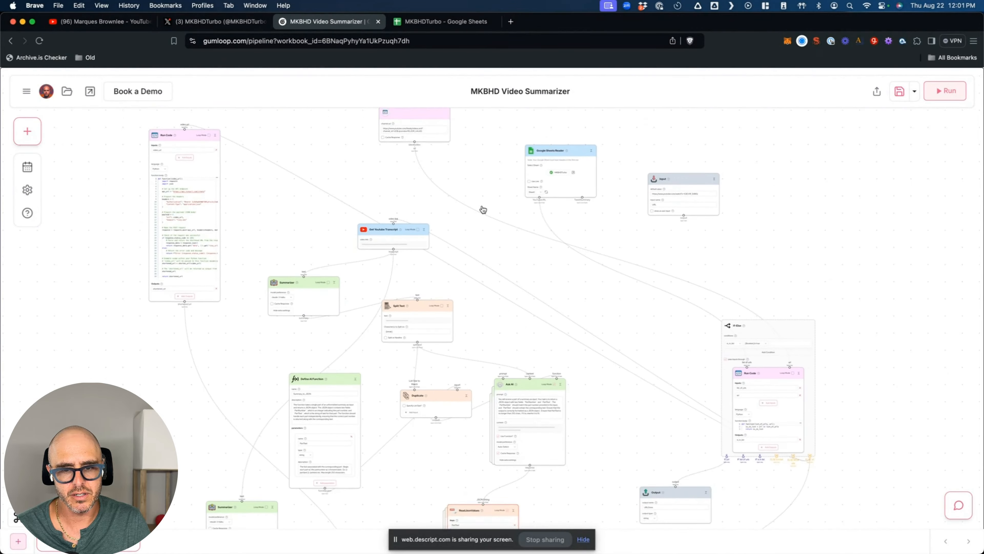
pyautogui.scroll(-12, 484, 209)
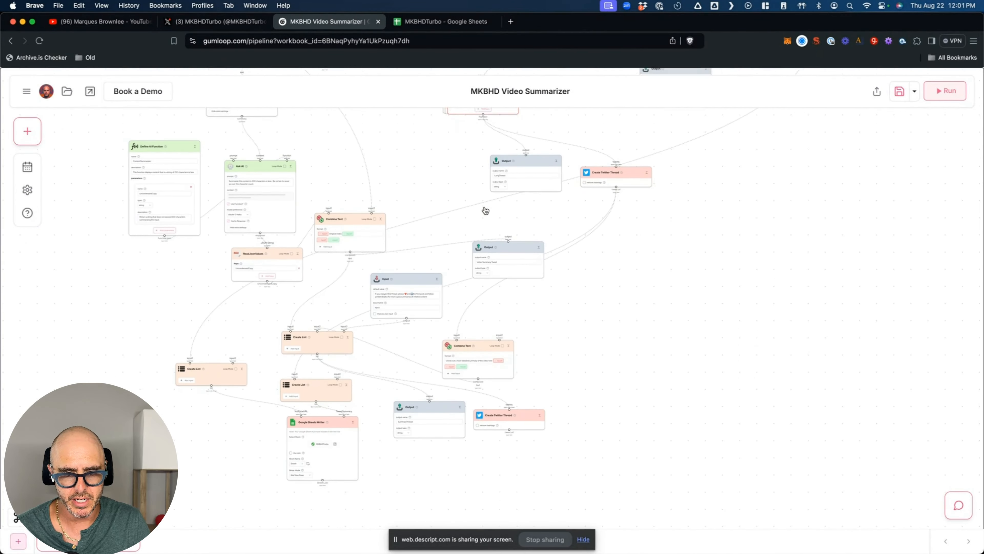
pyautogui.scroll(11, 484, 205)
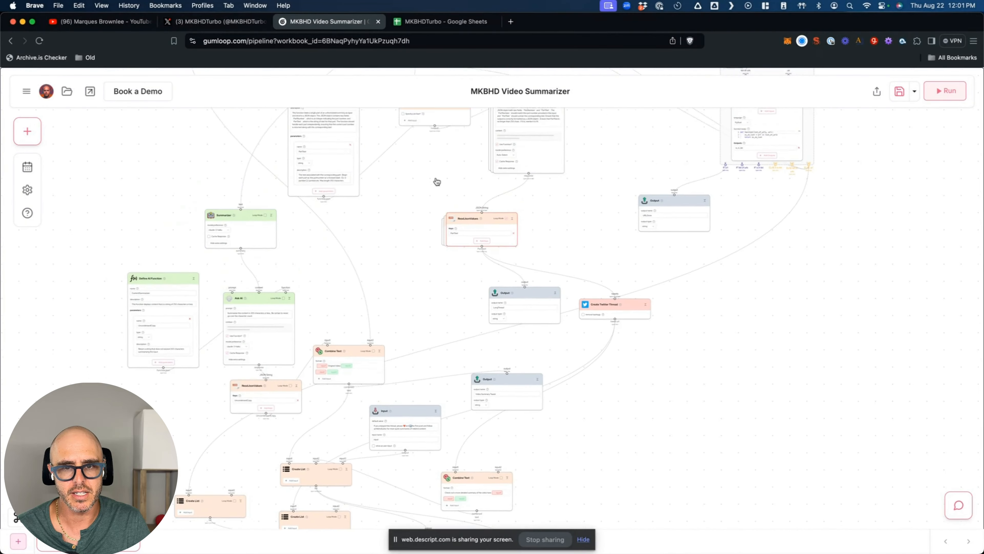
pyautogui.scroll(5, 437, 182)
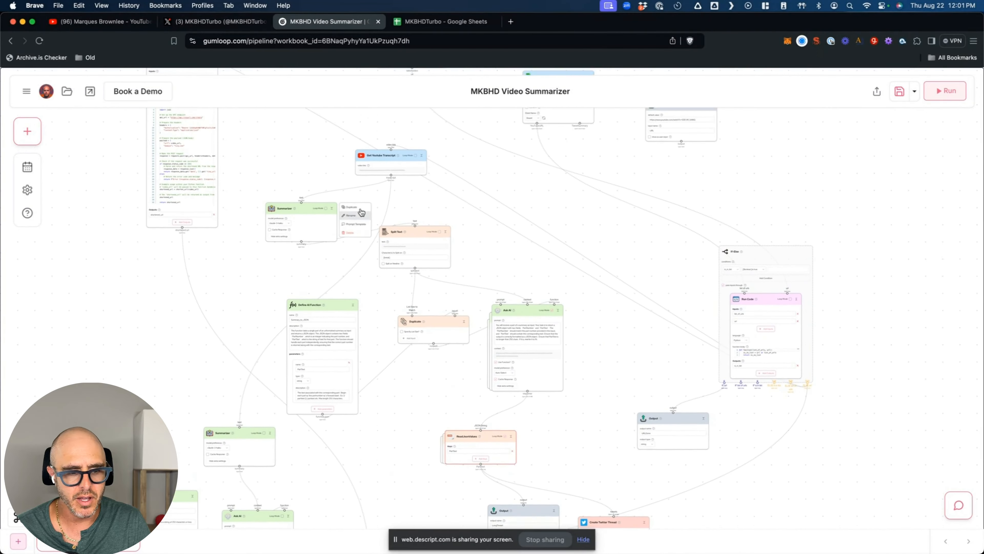
pyautogui.scroll(3, 285, 164)
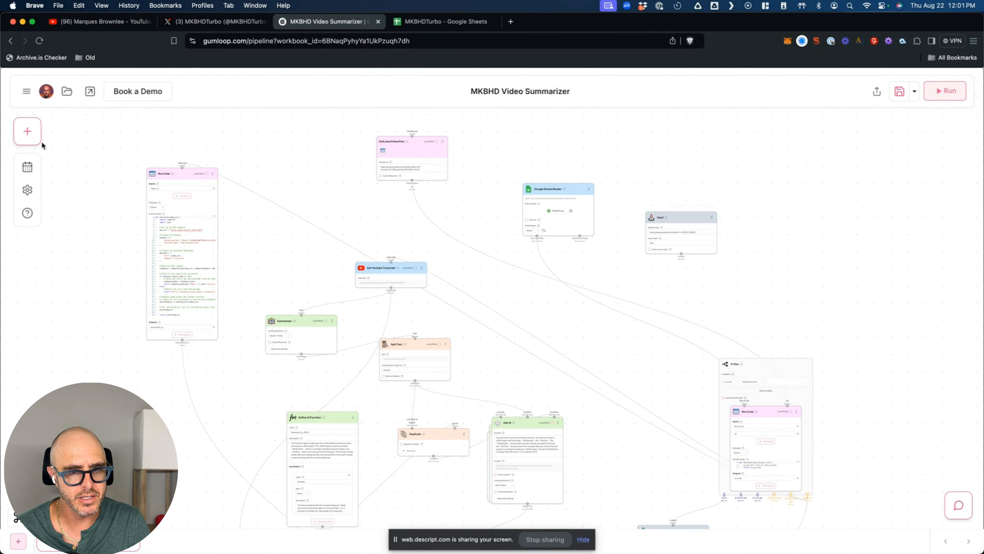
# - Bring up the + panel and switch from the Subflow Library to the Node Library
pyautogui.click(27, 130)
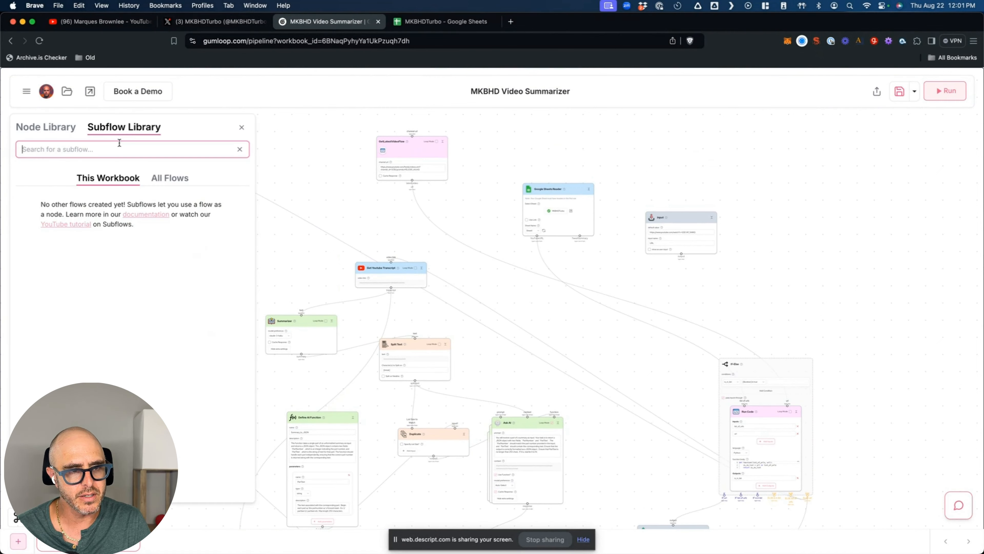
pyautogui.click(241, 129)
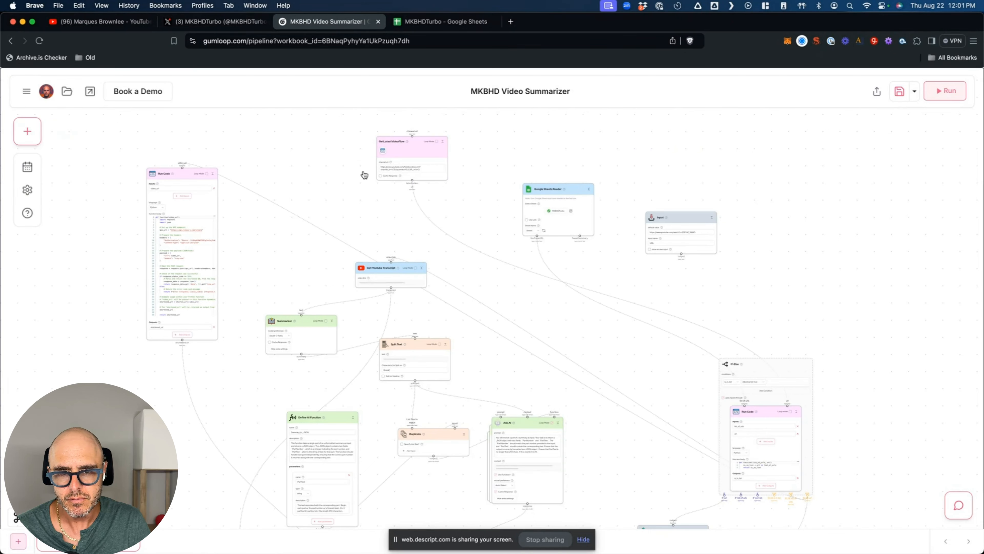
pyautogui.scroll(1, 406, 167)
pyautogui.click(27, 130)
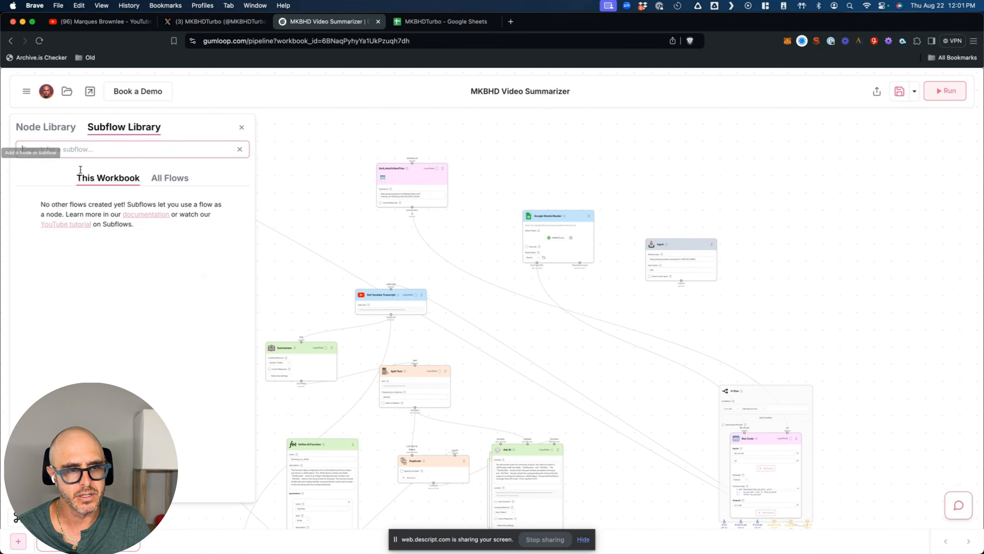
pyautogui.click(49, 136)
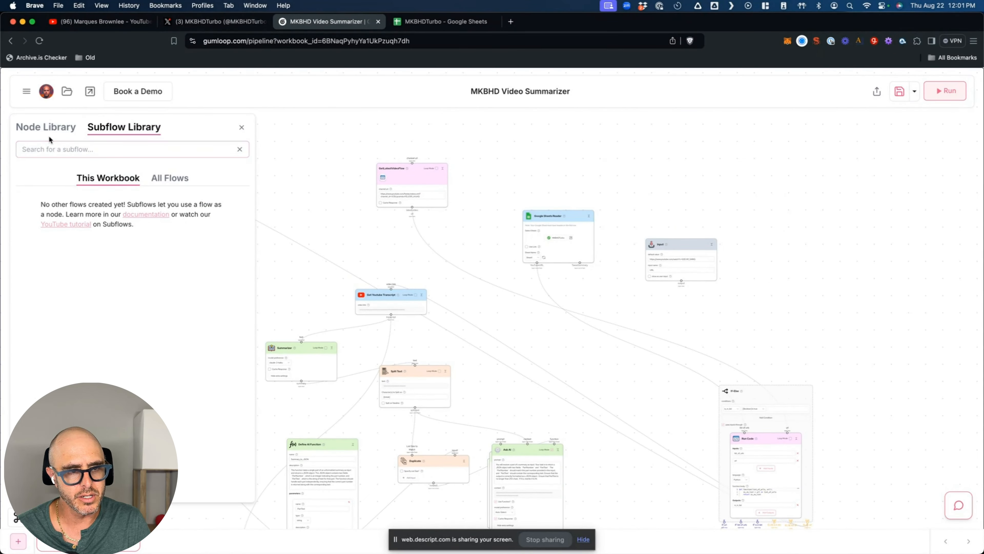
pyautogui.click(48, 132)
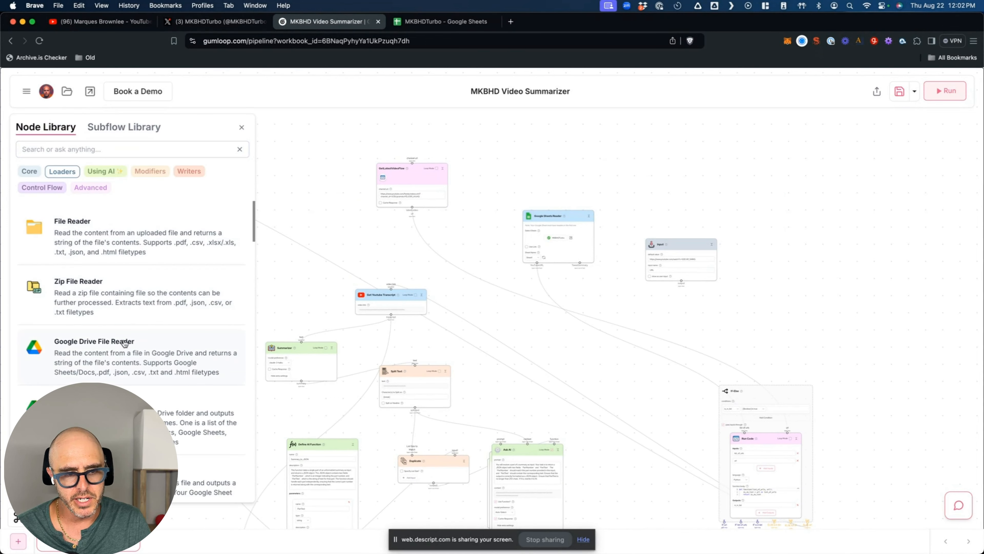
# - Scroll through the Loaders nodes, then filter to Using AI nodes like Ask AI and Summarizer
pyautogui.scroll(-7, 124, 344)
pyautogui.scroll(-3, 124, 327)
pyautogui.scroll(-5, 124, 324)
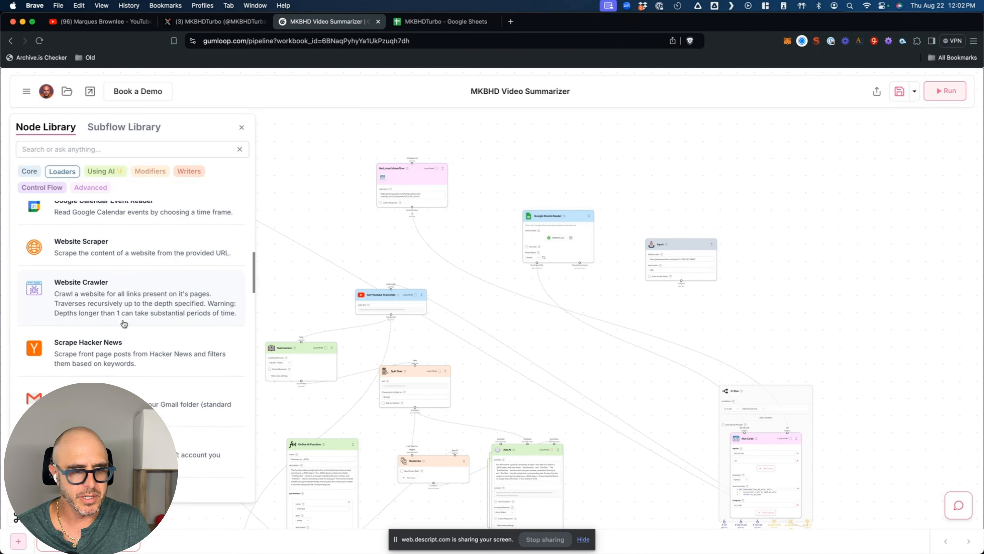
pyautogui.scroll(-6, 124, 324)
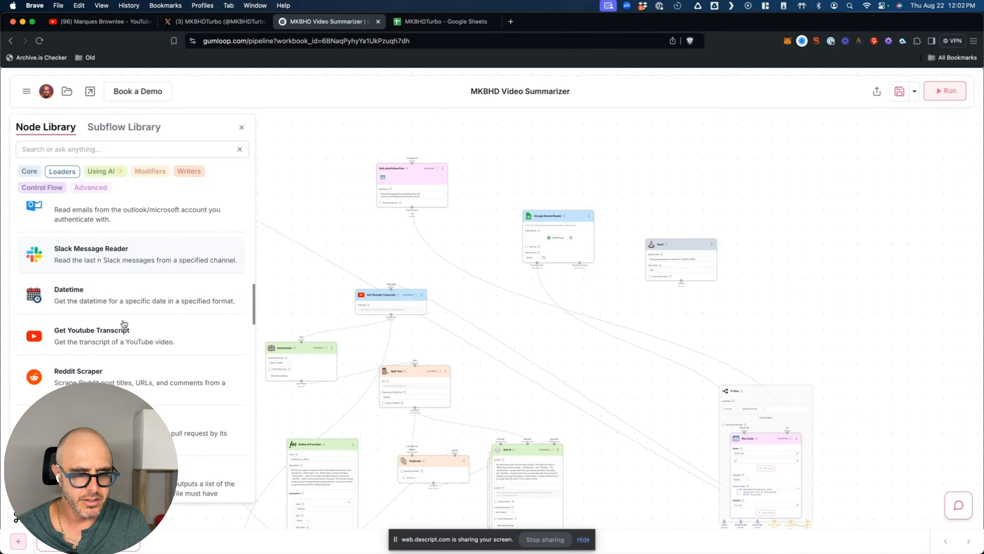
pyautogui.scroll(-4, 128, 334)
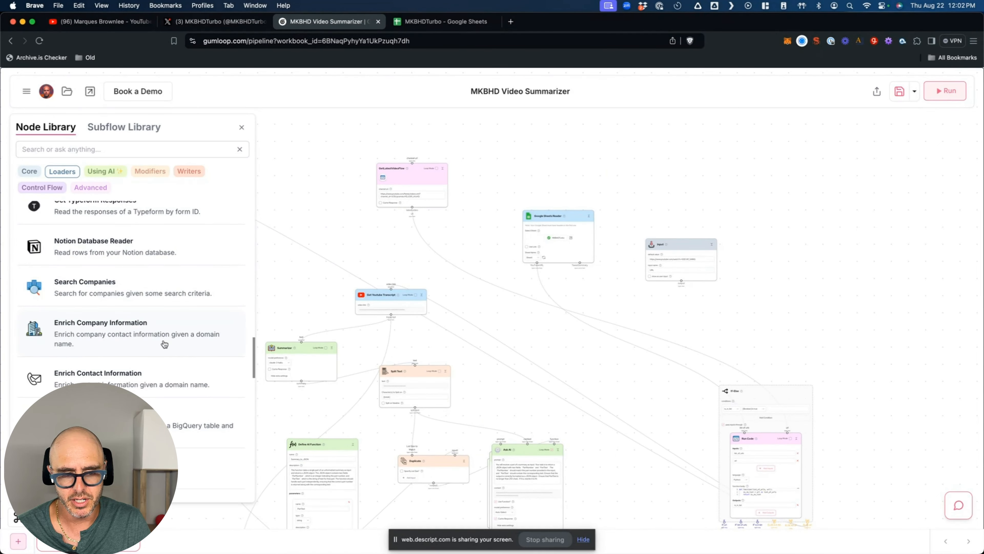
pyautogui.scroll(-3, 165, 344)
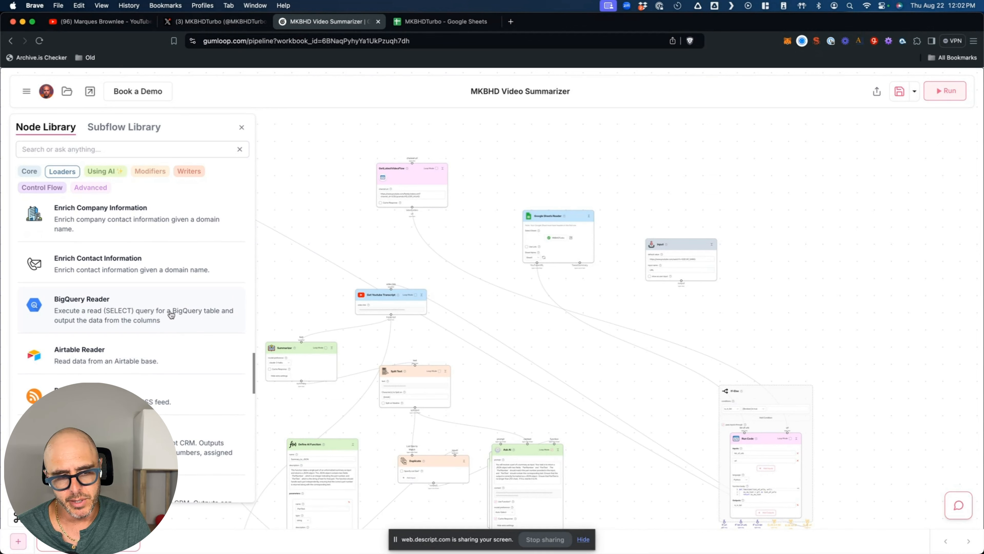
pyautogui.scroll(-2, 165, 318)
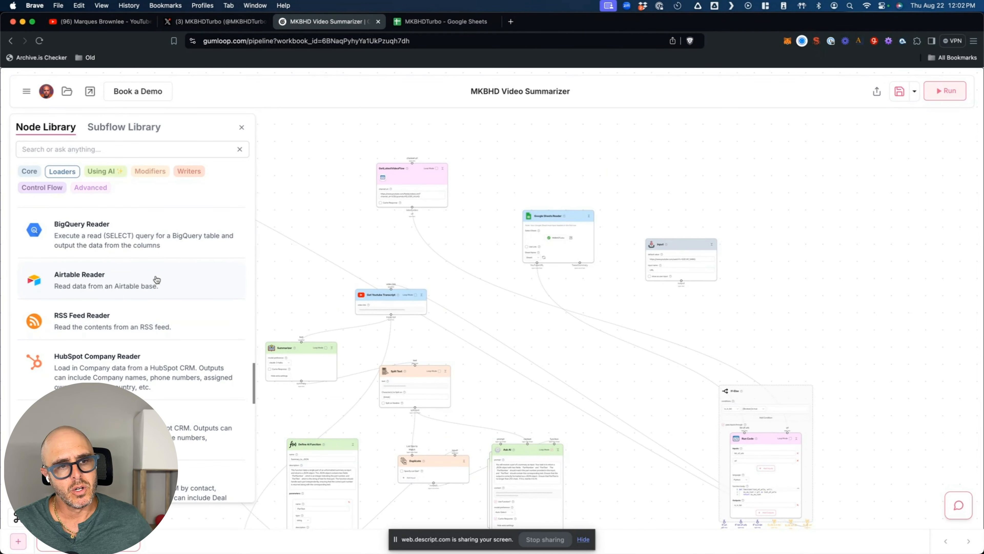
pyautogui.scroll(-2, 156, 279)
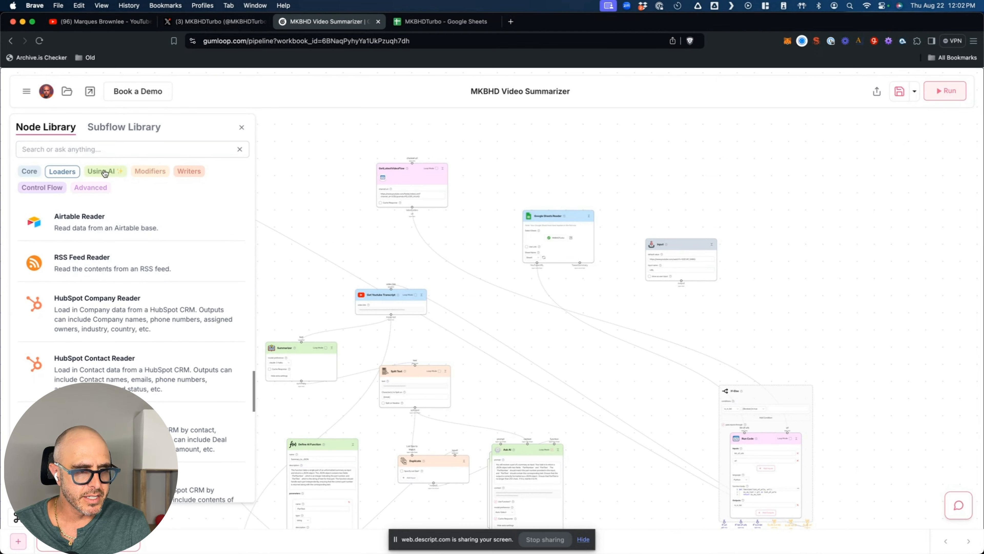
pyautogui.scroll(-3, 143, 295)
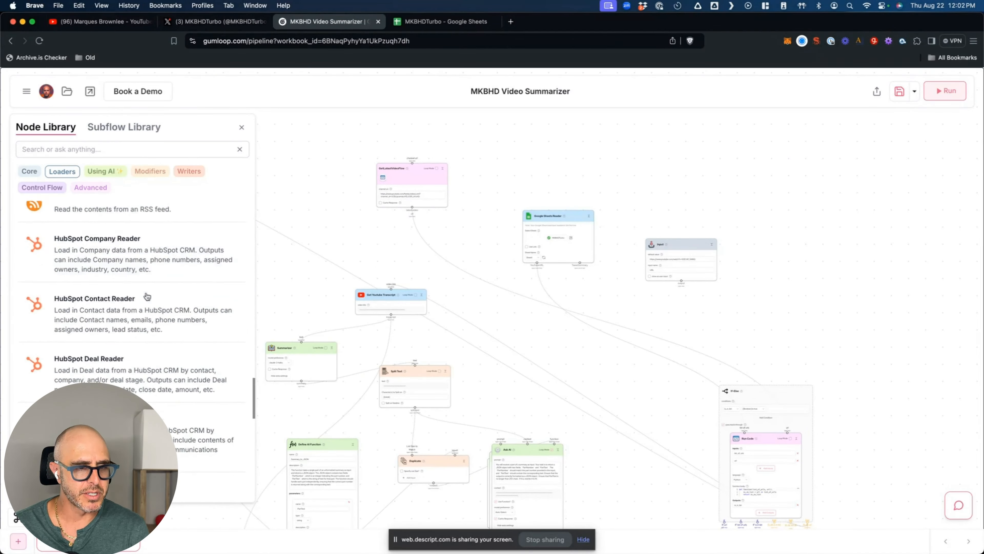
pyautogui.click(105, 171)
pyautogui.scroll(6, 122, 223)
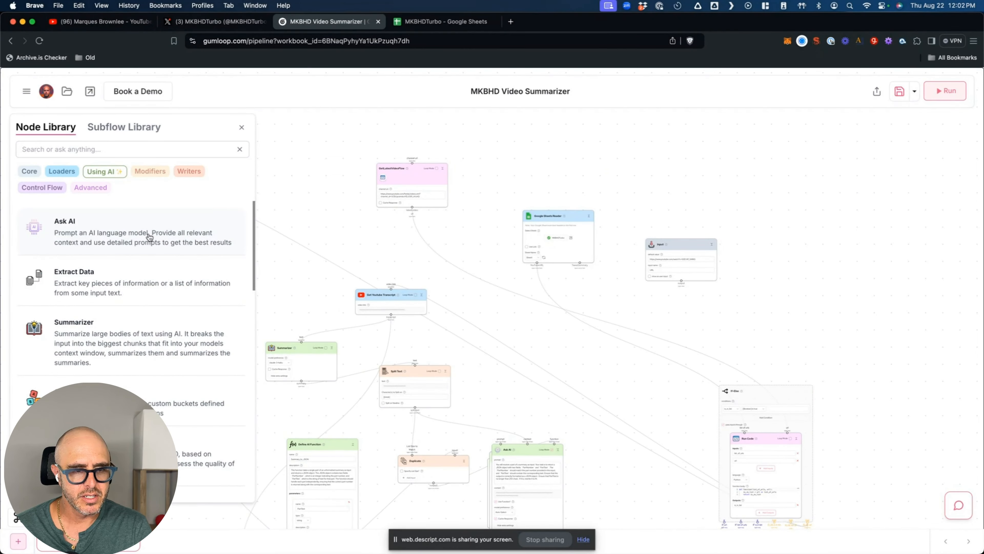
# - Scroll the Using AI nodes, then view the Advanced nodes such as Run Code
pyautogui.scroll(-5, 142, 286)
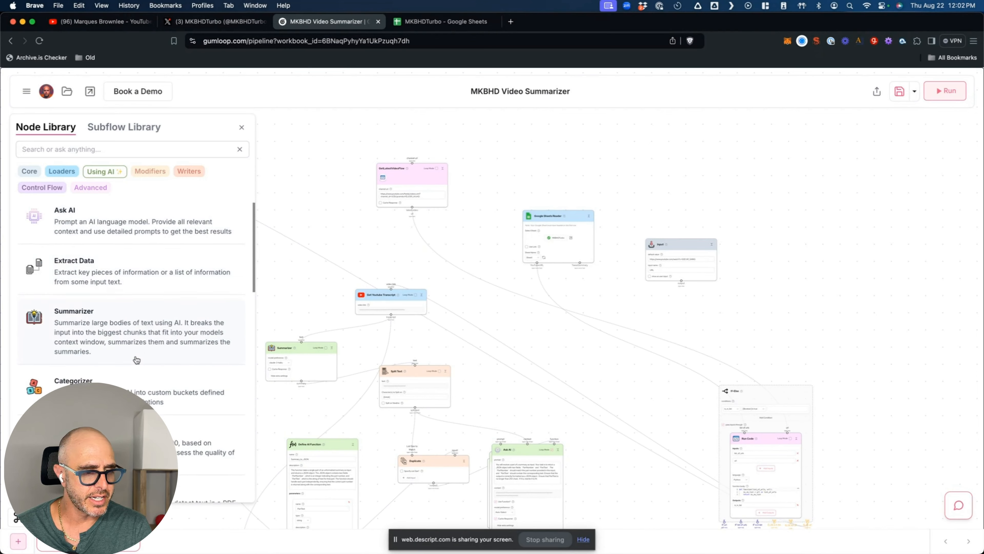
pyautogui.scroll(-3, 183, 292)
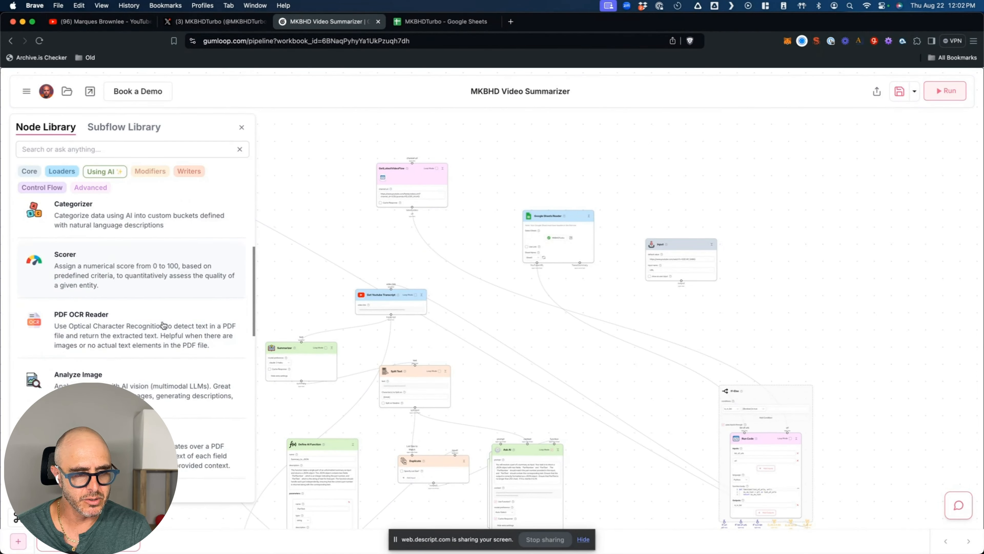
pyautogui.scroll(-2, 162, 341)
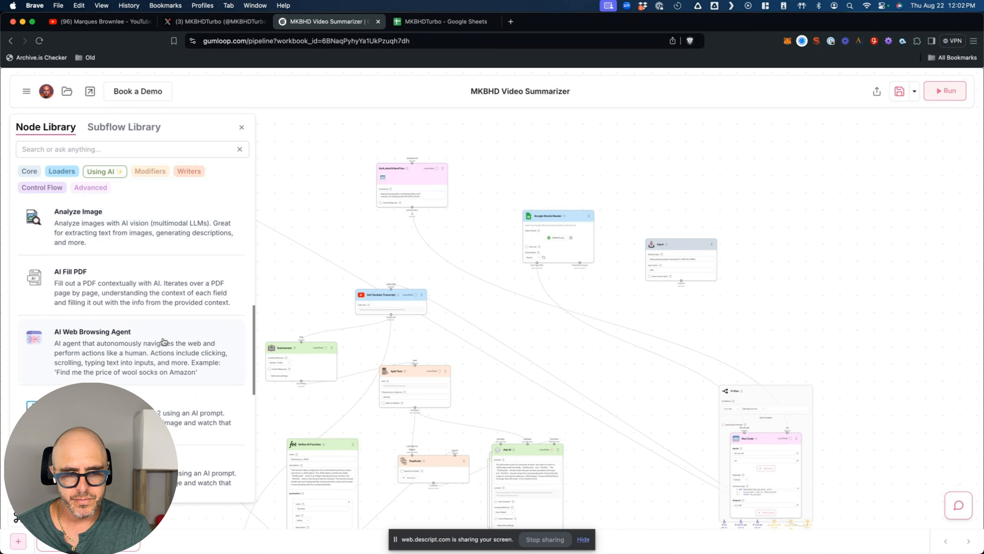
pyautogui.scroll(-4, 162, 342)
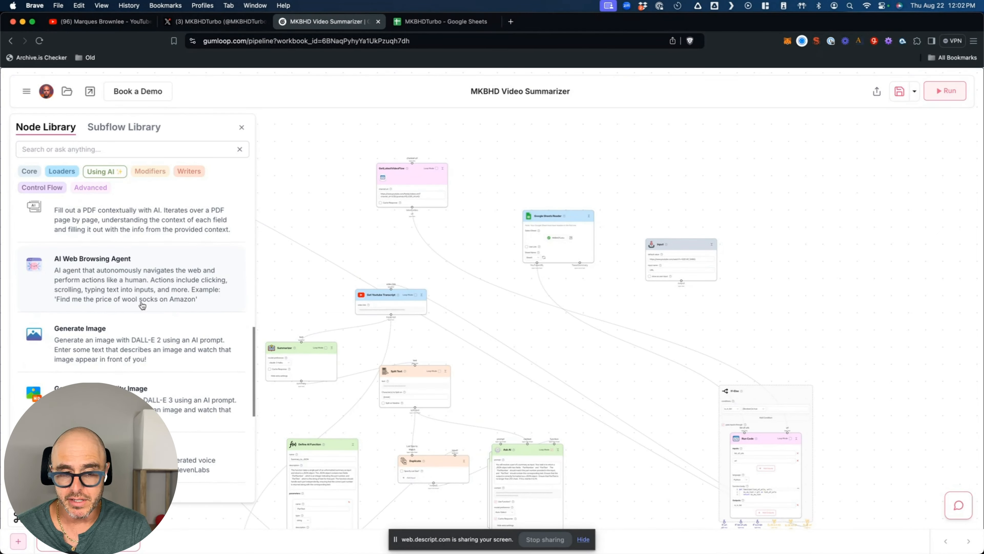
pyautogui.scroll(-3, 146, 305)
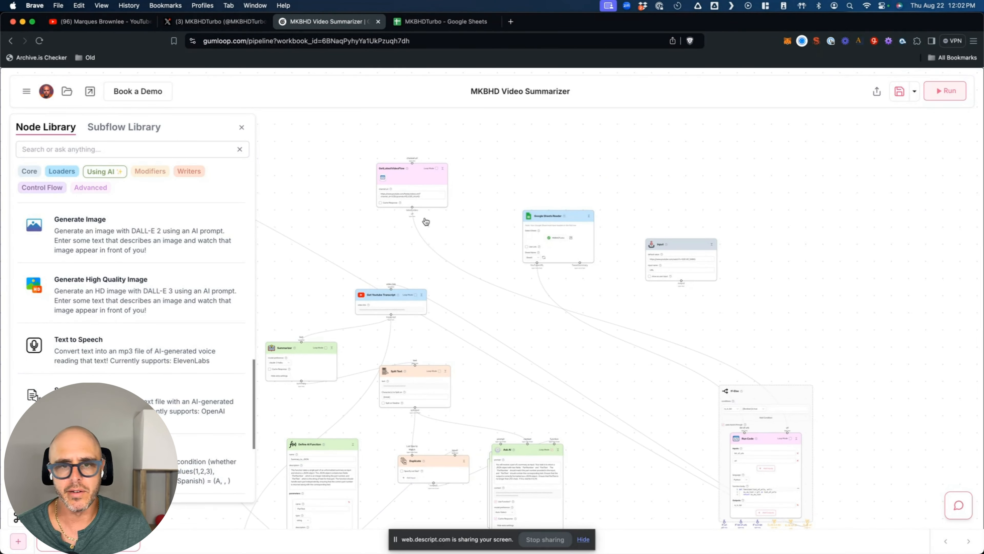
pyautogui.click(92, 187)
pyautogui.scroll(2, 153, 306)
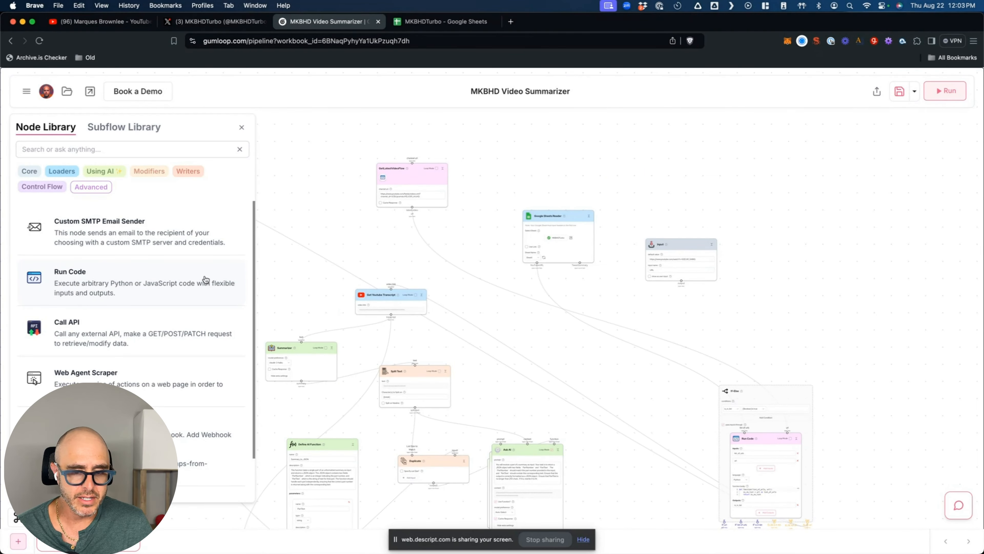
# - Cycle through the Core, Modifiers, Using AI and Advanced categories, then close the Node Library
pyautogui.click(30, 172)
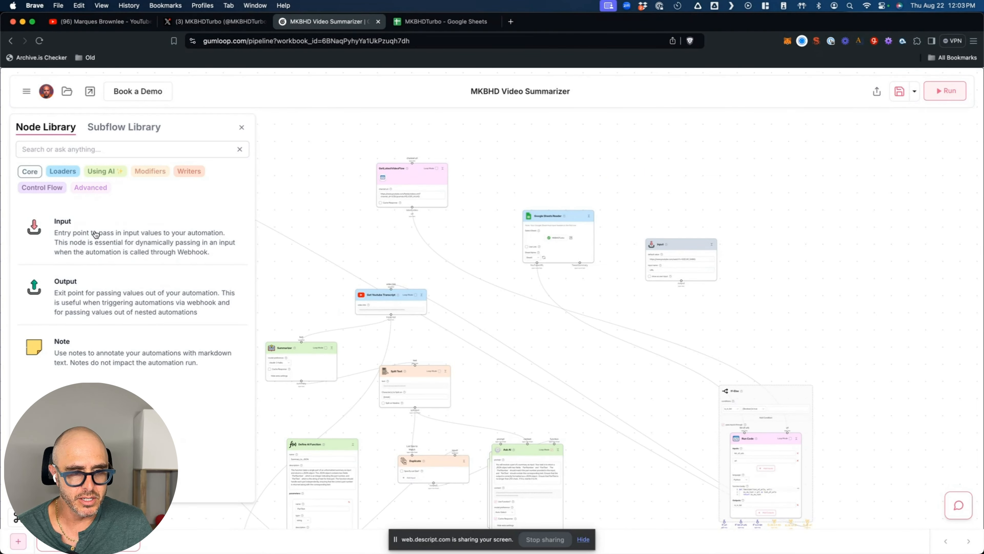
pyautogui.click(142, 173)
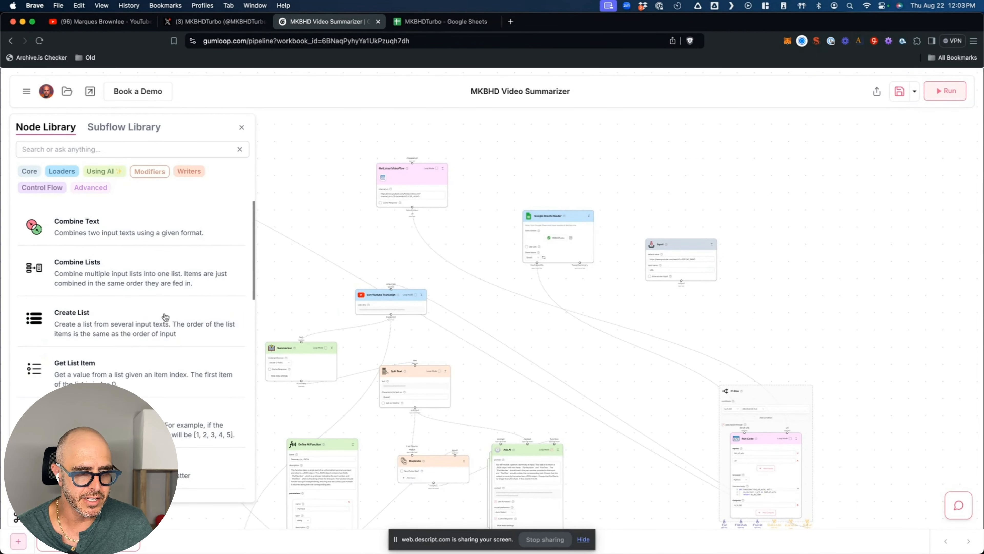
pyautogui.click(111, 171)
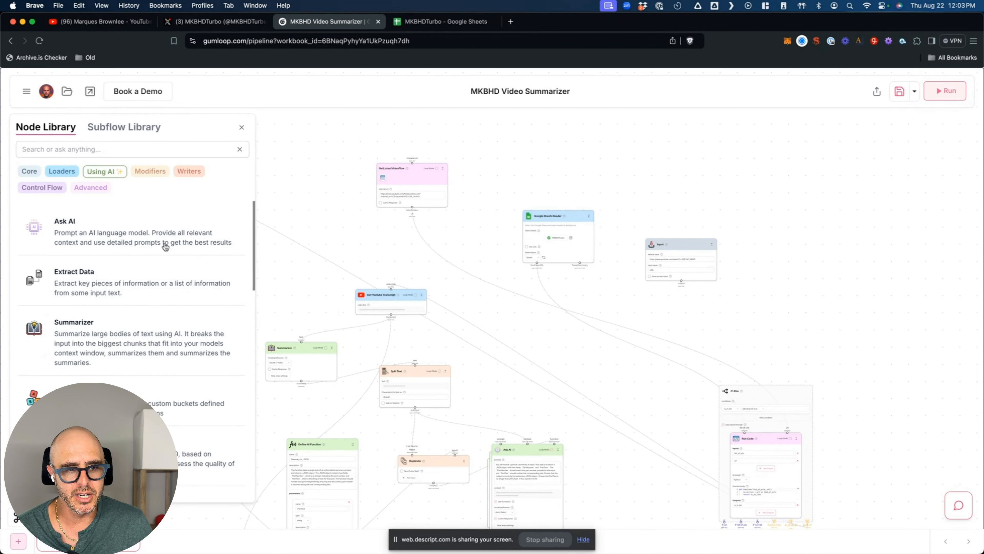
pyautogui.click(92, 192)
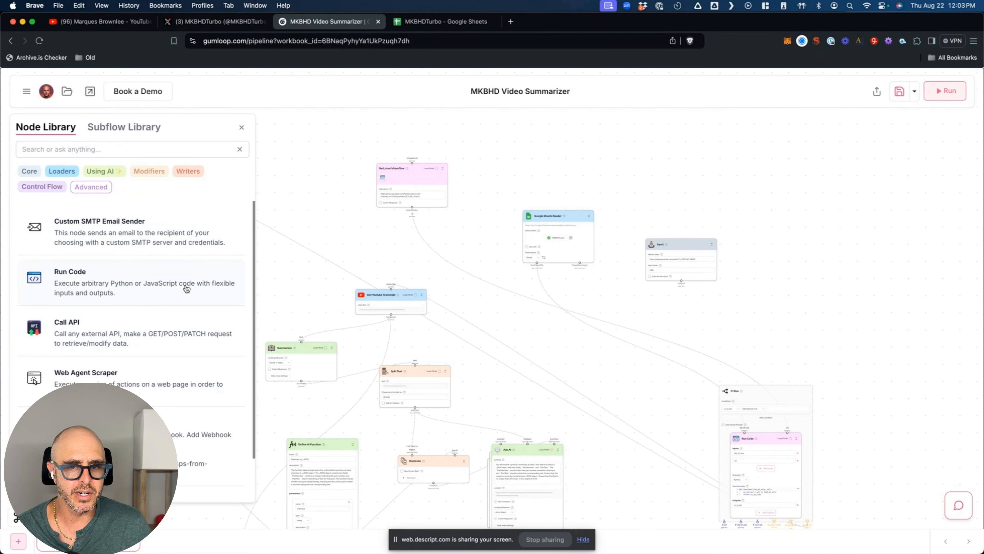
pyautogui.click(361, 296)
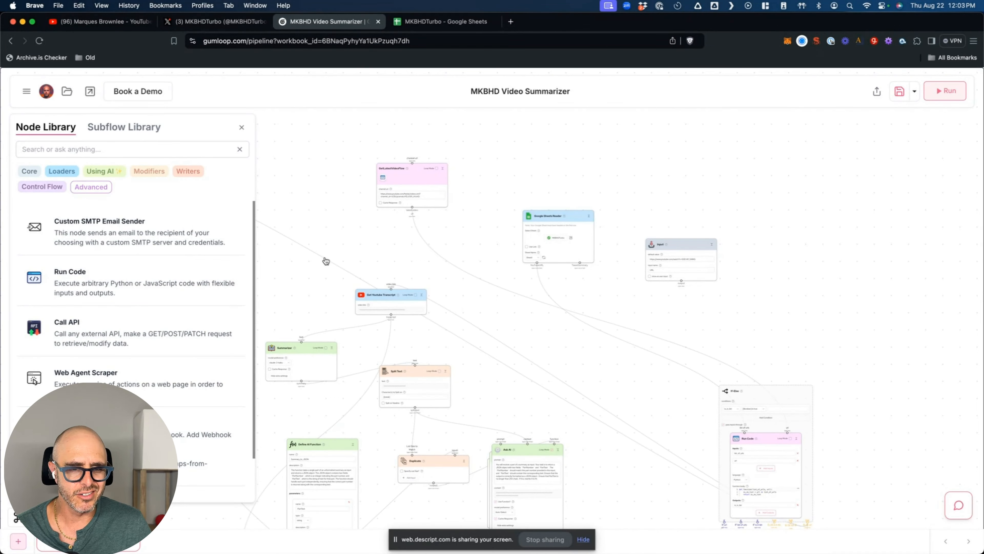
pyautogui.click(242, 128)
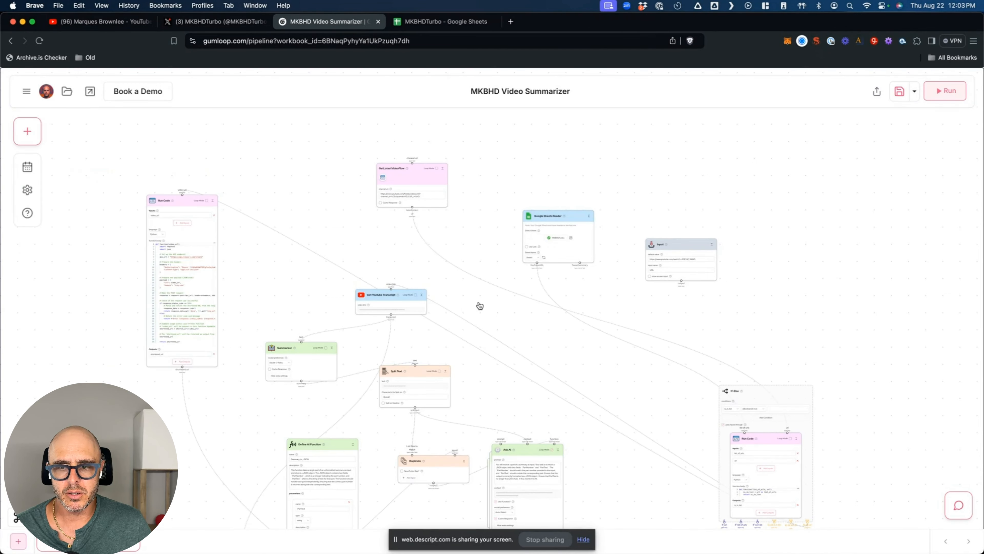
# - Zoom into GetLatestVideoFlow's videos.xml channel url and compare it with the Marques Brownlee YouTube channel
pyautogui.scroll(10, 398, 235)
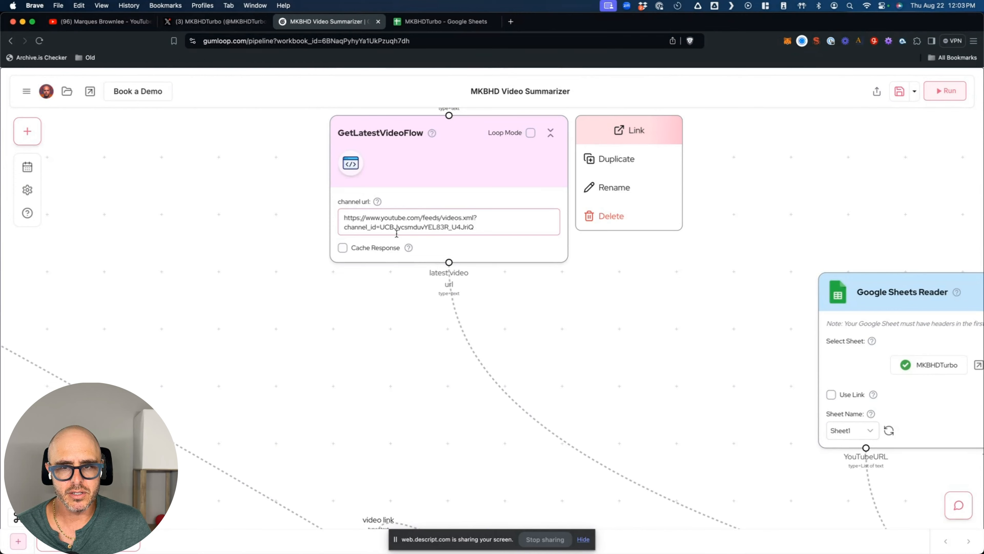
pyautogui.scroll(5, 305, 257)
pyautogui.scroll(2, 324, 295)
pyautogui.hscroll(1, 324, 295)
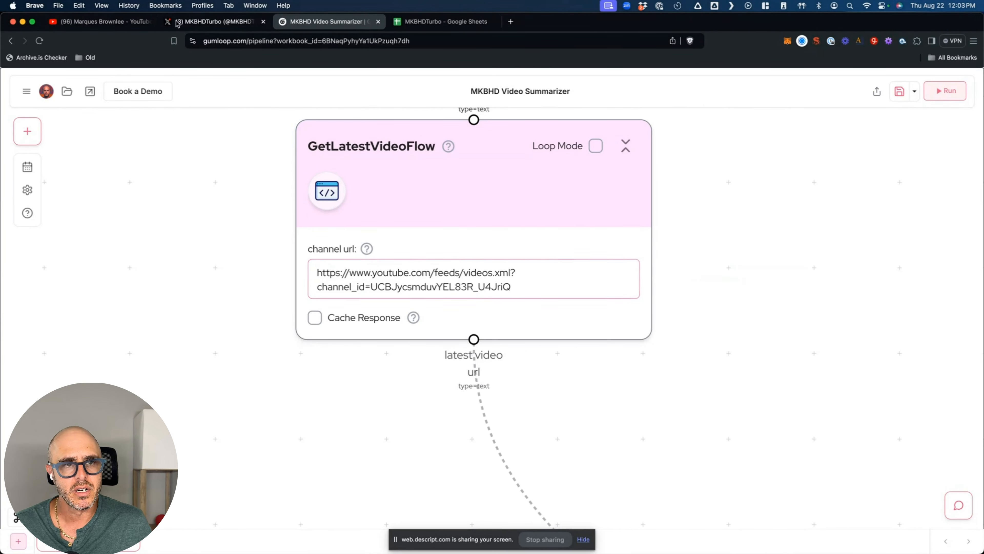
pyautogui.click(93, 22)
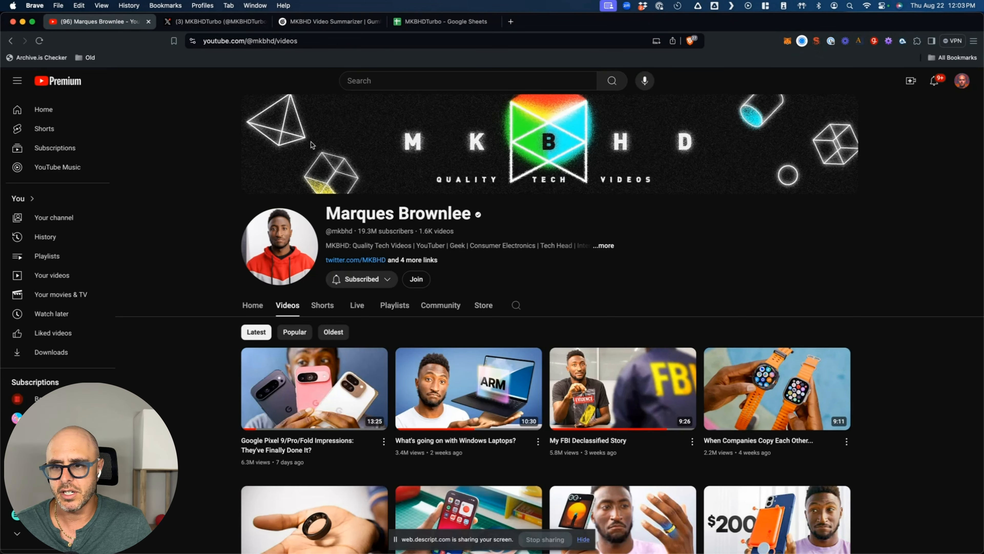
pyautogui.click(329, 22)
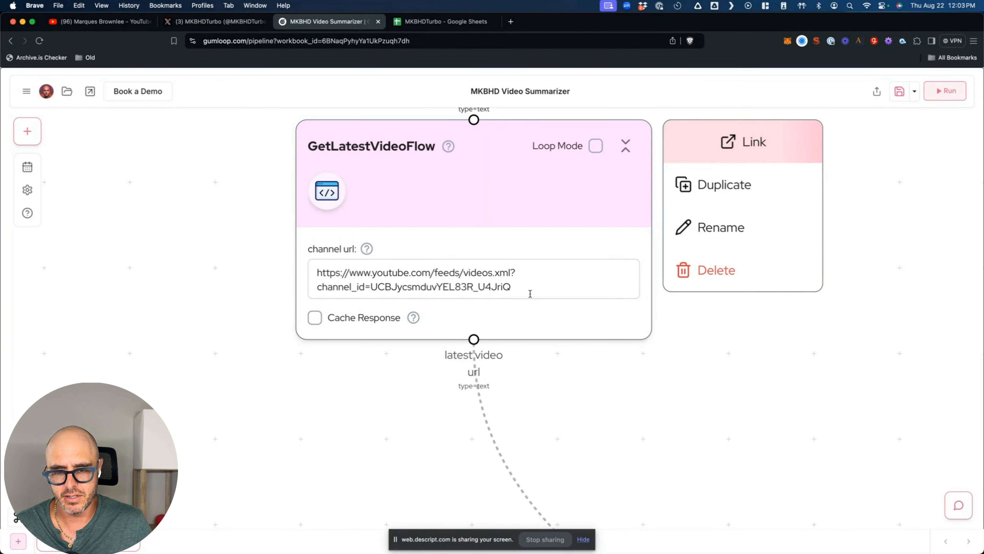
pyautogui.click(369, 387)
pyautogui.scroll(-3, 369, 388)
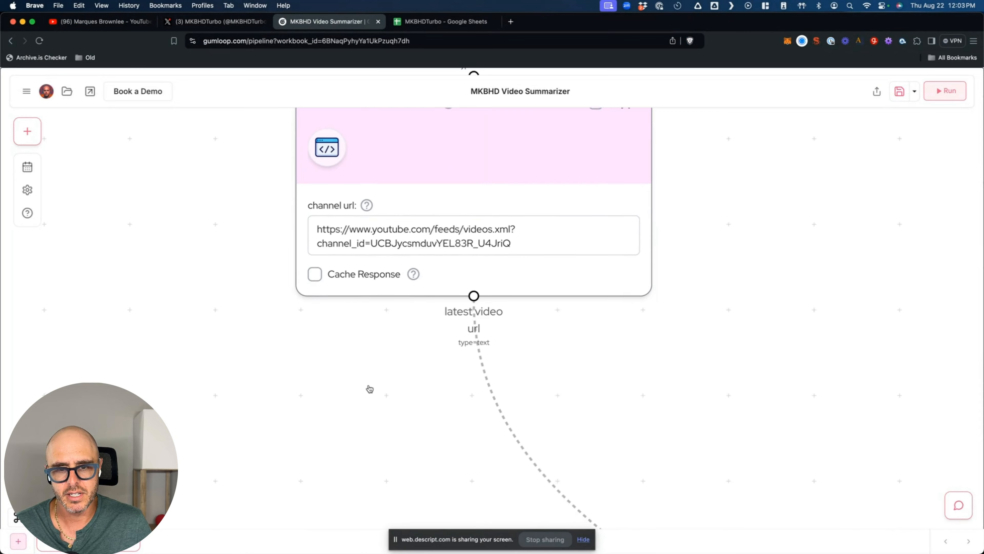
pyautogui.scroll(-2, 370, 389)
pyautogui.hscroll(4, 394, 352)
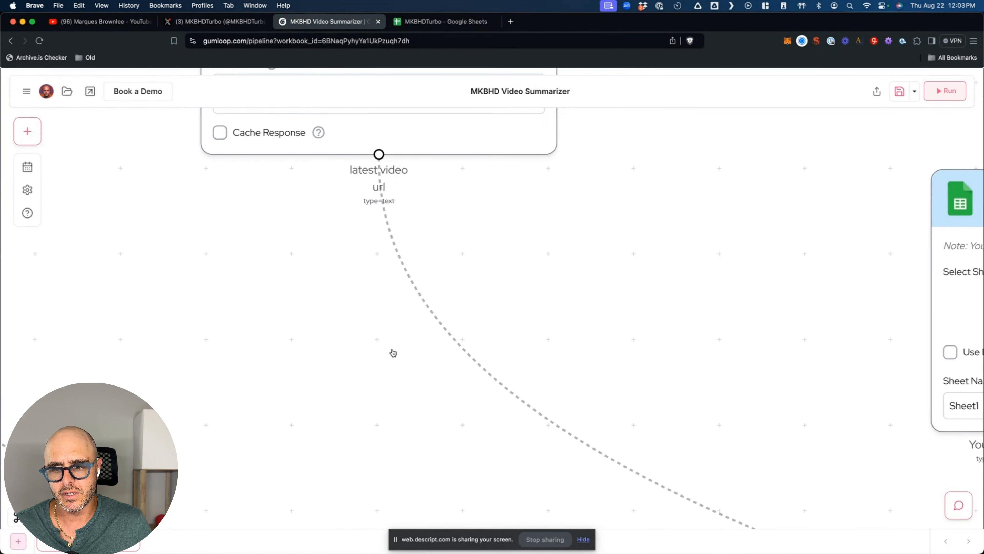
pyautogui.hscroll(10, 393, 352)
pyautogui.scroll(-5, 393, 352)
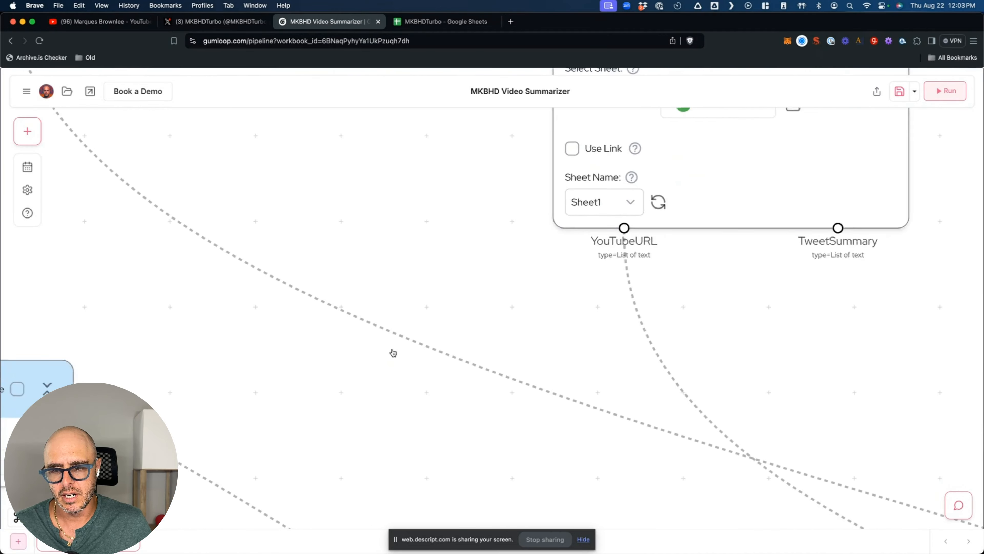
pyautogui.scroll(-10, 393, 352)
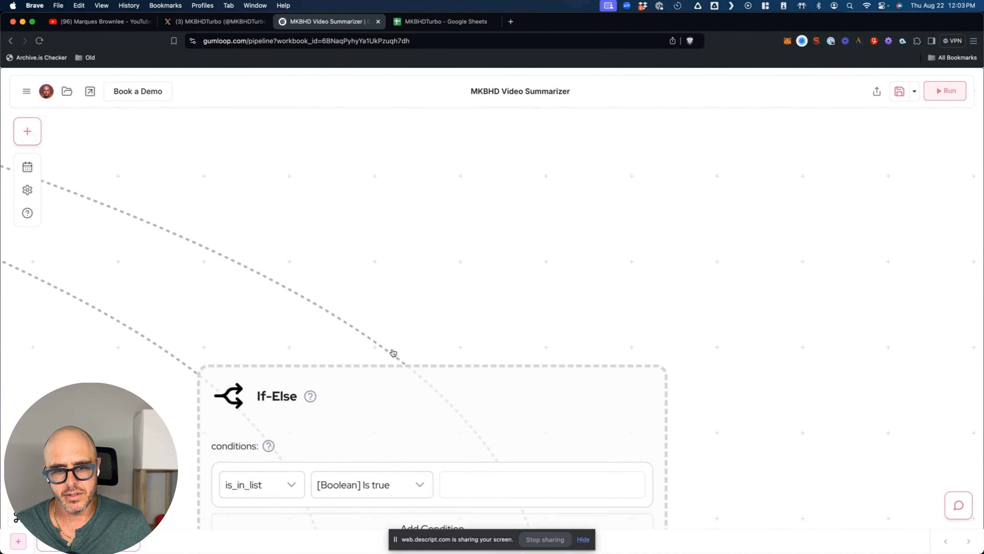
pyautogui.scroll(-5, 762, 384)
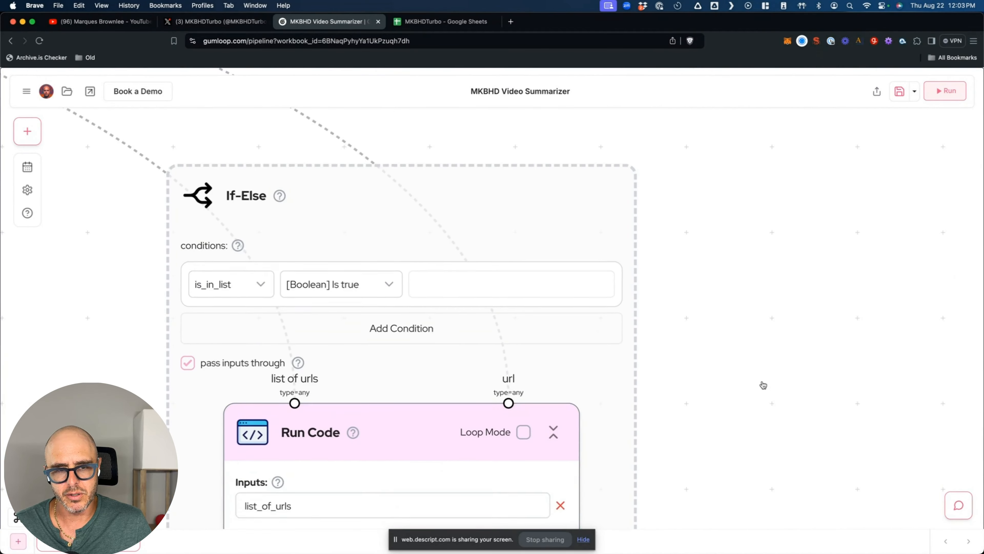
pyautogui.scroll(-1, 757, 383)
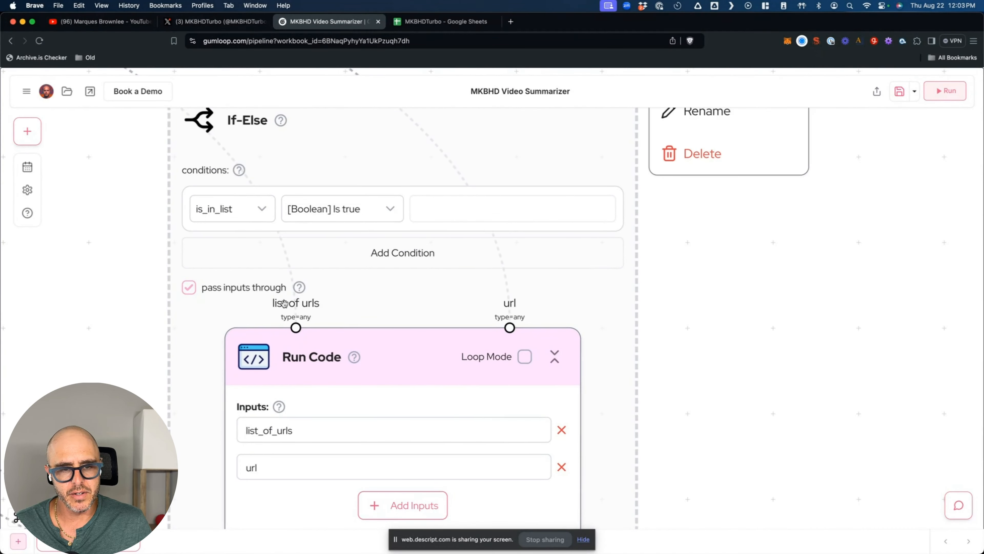
pyautogui.scroll(2, 147, 274)
pyautogui.scroll(-6, 146, 274)
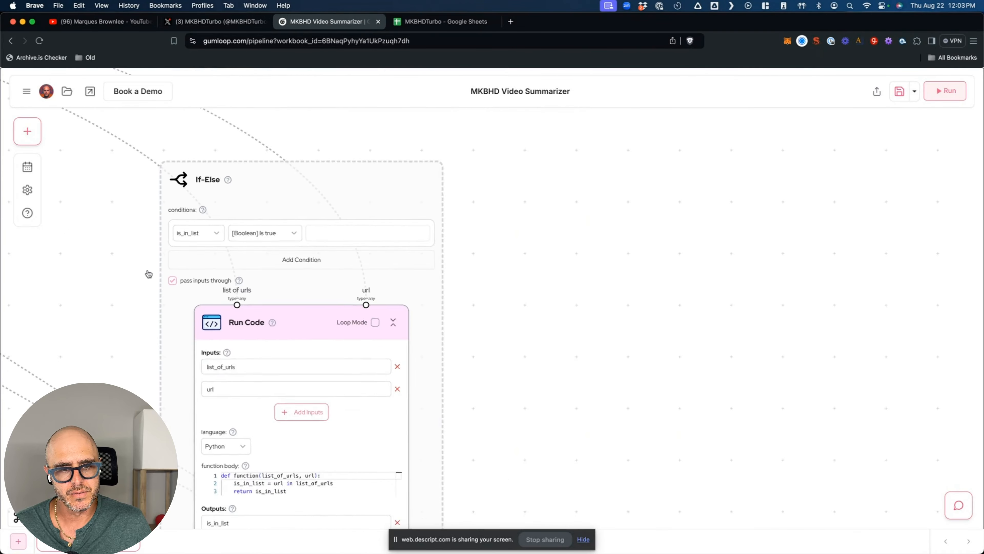
pyautogui.hscroll(-10, 93, 345)
pyautogui.scroll(2, 93, 344)
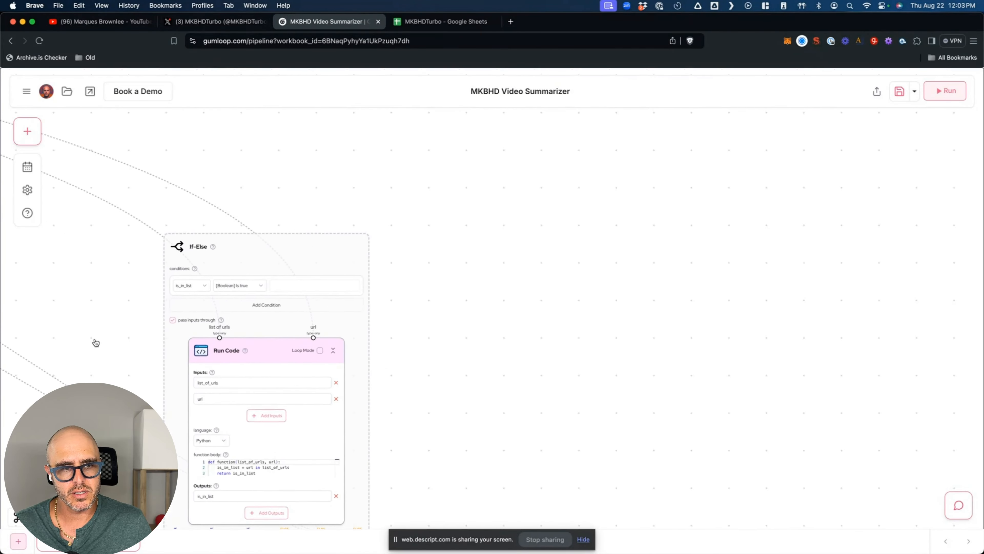
pyautogui.scroll(-10, 96, 343)
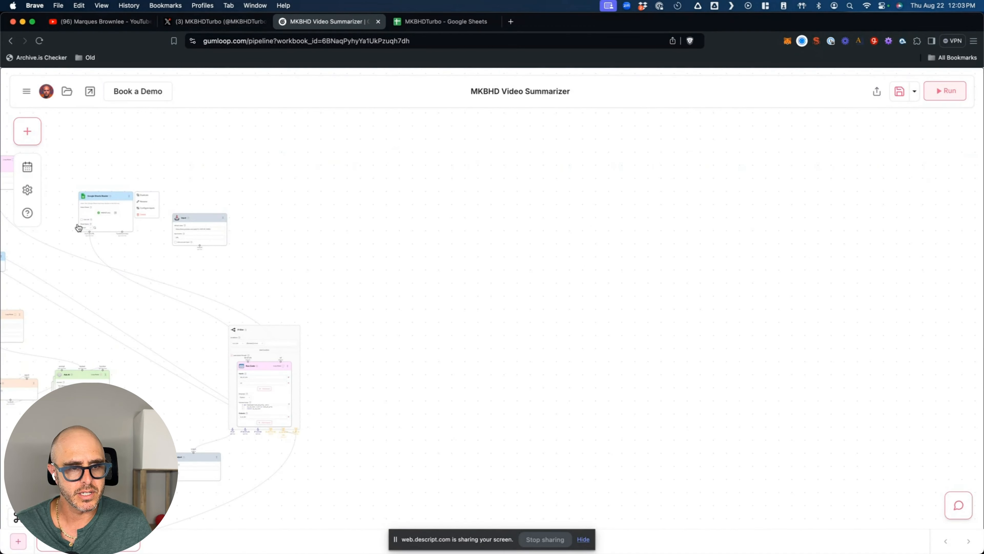
pyautogui.scroll(5, 86, 227)
pyautogui.hscroll(-5, 86, 270)
pyautogui.scroll(5, 86, 270)
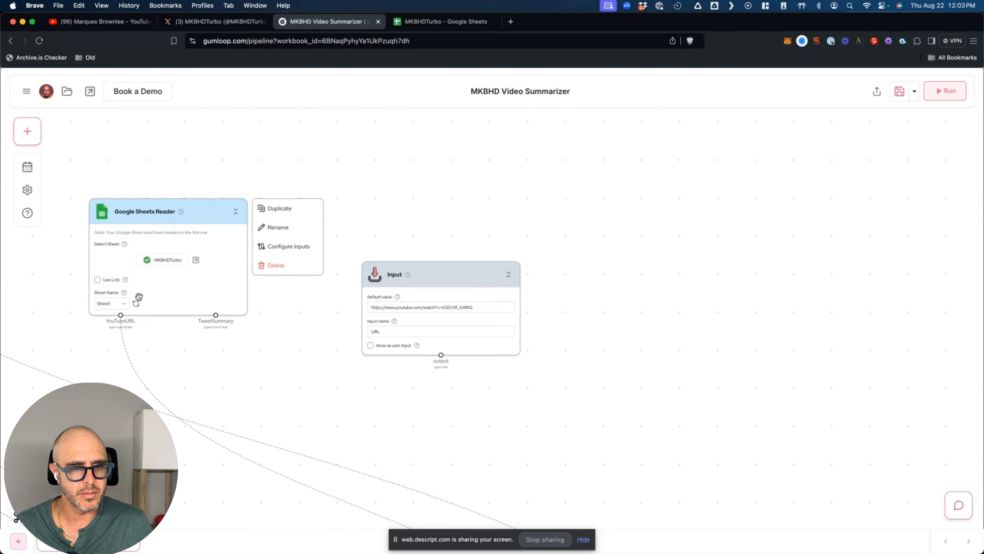
pyautogui.scroll(5, 145, 300)
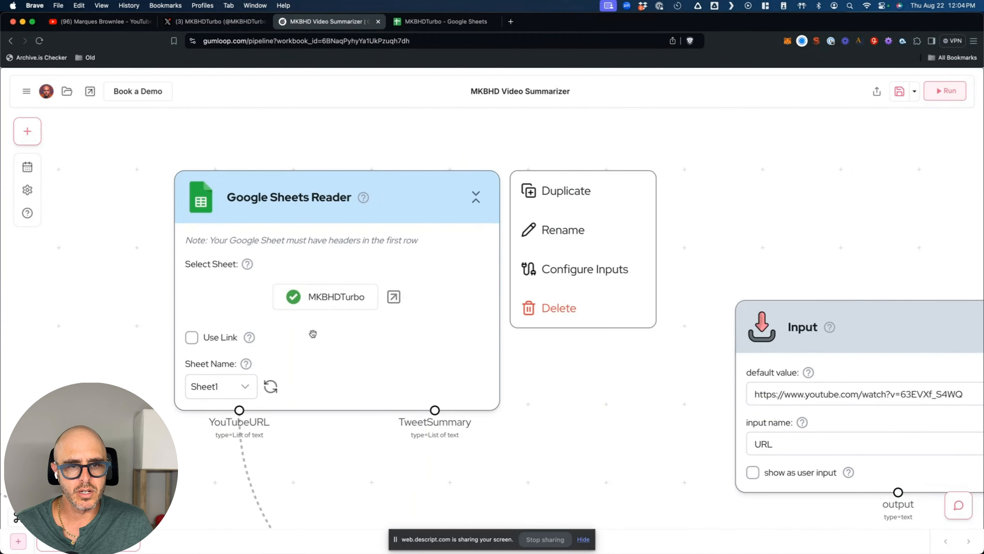
pyautogui.click(456, 25)
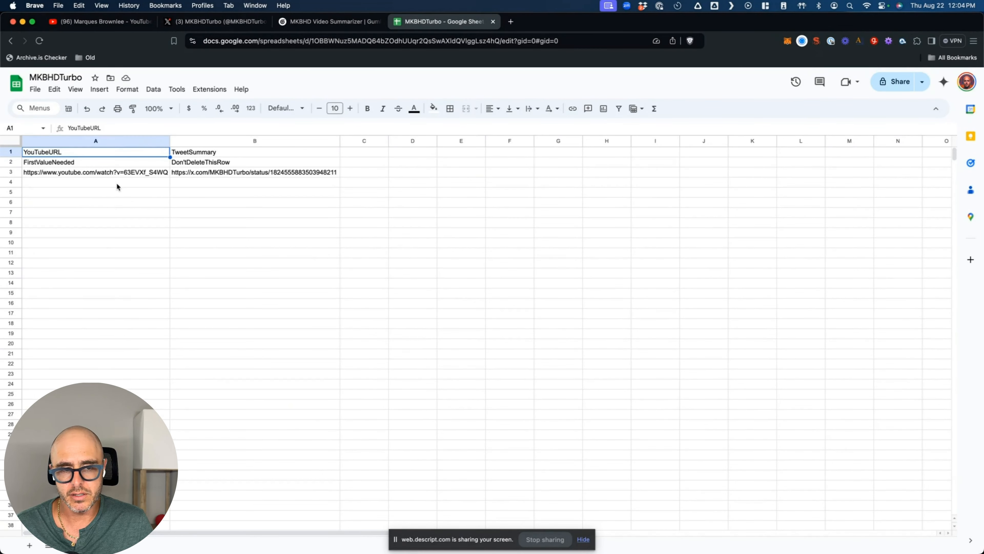
pyautogui.click(314, 23)
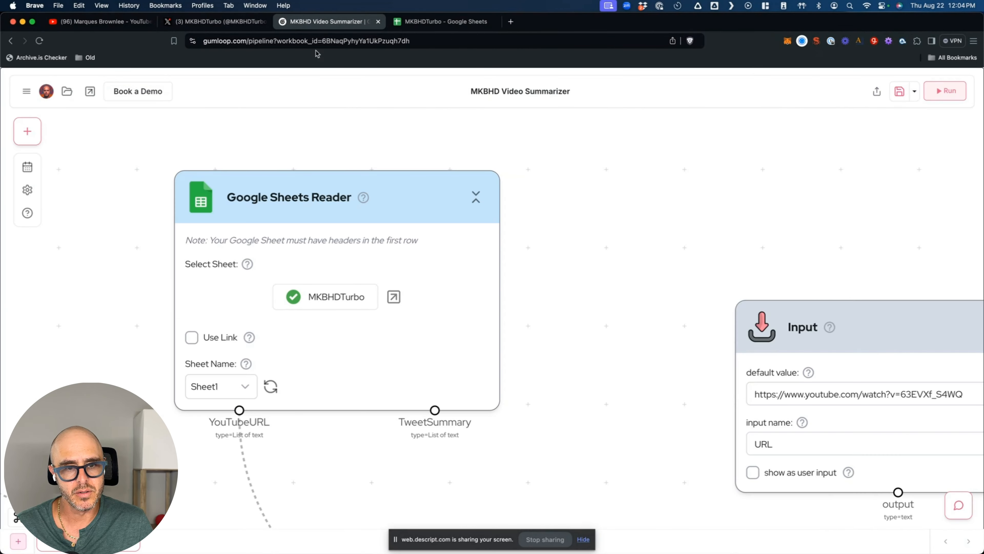
pyautogui.moveTo(323, 326)
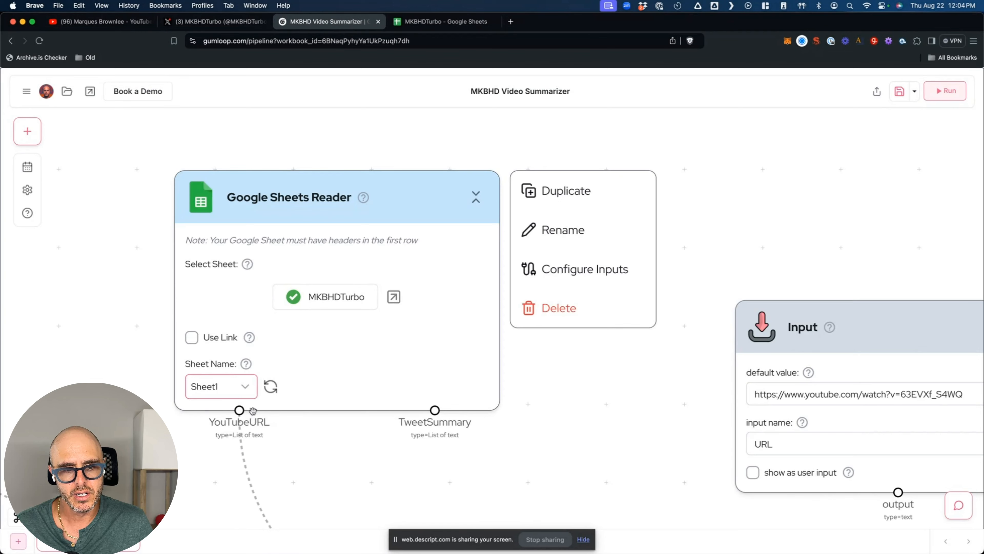
pyautogui.click(441, 23)
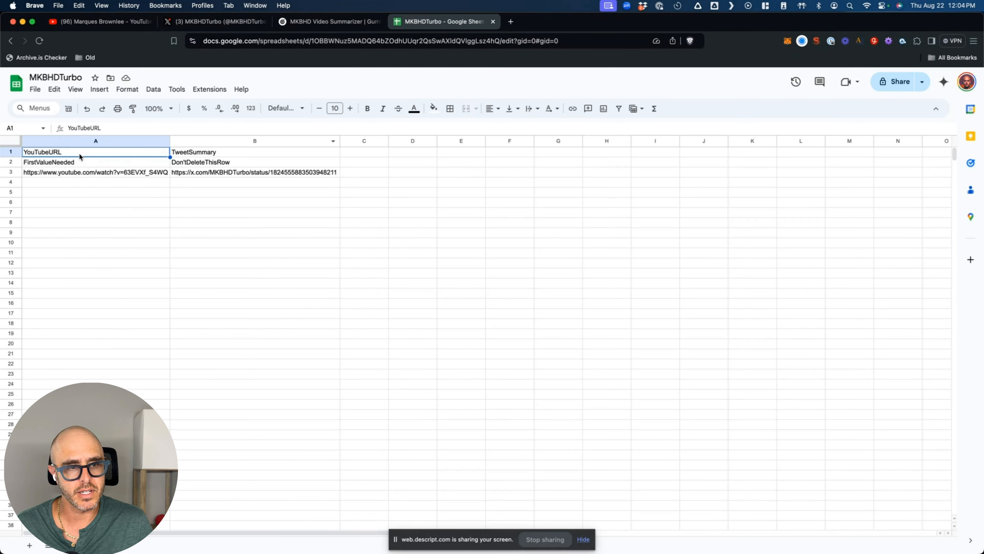
pyautogui.click(346, 25)
pyautogui.scroll(-10, 583, 341)
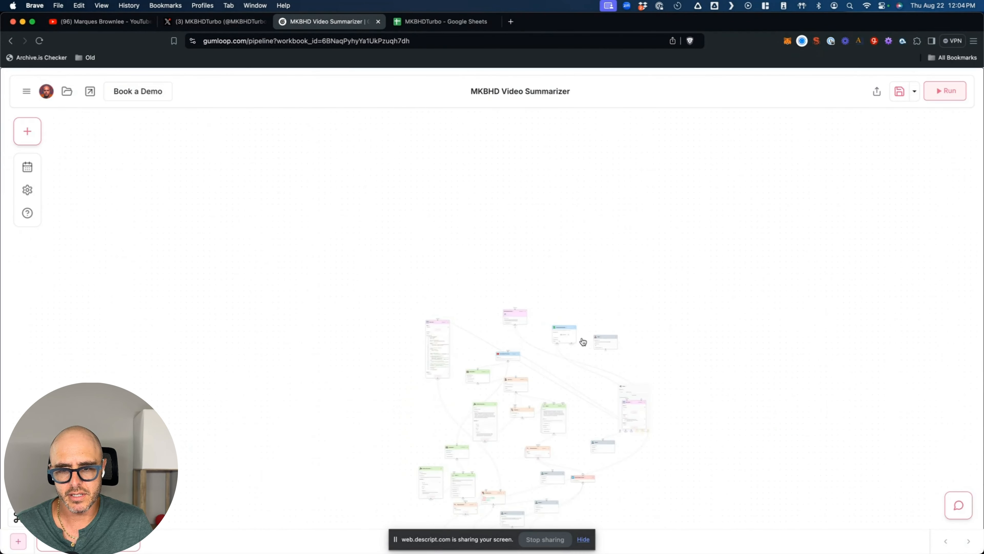
pyautogui.scroll(10, 585, 405)
pyautogui.scroll(8, 578, 328)
pyautogui.scroll(3, 543, 319)
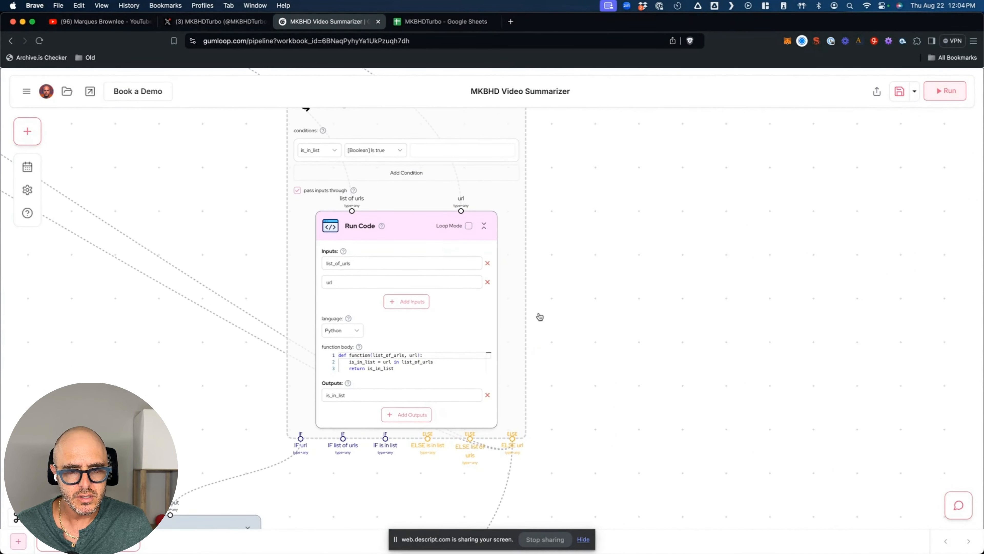
pyautogui.scroll(3, 542, 317)
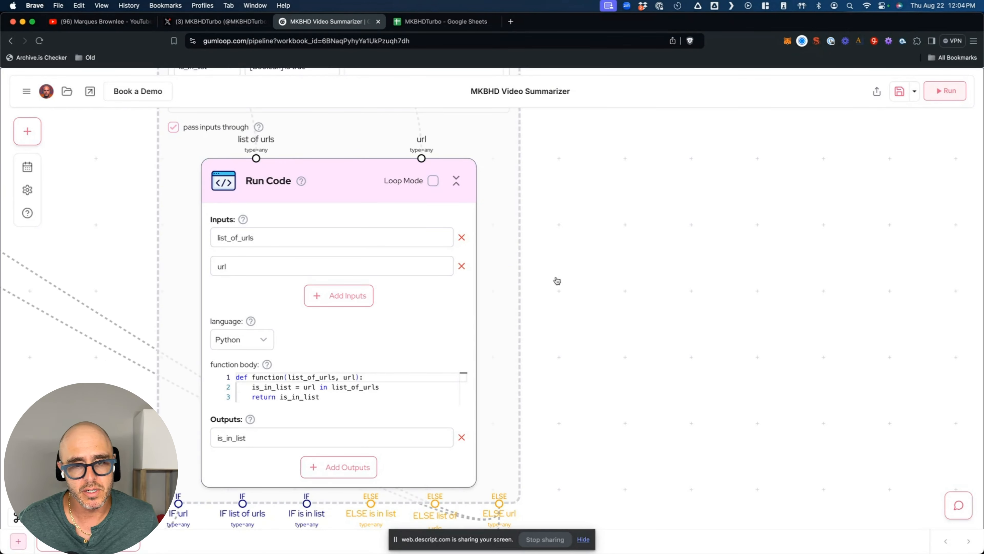
pyautogui.rightClick(231, 176)
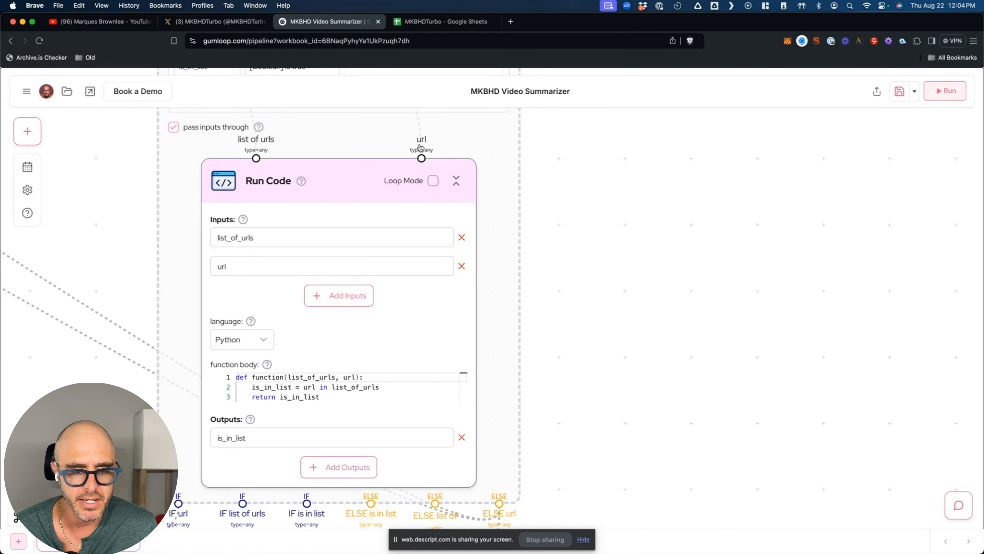
pyautogui.scroll(-1, 331, 332)
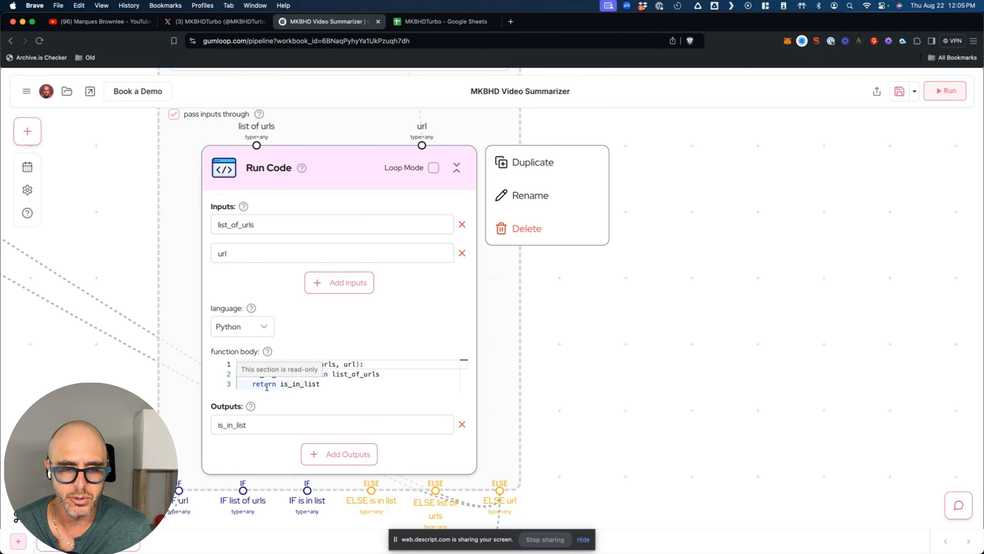
pyautogui.click(176, 361)
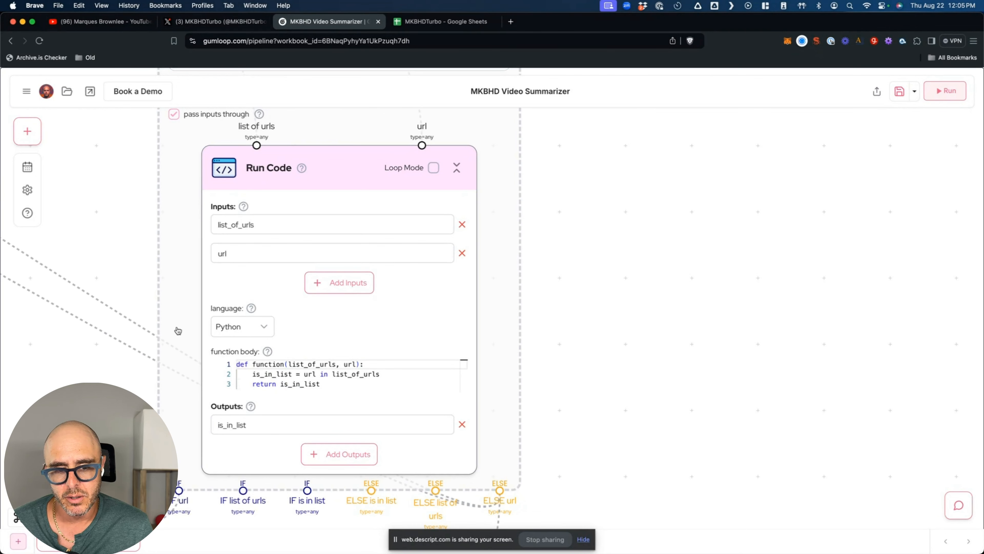
pyautogui.rightClick(228, 244)
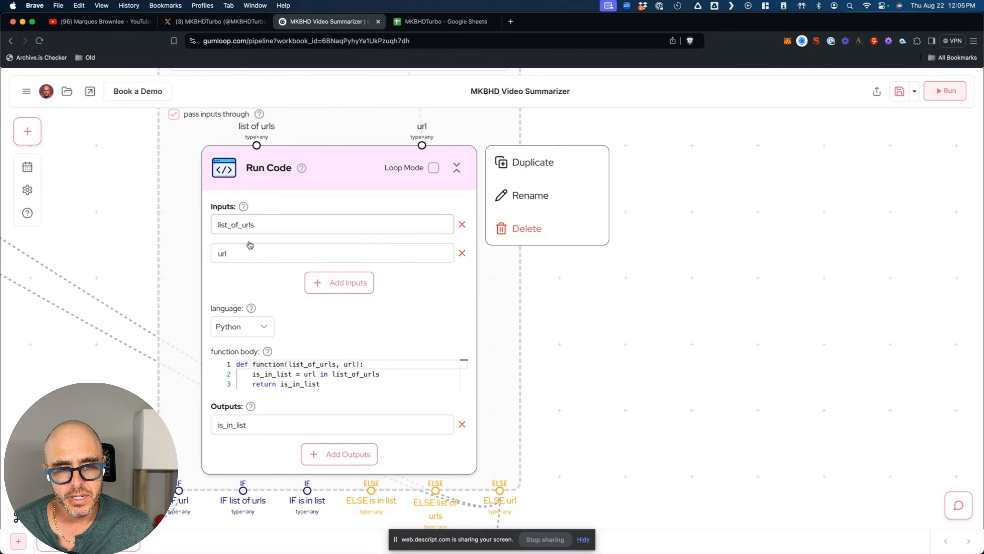
pyautogui.scroll(5, 136, 208)
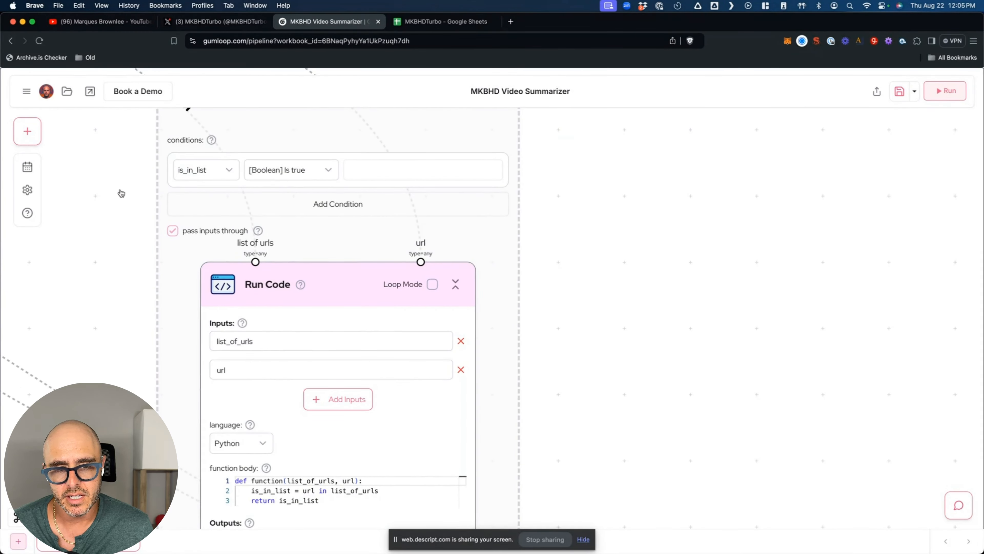
pyautogui.scroll(-3, 126, 249)
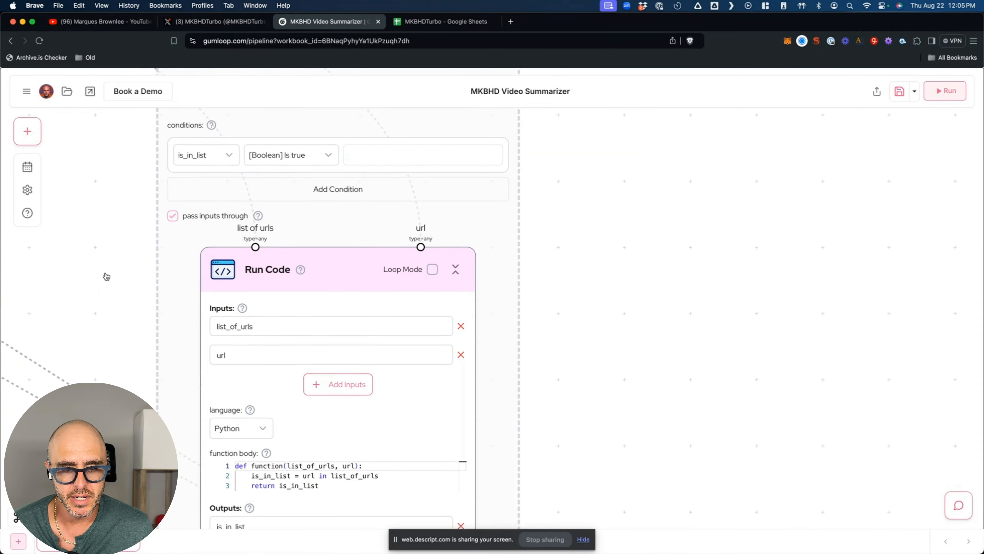
pyautogui.scroll(-10, 106, 276)
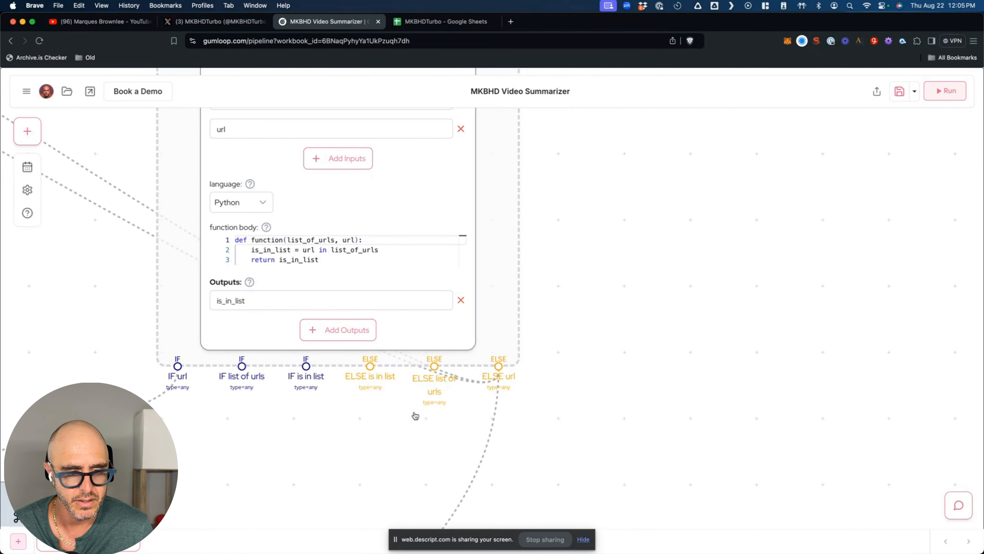
pyautogui.scroll(5, 553, 349)
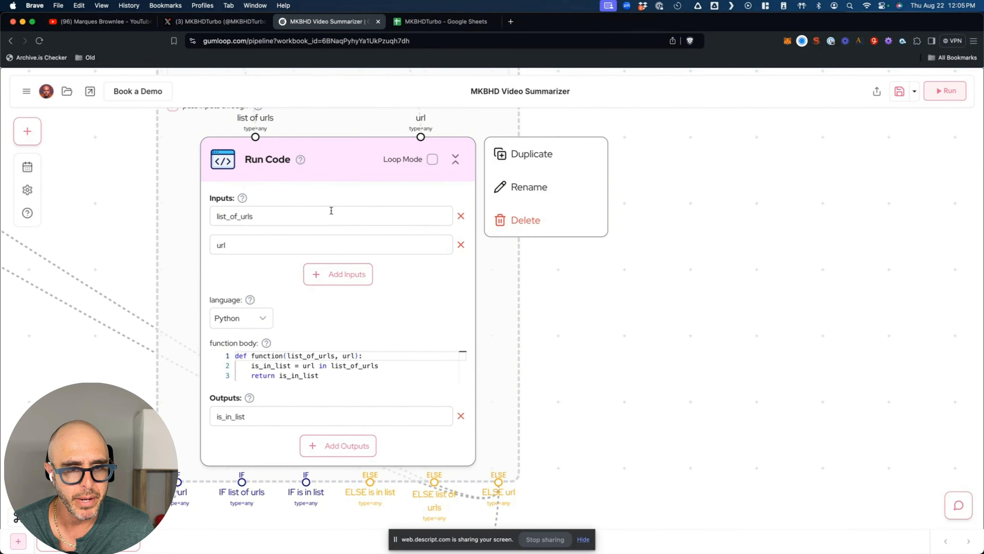
pyautogui.scroll(3, 162, 168)
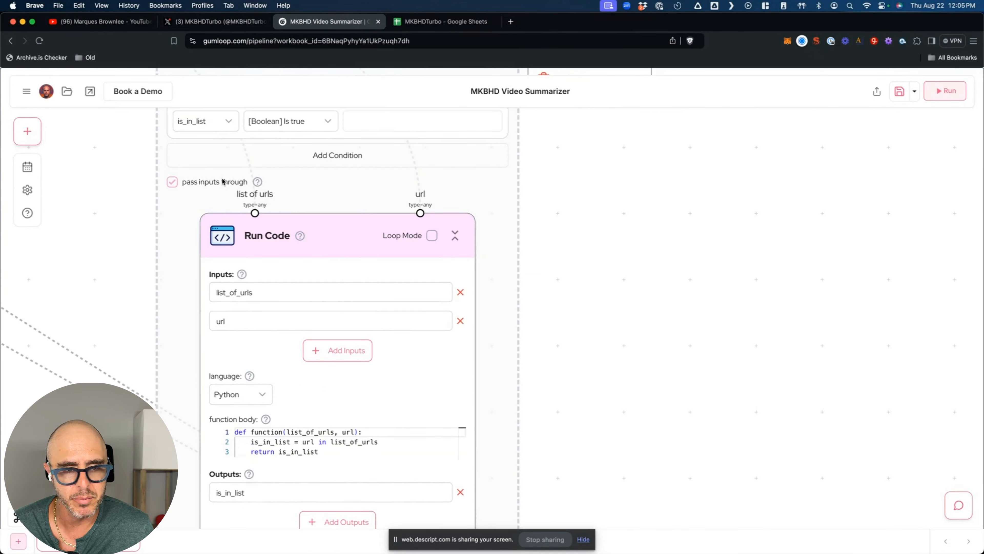
pyautogui.scroll(-7, 140, 283)
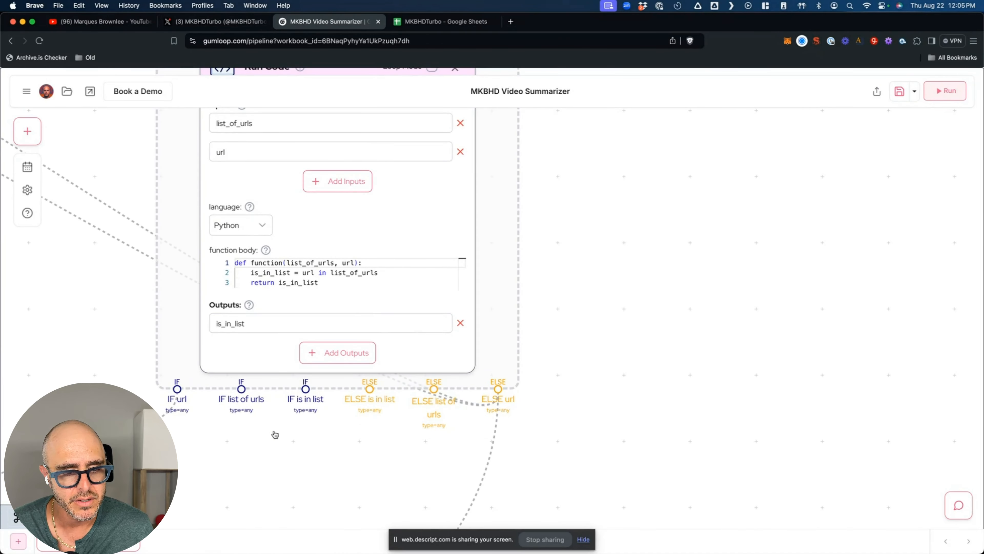
pyautogui.scroll(-2, 263, 449)
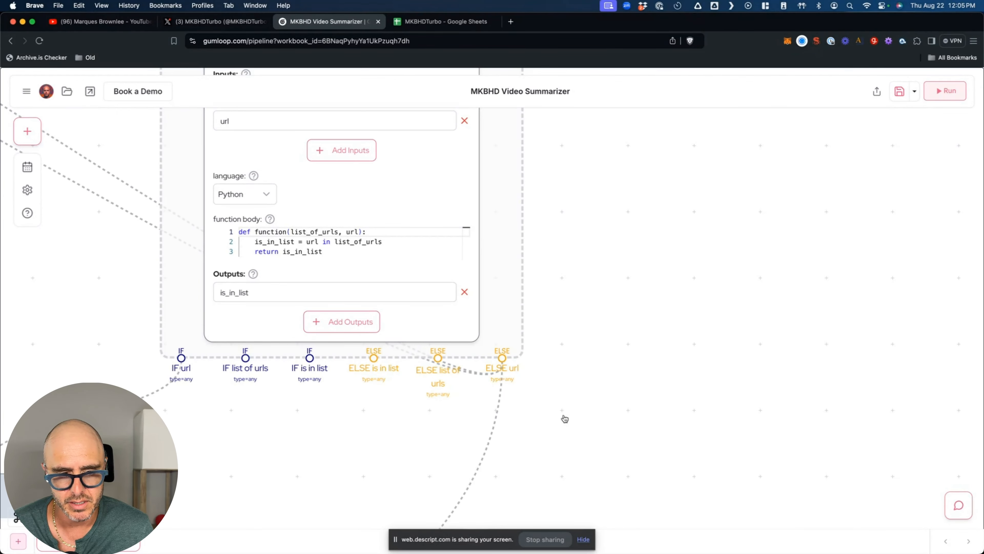
pyautogui.scroll(-5, 562, 417)
pyautogui.scroll(-5, 413, 460)
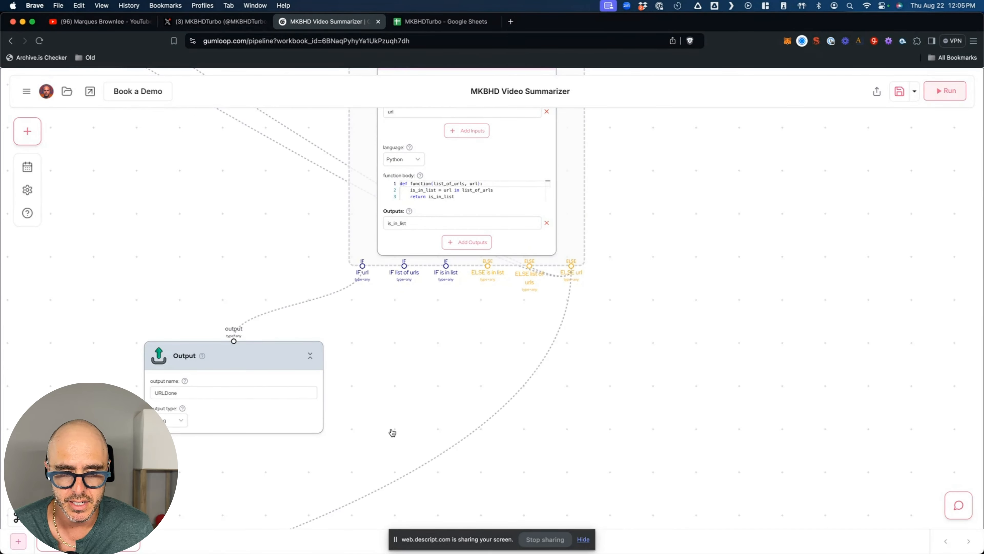
pyautogui.click(231, 394)
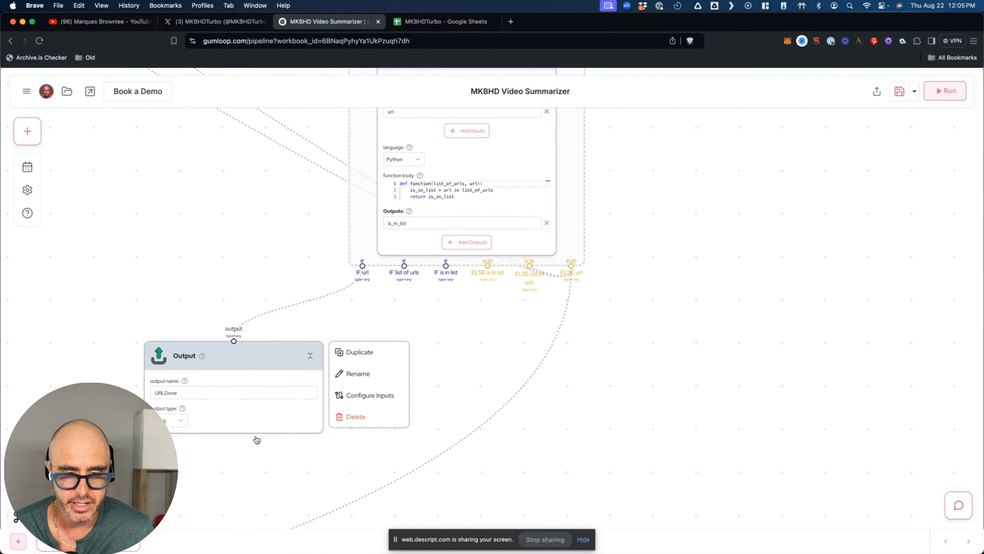
pyautogui.scroll(-1, 504, 425)
pyautogui.scroll(-3, 512, 430)
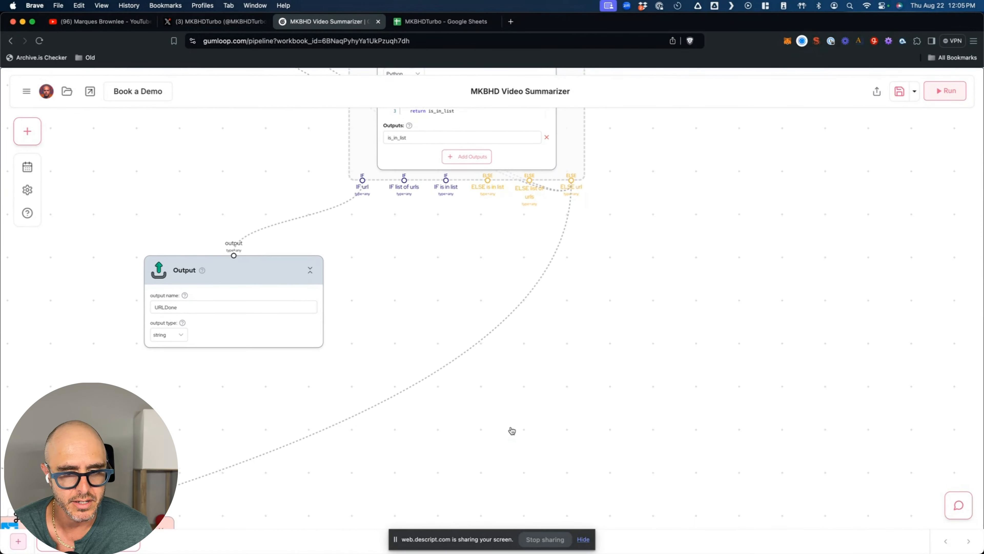
pyautogui.scroll(-5, 512, 430)
pyautogui.scroll(-4, 512, 430)
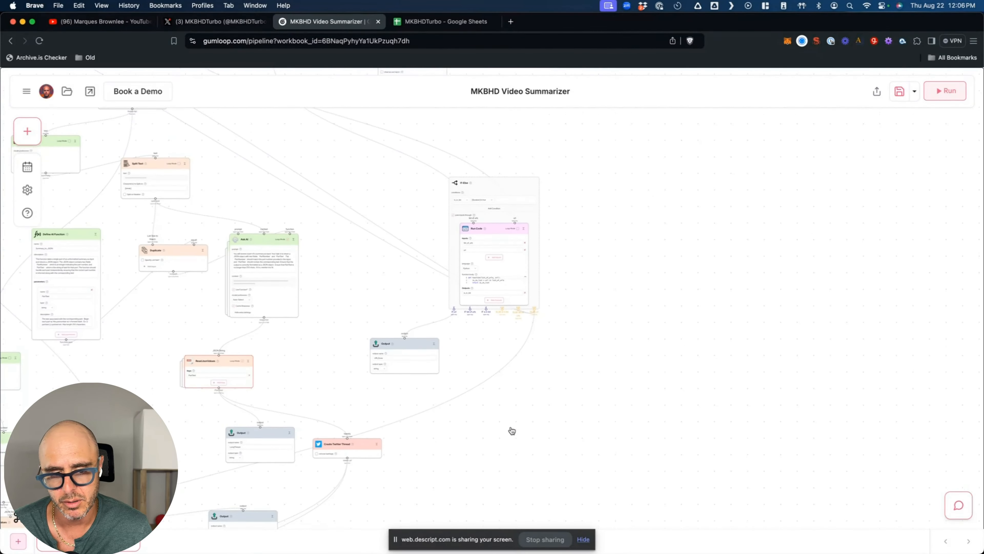
pyautogui.hscroll(-8, 512, 430)
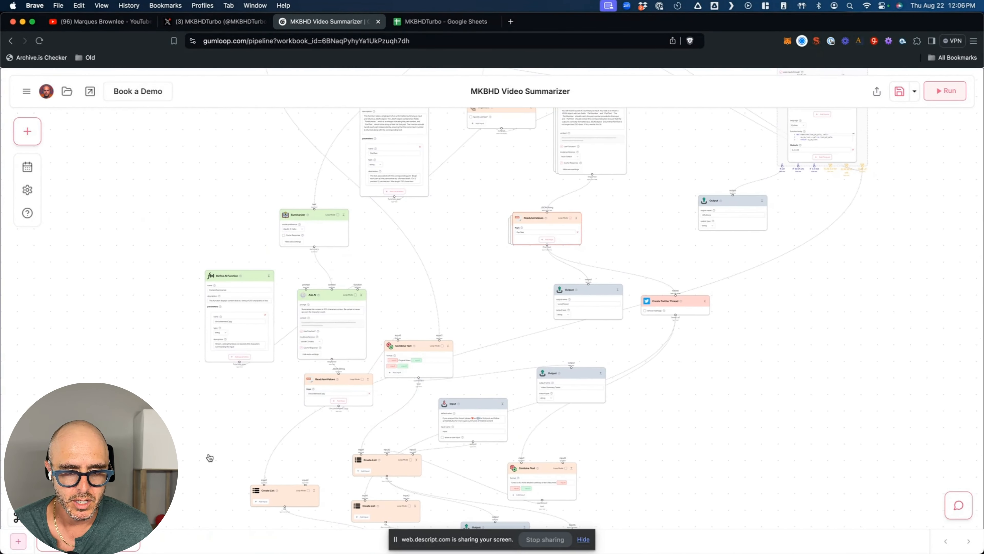
pyautogui.scroll(-5, 196, 448)
pyautogui.hscroll(-1, 196, 447)
pyautogui.scroll(6, 196, 447)
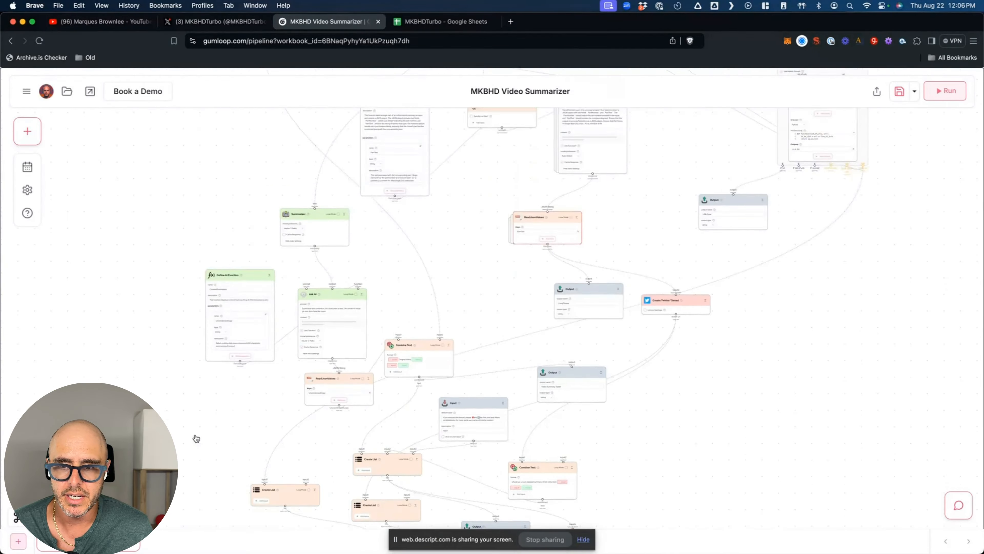
pyautogui.scroll(6, 867, 327)
pyautogui.hscroll(2, 868, 327)
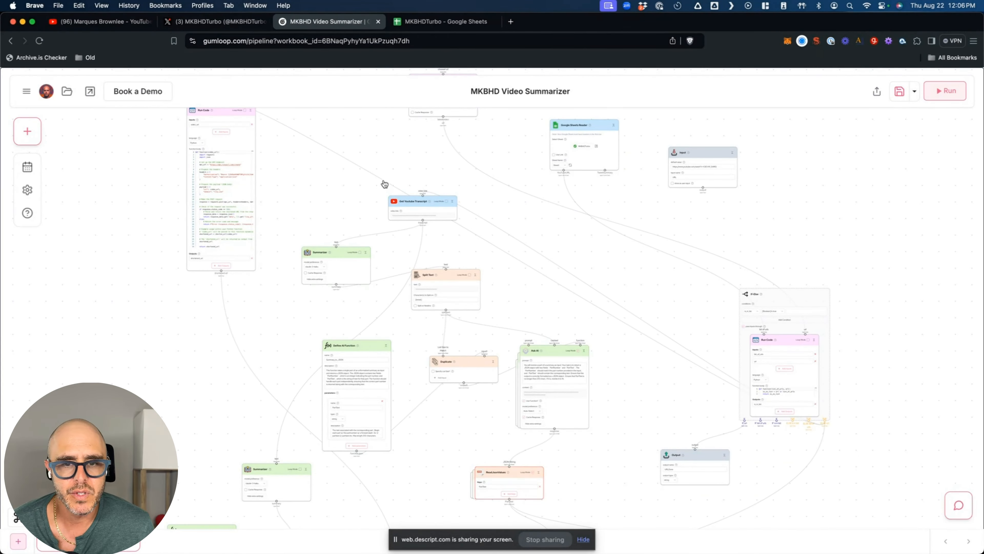
pyautogui.scroll(5, 351, 193)
pyautogui.scroll(-3, 347, 191)
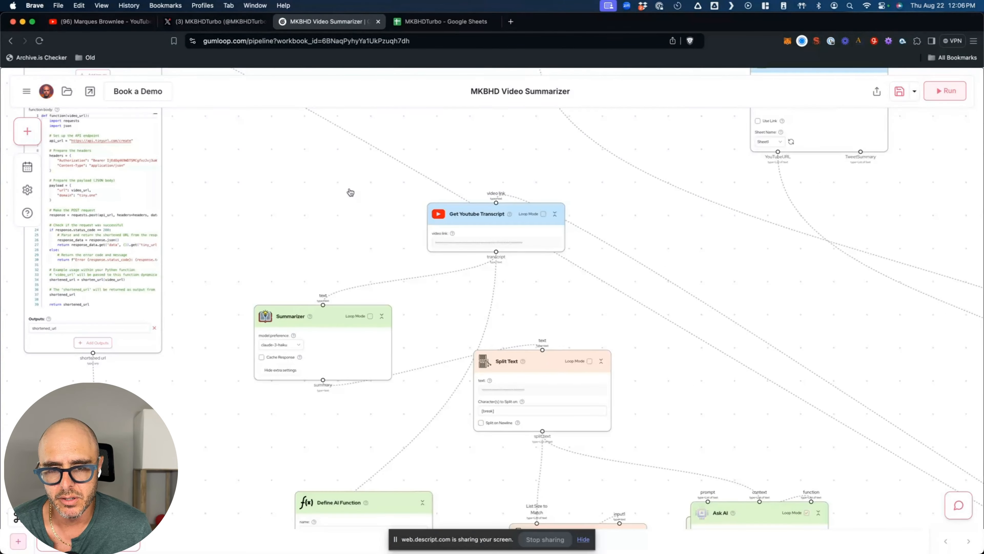
pyautogui.click(31, 136)
pyautogui.scroll(-3, 66, 285)
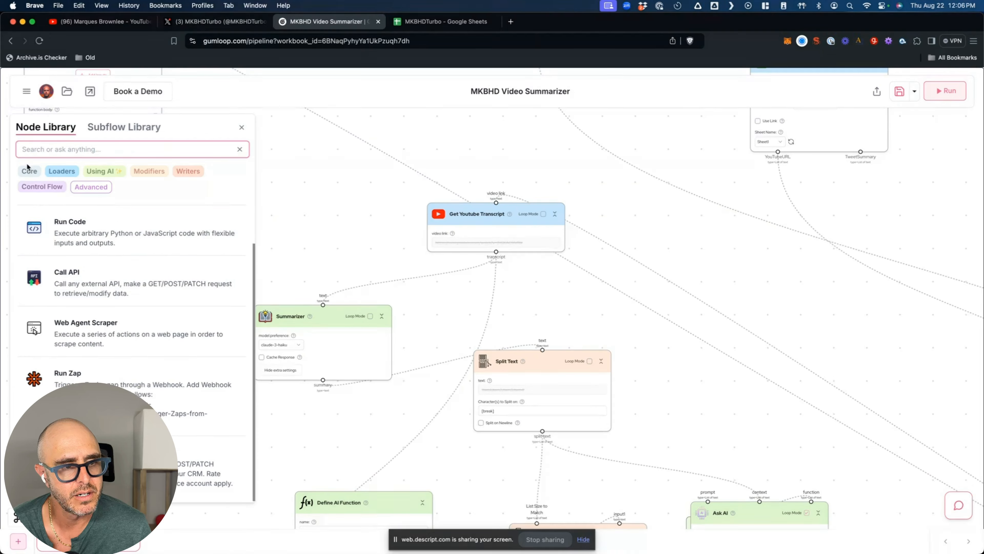
pyautogui.click(101, 171)
pyautogui.scroll(-5, 125, 312)
pyautogui.scroll(-10, 125, 313)
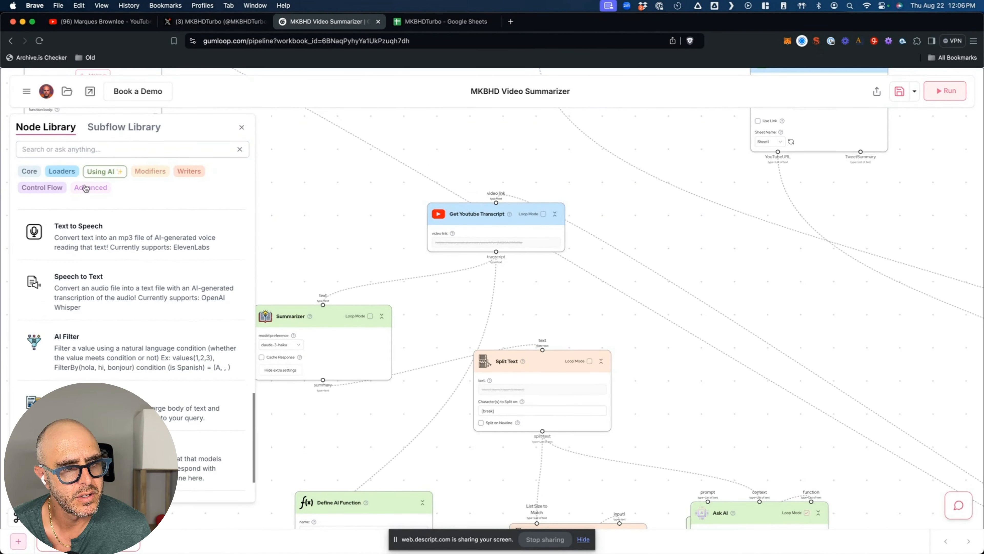
pyautogui.click(60, 179)
pyautogui.scroll(-5, 116, 272)
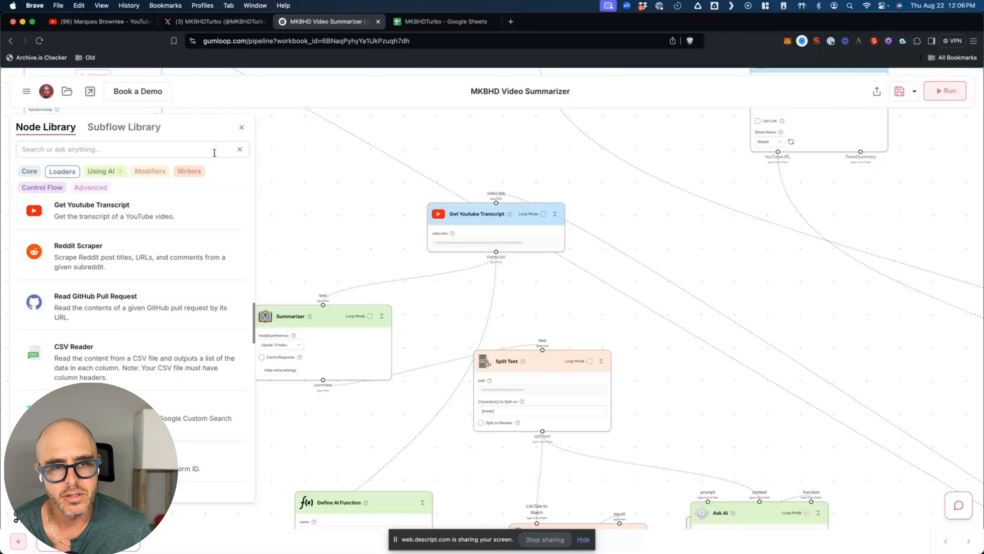
pyautogui.click(242, 127)
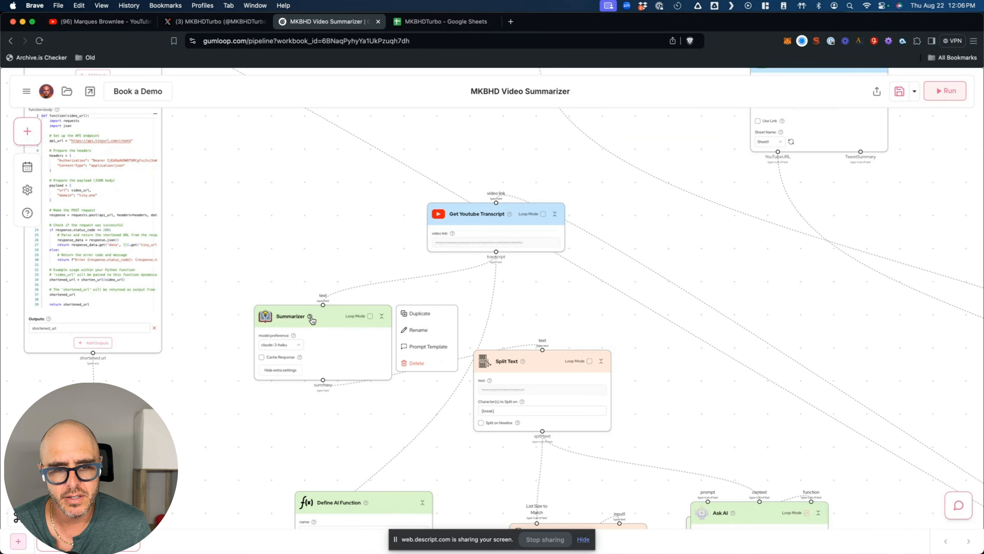
pyautogui.moveTo(311, 318)
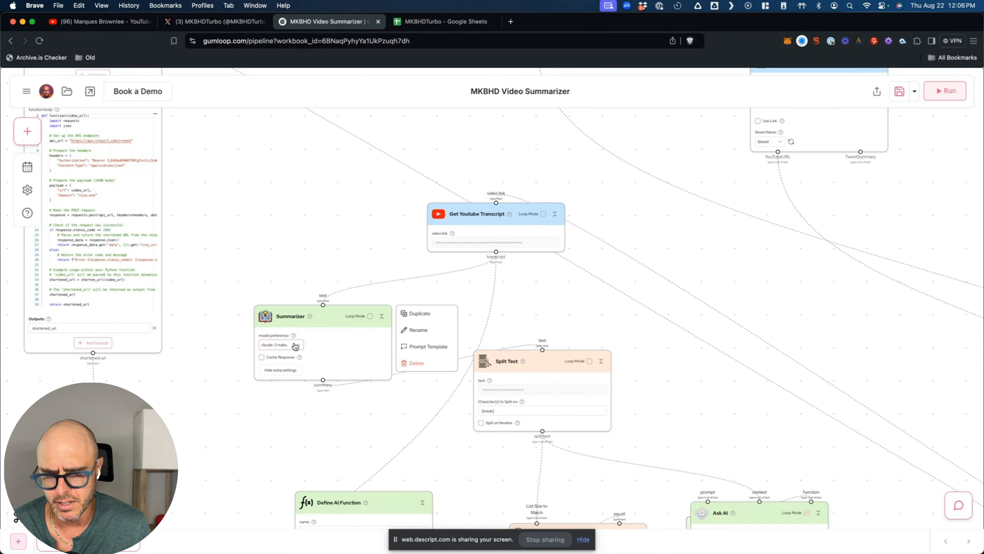
pyautogui.scroll(-3, 361, 402)
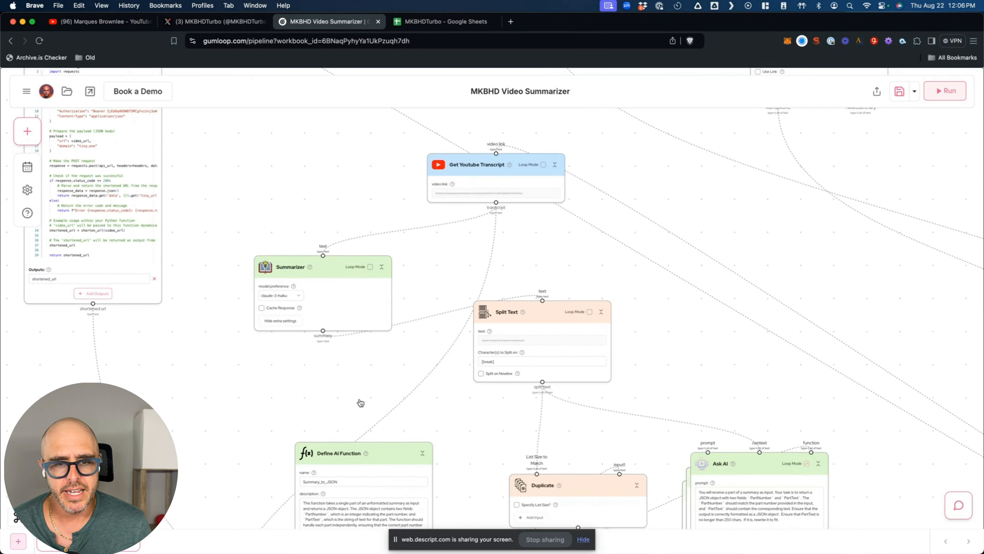
pyautogui.moveTo(564, 176)
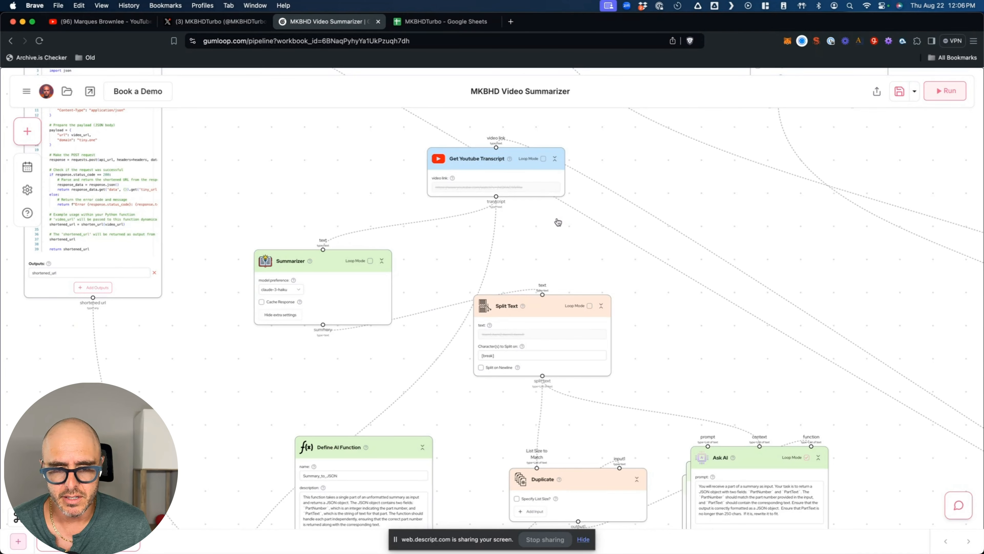
pyautogui.moveTo(287, 295)
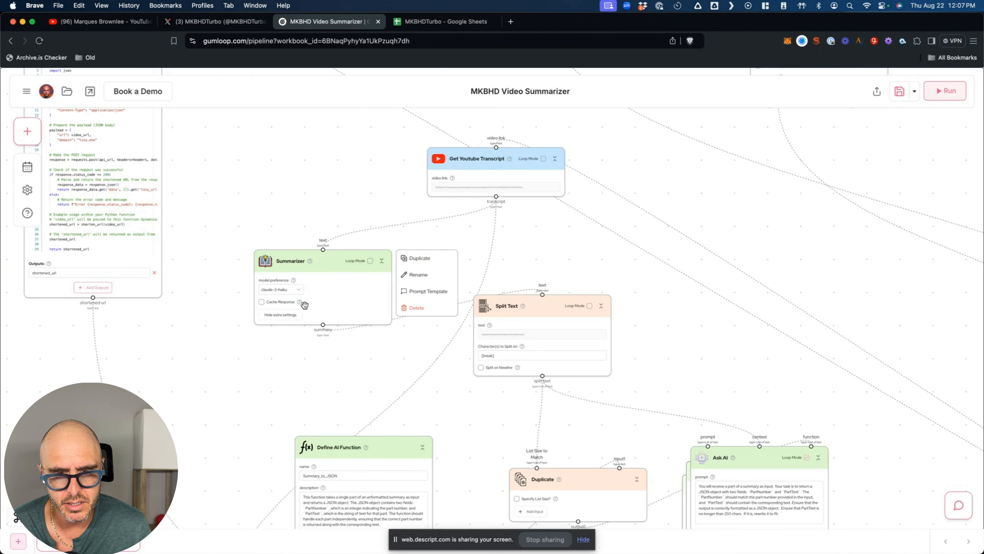
pyautogui.click(430, 294)
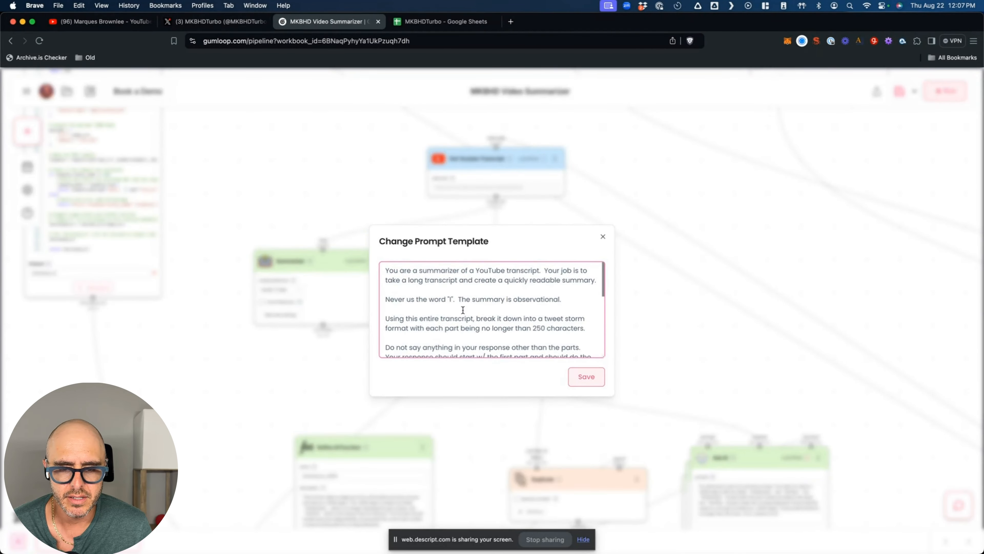
pyautogui.scroll(-3, 456, 310)
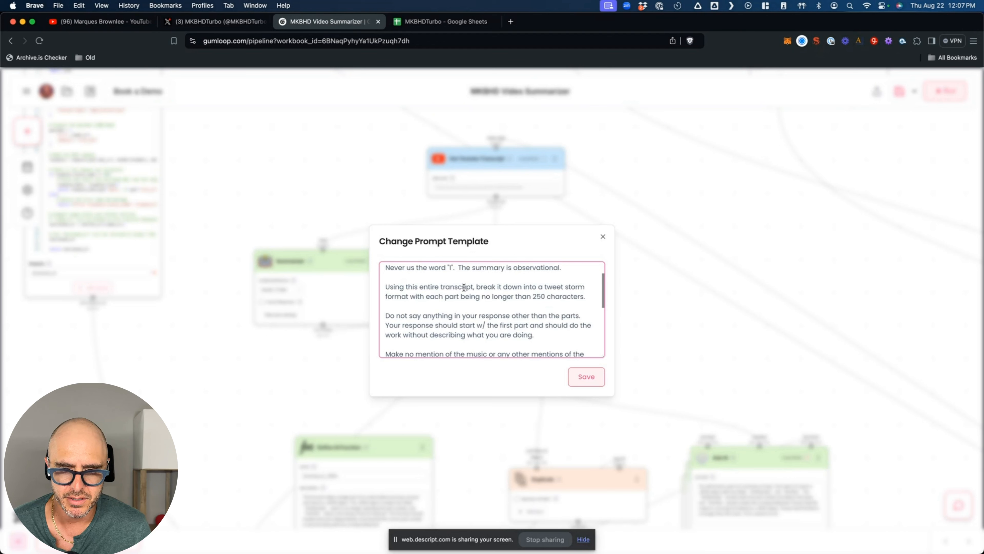
pyautogui.scroll(2, 458, 295)
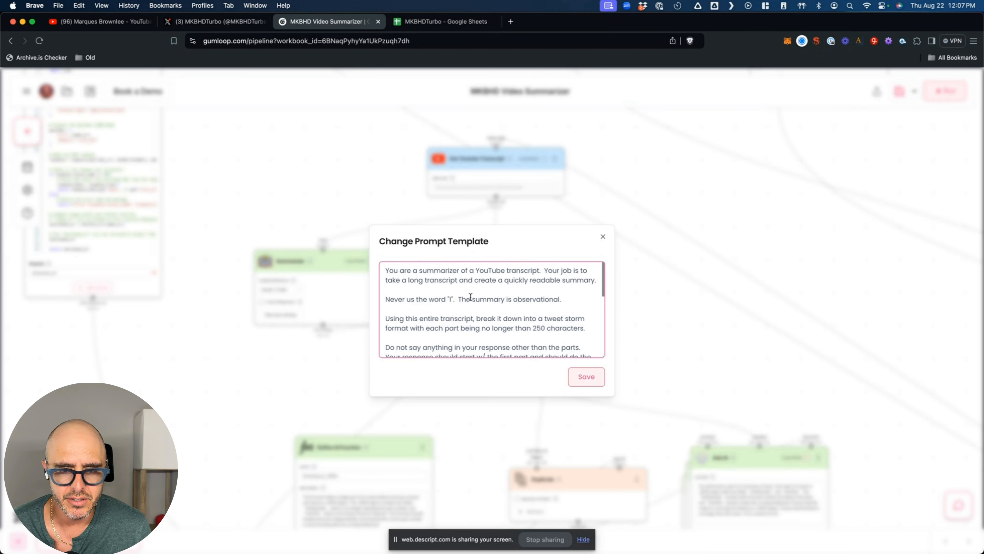
pyautogui.scroll(-1, 471, 297)
pyautogui.scroll(-2, 472, 289)
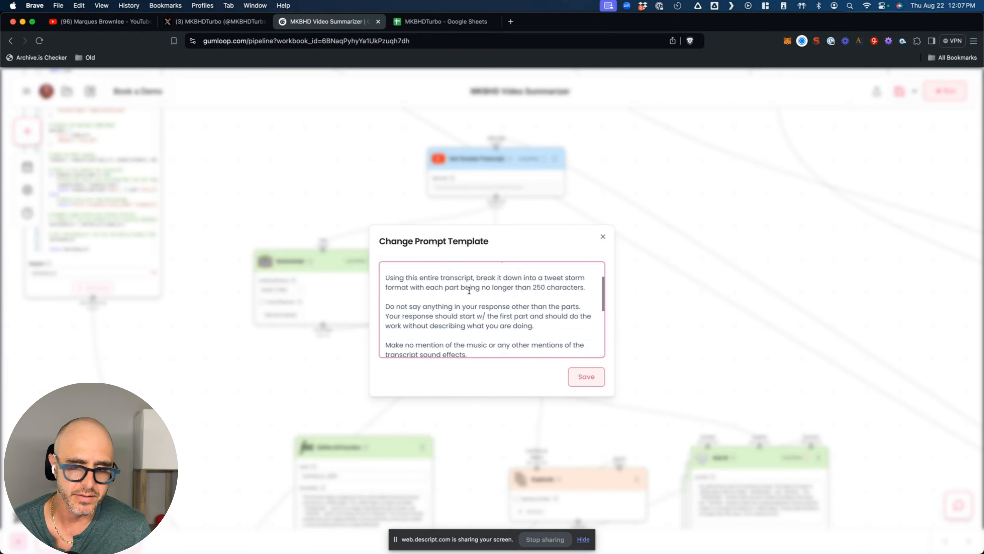
pyautogui.scroll(-1, 468, 290)
pyautogui.scroll(-1, 472, 314)
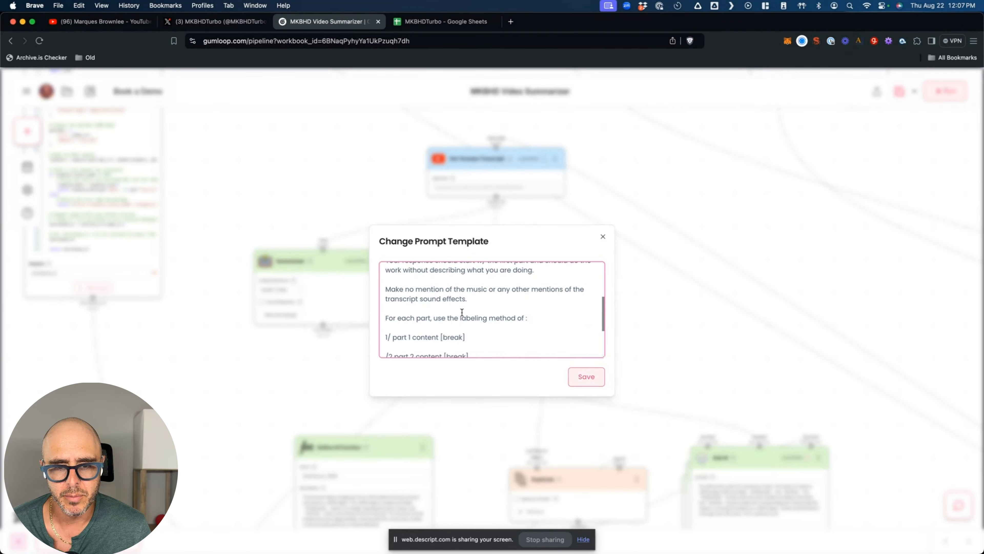
pyautogui.scroll(2, 464, 304)
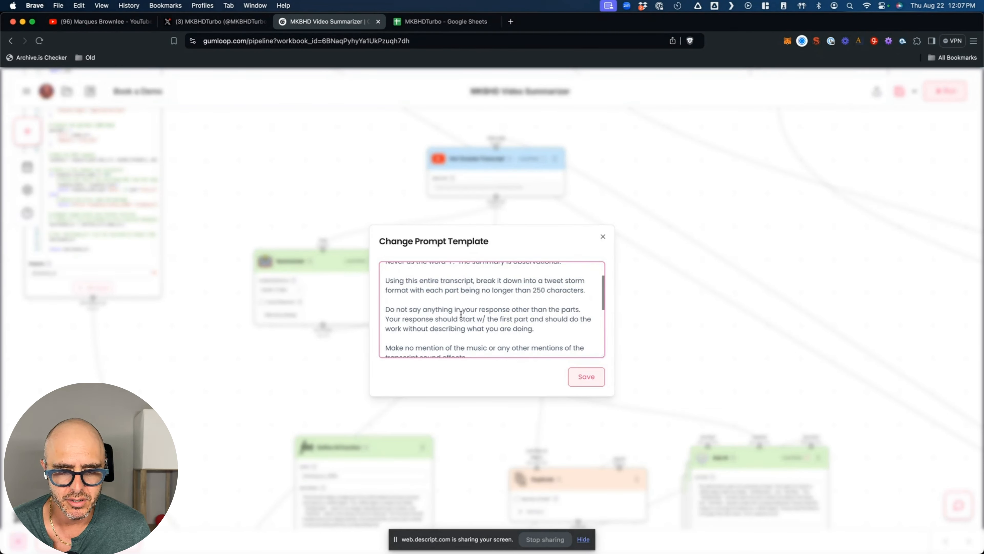
pyautogui.scroll(-6, 461, 314)
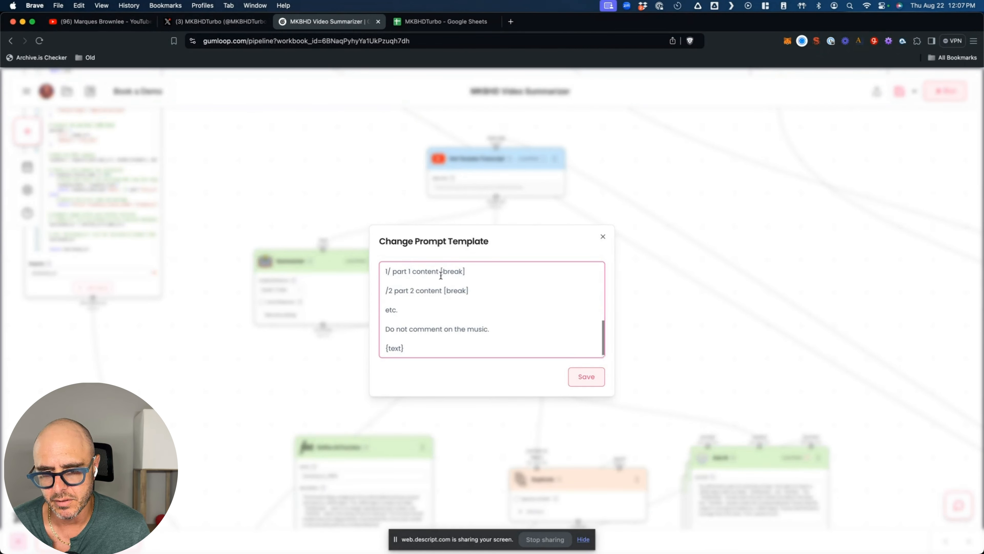
pyautogui.scroll(10, 520, 320)
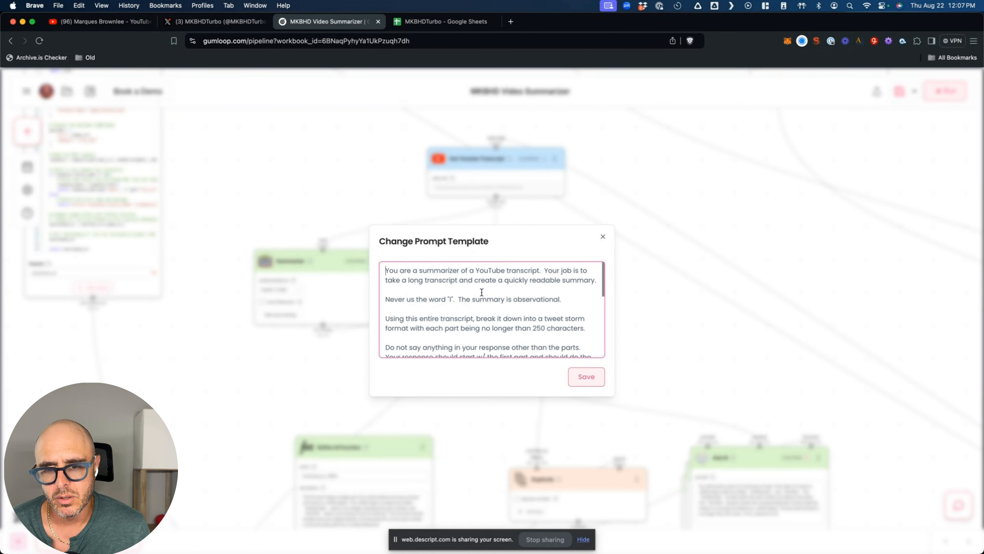
pyautogui.scroll(-2, 482, 292)
pyautogui.scroll(-2, 504, 306)
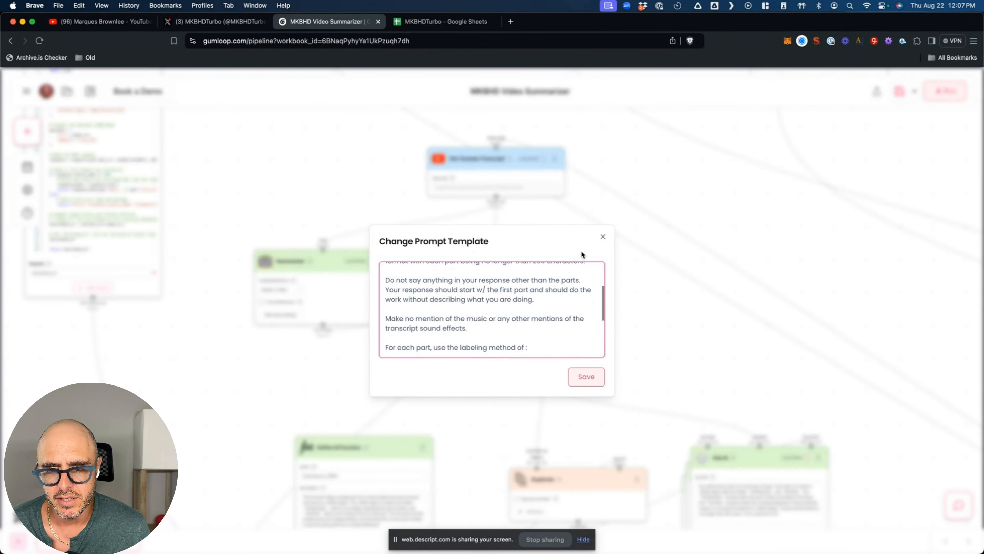
pyautogui.scroll(-3, 520, 293)
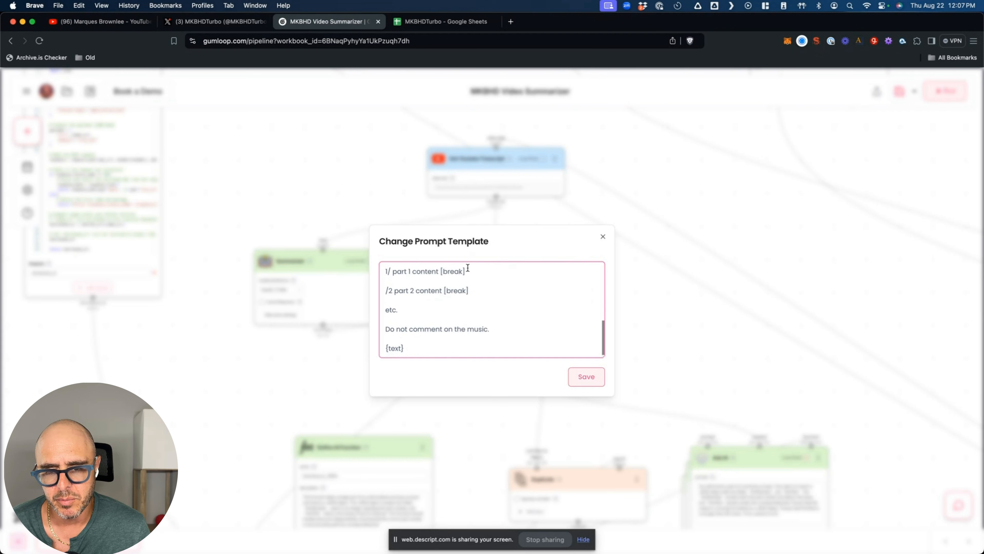
pyautogui.click(601, 238)
pyautogui.moveTo(552, 330)
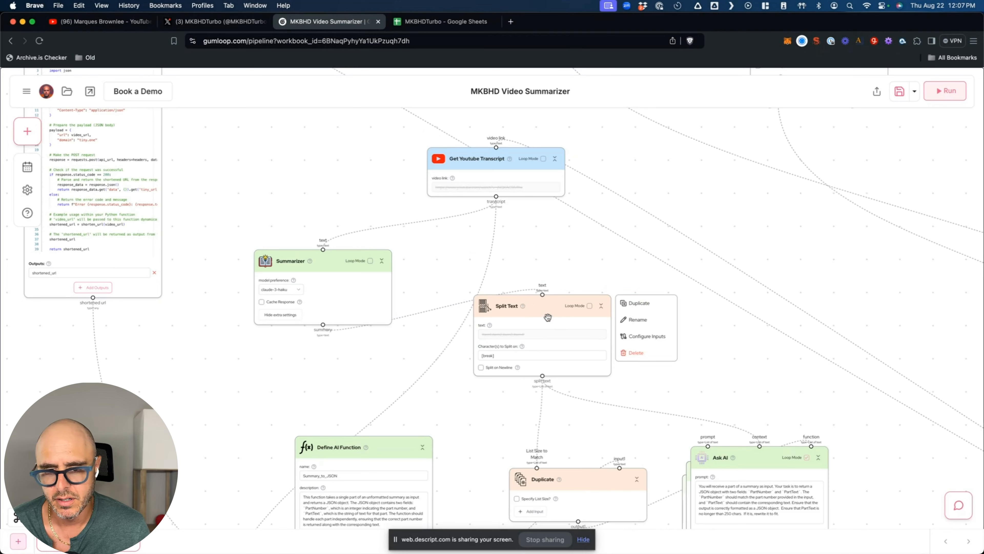
pyautogui.scroll(5, 551, 317)
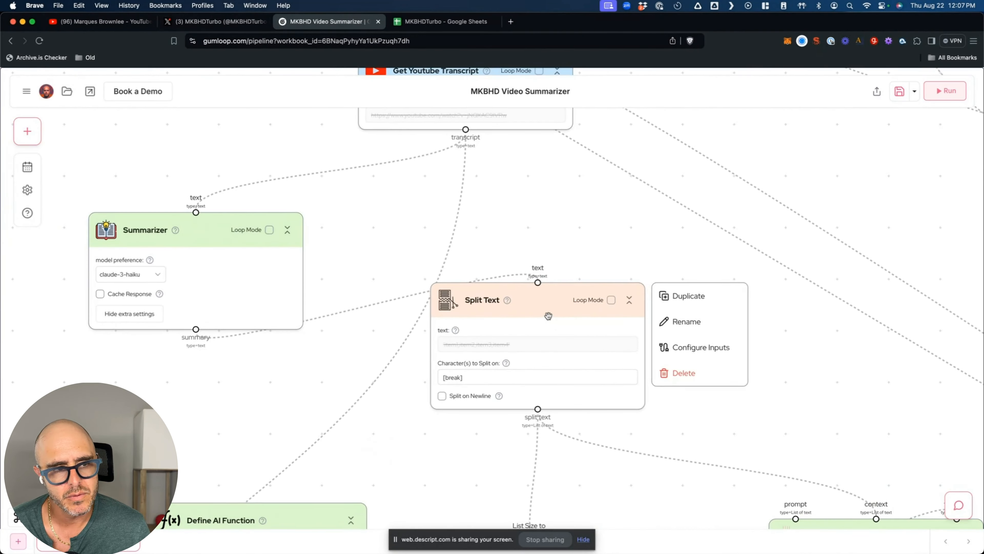
pyautogui.click(26, 131)
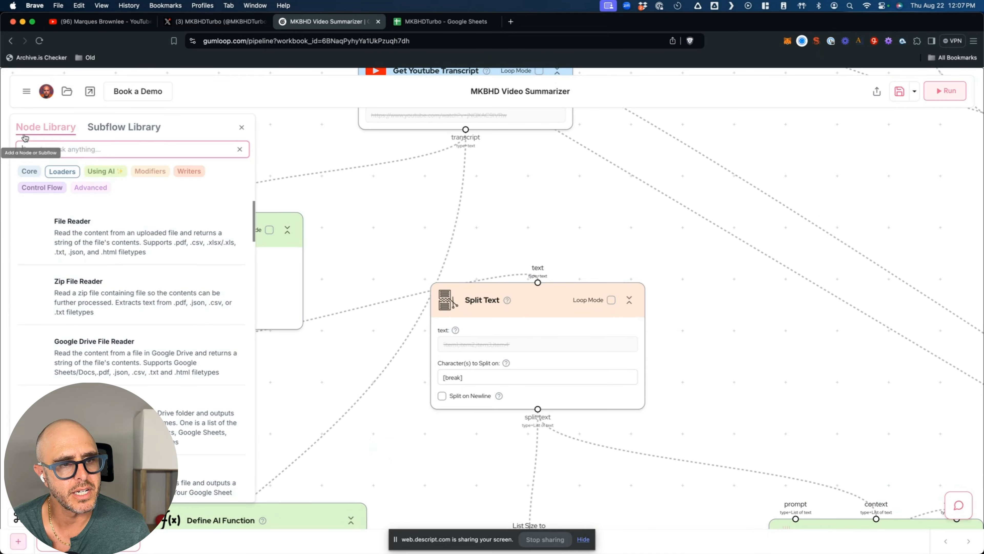
pyautogui.click(242, 127)
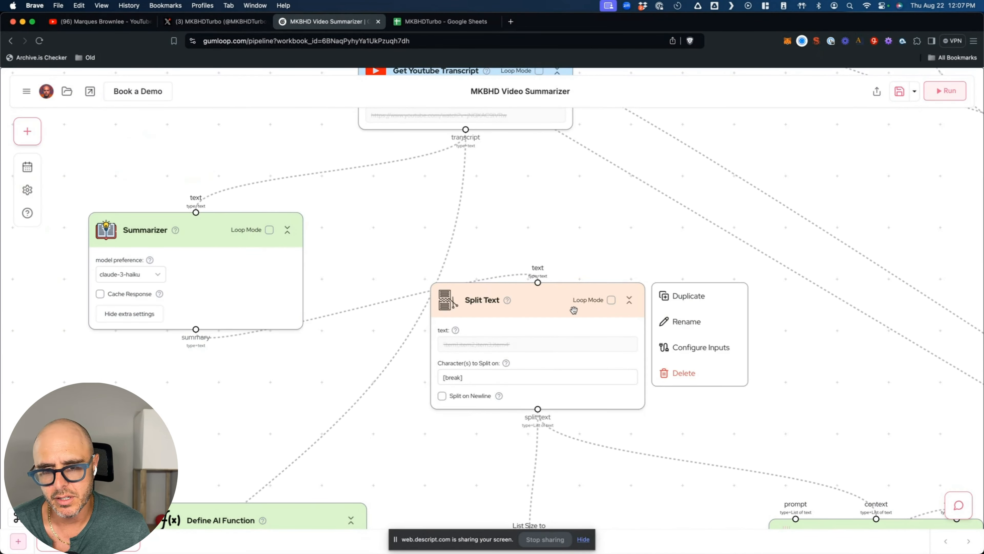
pyautogui.scroll(-3, 565, 216)
pyautogui.hscroll(2, 565, 216)
pyautogui.scroll(-1, 561, 216)
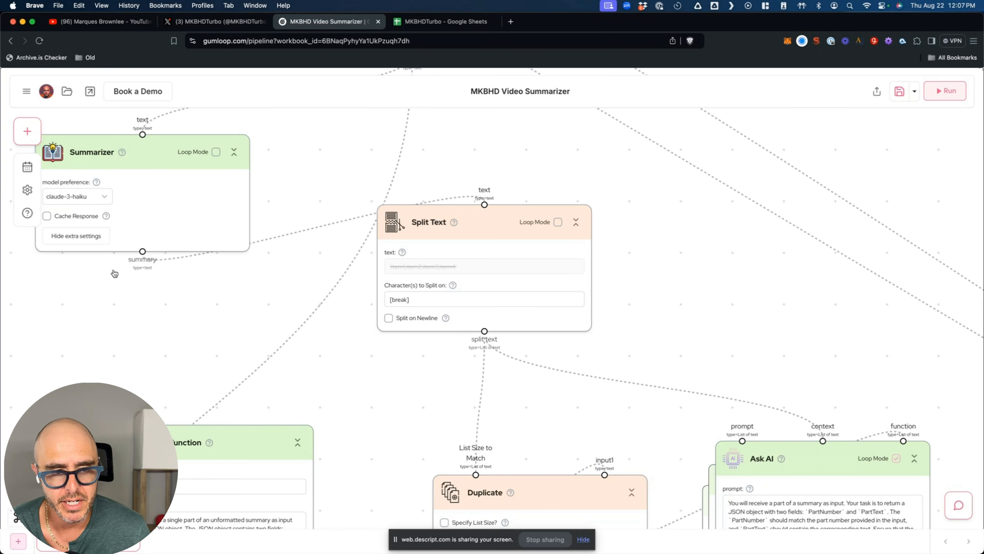
pyautogui.click(414, 299)
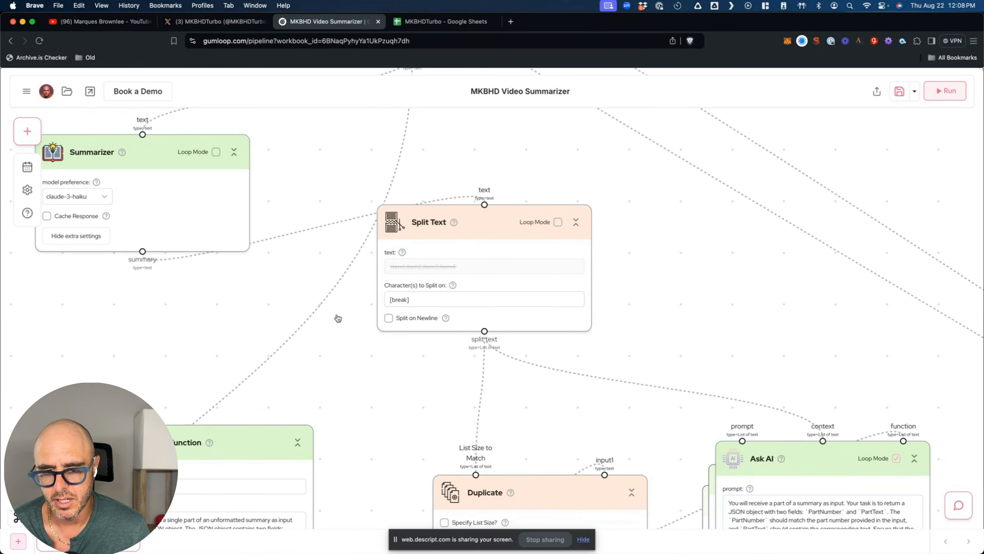
pyautogui.scroll(-5, 338, 318)
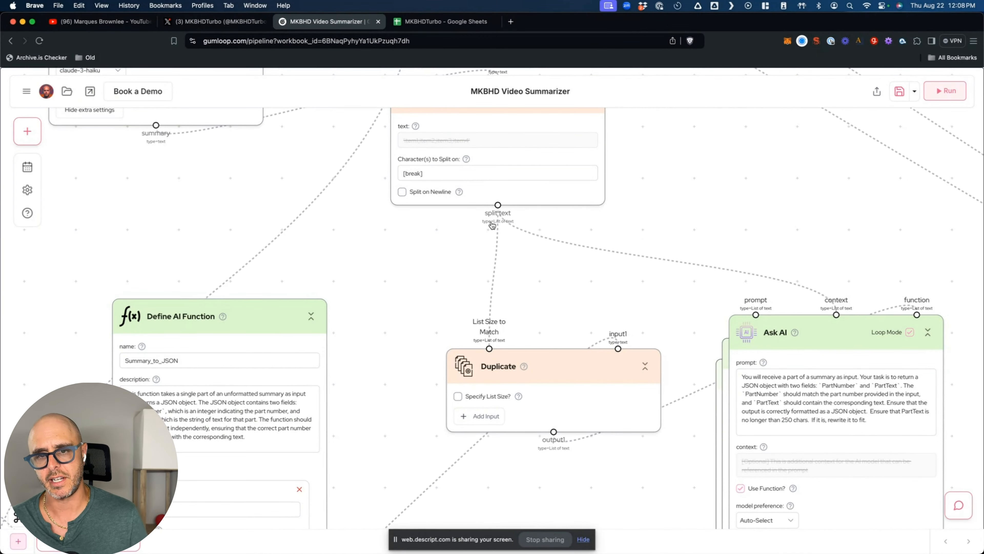
pyautogui.scroll(-3, 533, 404)
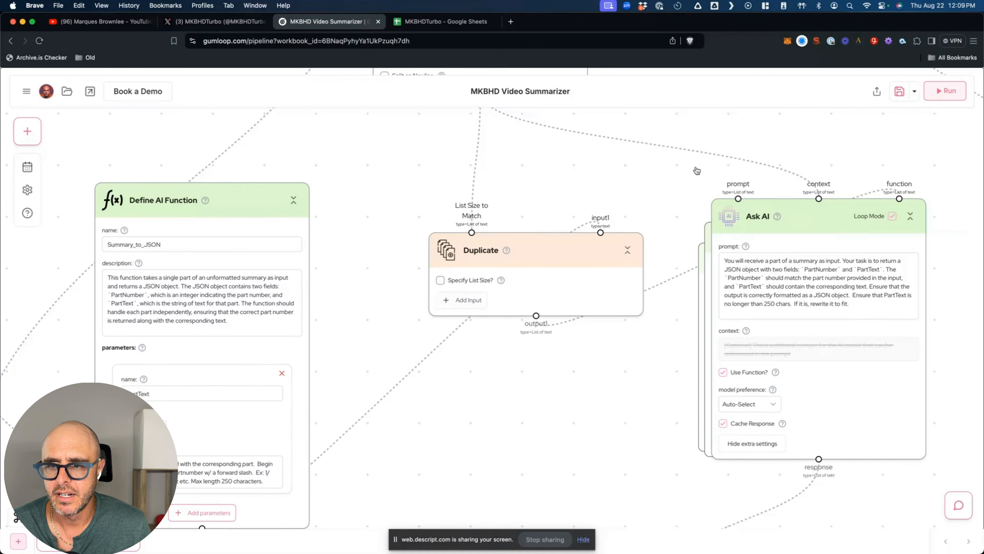
pyautogui.scroll(-2, 648, 365)
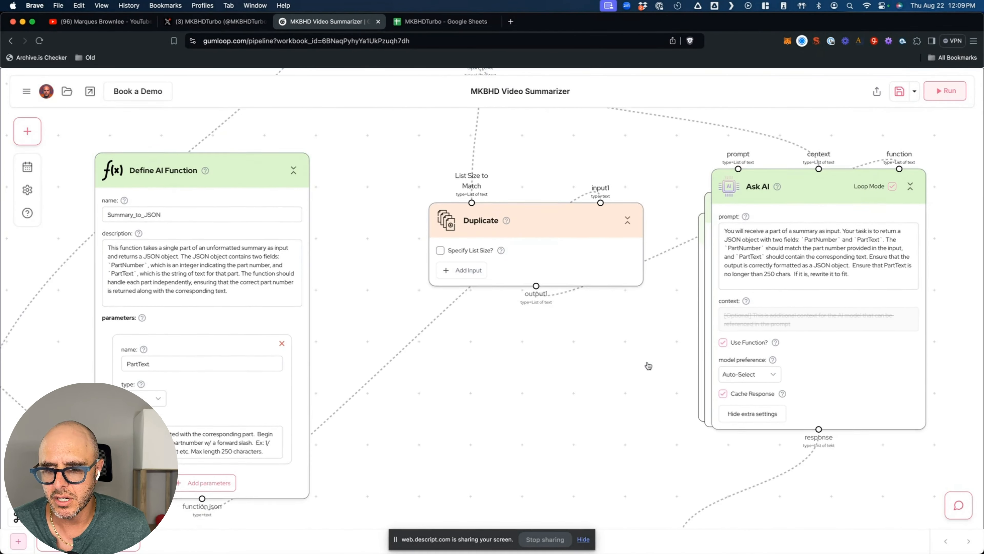
pyautogui.scroll(-3, 649, 364)
pyautogui.scroll(3, 650, 362)
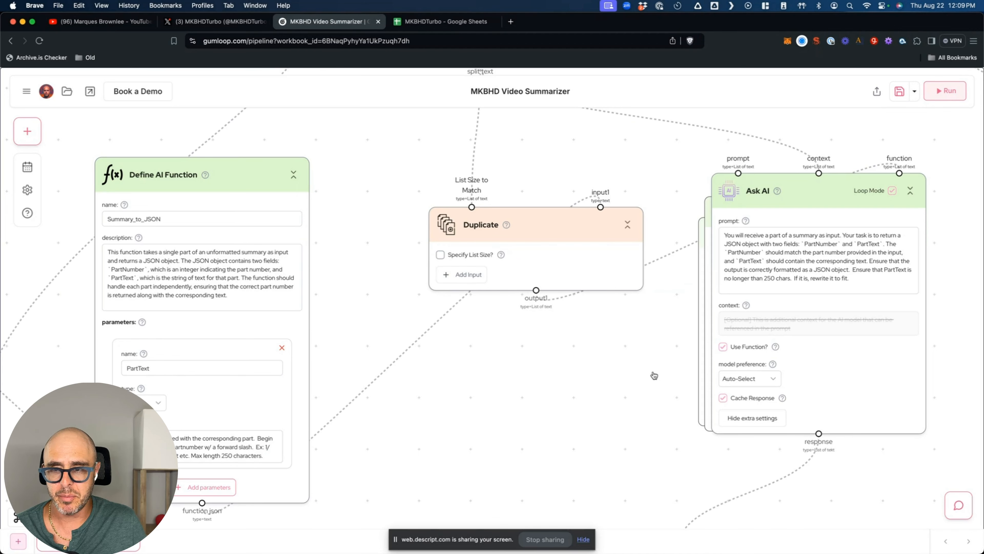
pyautogui.click(805, 185)
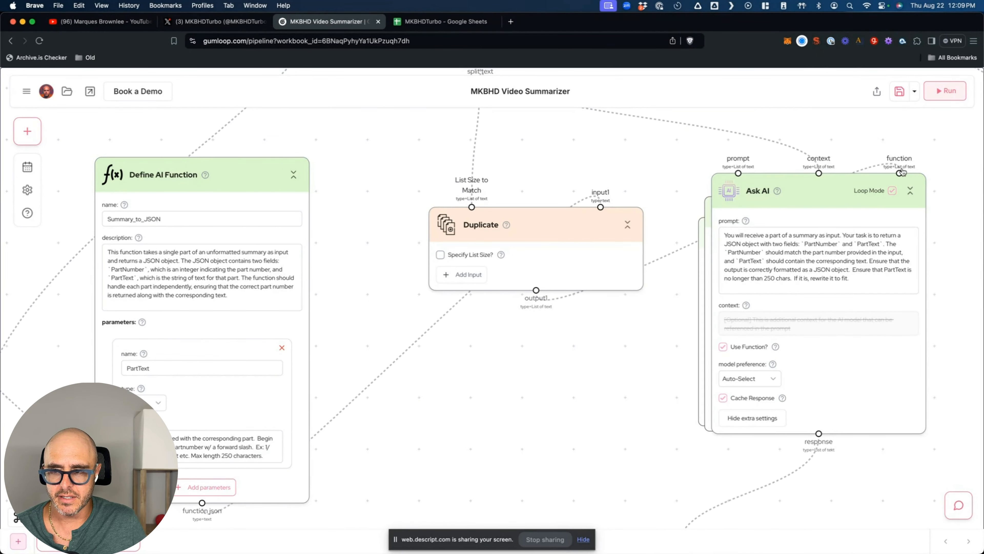
pyautogui.moveTo(833, 180)
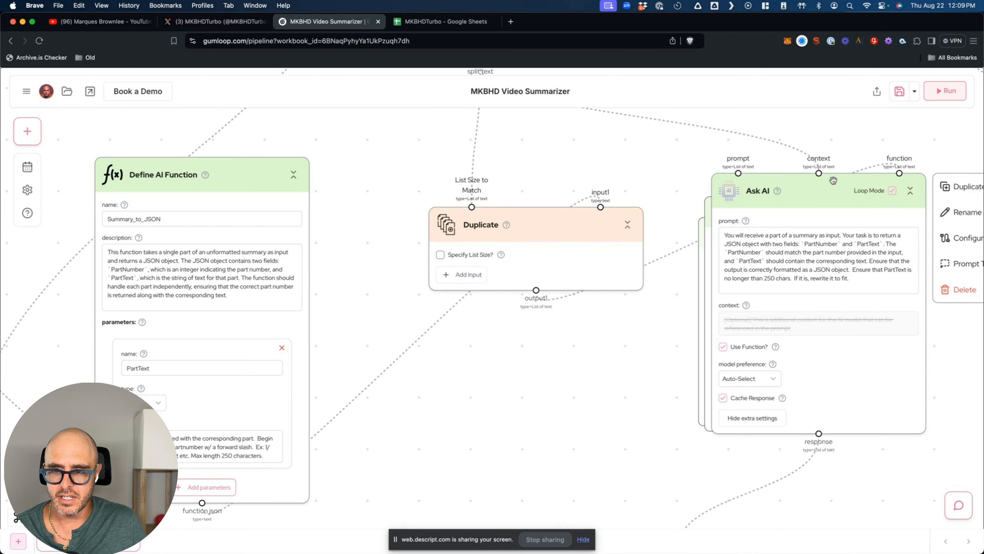
pyautogui.scroll(5, 633, 199)
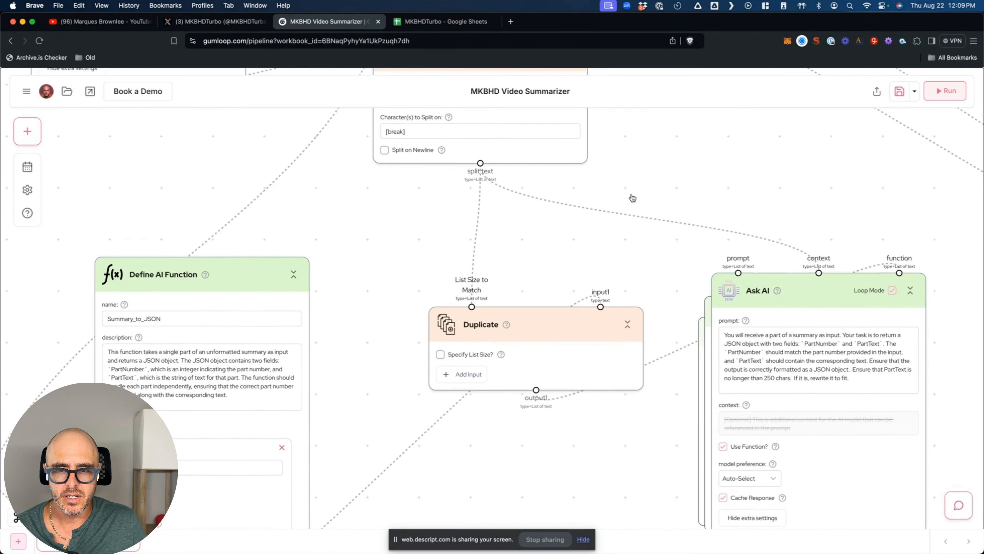
pyautogui.scroll(1, 631, 255)
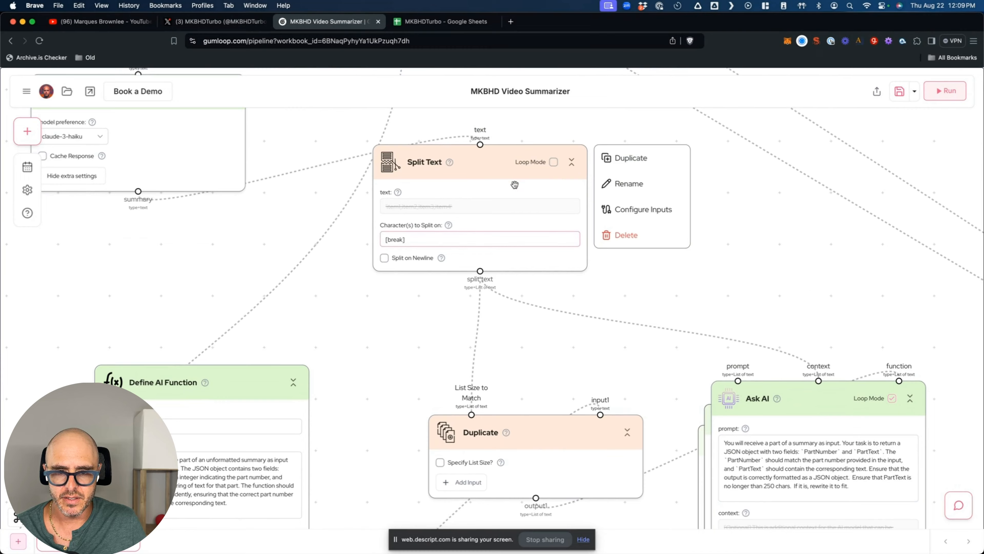
pyautogui.scroll(-4, 416, 319)
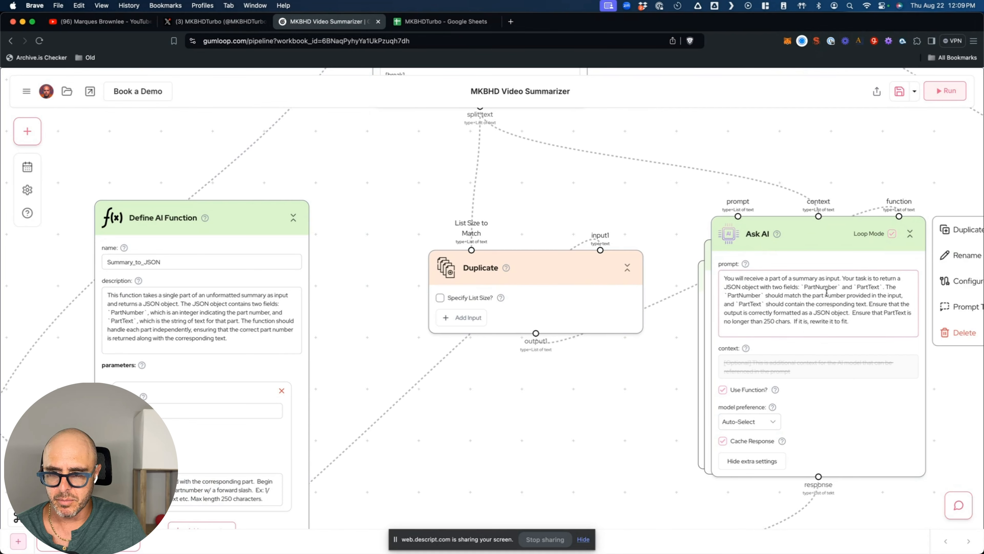
pyautogui.scroll(-2, 637, 429)
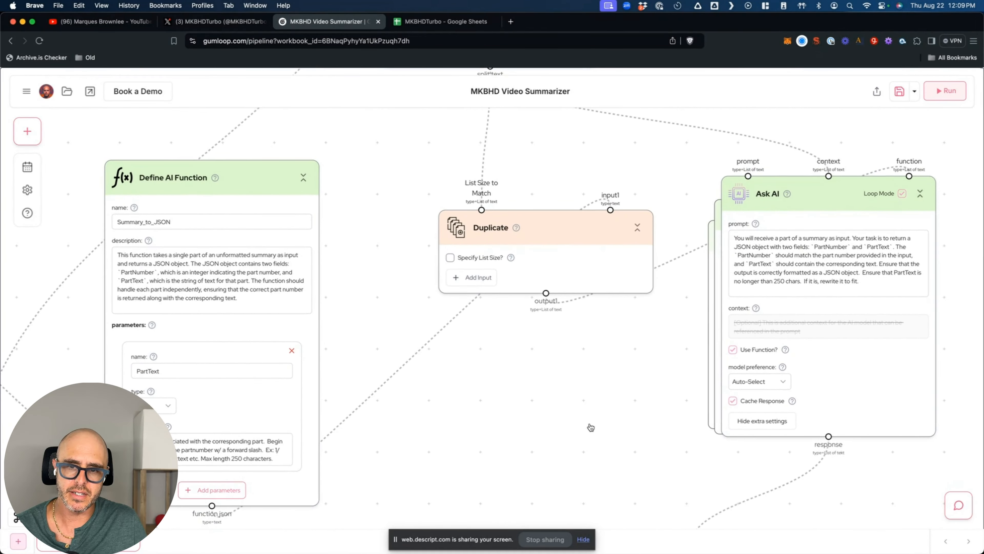
pyautogui.scroll(-1, 591, 427)
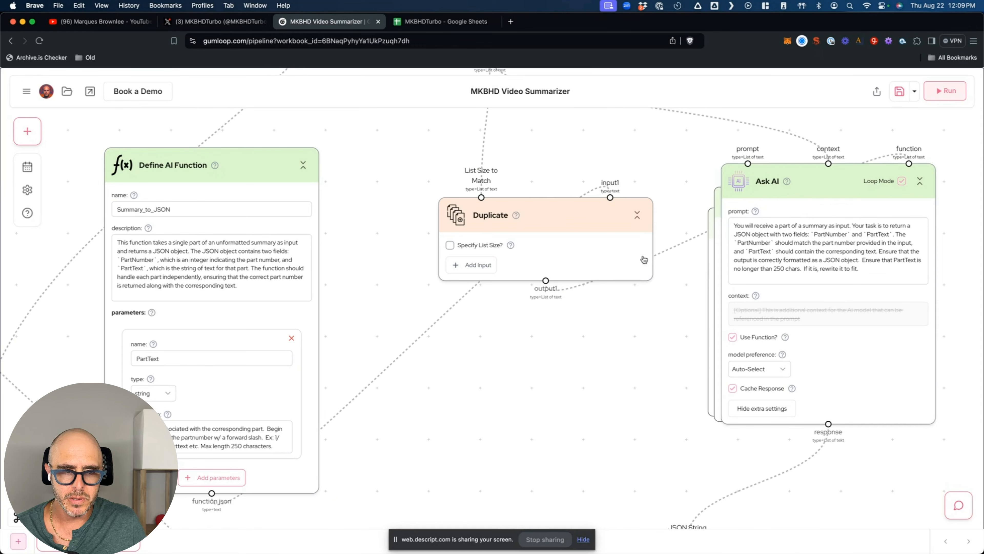
pyautogui.click(246, 261)
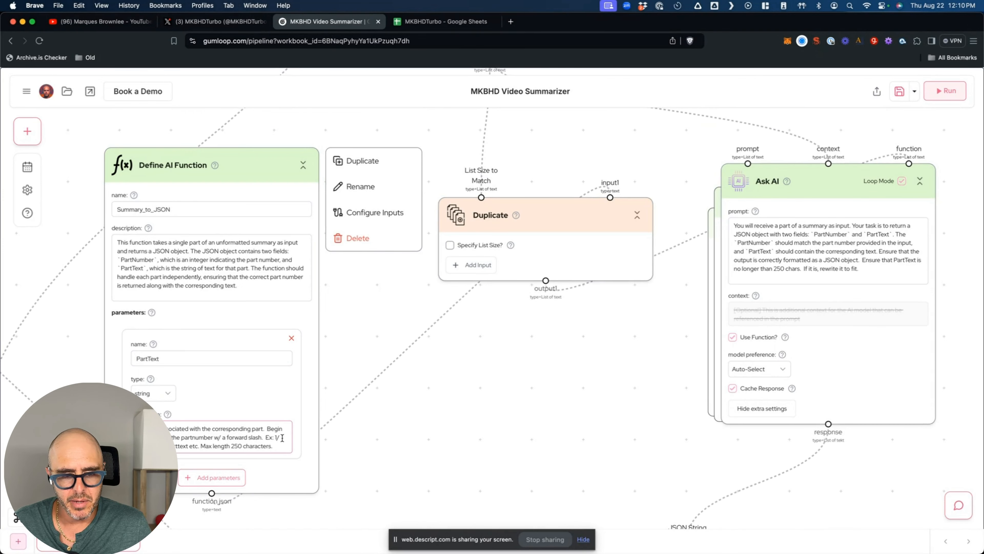
pyautogui.moveTo(100, 432); pyautogui.dragTo(162, 418)
pyautogui.scroll(1, 162, 419)
pyautogui.scroll(-5, 162, 418)
pyautogui.scroll(5, 162, 419)
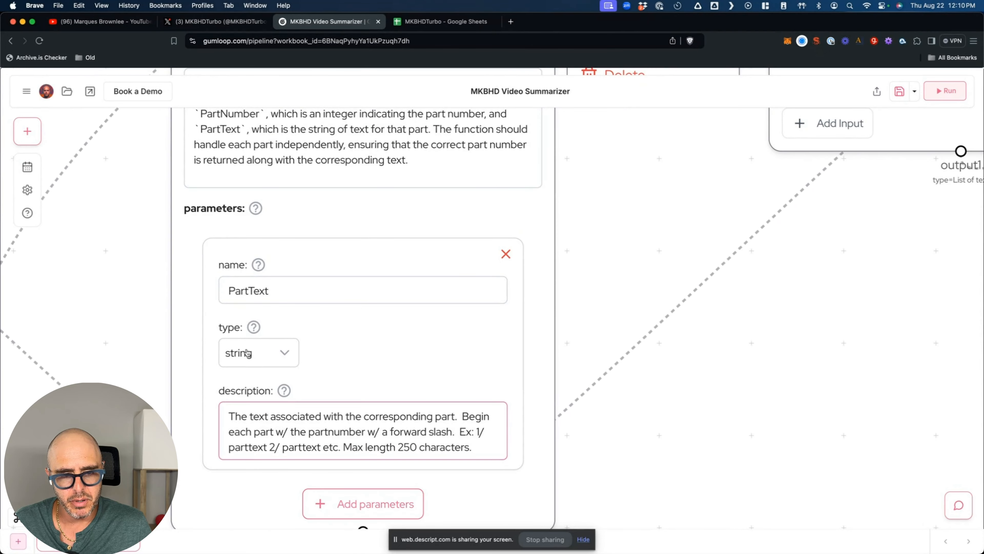
pyautogui.click(260, 290)
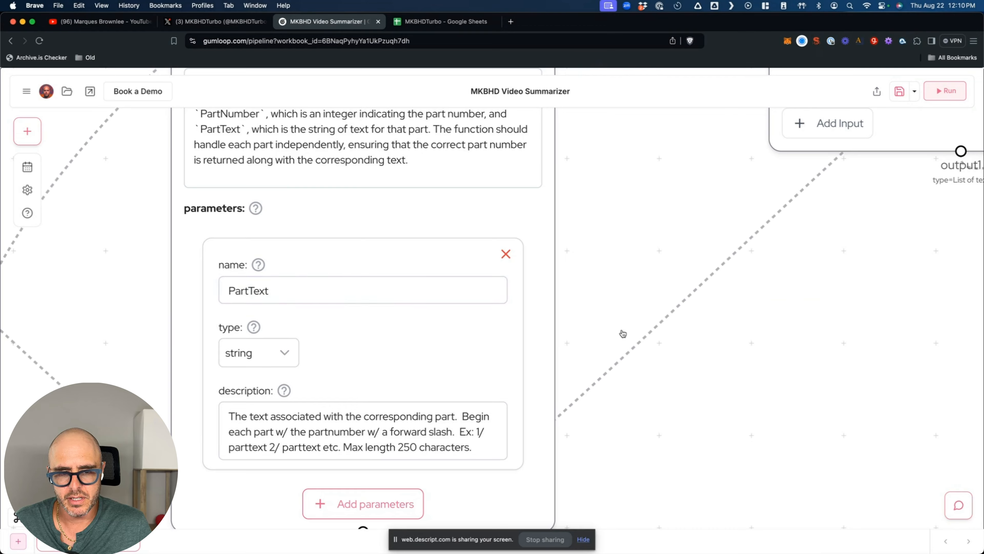
pyautogui.scroll(5, 582, 343)
pyautogui.scroll(4, 512, 353)
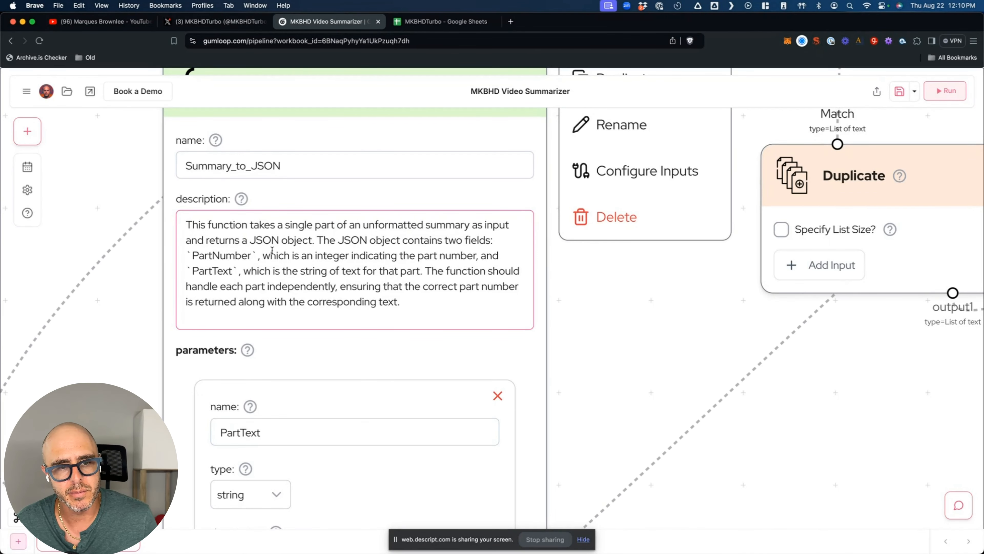
pyautogui.scroll(-3, 341, 332)
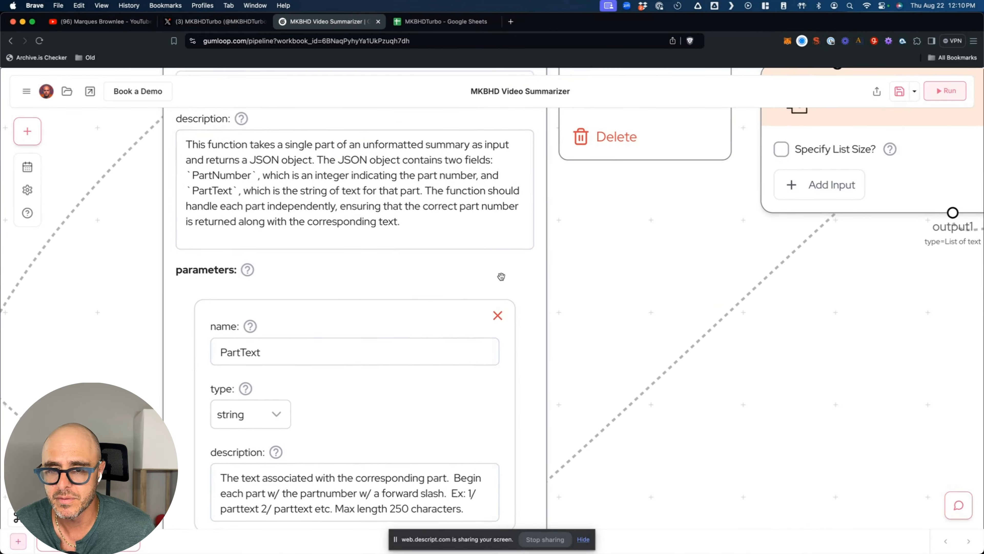
pyautogui.scroll(-2, 504, 282)
pyautogui.scroll(-2, 518, 283)
pyautogui.scroll(4, 537, 263)
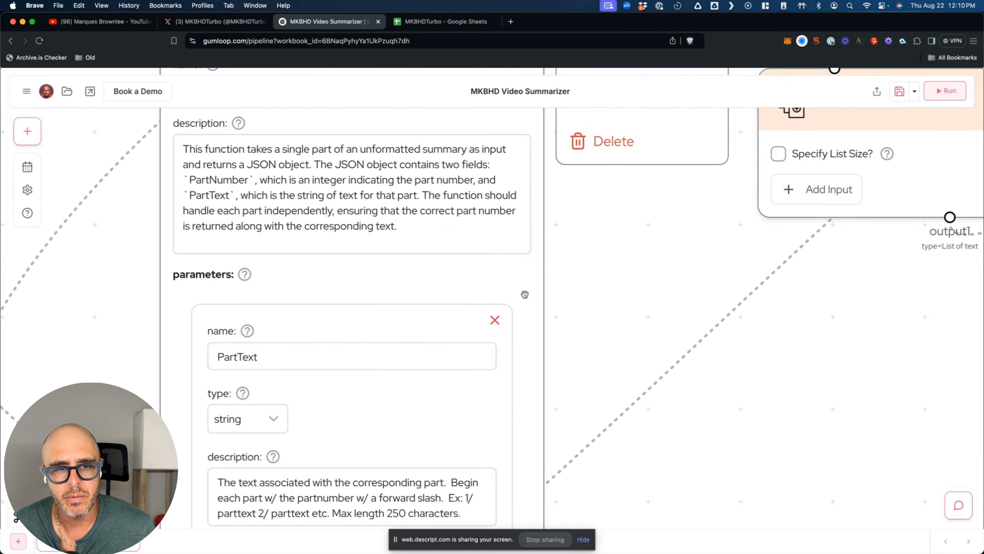
pyautogui.scroll(-2, 547, 373)
pyautogui.scroll(-2, 546, 373)
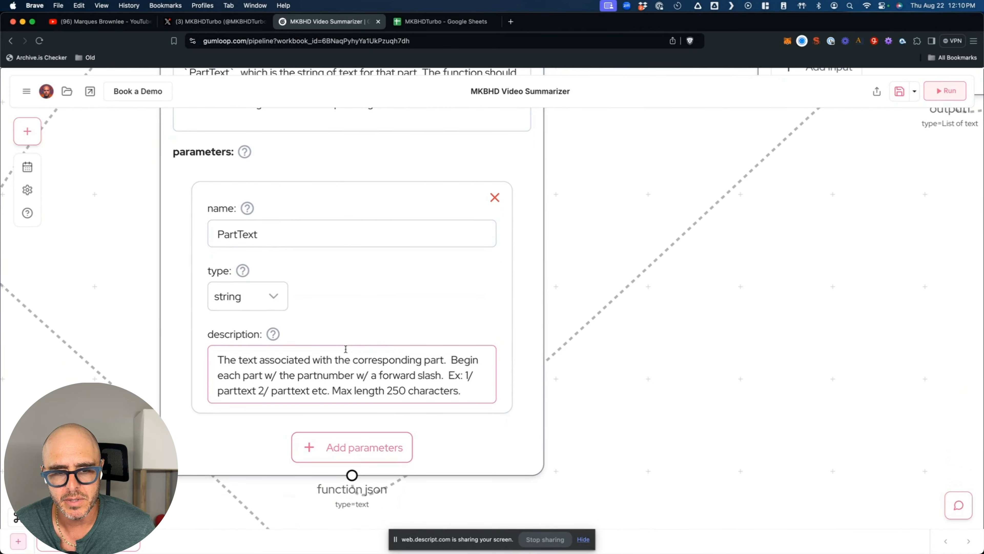
pyautogui.scroll(-6, 541, 310)
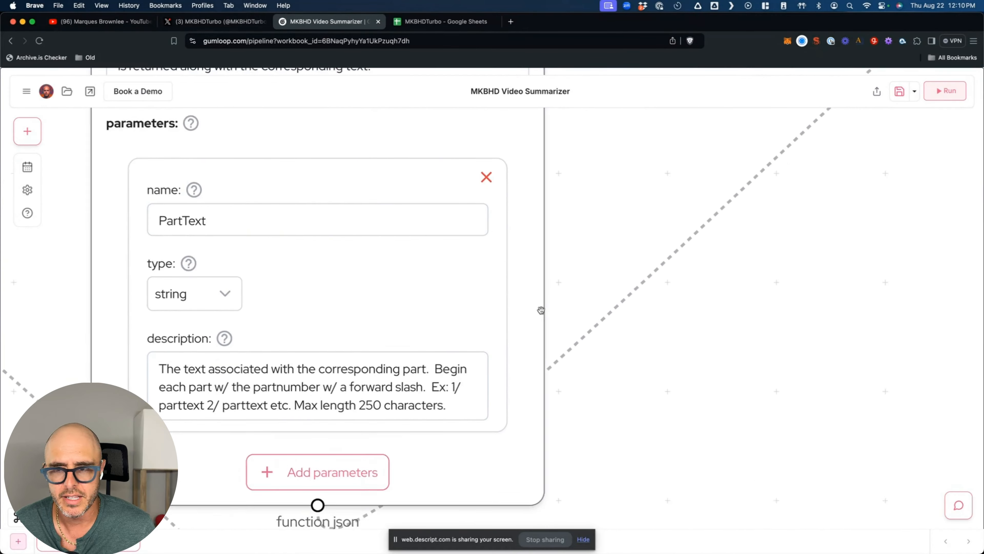
pyautogui.hscroll(5, 677, 316)
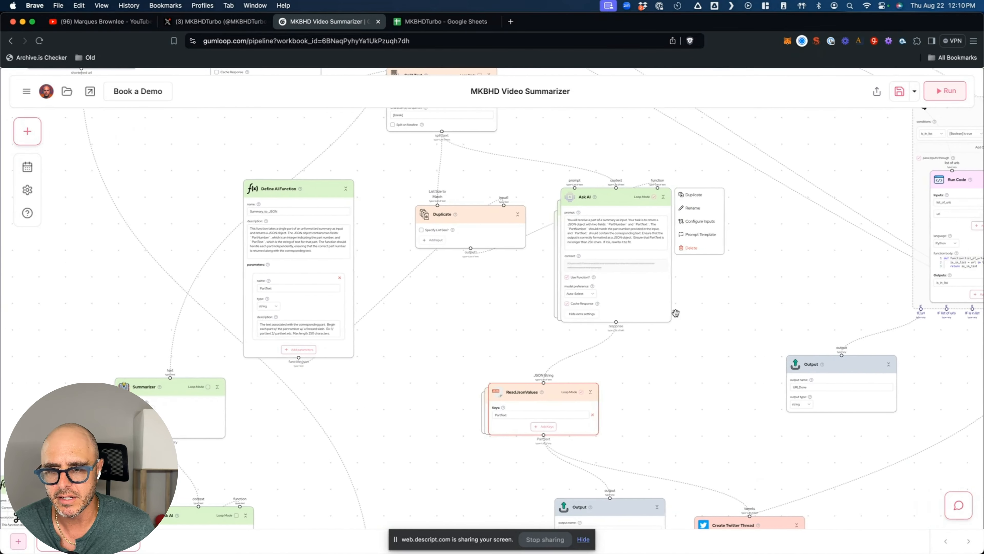
pyautogui.scroll(5, 681, 272)
pyautogui.click(382, 158)
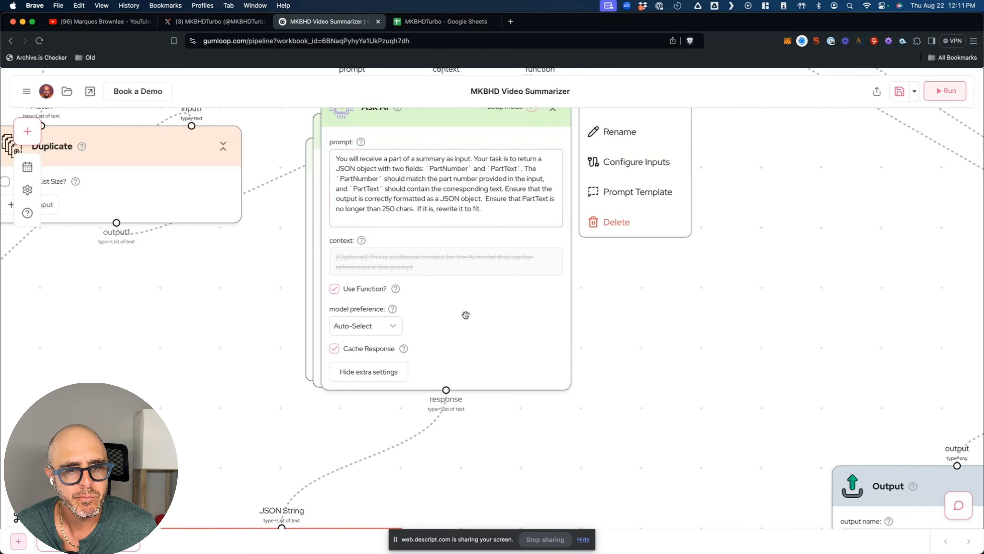
pyautogui.scroll(-10, 471, 361)
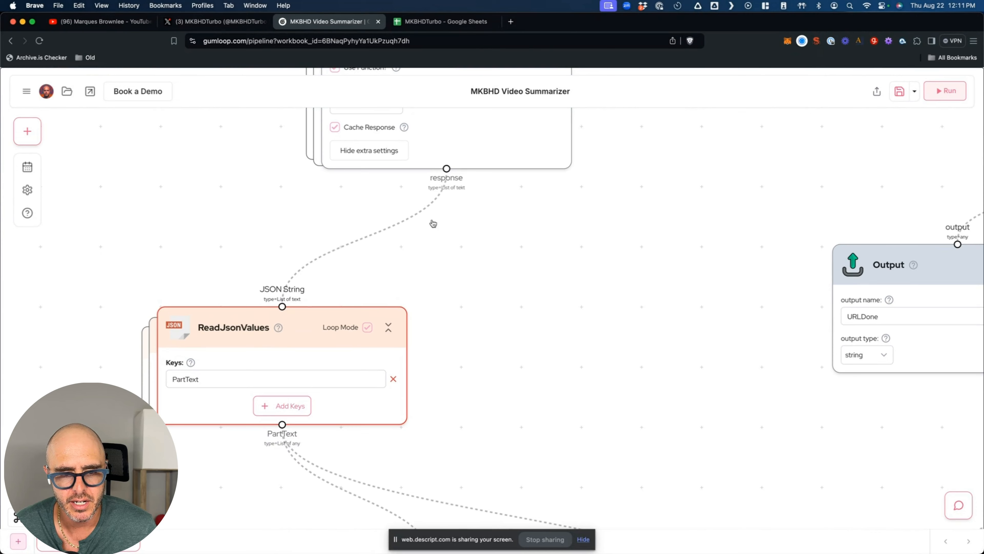
pyautogui.scroll(-3, 519, 343)
pyautogui.scroll(-2, 524, 346)
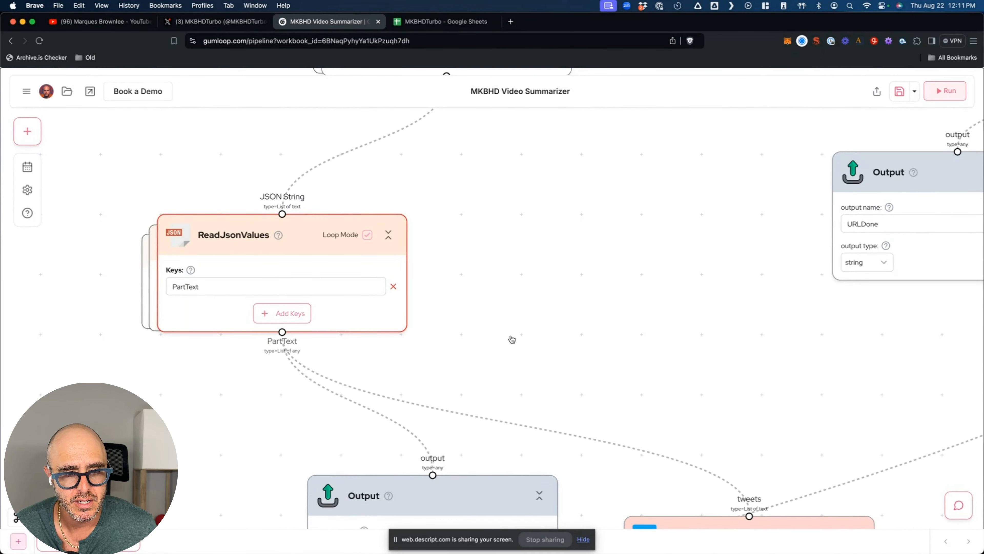
pyautogui.click(341, 222)
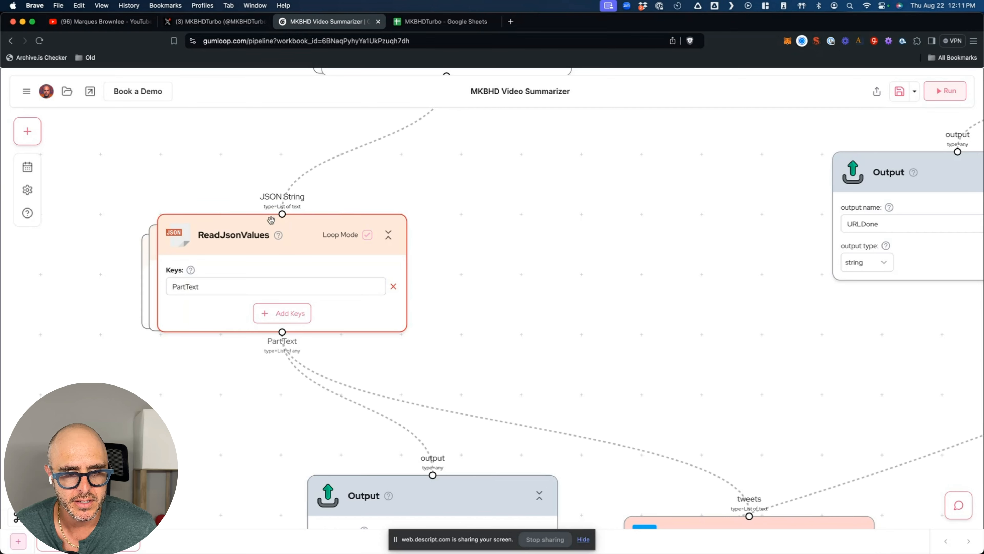
pyautogui.scroll(-10, 224, 358)
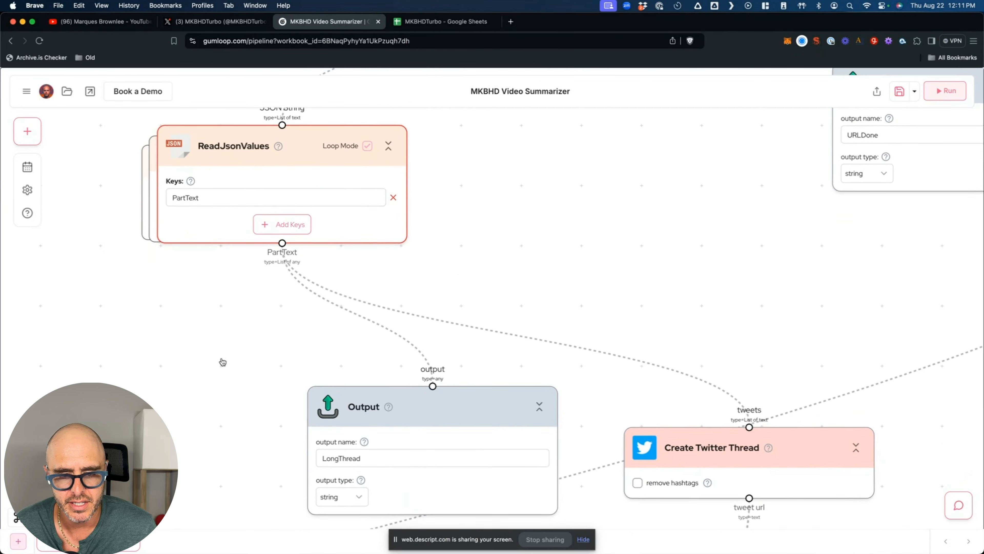
pyautogui.scroll(5, 236, 339)
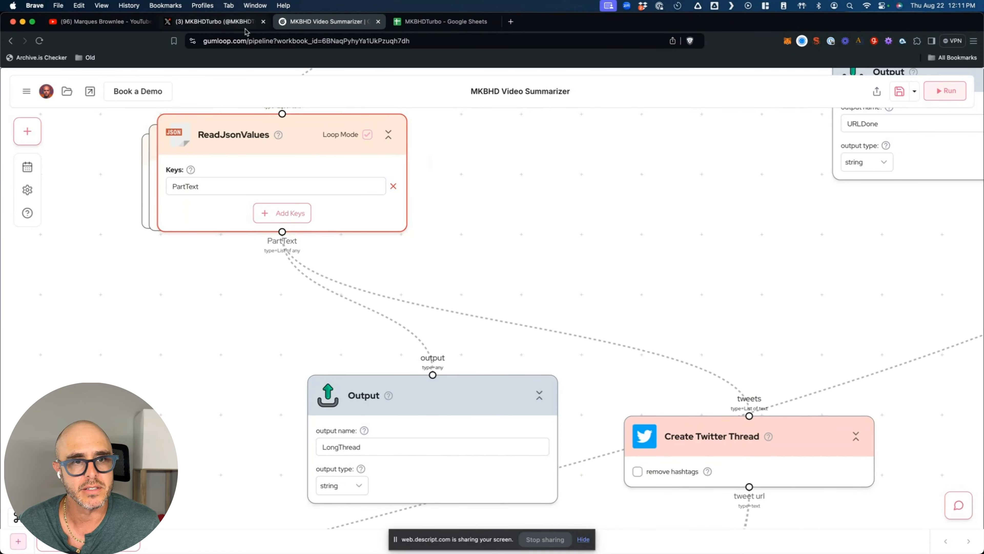
pyautogui.click(226, 22)
pyautogui.scroll(-4, 429, 384)
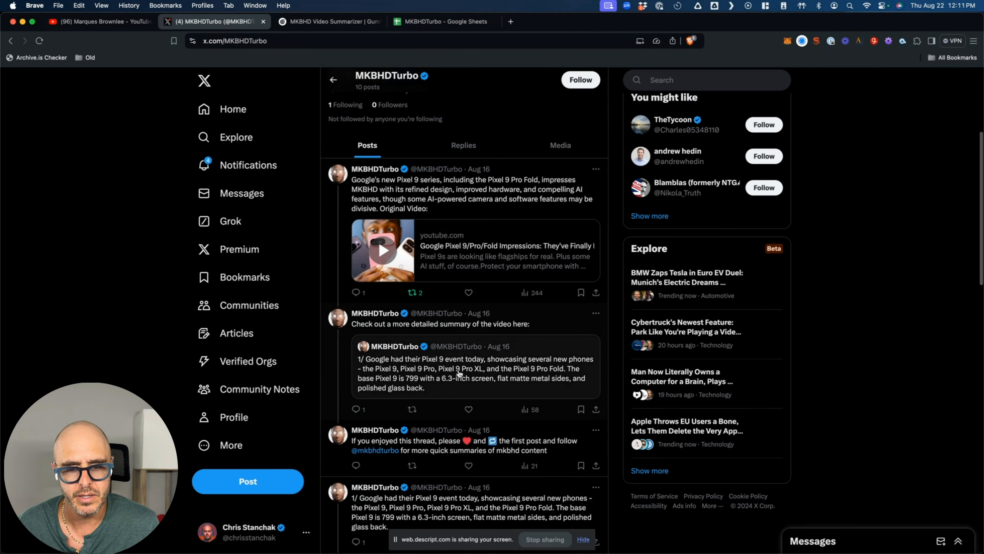
pyautogui.click(458, 373)
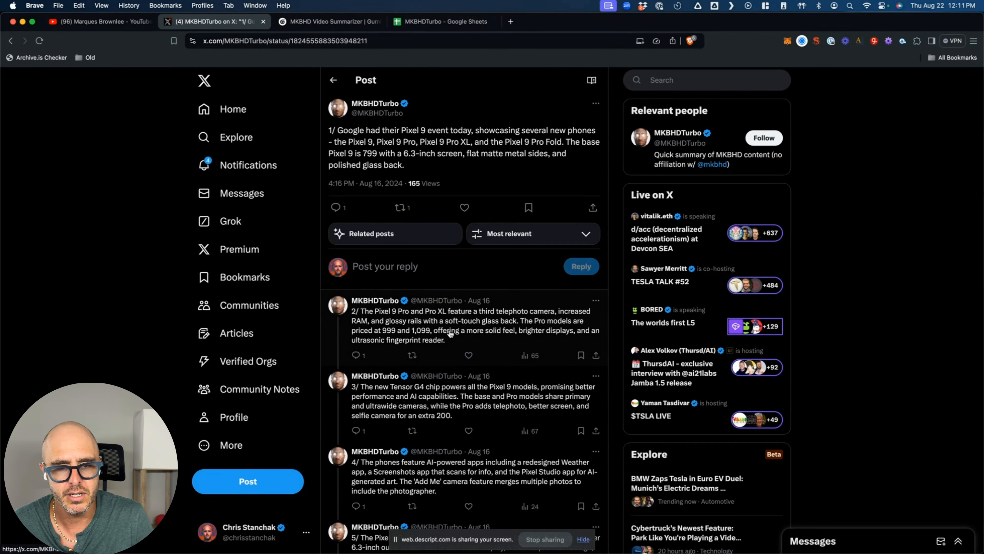
pyautogui.scroll(-5, 520, 428)
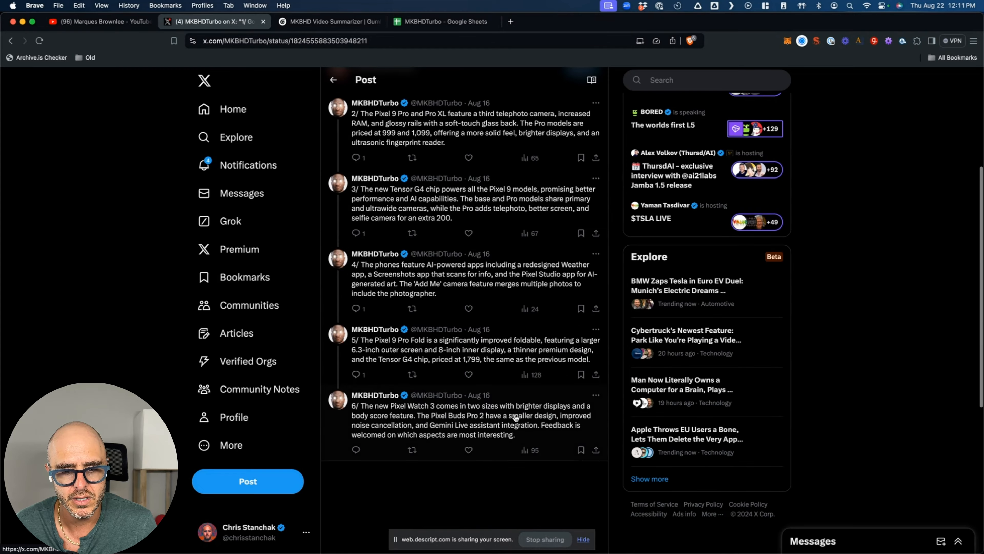
pyautogui.scroll(5, 520, 125)
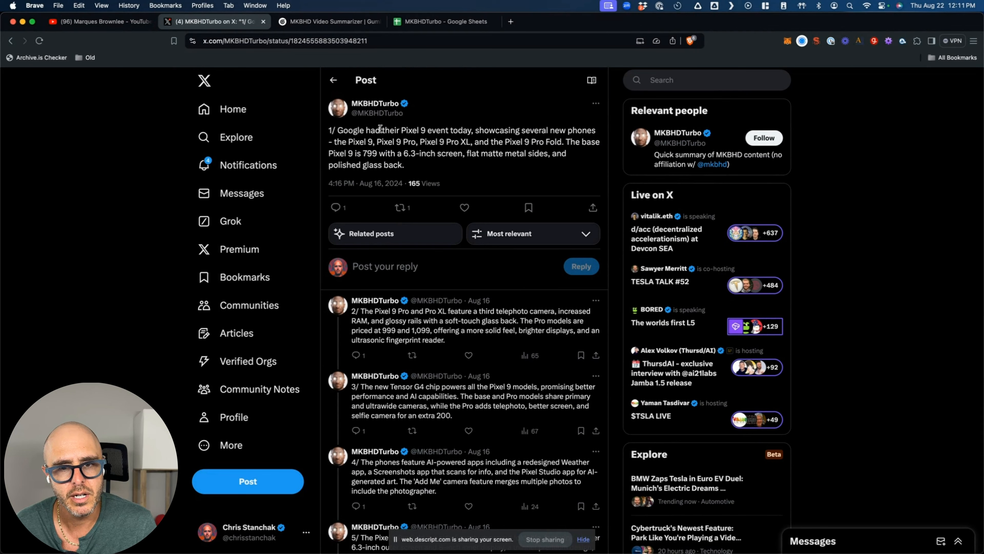
pyautogui.click(310, 24)
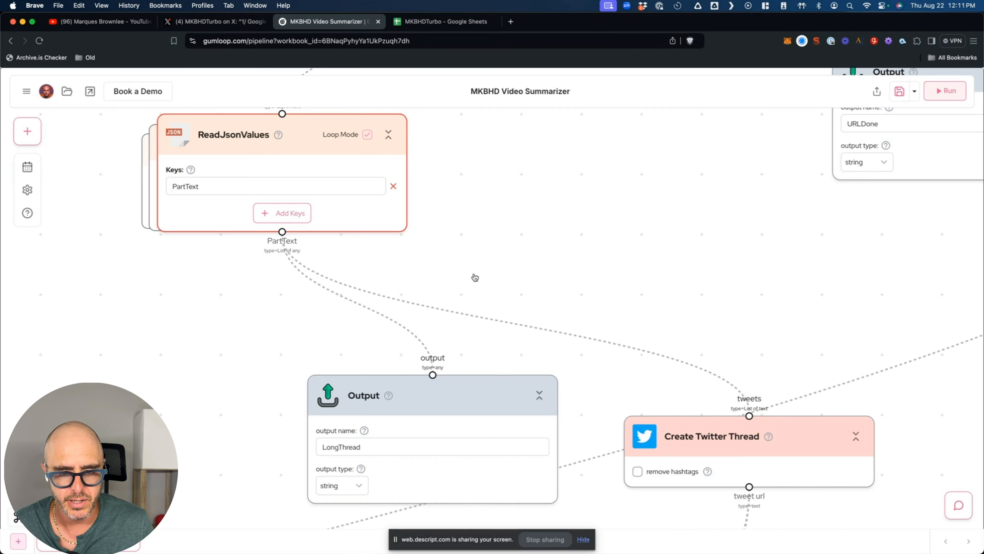
pyautogui.scroll(-5, 475, 277)
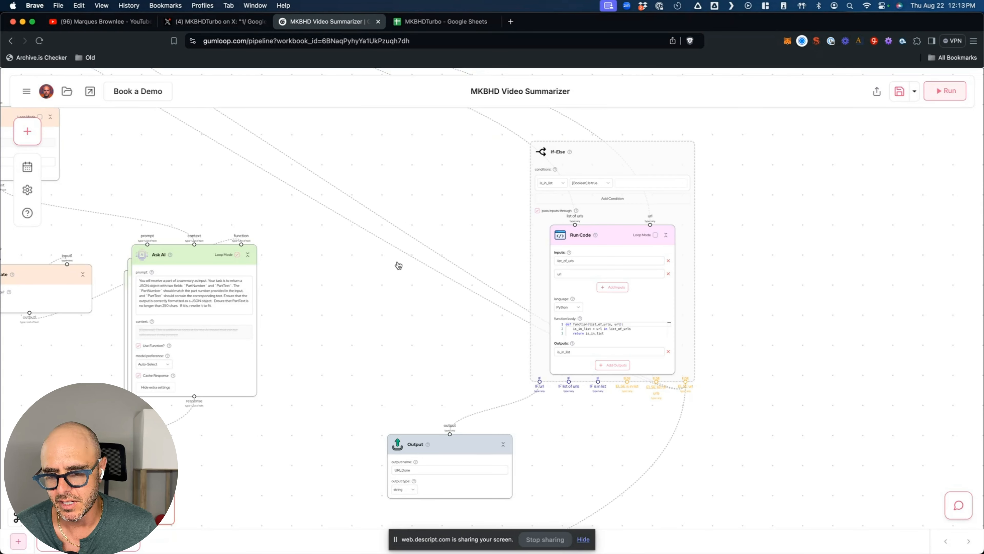
pyautogui.scroll(5, 347, 250)
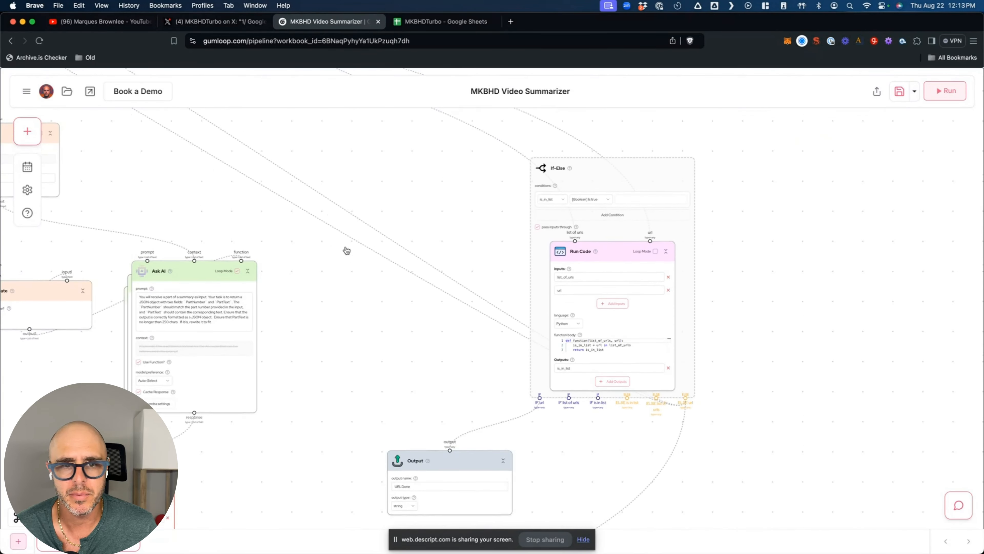
pyautogui.hscroll(-5, 347, 250)
pyautogui.hscroll(-10, 347, 251)
pyautogui.scroll(5, 347, 250)
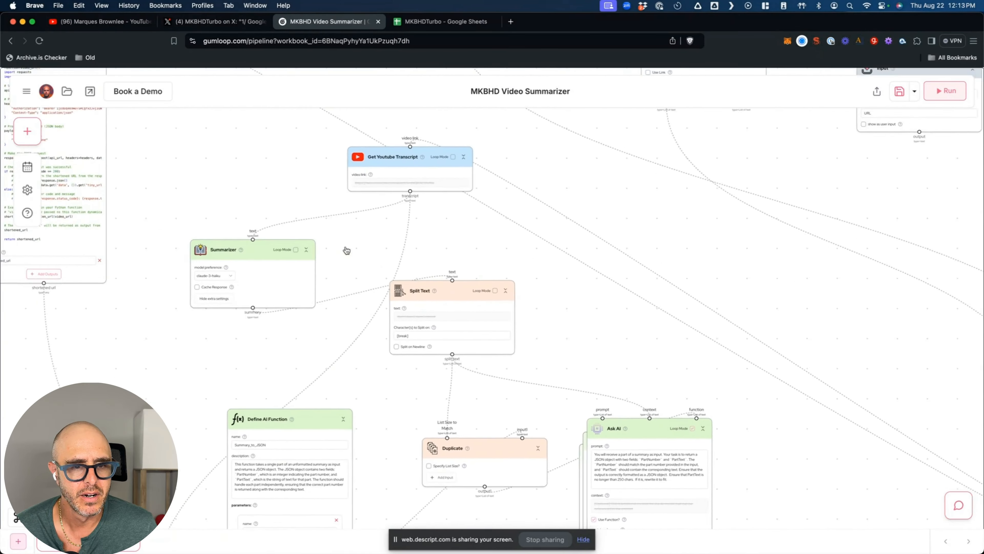
pyautogui.hscroll(-3, 347, 251)
pyautogui.scroll(1, 347, 250)
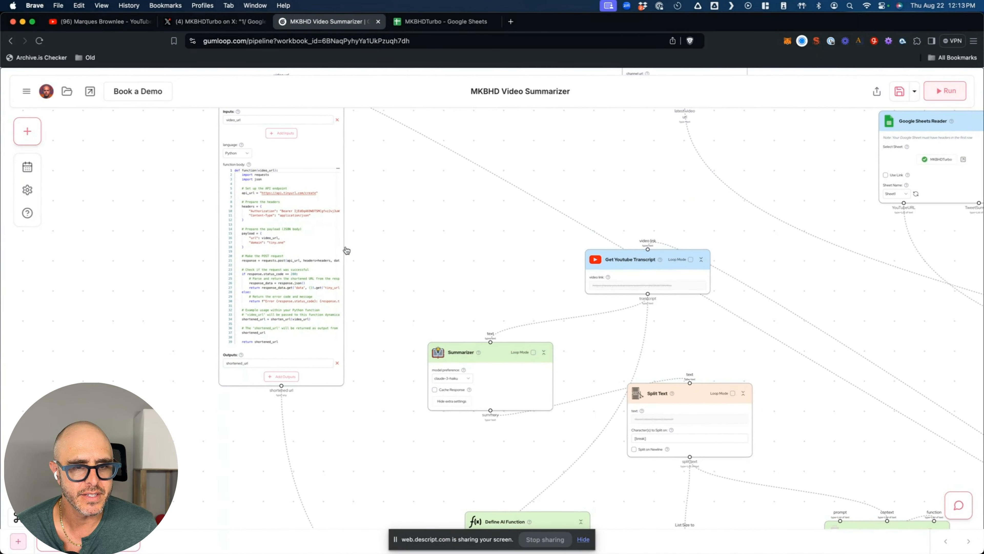
pyautogui.scroll(5, 154, 214)
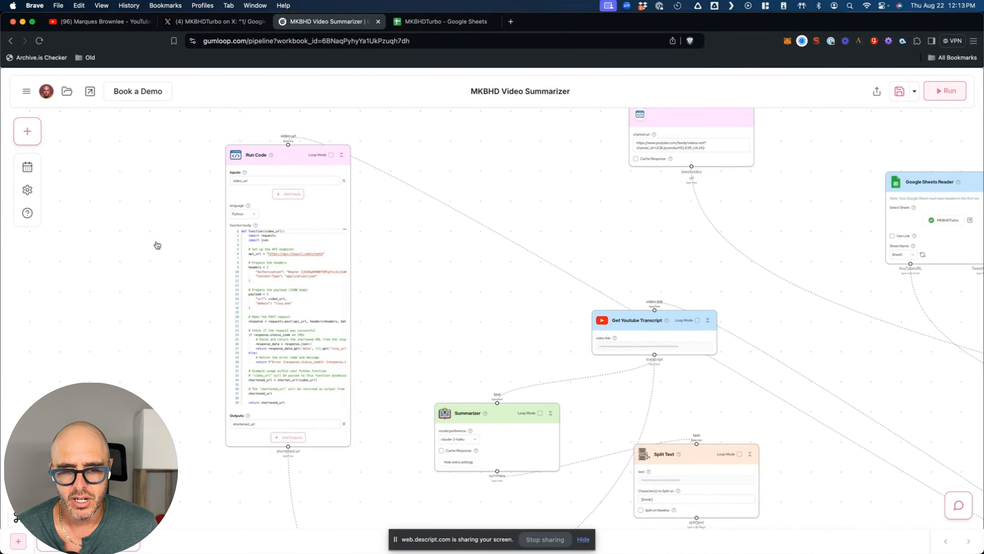
pyautogui.scroll(5, 190, 208)
pyautogui.scroll(-3, 190, 208)
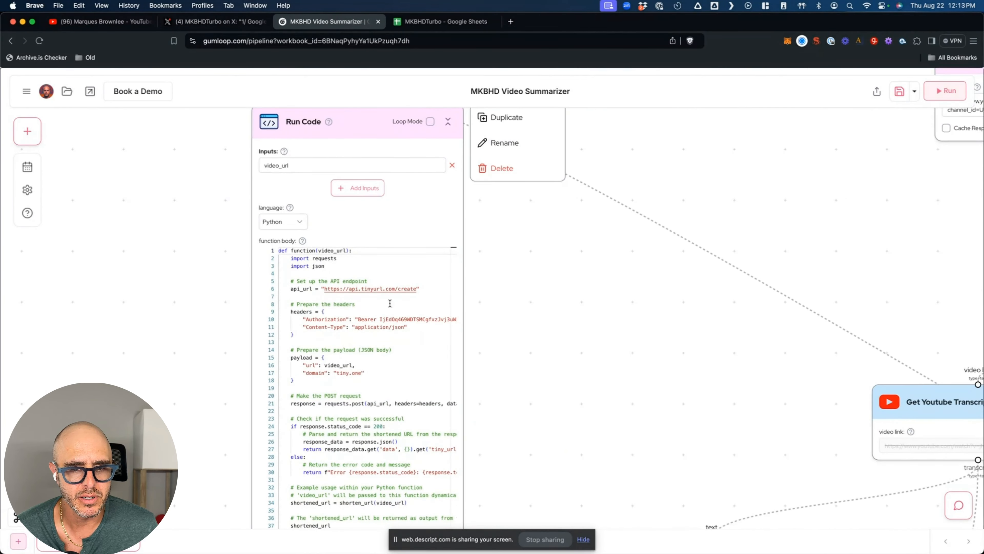
pyautogui.scroll(-3, 220, 294)
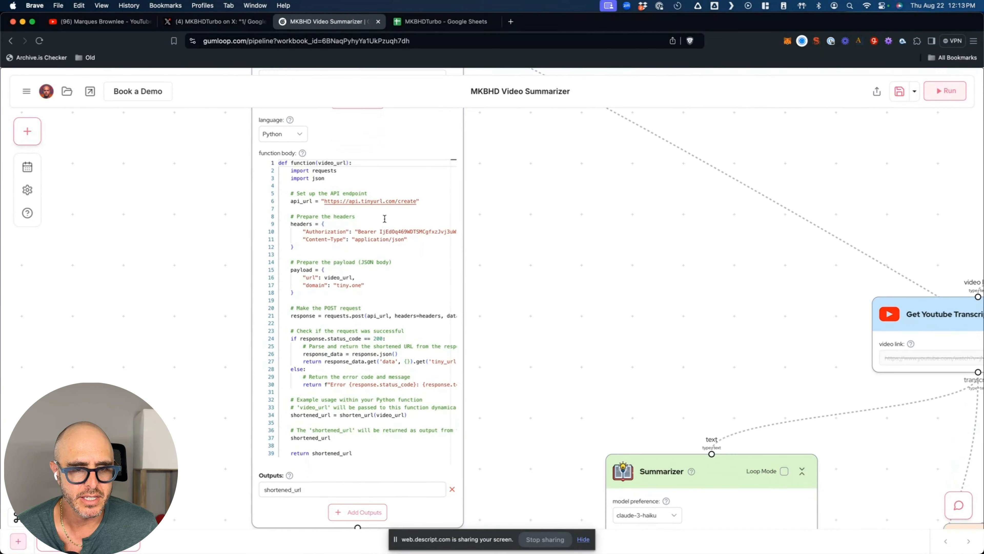
pyautogui.scroll(3, 222, 342)
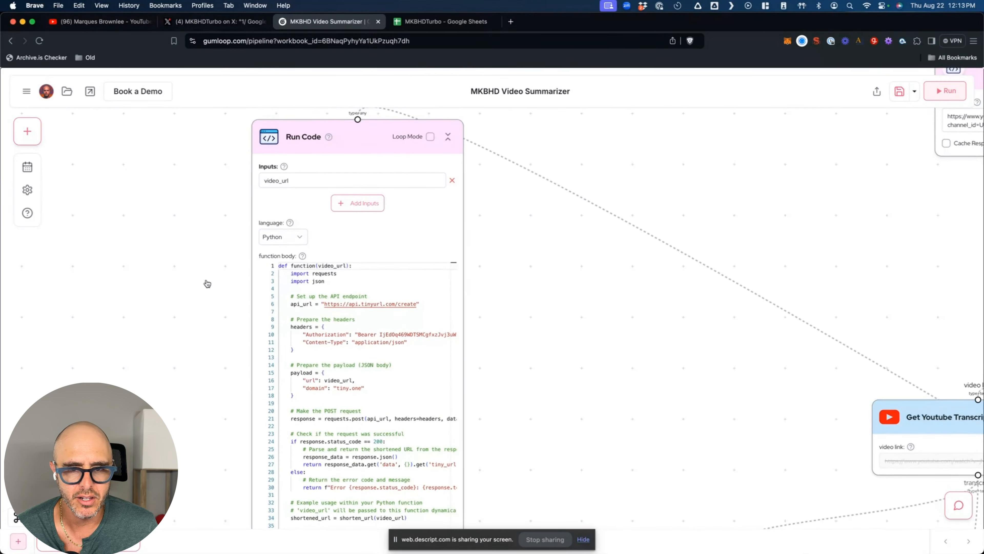
pyautogui.scroll(-5, 205, 287)
pyautogui.scroll(-3, 200, 297)
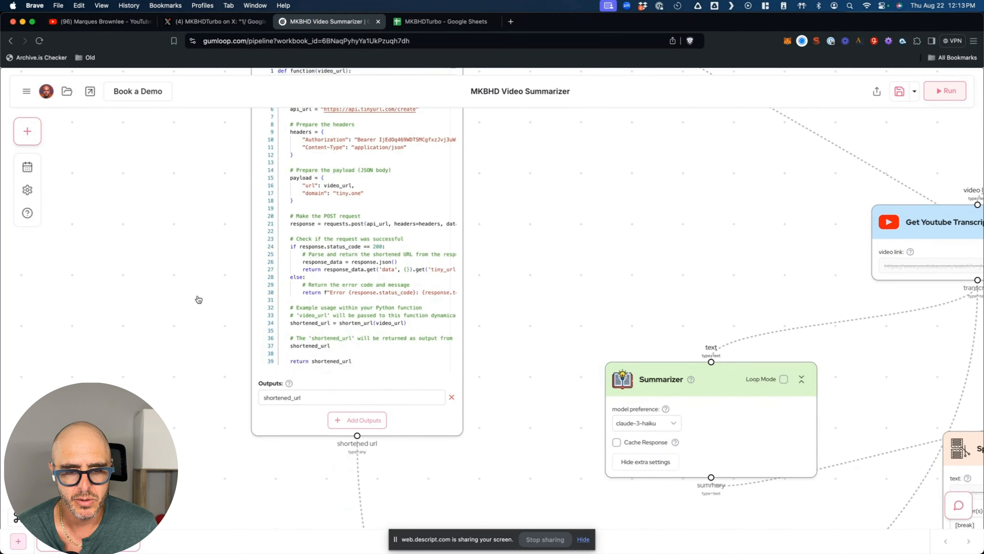
pyautogui.scroll(-5, 287, 407)
pyautogui.scroll(-6, 314, 474)
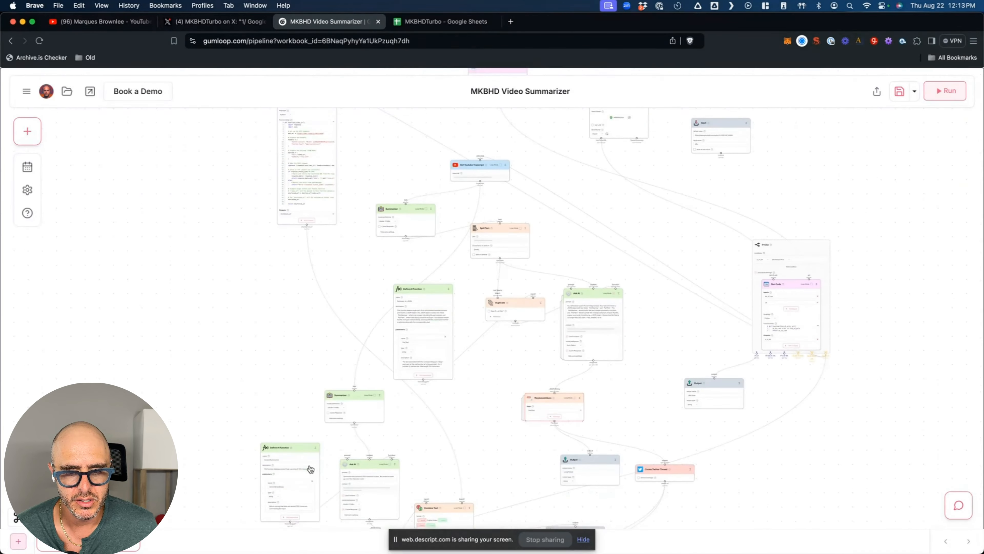
pyautogui.scroll(-5, 535, 441)
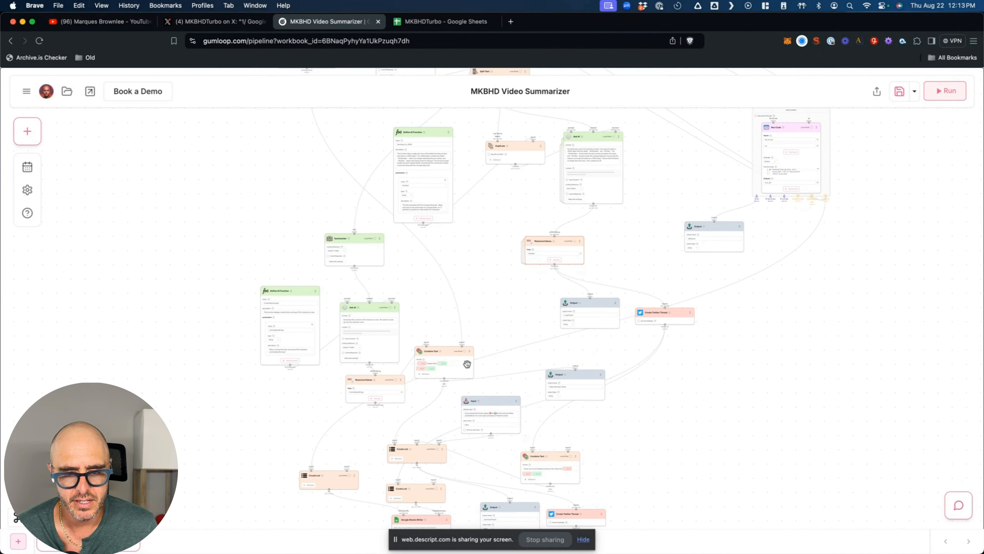
pyautogui.scroll(5, 464, 348)
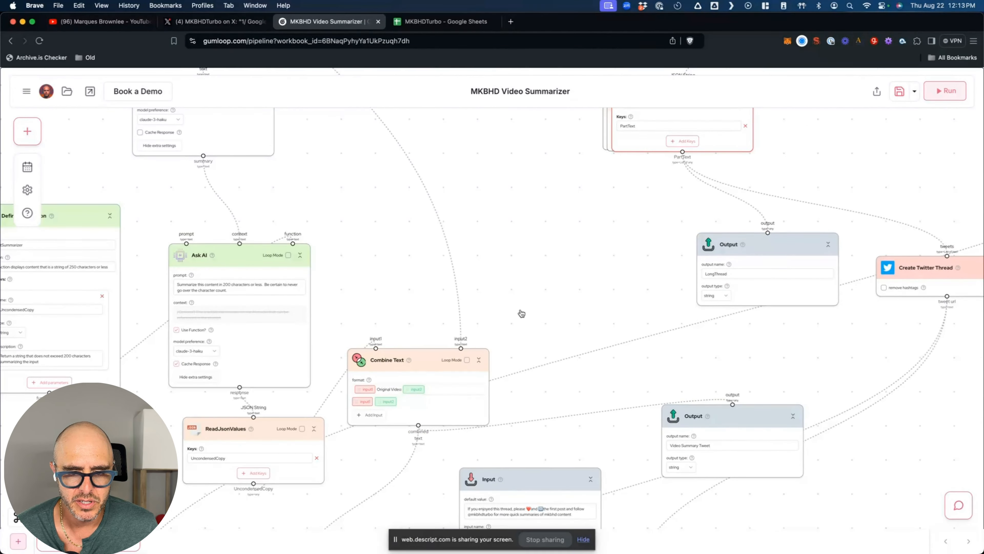
pyautogui.moveTo(391, 419)
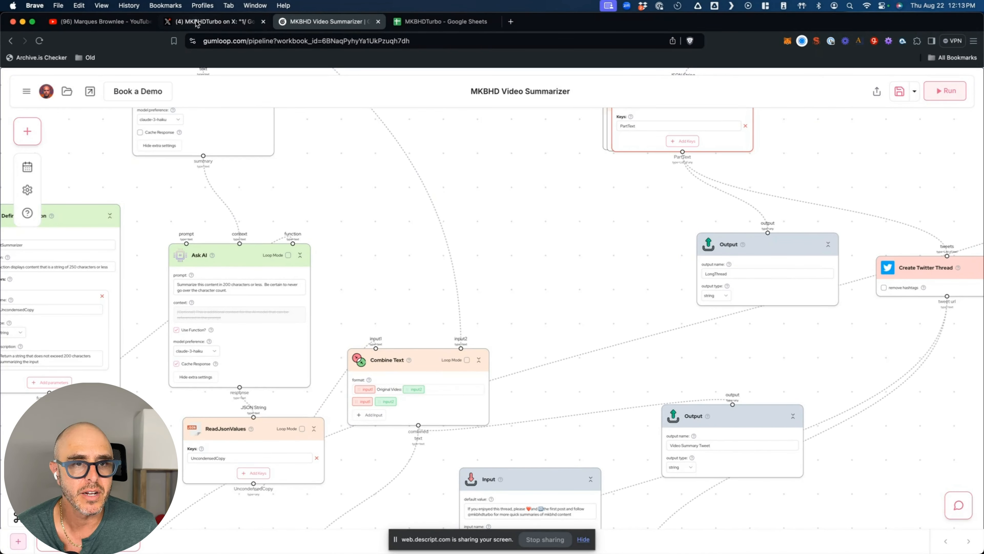
# - On X, open the MKBHDTurbo profile's Pixel 9 summary post with its original-video link
pyautogui.click(213, 21)
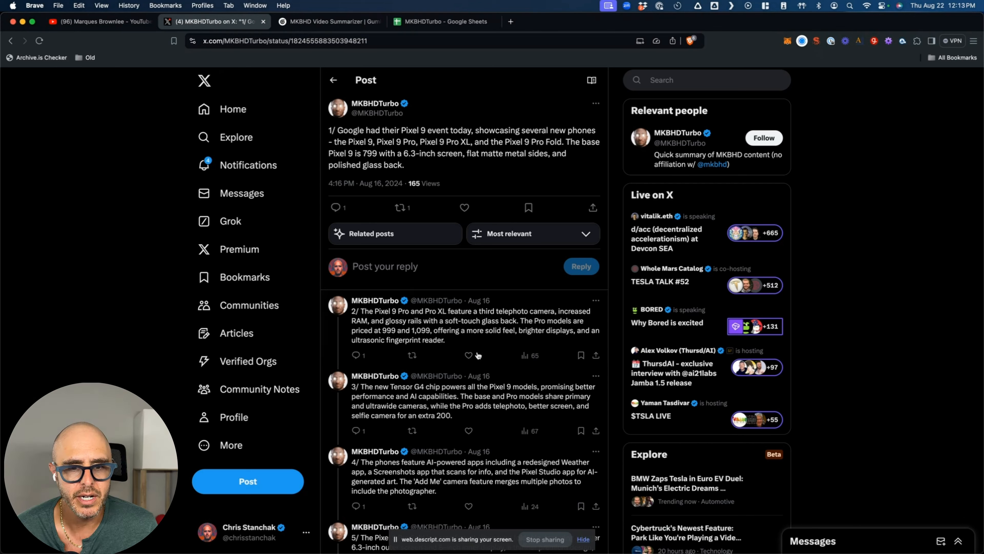
pyautogui.click(334, 81)
pyautogui.scroll(-2, 437, 310)
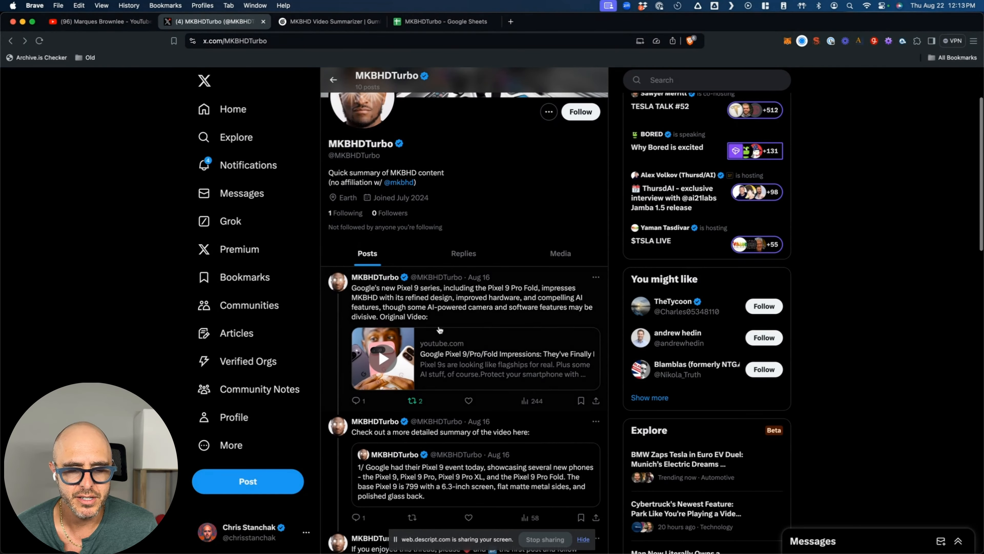
pyautogui.click(503, 302)
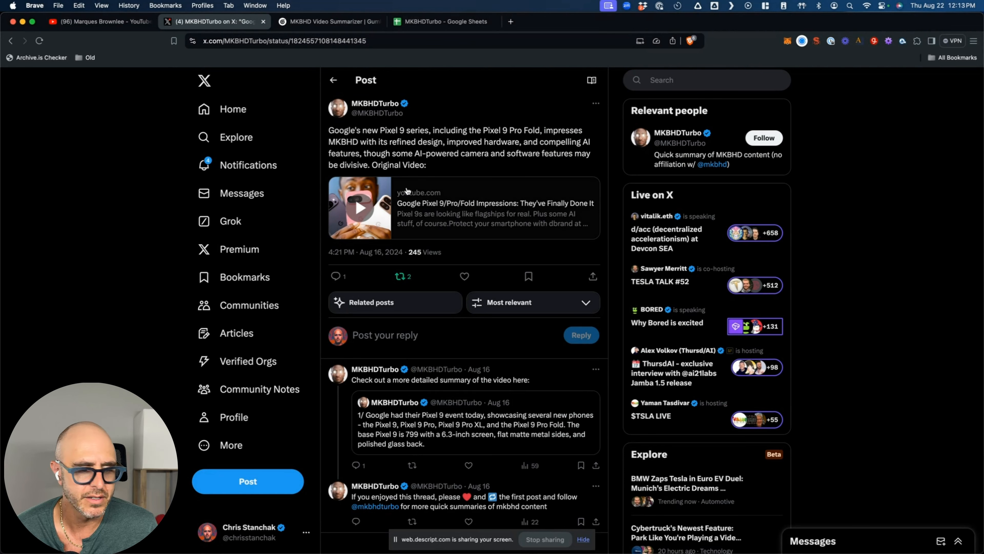
# - Return to the Gumloop flow and bring the Define AI Function node into view
pyautogui.click(349, 22)
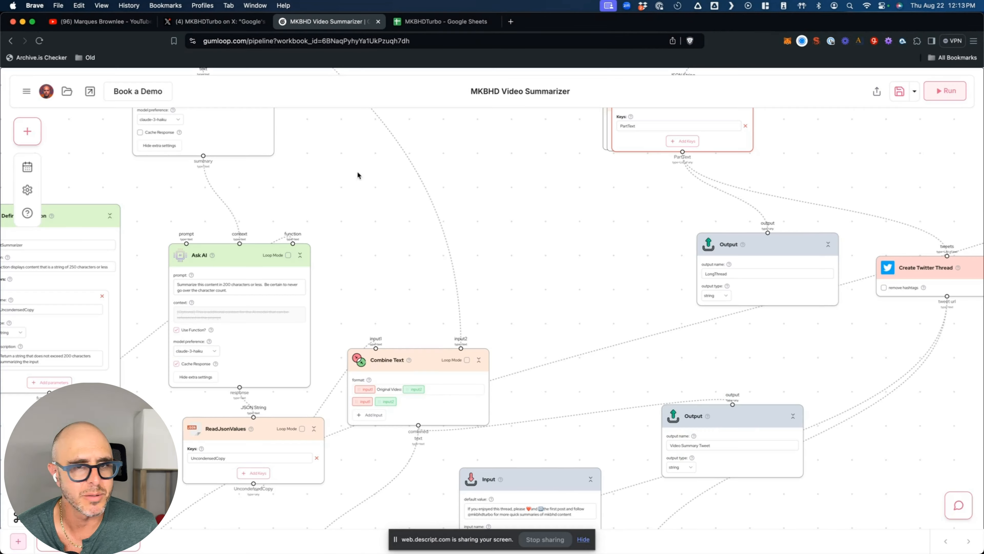
pyautogui.moveTo(321, 285)
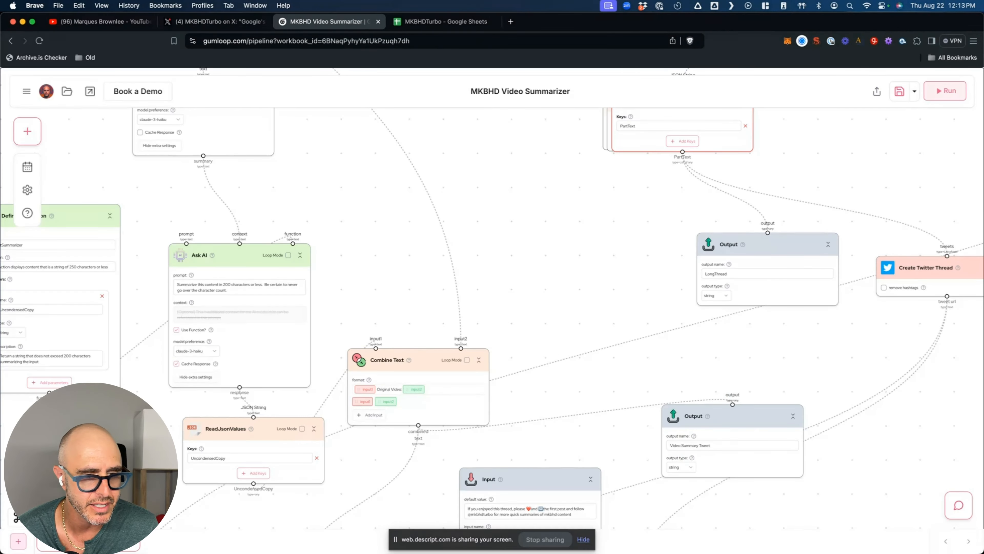
pyautogui.moveTo(91, 474); pyautogui.dragTo(189, 460)
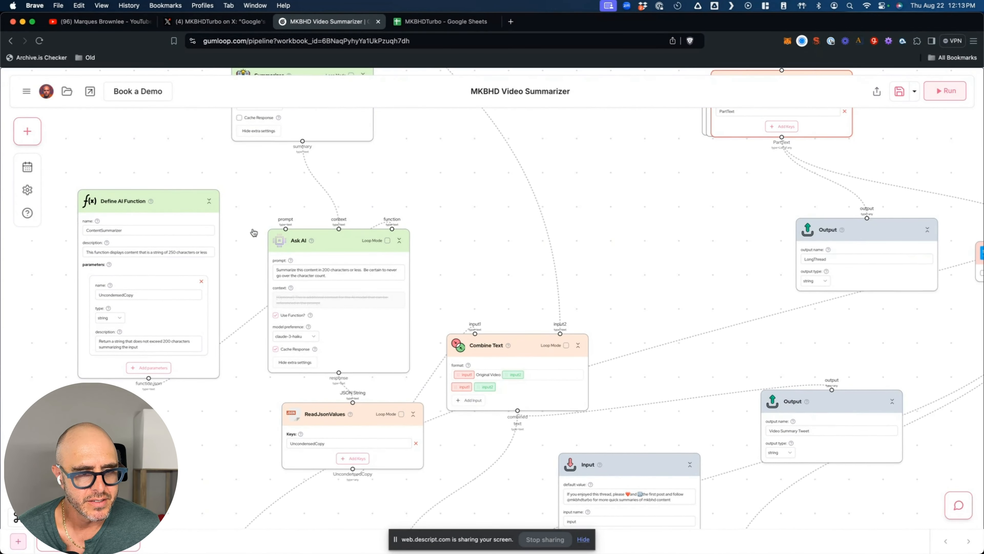
pyautogui.scroll(2, 253, 229)
# - Open the second Summarizer prompt, which asks for a 200-character, third-person summary of MKBHD's opinion
pyautogui.moveTo(341, 288)
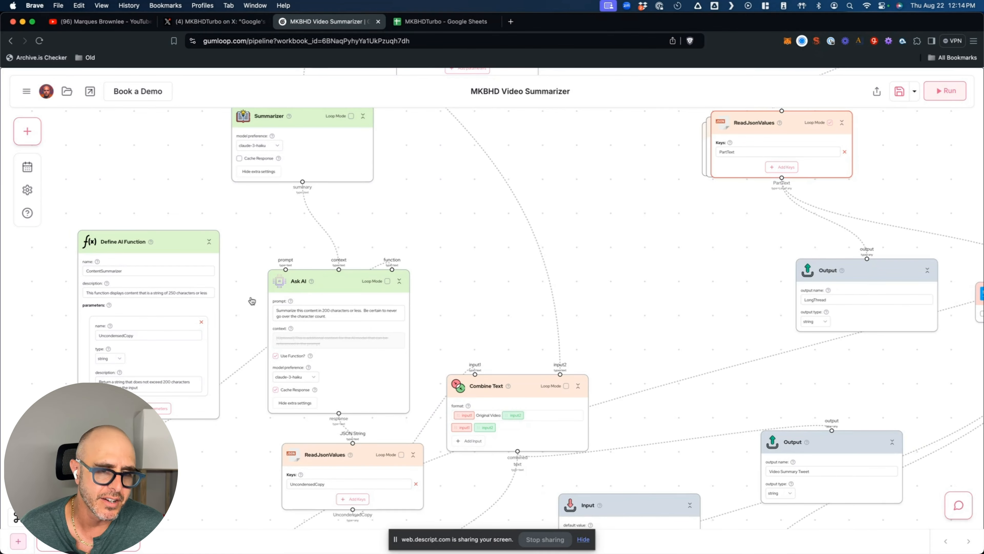
pyautogui.scroll(5, 254, 285)
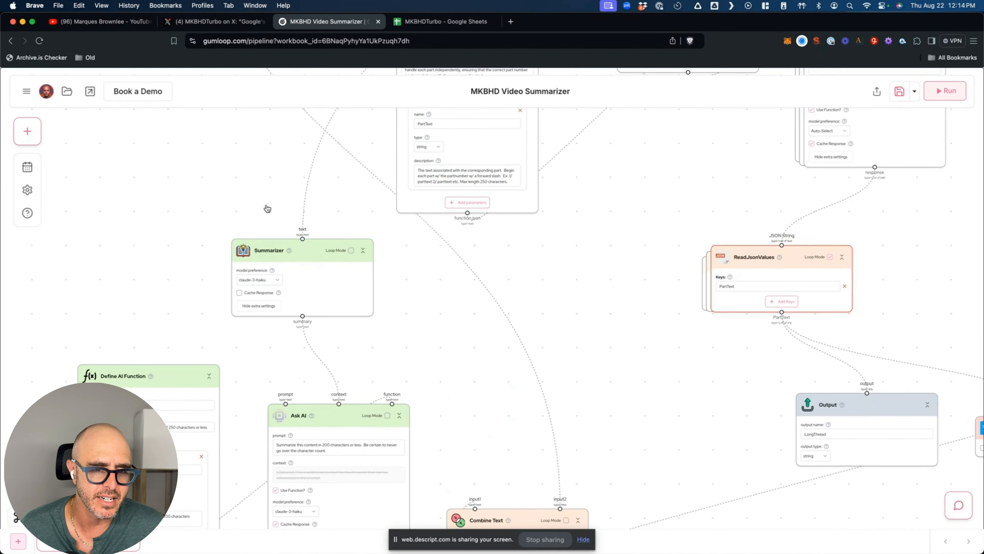
pyautogui.scroll(-3, 226, 365)
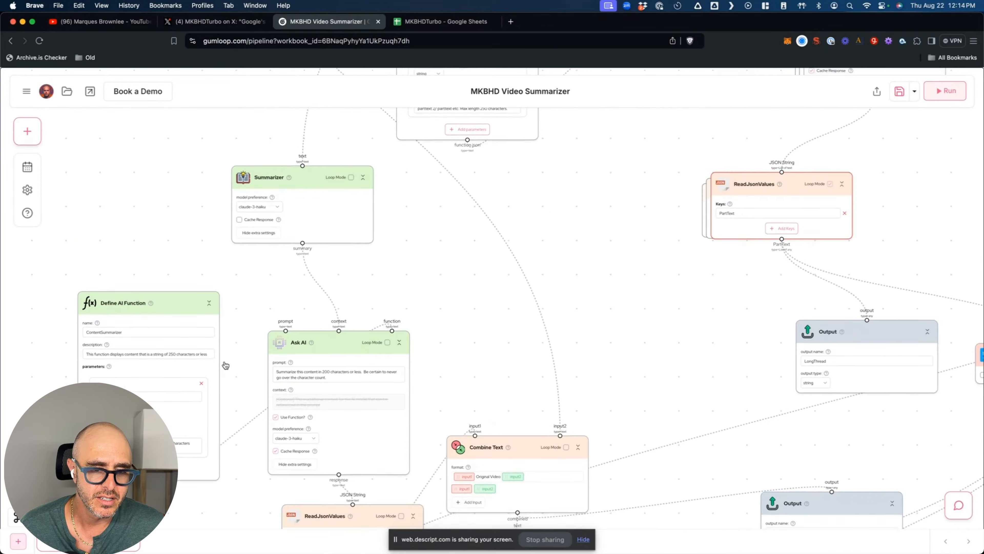
pyautogui.scroll(8, 342, 290)
pyautogui.scroll(10, 517, 286)
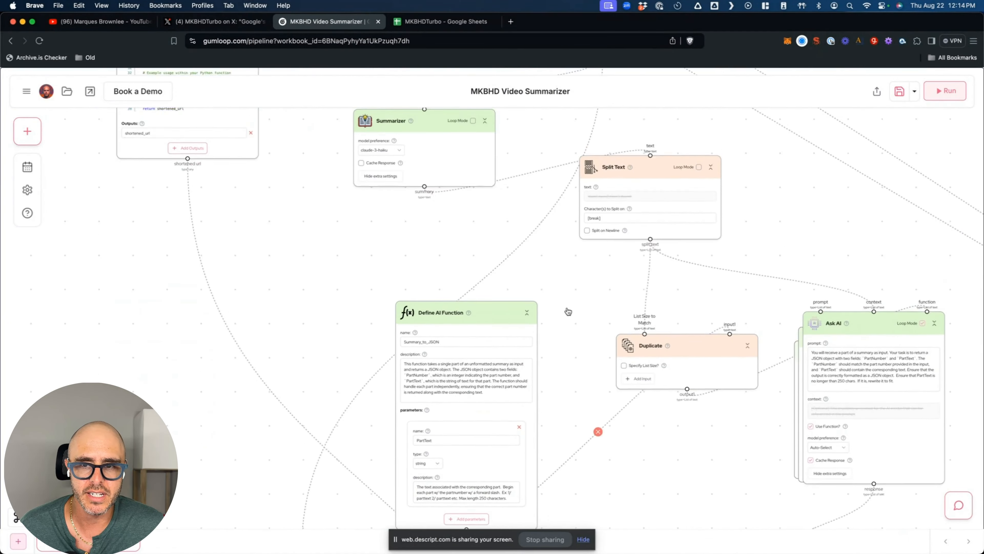
pyautogui.scroll(-10, 542, 406)
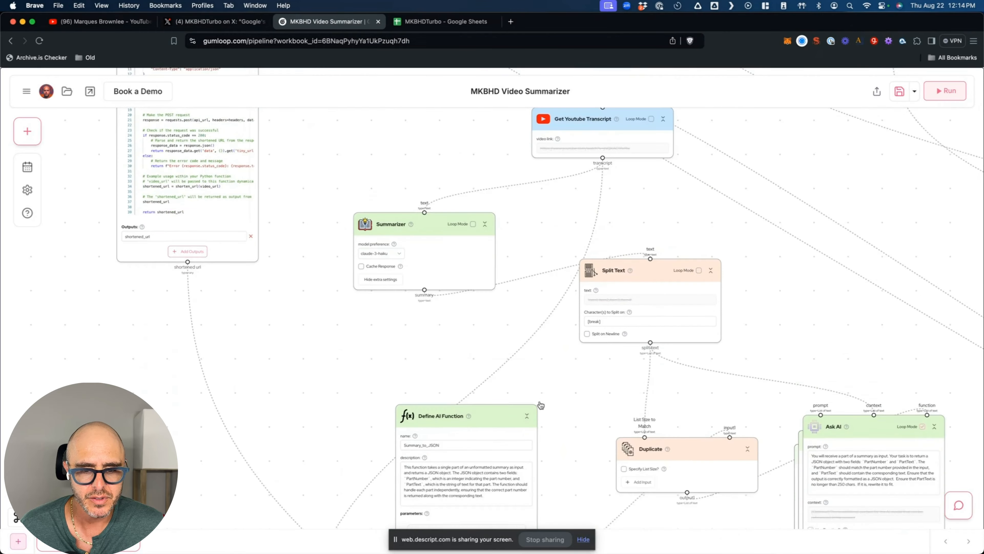
pyautogui.moveTo(278, 294)
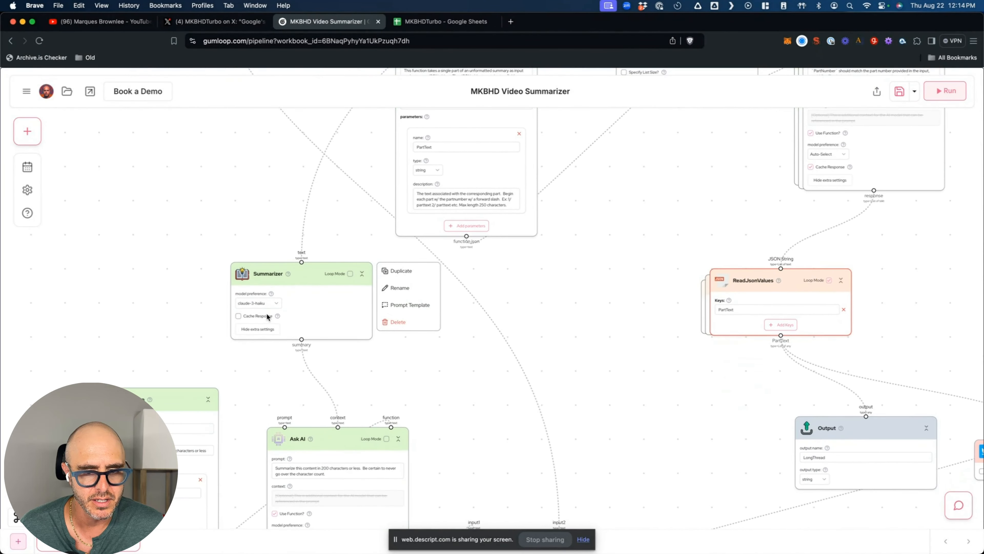
pyautogui.click(405, 304)
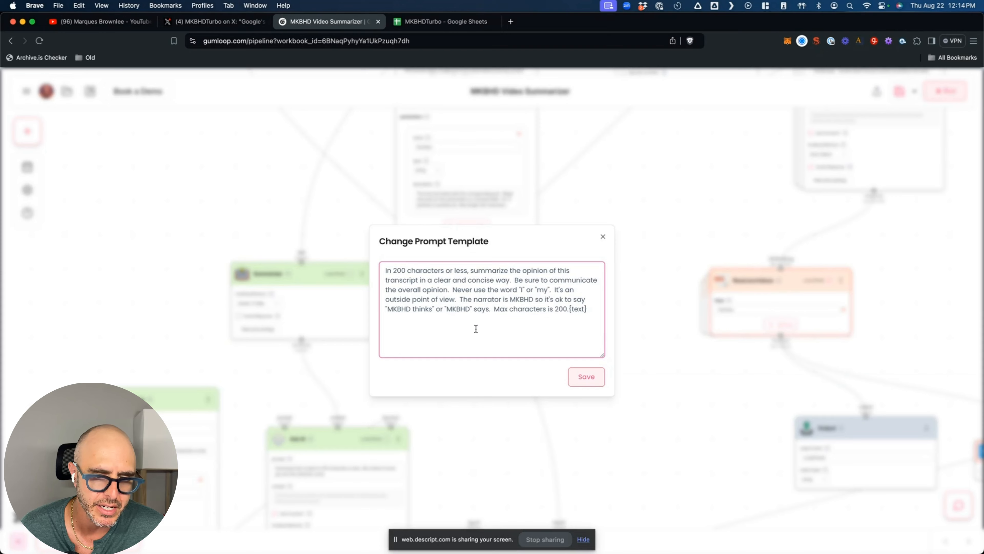
pyautogui.click(604, 234)
pyautogui.scroll(-5, 241, 401)
pyautogui.scroll(-3, 240, 402)
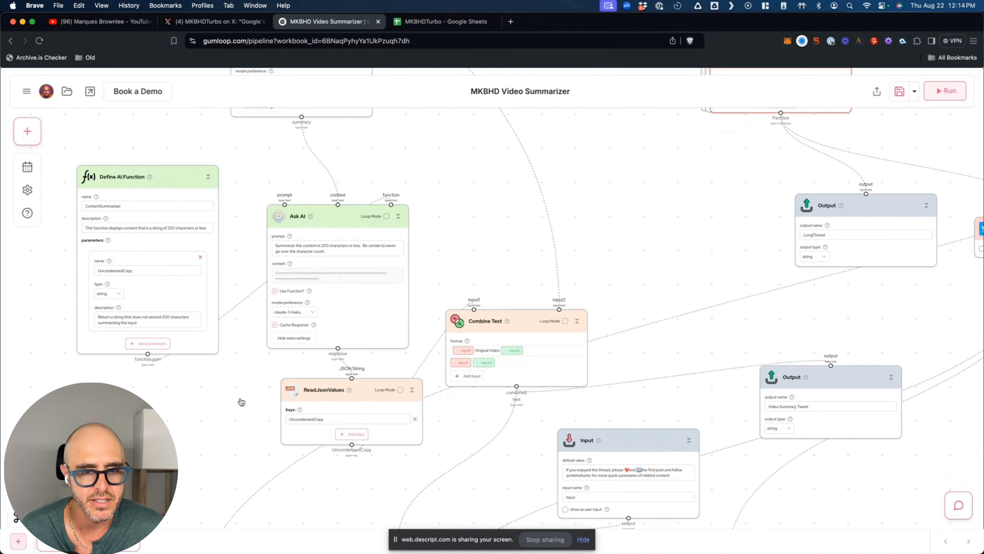
pyautogui.scroll(-2, 241, 402)
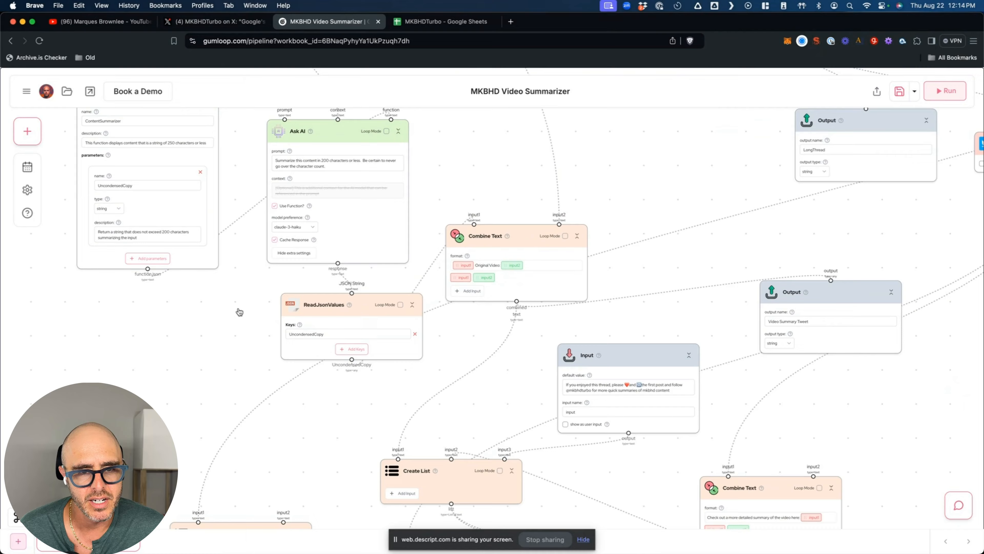
pyautogui.scroll(3, 239, 312)
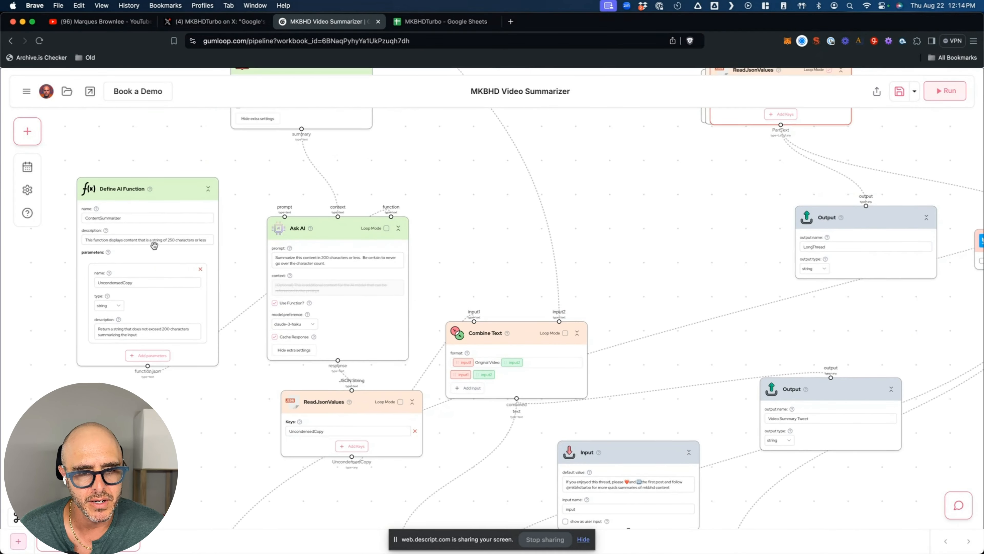
pyautogui.scroll(-4, 216, 424)
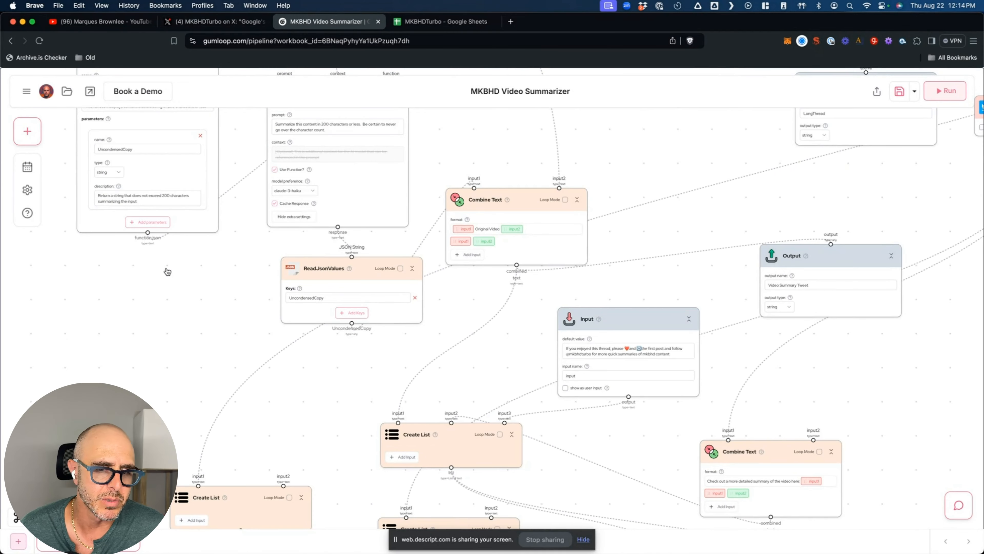
pyautogui.scroll(1, 194, 293)
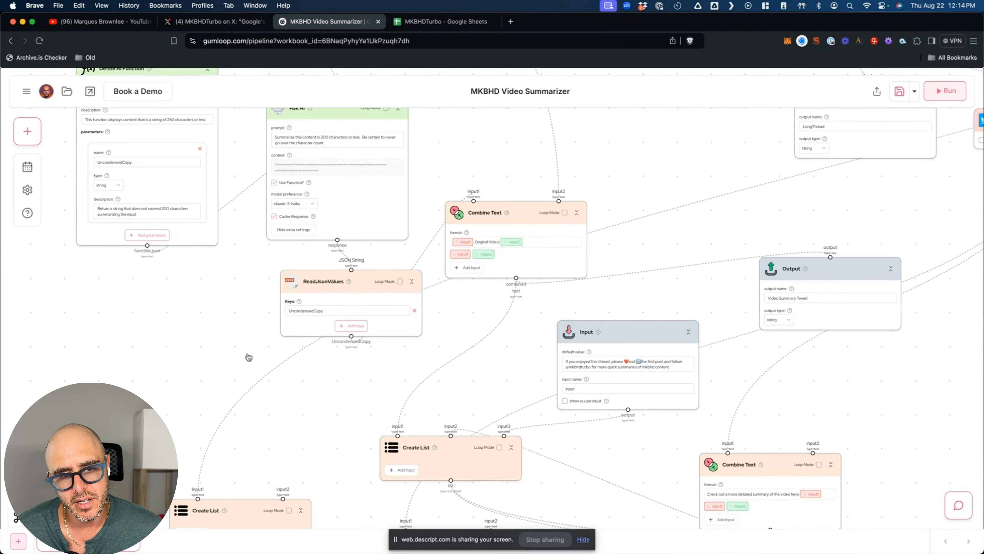
pyautogui.scroll(-2, 334, 372)
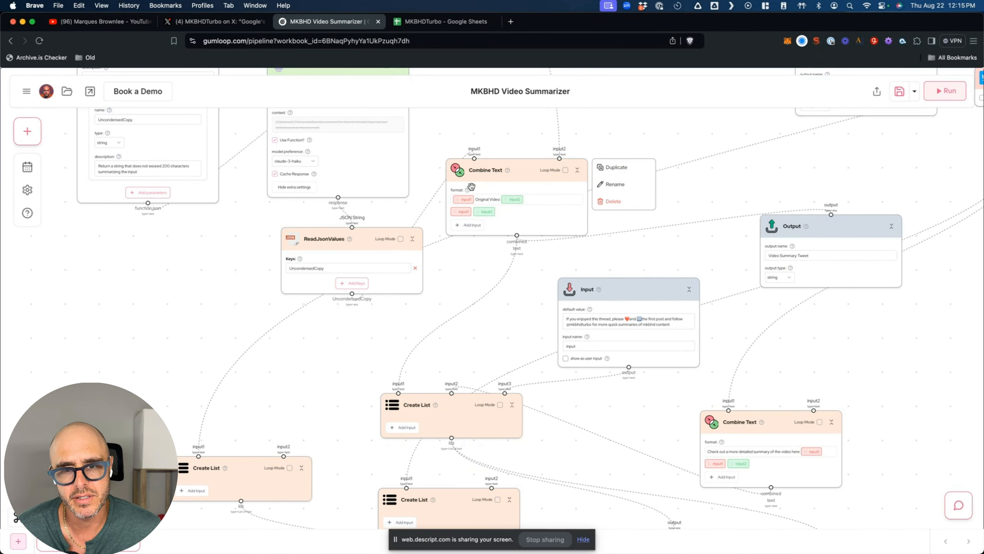
pyautogui.click(213, 21)
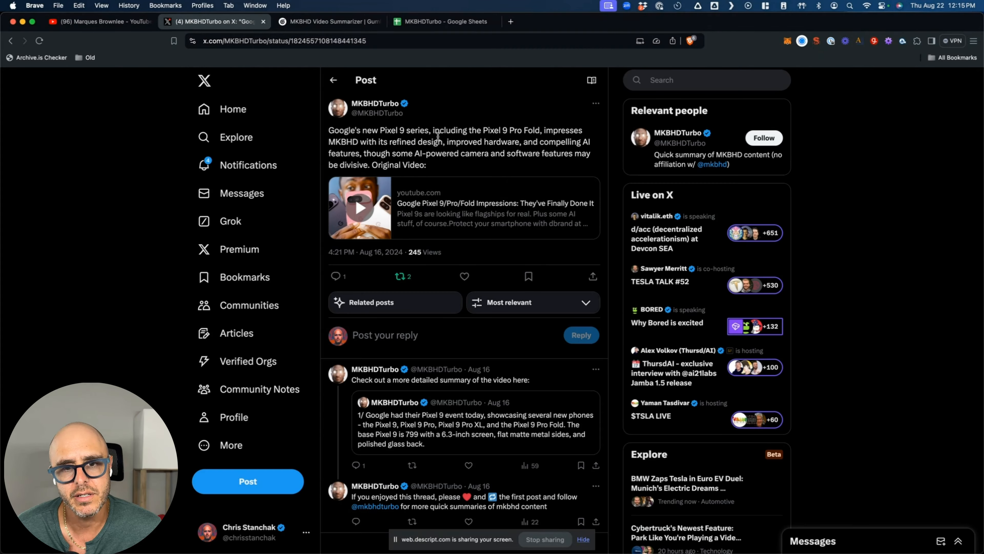
pyautogui.click(329, 22)
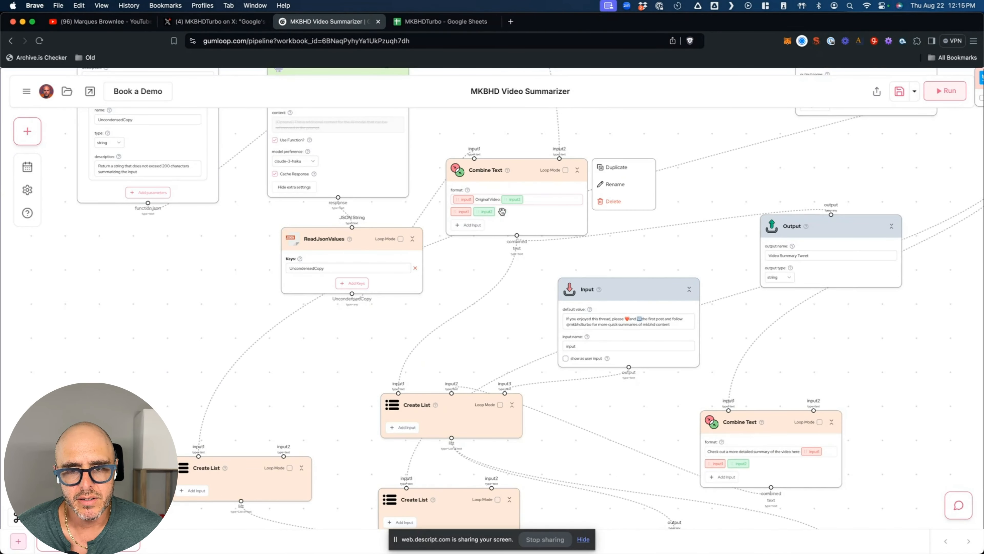
pyautogui.click(213, 21)
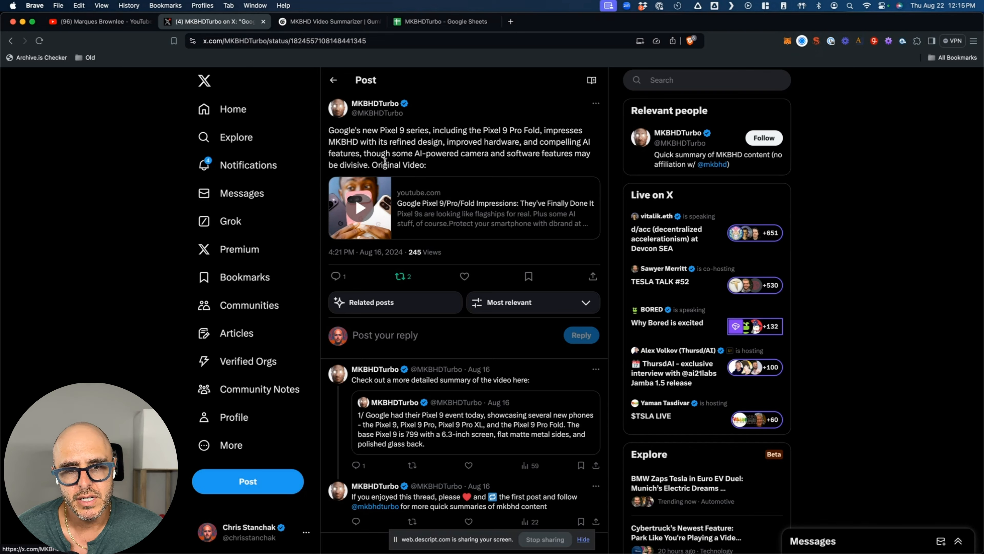
pyautogui.click(330, 21)
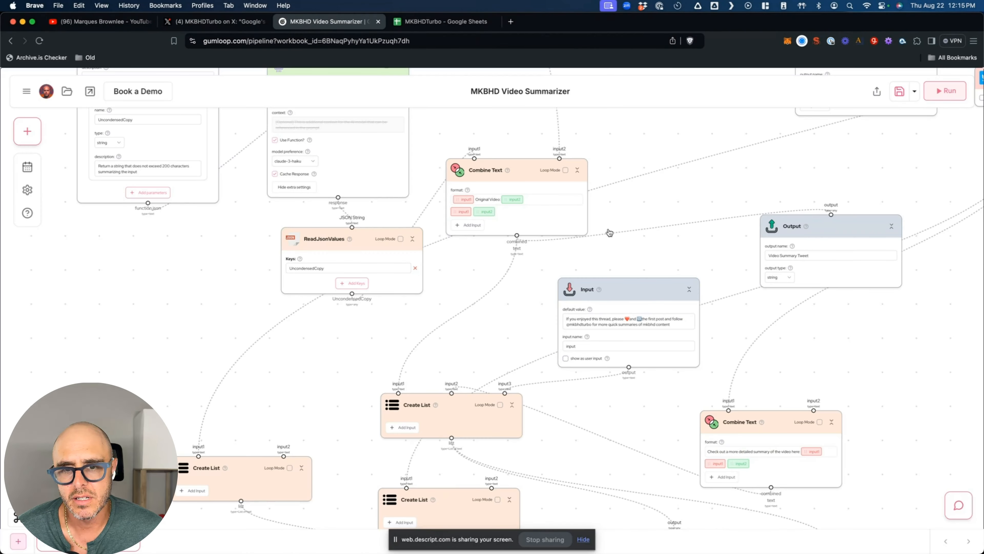
pyautogui.click(495, 259)
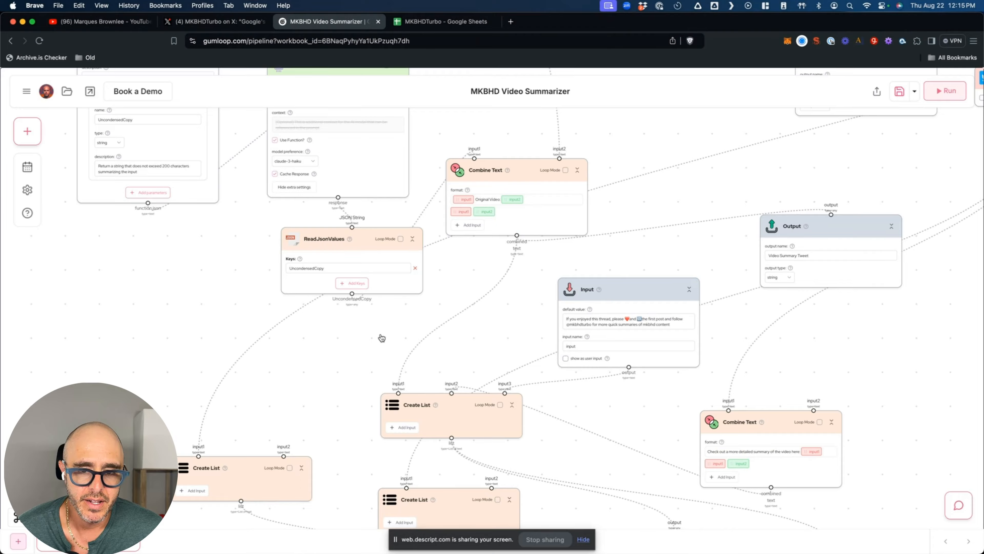
pyautogui.scroll(-3, 381, 337)
pyautogui.scroll(-3, 381, 337)
pyautogui.rightClick(408, 307)
pyautogui.click(569, 332)
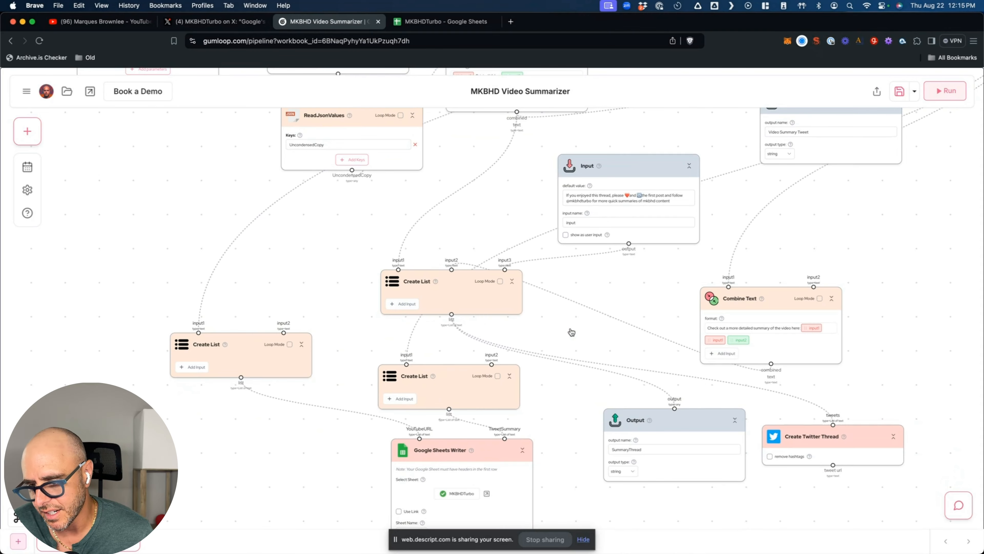
pyautogui.hscroll(2, 572, 332)
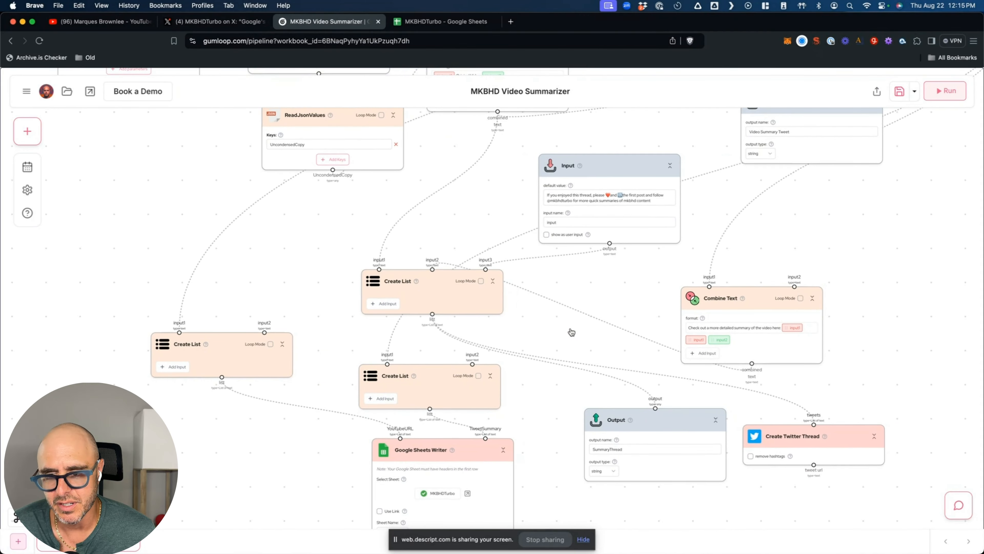
pyautogui.click(235, 23)
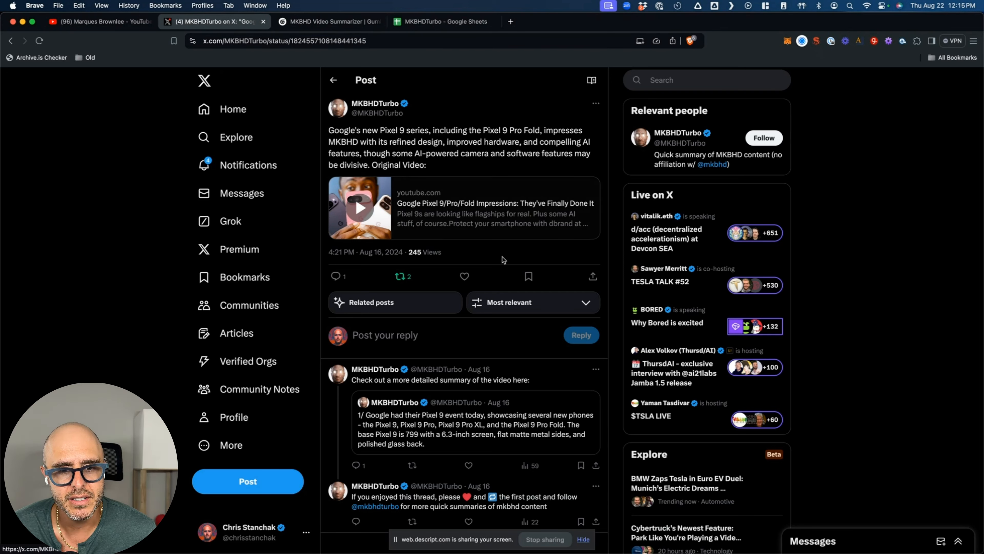
pyautogui.scroll(-2, 485, 322)
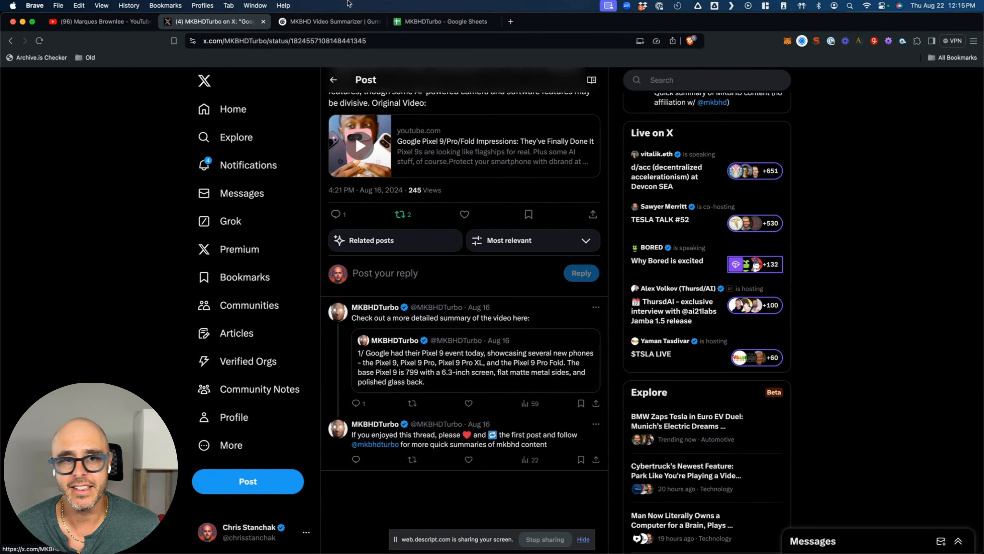
pyautogui.click(343, 21)
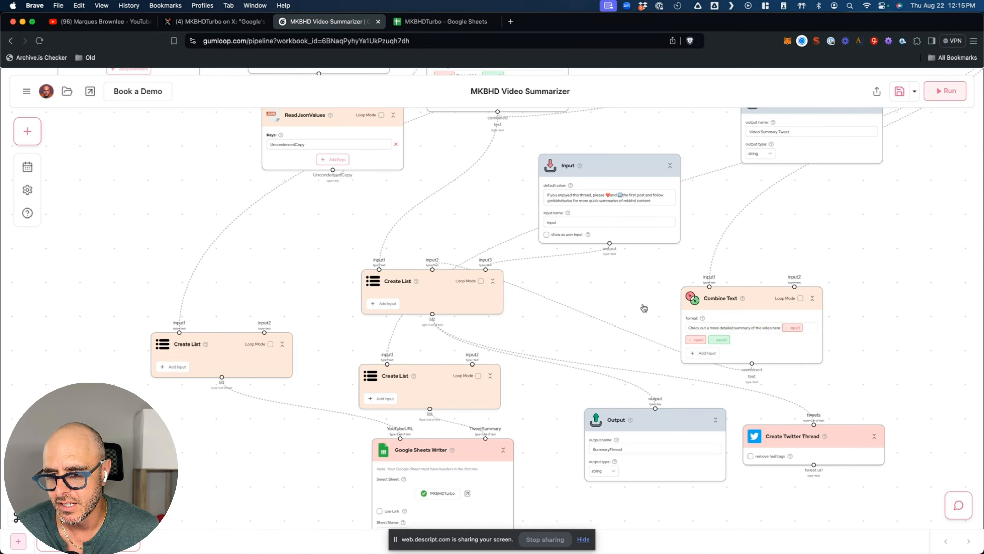
pyautogui.hscroll(3, 779, 351)
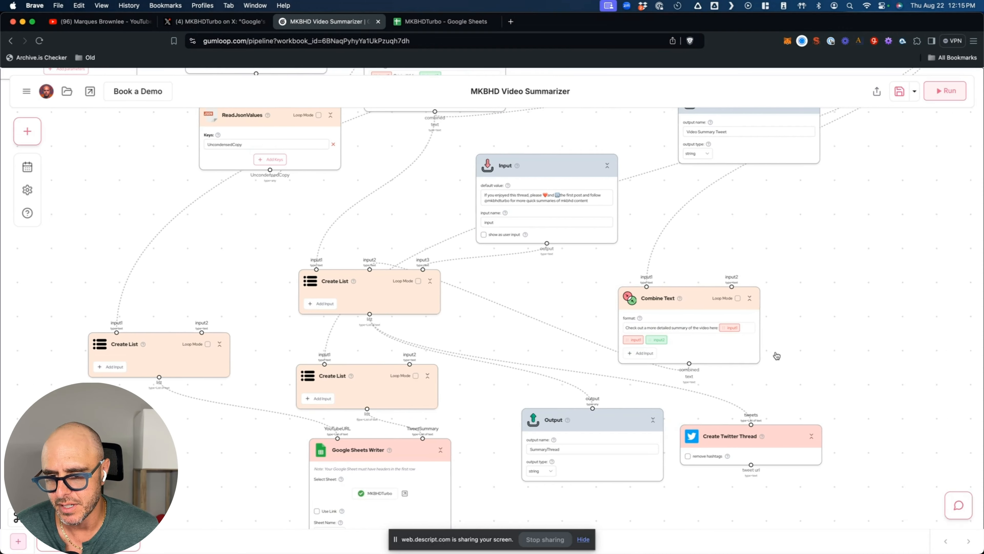
pyautogui.hscroll(10, 810, 210)
pyautogui.scroll(5, 810, 210)
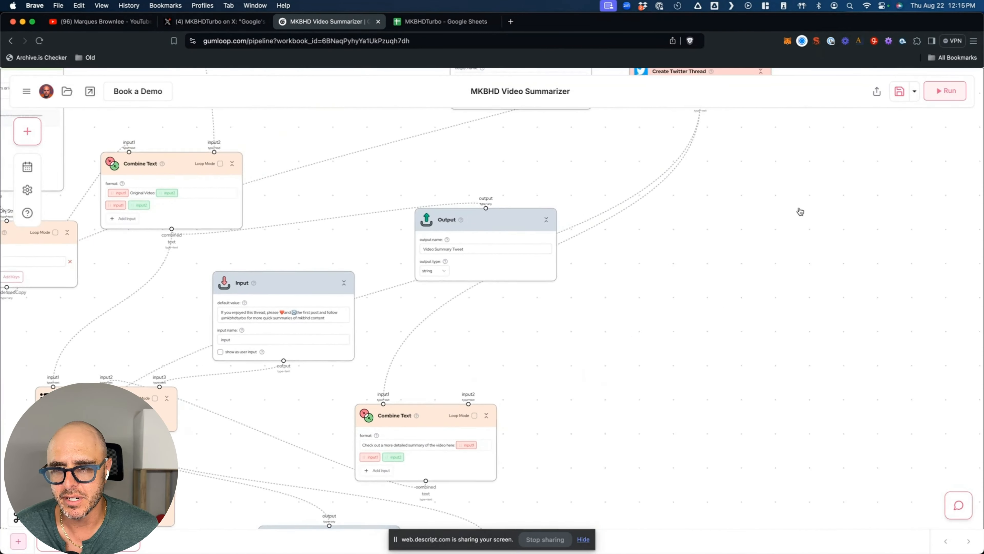
pyautogui.hscroll(4, 803, 210)
pyautogui.scroll(3, 803, 210)
pyautogui.scroll(5, 602, 306)
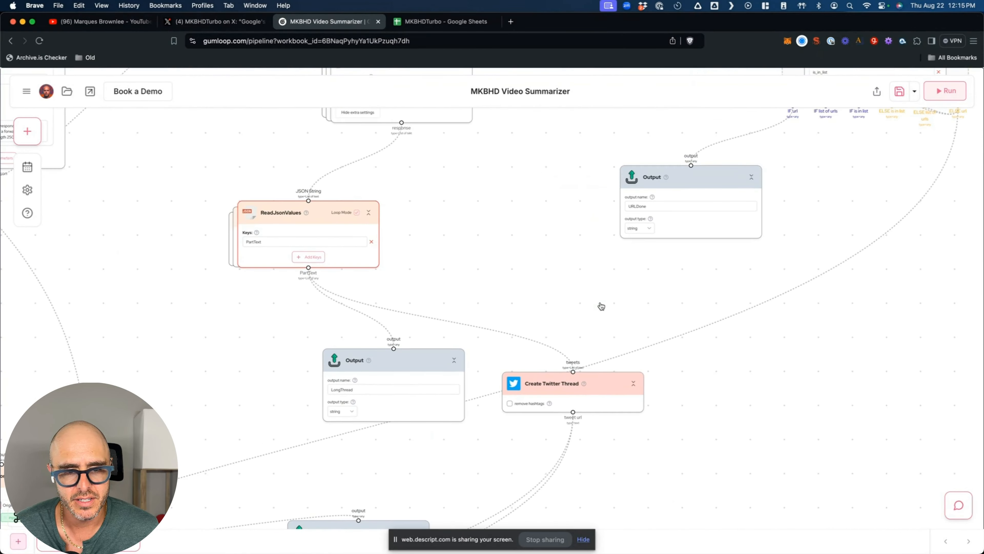
pyautogui.scroll(5, 644, 345)
pyautogui.hscroll(-4, 644, 345)
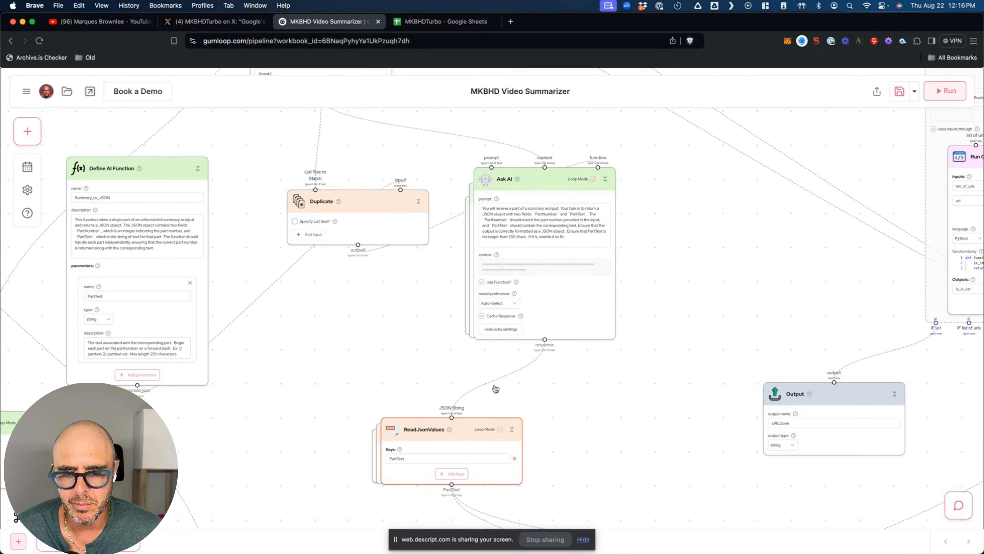
pyautogui.scroll(-6, 549, 398)
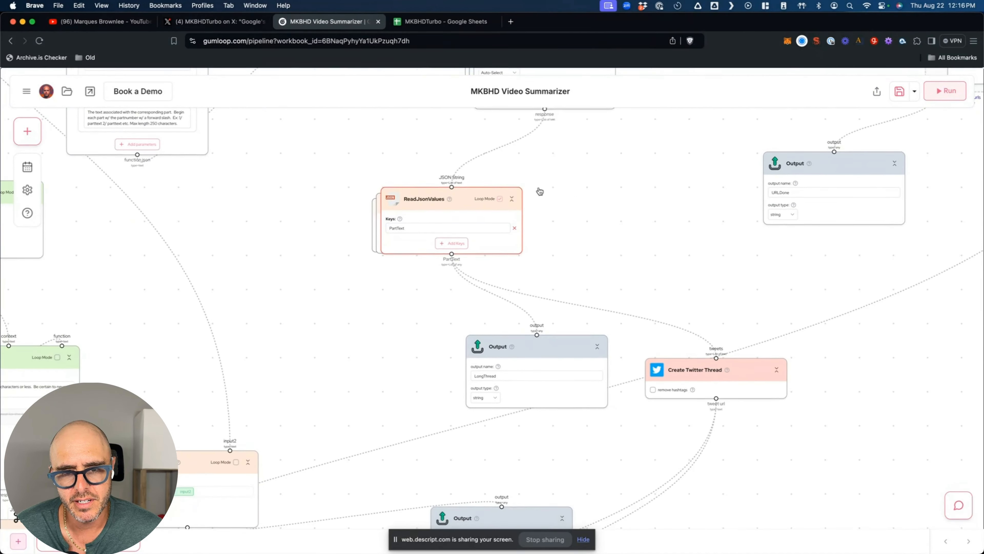
pyautogui.scroll(-2, 597, 290)
pyautogui.hscroll(2, 598, 290)
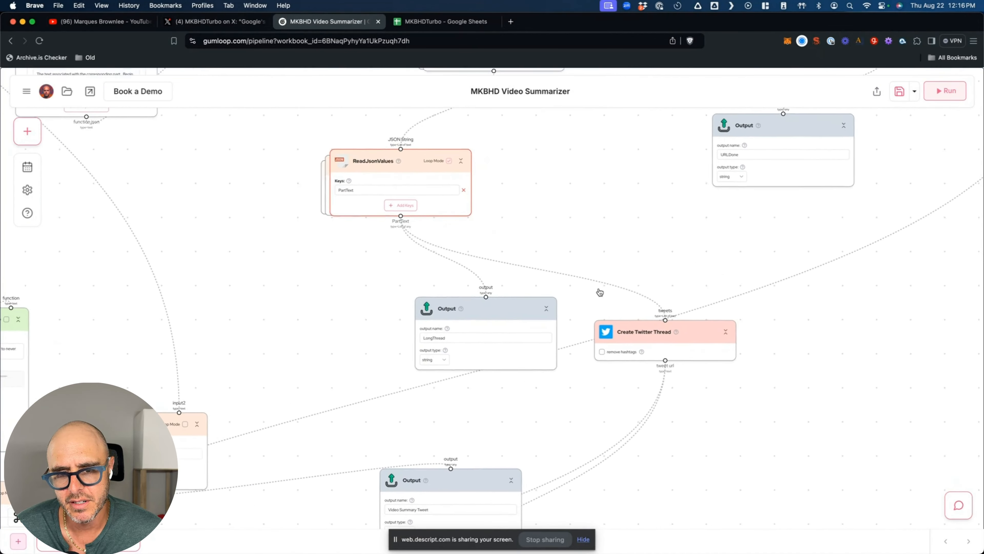
pyautogui.scroll(-1, 600, 292)
pyautogui.hscroll(2, 599, 292)
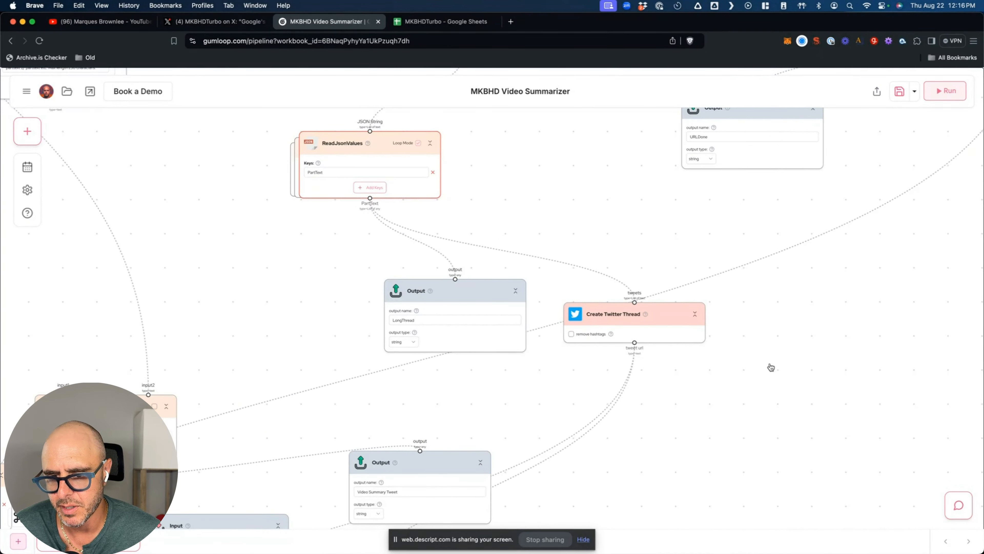
pyautogui.scroll(-1, 771, 382)
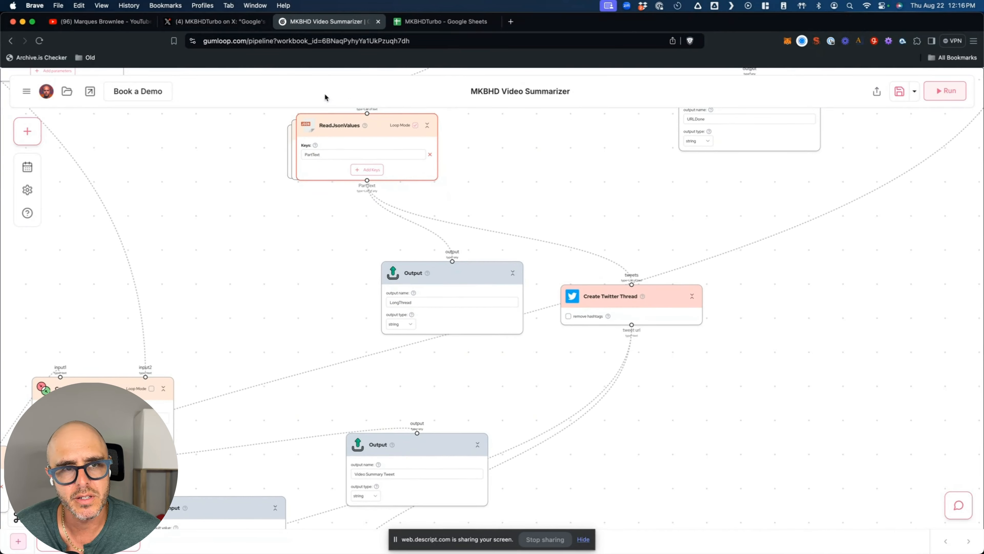
pyautogui.click(215, 22)
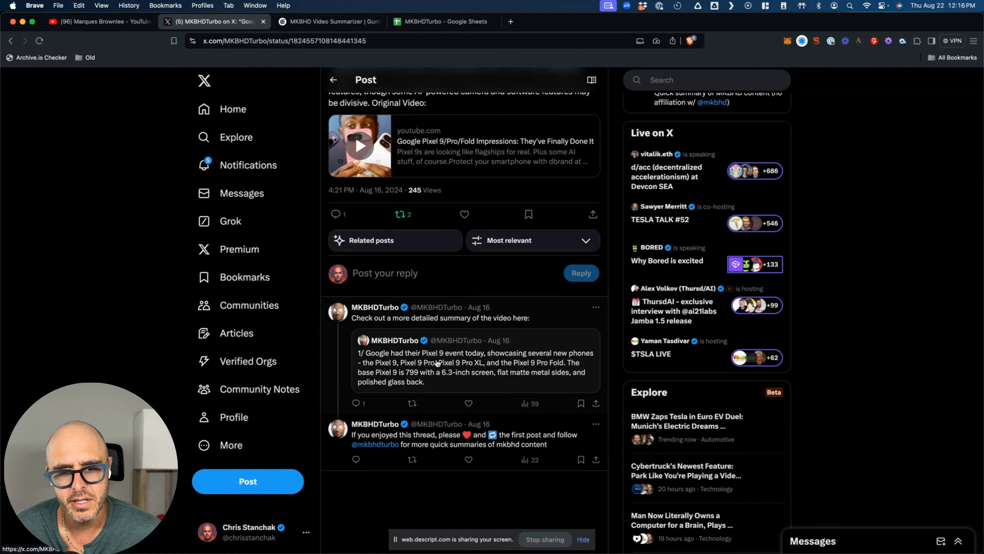
pyautogui.click(440, 363)
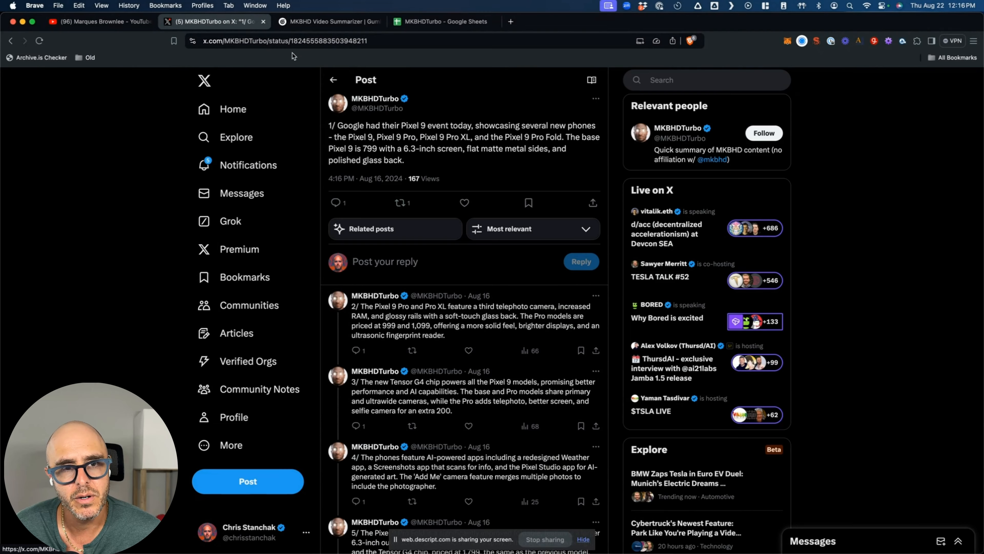
pyautogui.click(327, 21)
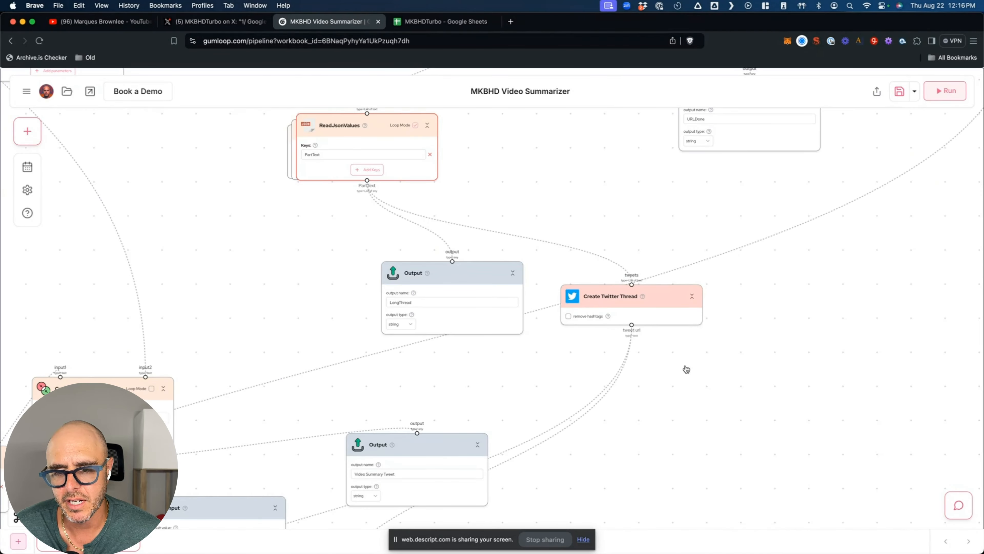
pyautogui.scroll(-10, 687, 369)
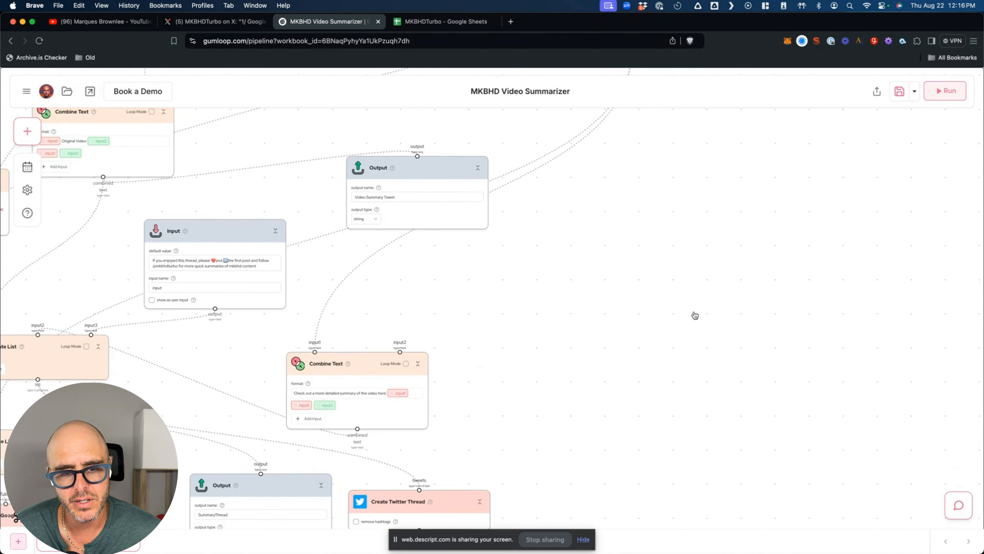
# - Review the posted thread on X, starting from the original Pixel 9 summary tweet
pyautogui.scroll(-5, 695, 316)
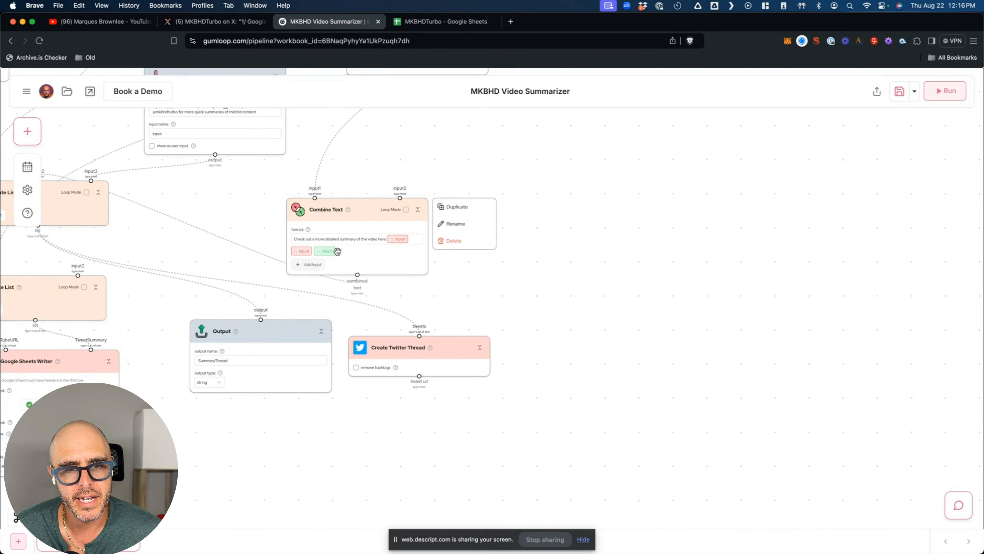
pyautogui.scroll(3, 287, 256)
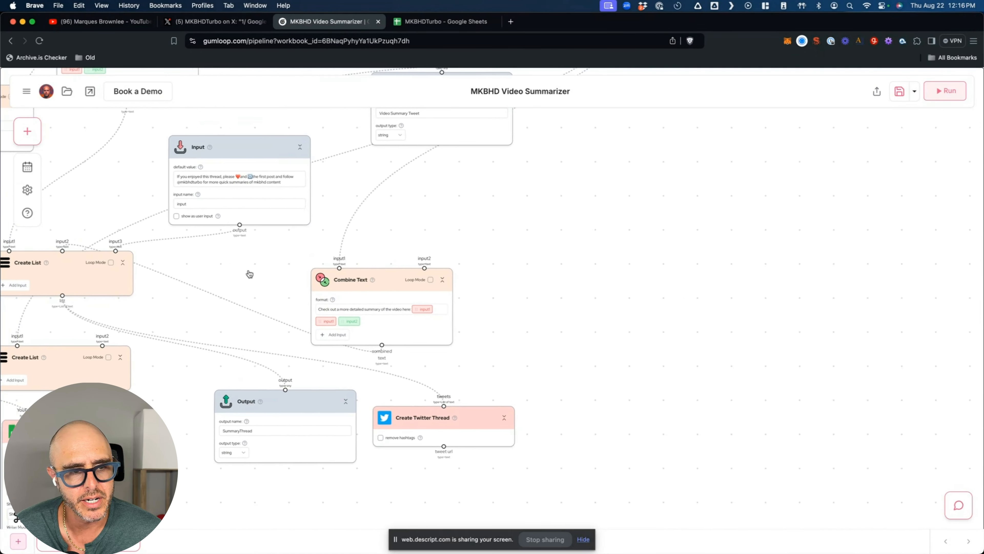
pyautogui.hscroll(-6, 250, 274)
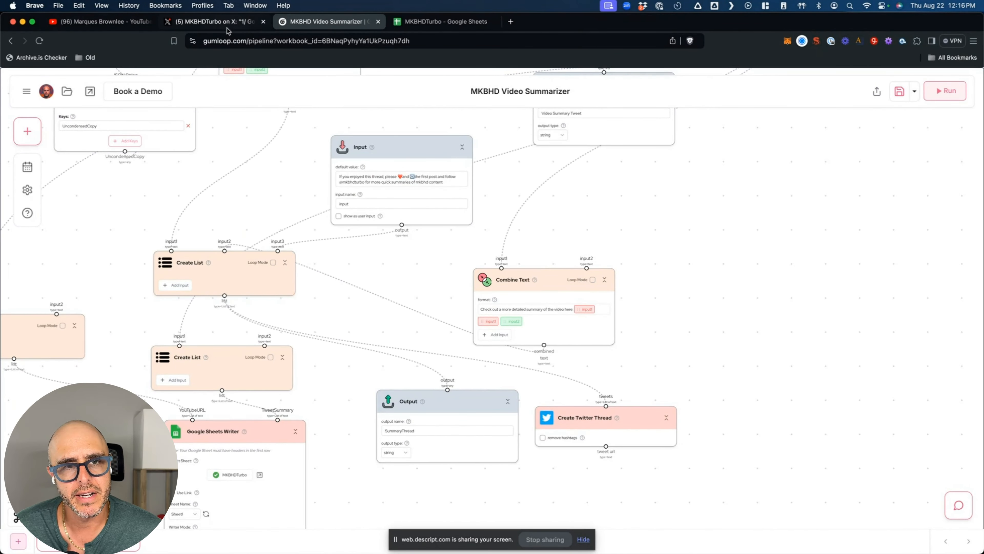
pyautogui.click(217, 21)
pyautogui.click(333, 80)
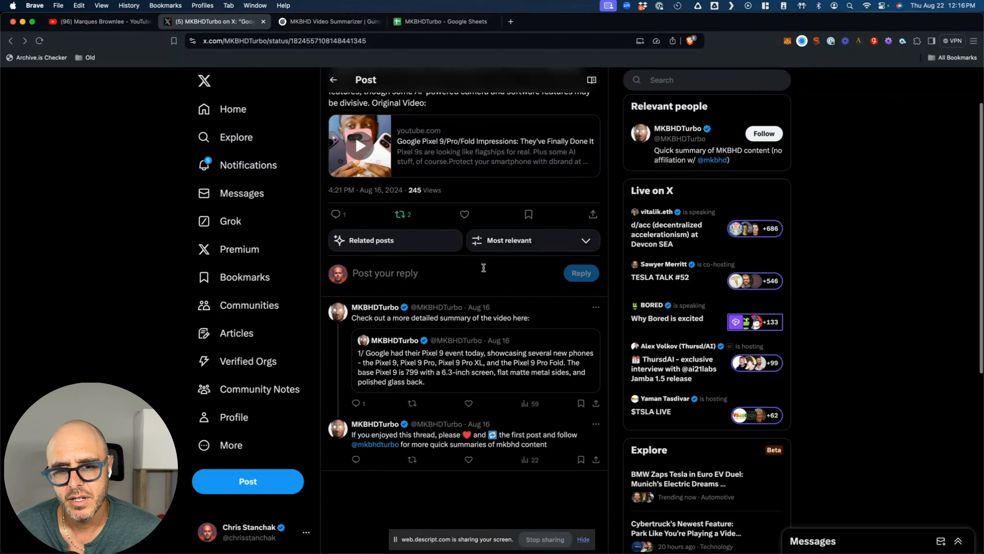
pyautogui.scroll(-6, 446, 202)
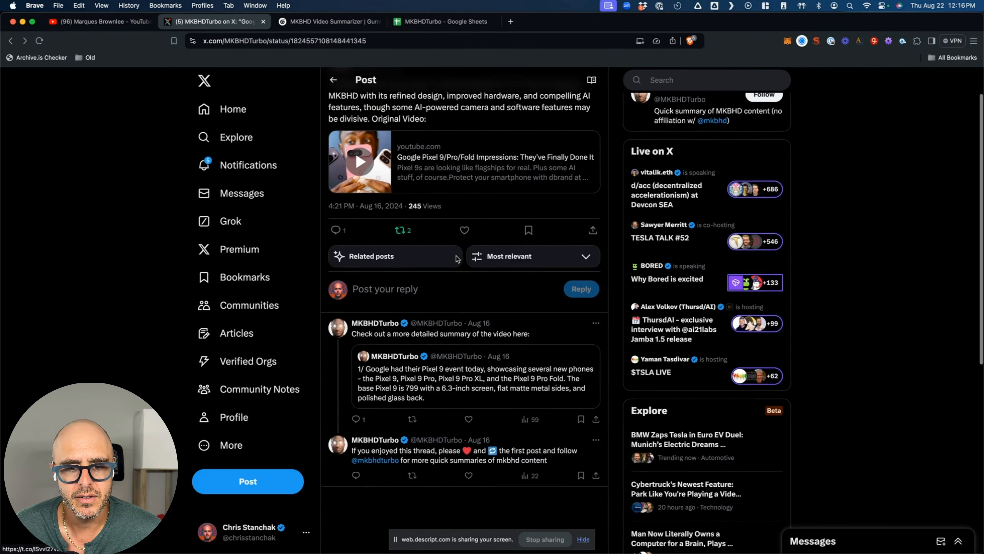
pyautogui.scroll(4, 488, 116)
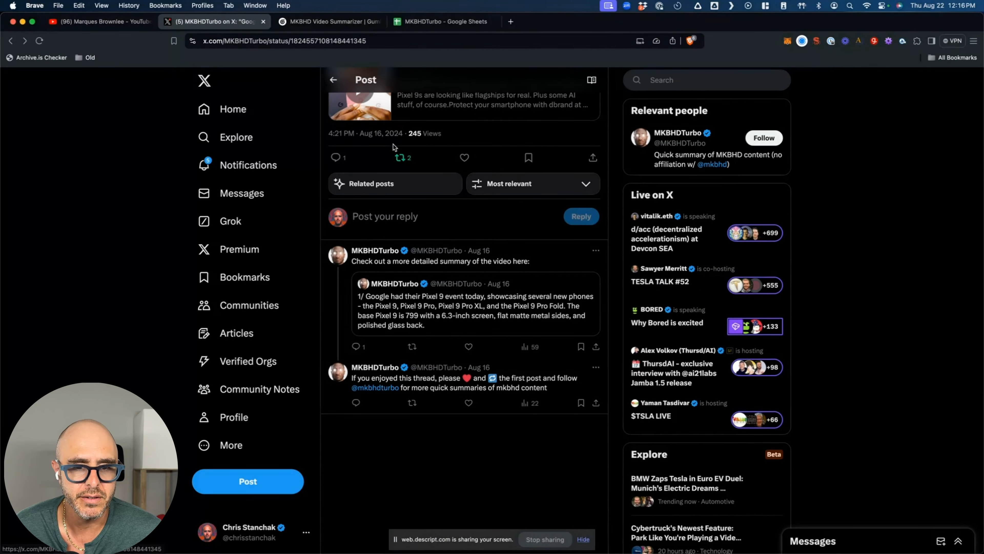
# - Compare the X replies with Gumloop's Combine Text and Input nodes, finishing on the pipeline
pyautogui.click(329, 21)
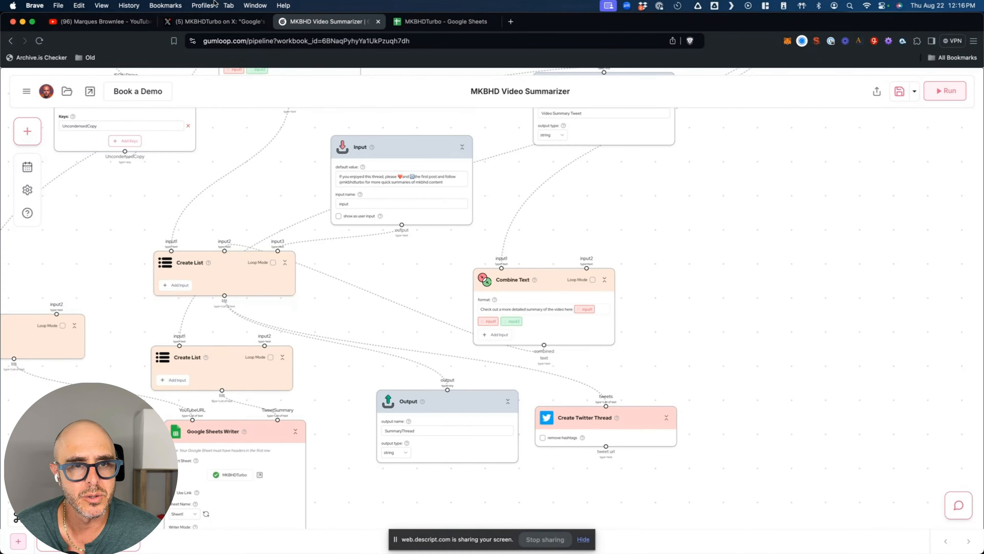
pyautogui.click(215, 21)
pyautogui.scroll(3, 451, 108)
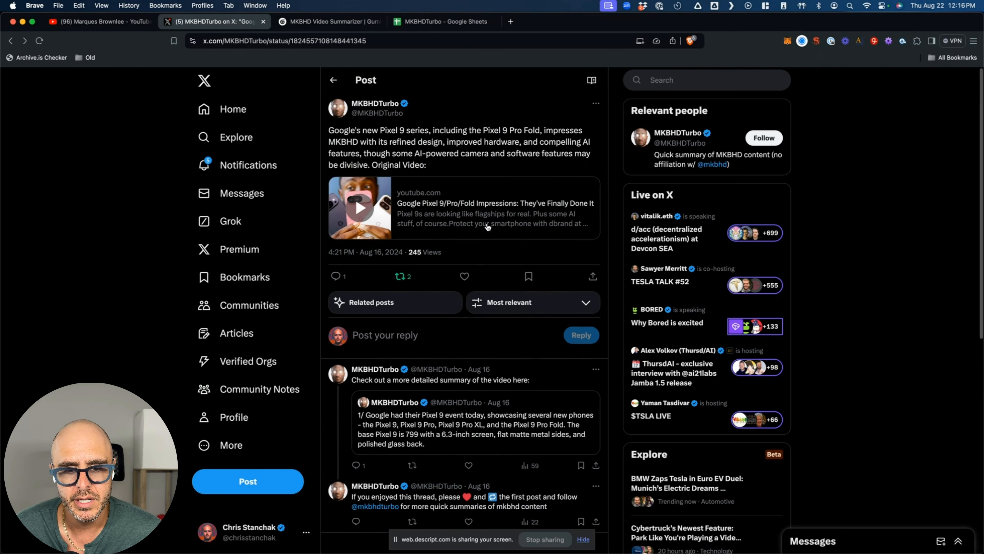
pyautogui.scroll(-6, 508, 286)
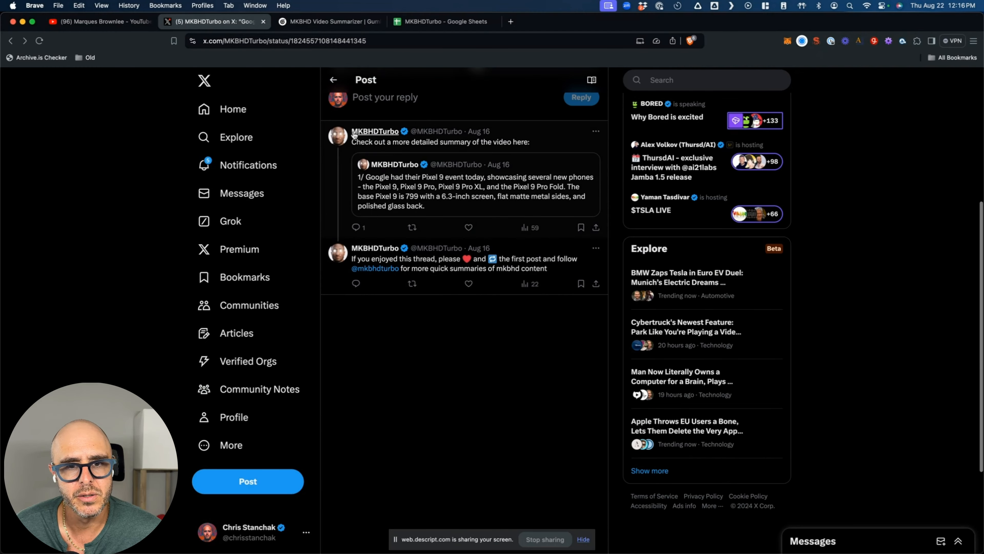
pyautogui.click(329, 20)
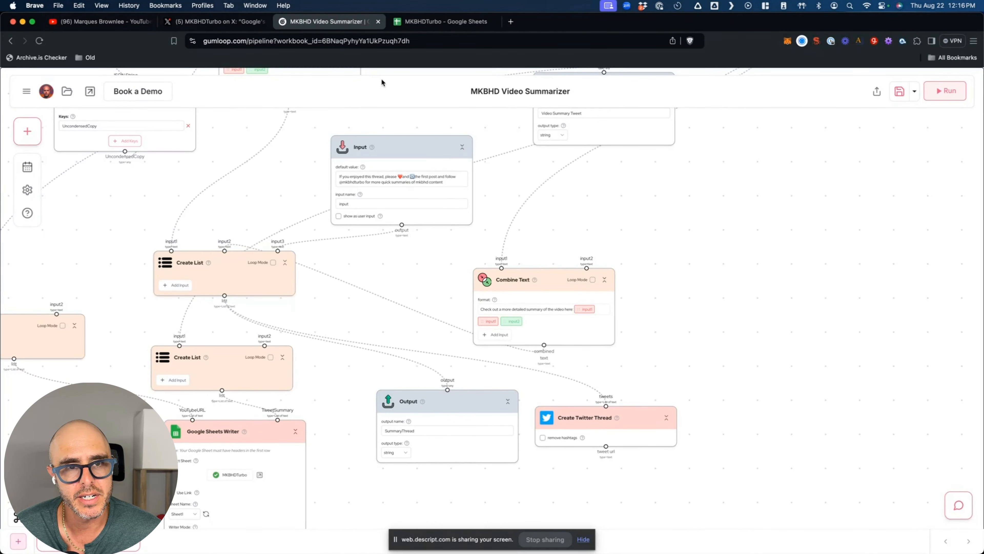
pyautogui.click(232, 22)
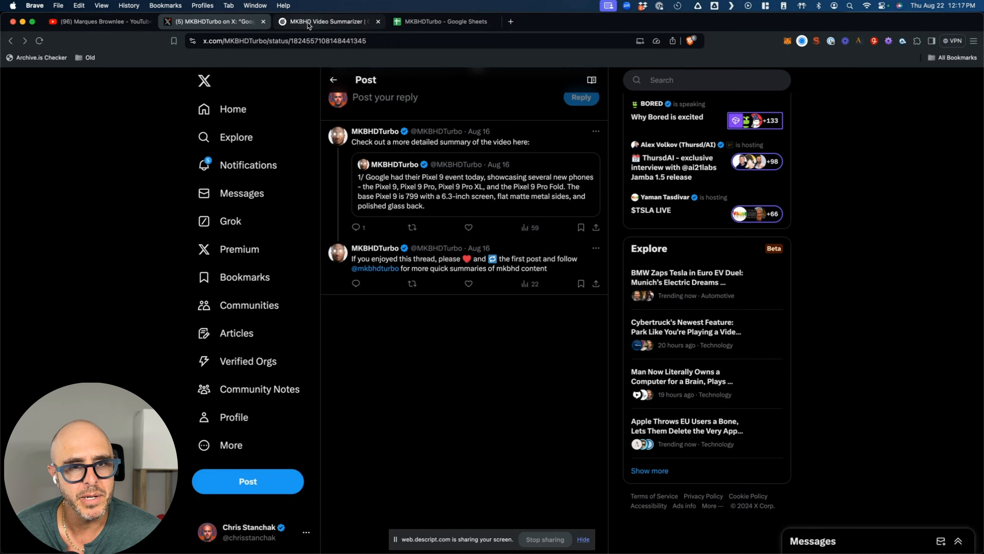
pyautogui.click(329, 22)
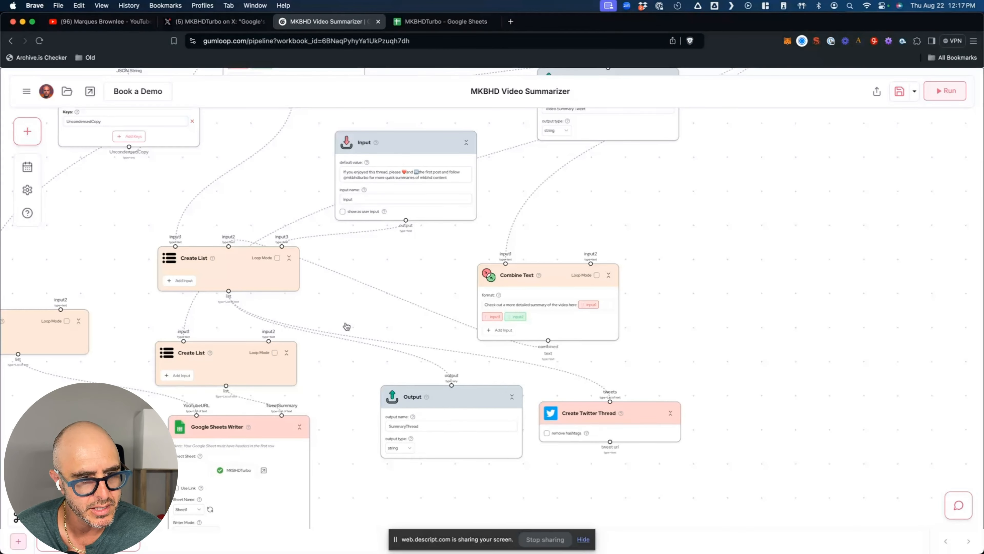
pyautogui.scroll(-2, 346, 327)
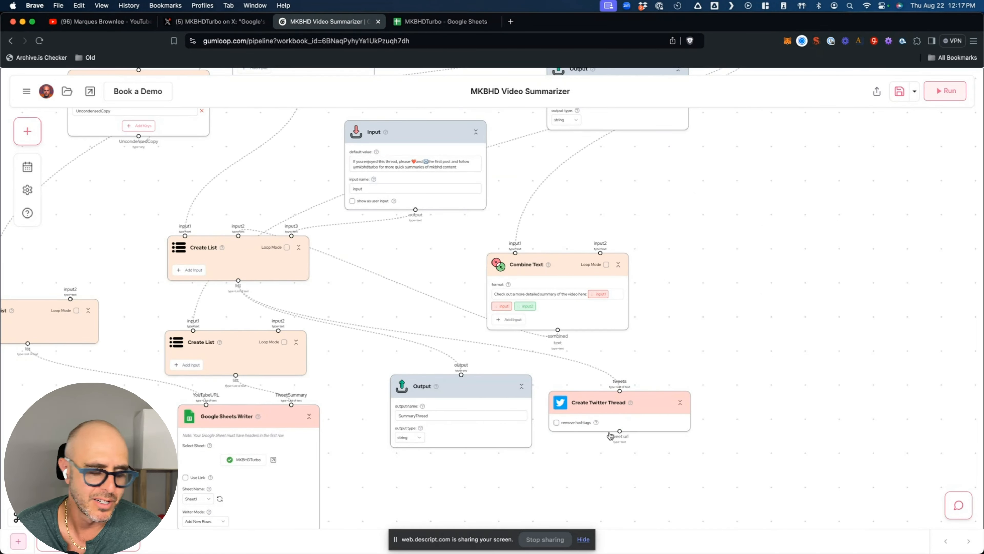
pyautogui.moveTo(618, 419)
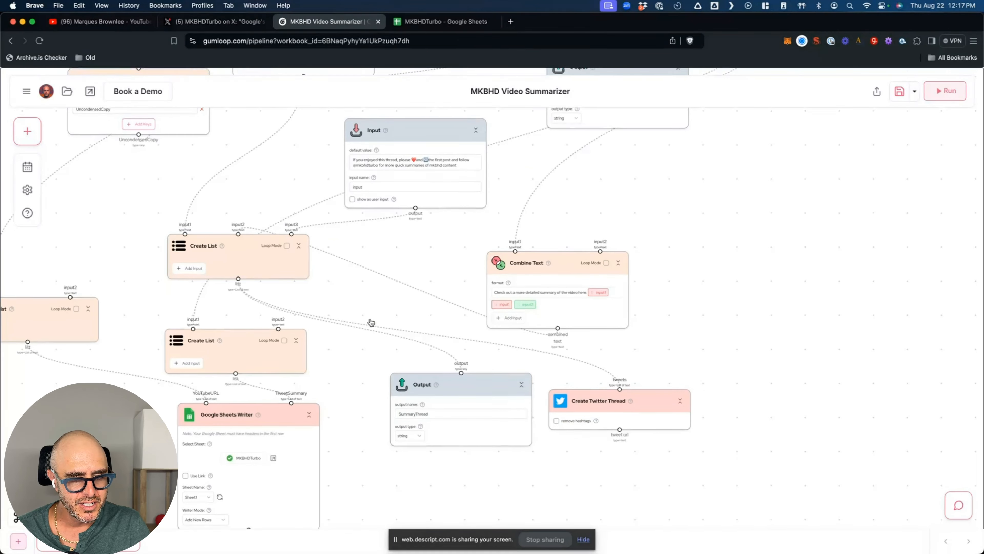
pyautogui.scroll(-2, 371, 321)
pyautogui.scroll(6, 371, 322)
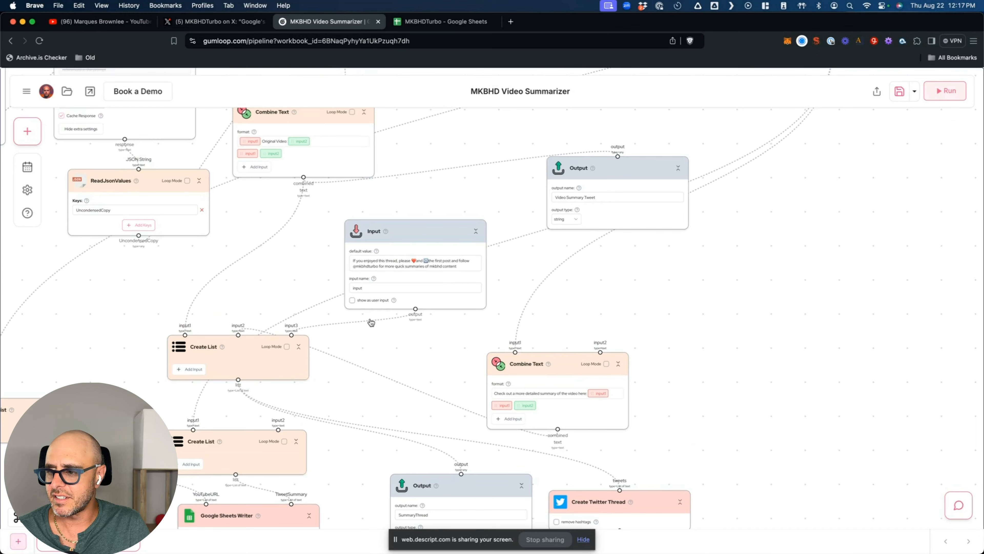
pyautogui.moveTo(395, 303)
pyautogui.scroll(10, 395, 303)
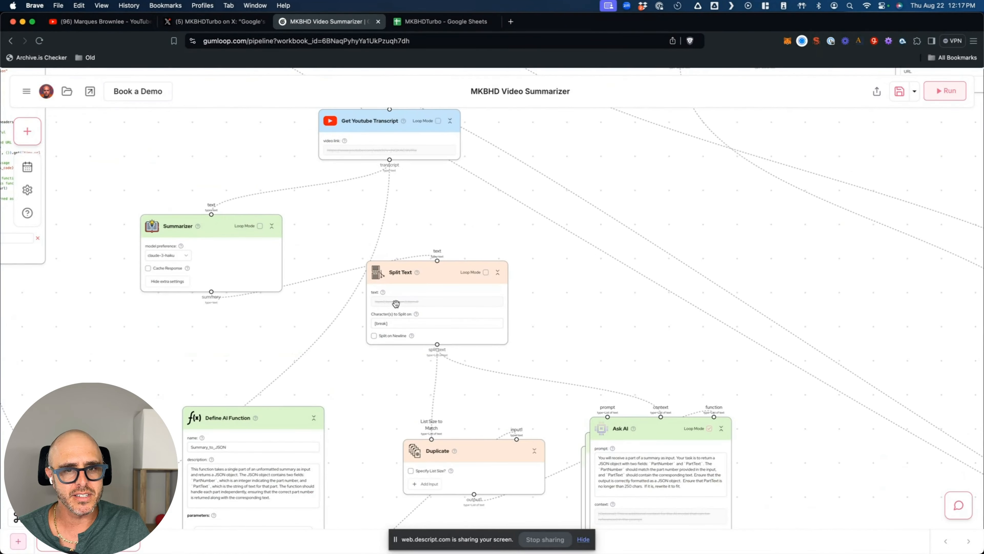
pyautogui.scroll(10, 302, 248)
pyautogui.scroll(-4, 302, 247)
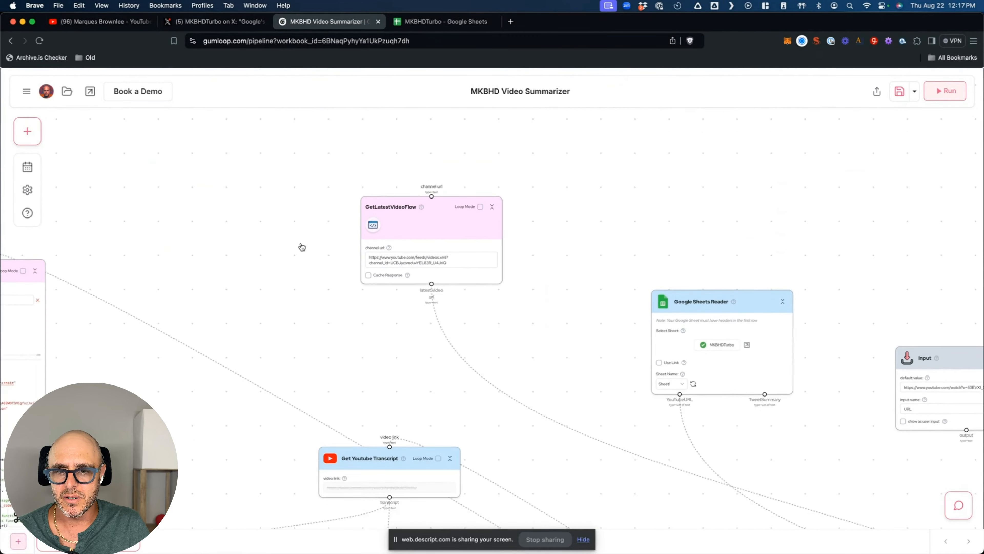
pyautogui.scroll(-5, 304, 252)
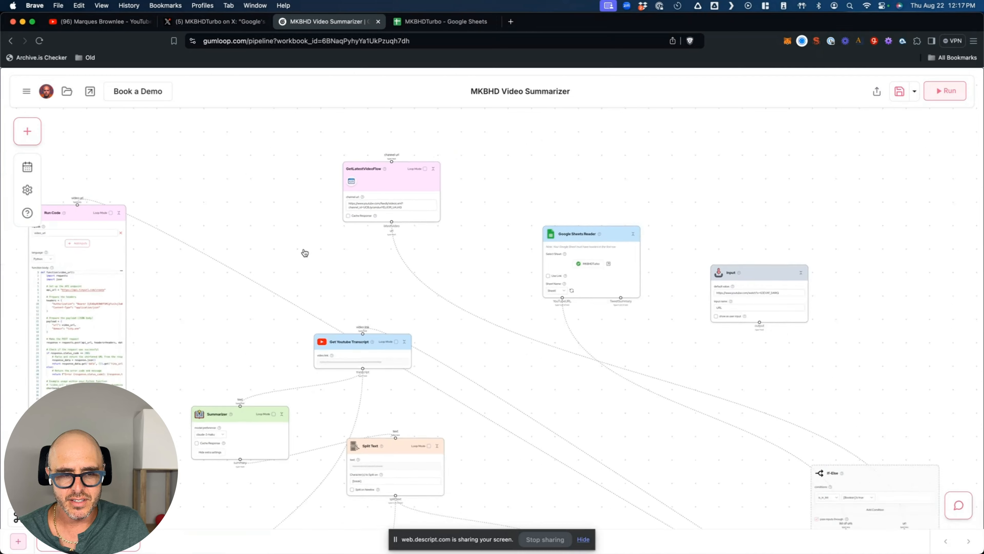
pyautogui.hscroll(-3, 408, 265)
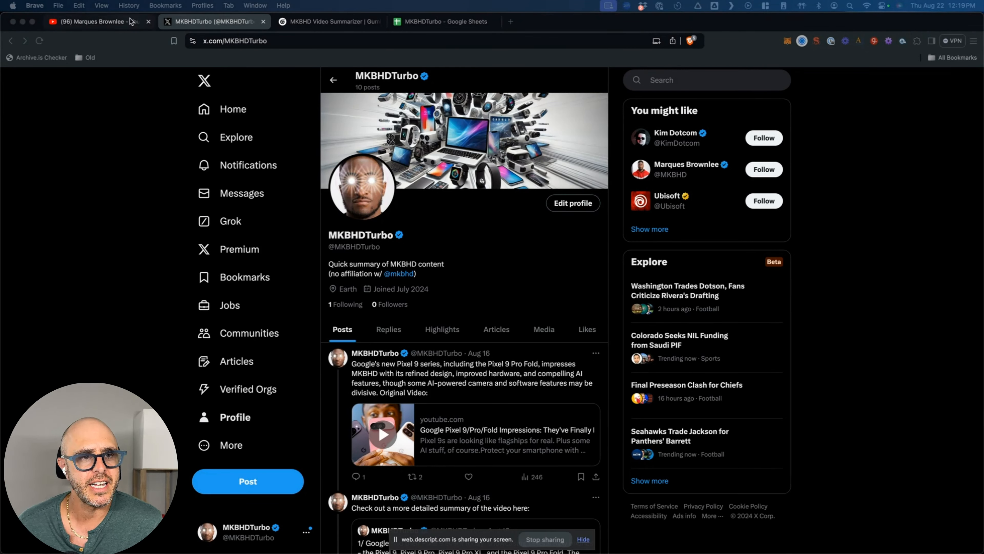
# - Reload MKBHD's YouTube videos to reveal 'Google Pixel 9/Pro Review: Gimmick or Good?', then return to Gumloop
pyautogui.click(120, 22)
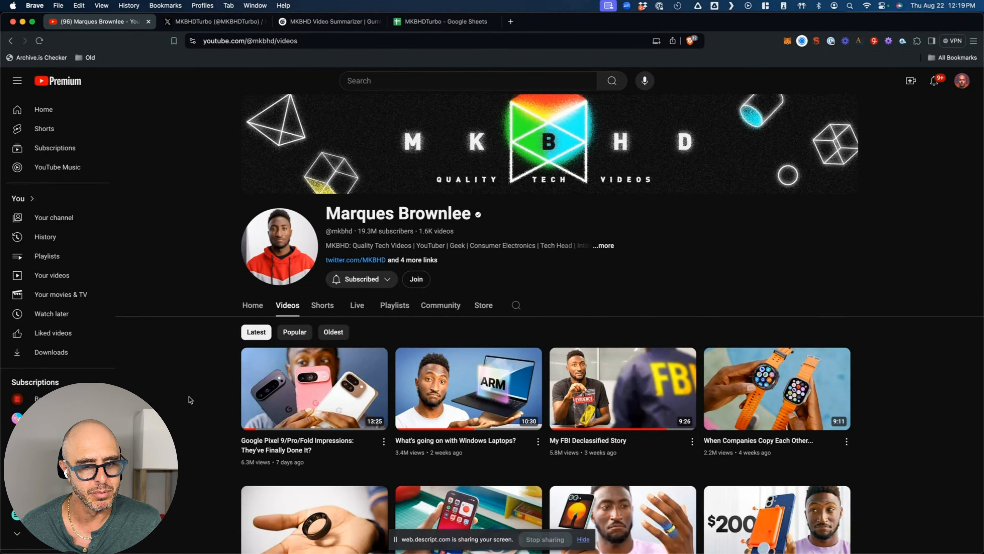
pyautogui.press('super+r')
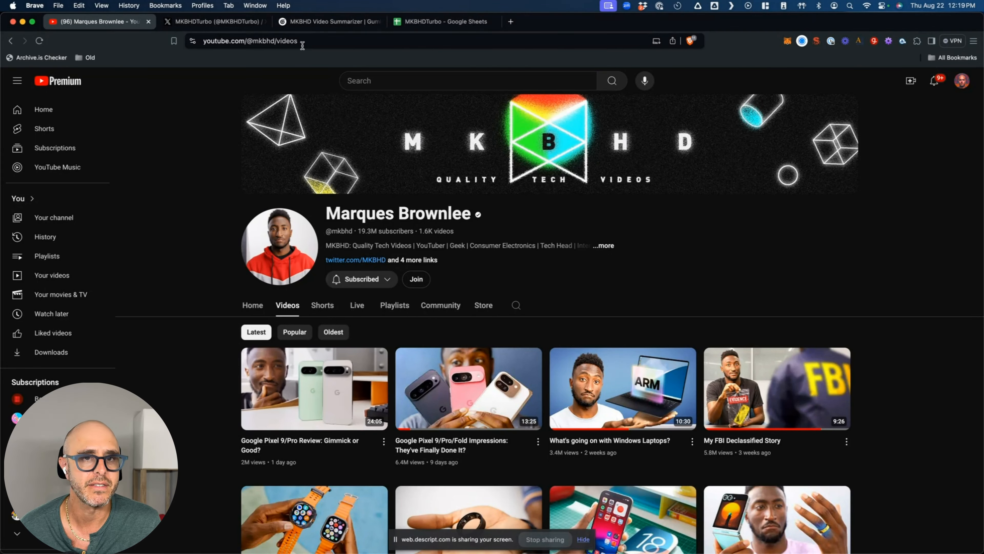
pyautogui.click(312, 22)
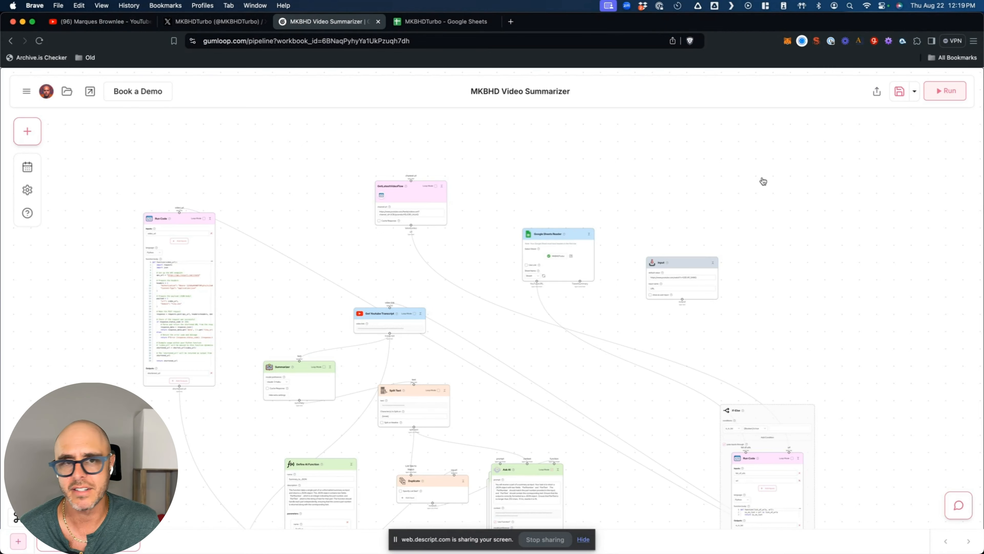
# - Check the logged video and tweet in Google Sheets, then run the MKBHD Video Summarizer pipeline
pyautogui.click(436, 24)
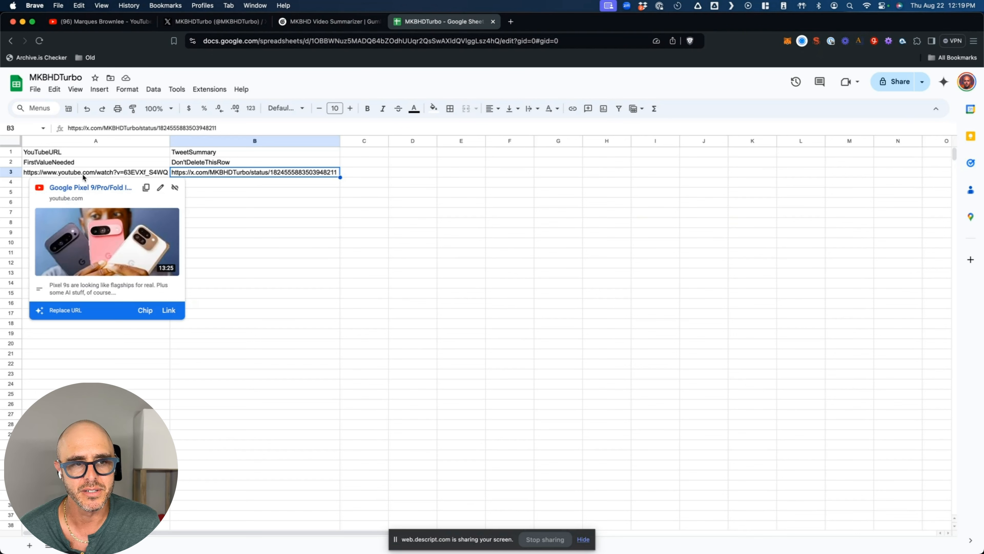
pyautogui.click(311, 22)
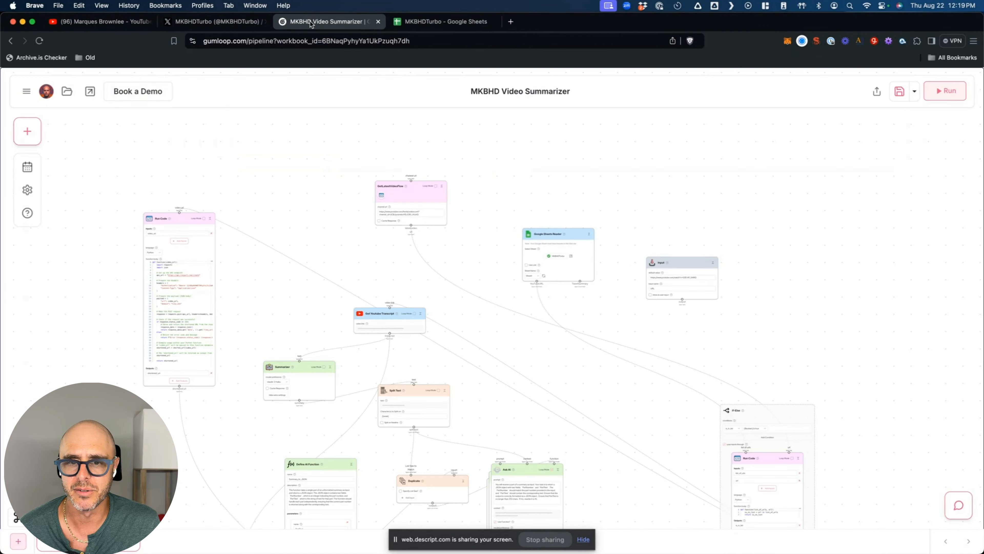
pyautogui.scroll(-15, 732, 310)
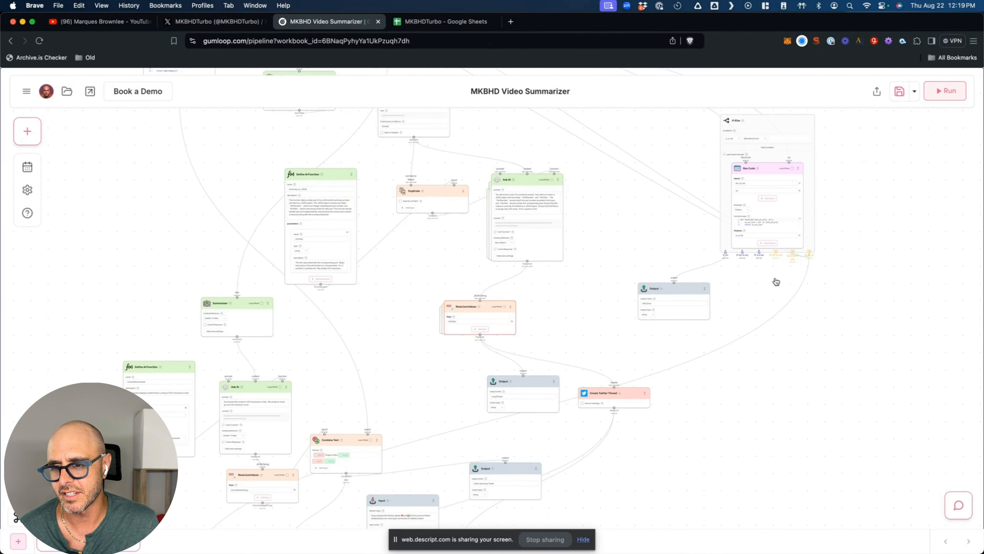
pyautogui.scroll(5, 748, 258)
pyautogui.scroll(-3, 748, 259)
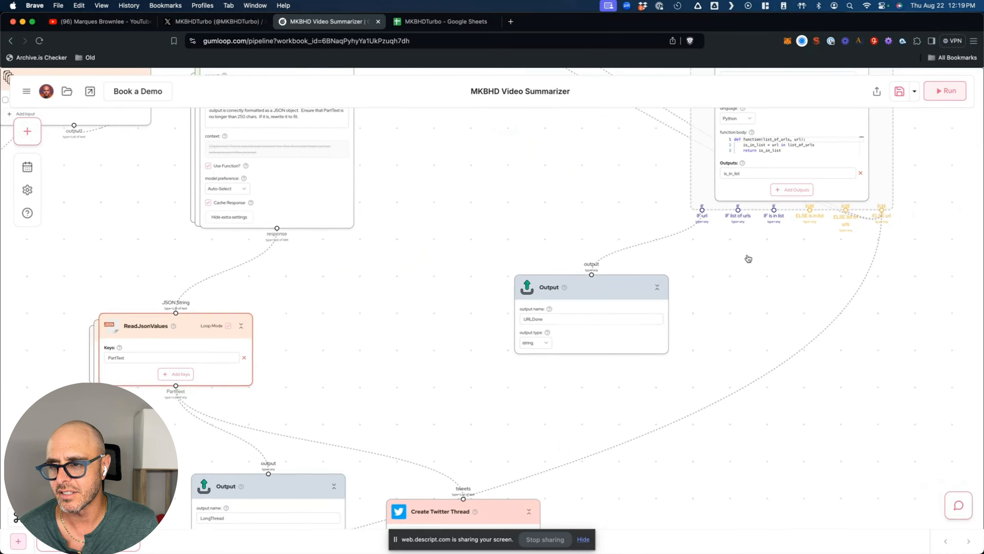
pyautogui.scroll(5, 844, 242)
pyautogui.scroll(-8, 845, 242)
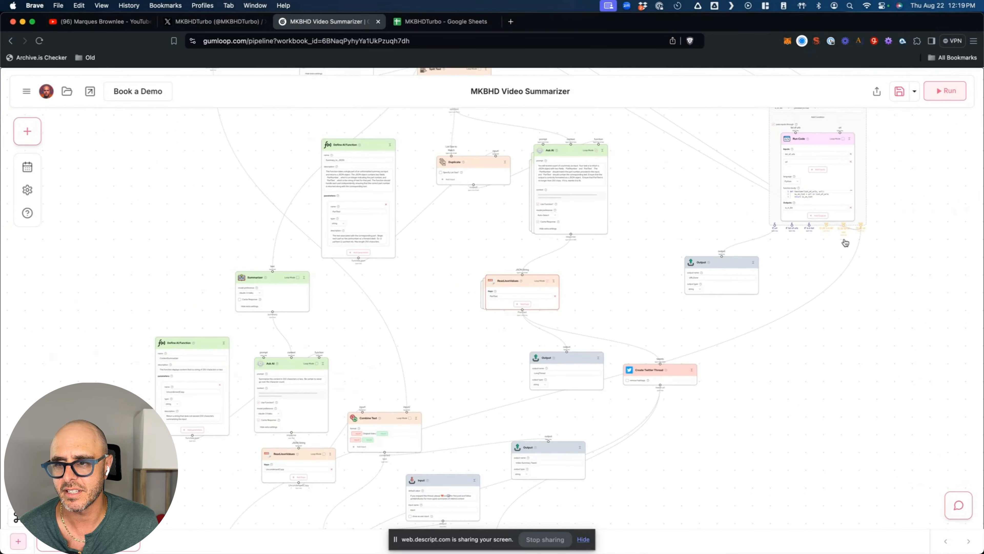
pyautogui.hscroll(5, 720, 363)
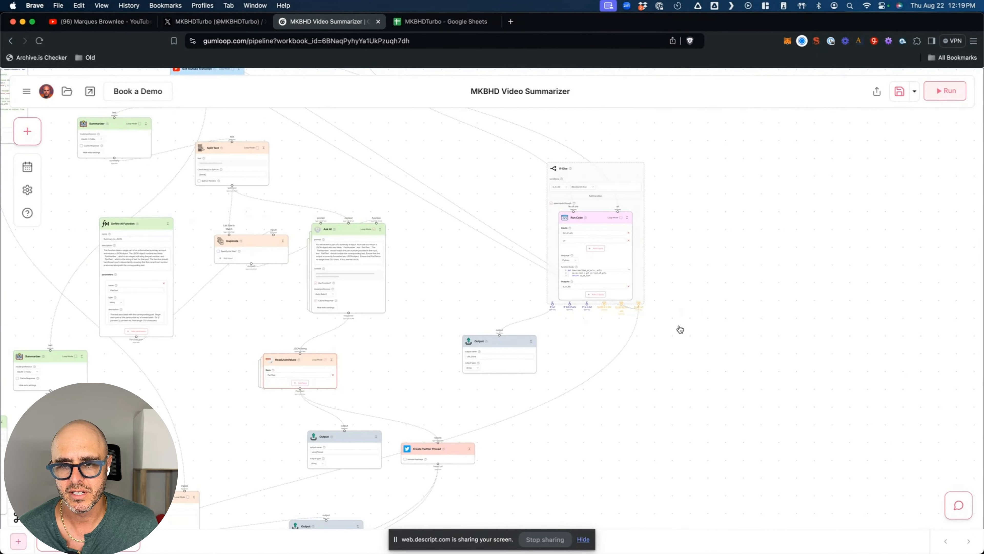
pyautogui.scroll(8, 677, 330)
pyautogui.scroll(3, 641, 289)
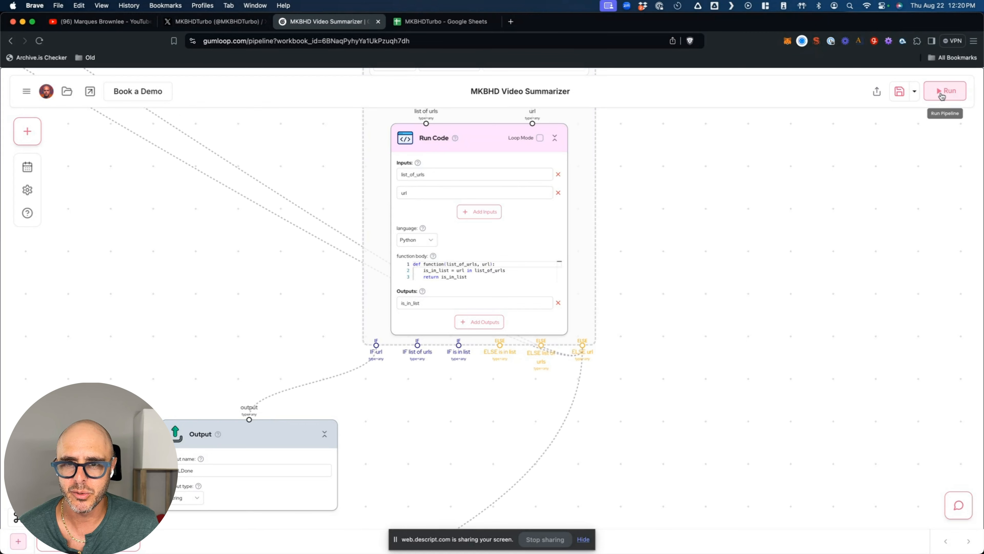
pyautogui.click(946, 91)
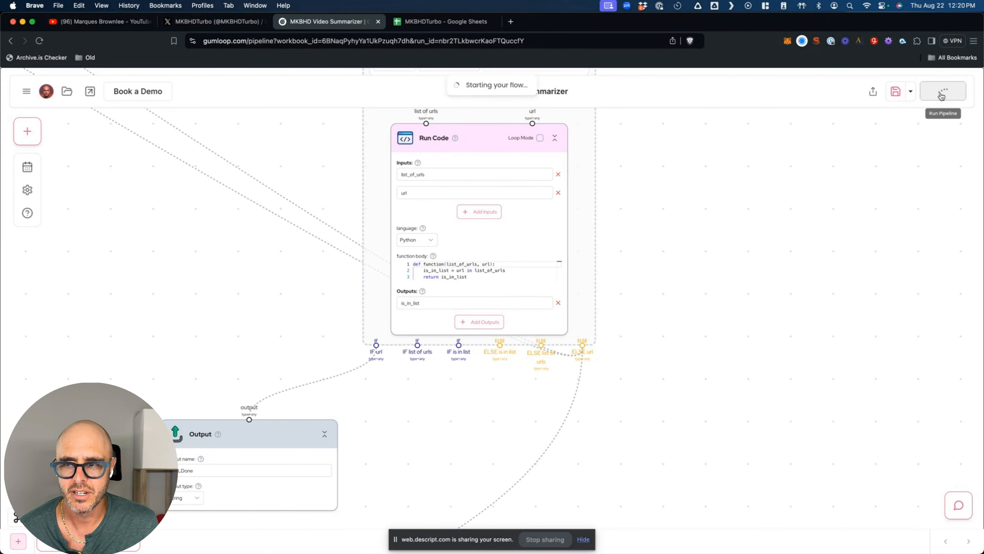
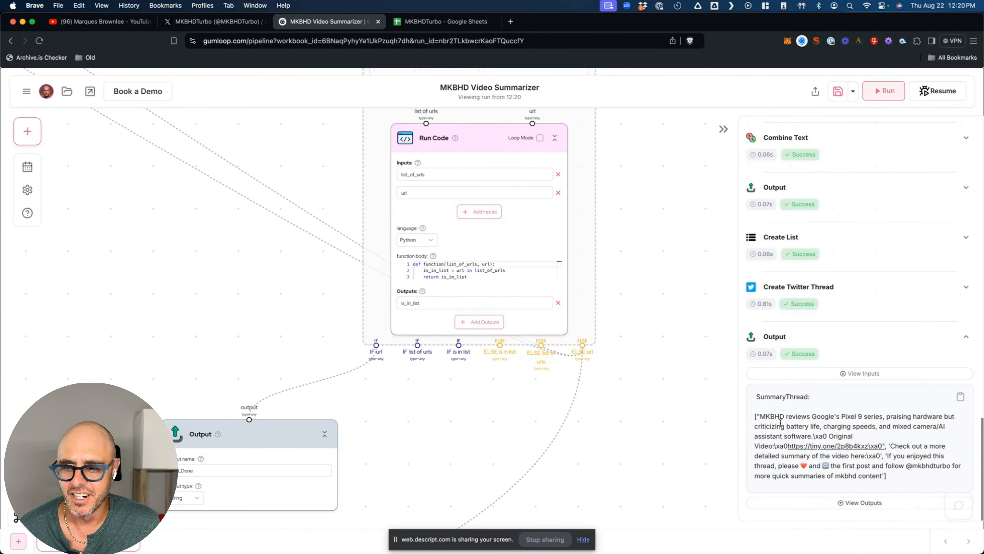
# - After reviewing the SummaryThread output, switch to the summary bot's X profile
pyautogui.click(237, 23)
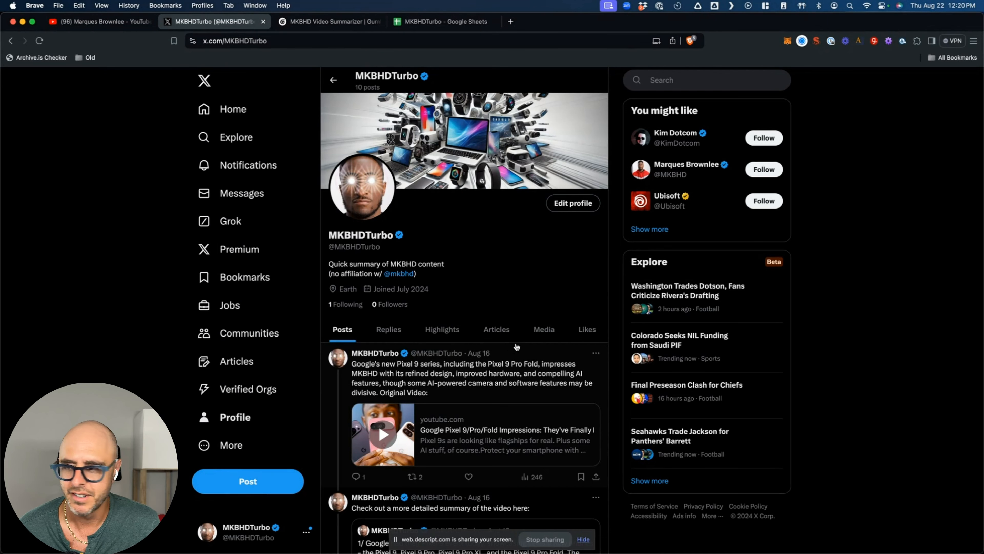
# - Reload the X profile, inspect the new Pixel 9 'detailed summary' post, then return to Gumloop
pyautogui.press('super+r')
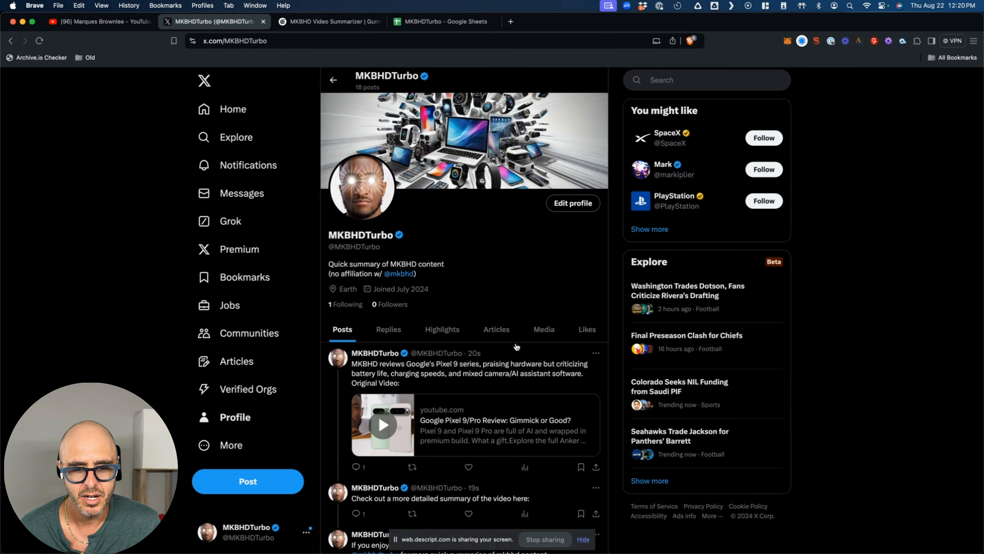
pyautogui.scroll(-2, 517, 347)
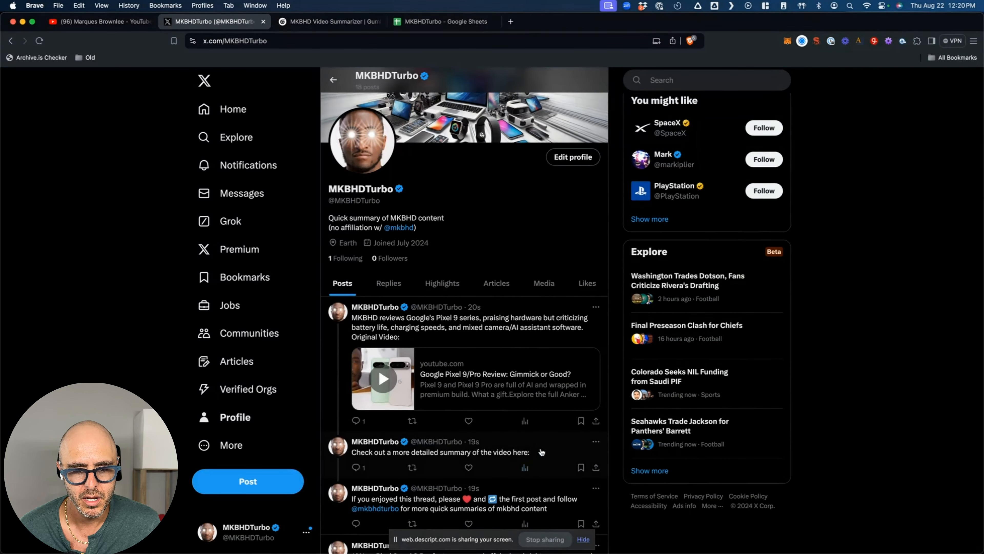
pyautogui.click(542, 453)
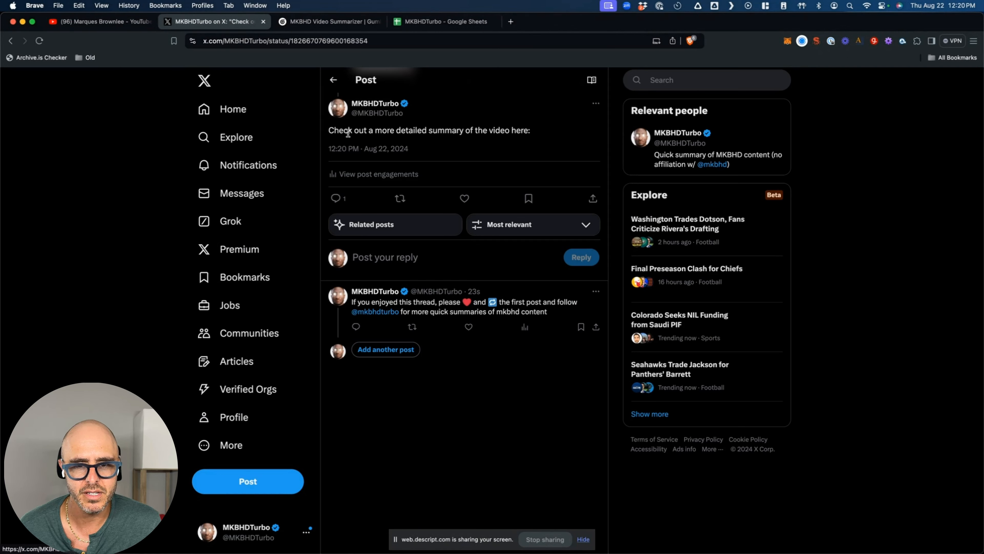
pyautogui.moveTo(551, 133); pyautogui.dragTo(325, 133)
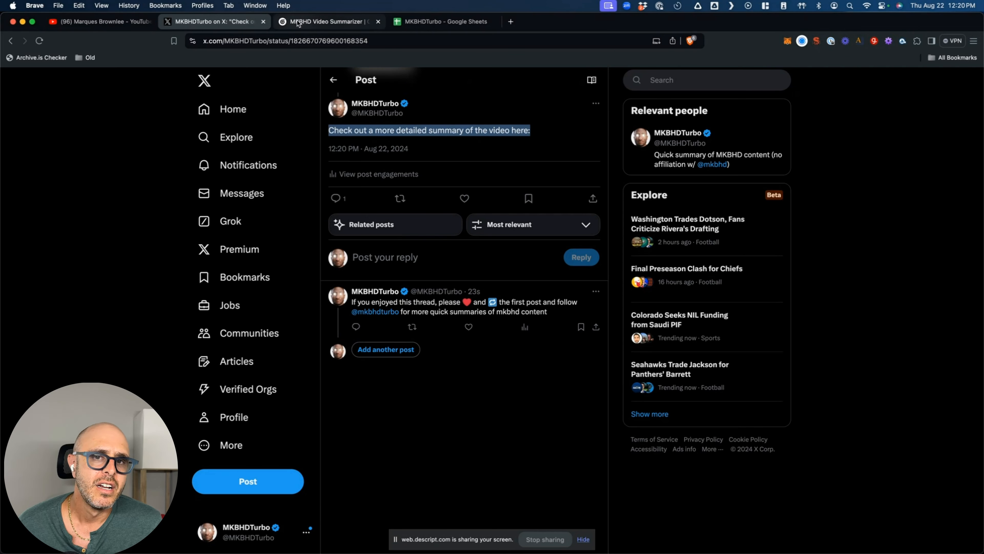
pyautogui.click(334, 79)
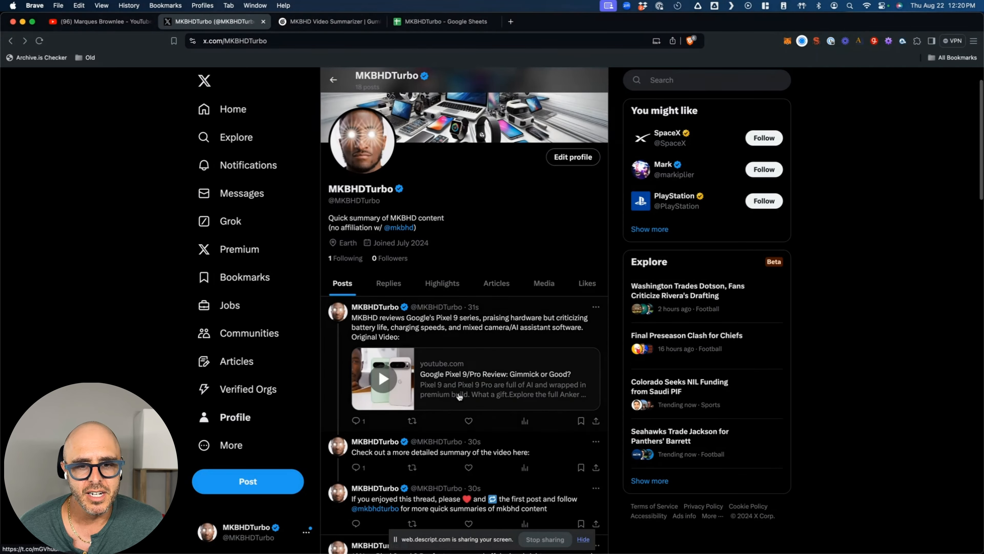
pyautogui.scroll(-5, 479, 361)
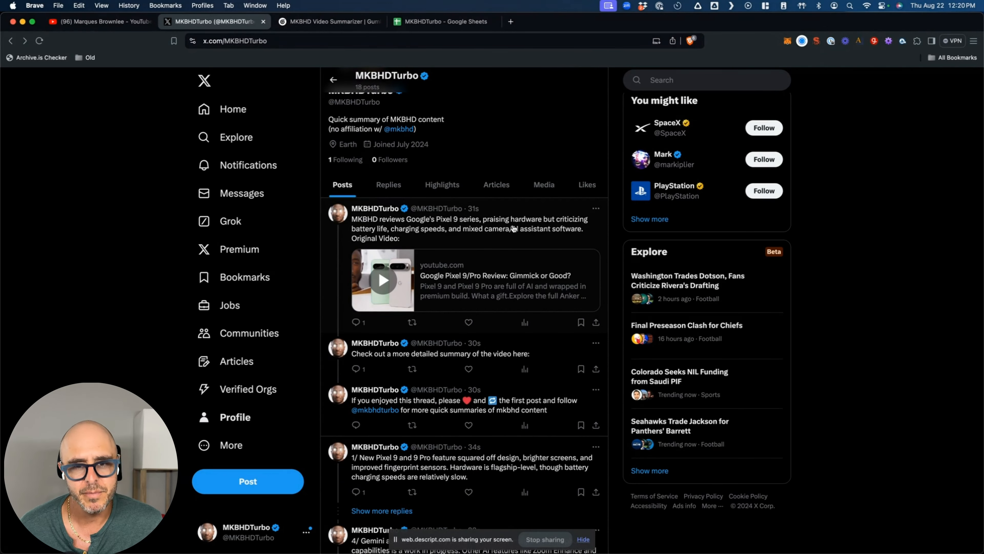
pyautogui.click(422, 25)
pyautogui.click(366, 27)
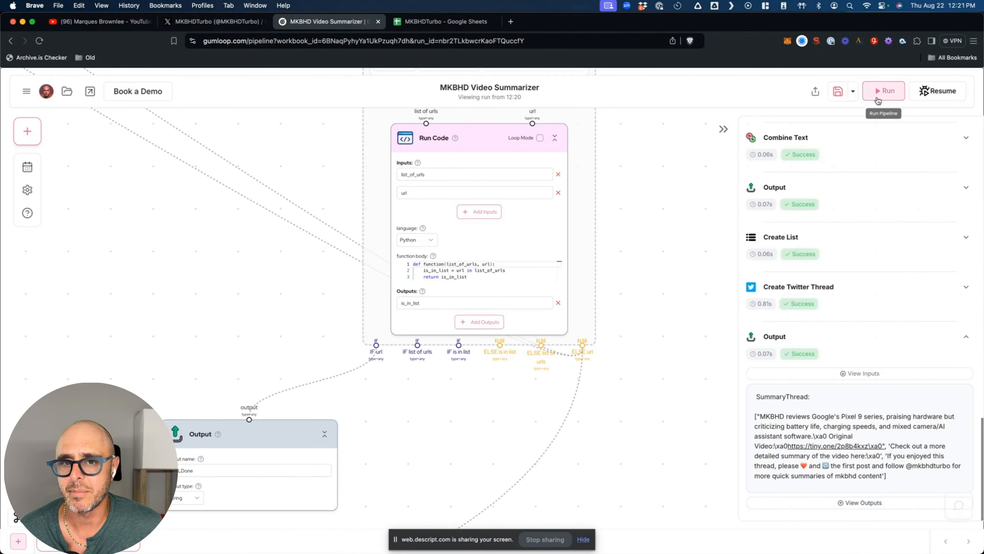
# - Rerun the summarizer flow and check the logged video and tweet rows in Google Sheets
pyautogui.click(879, 92)
pyautogui.click(441, 21)
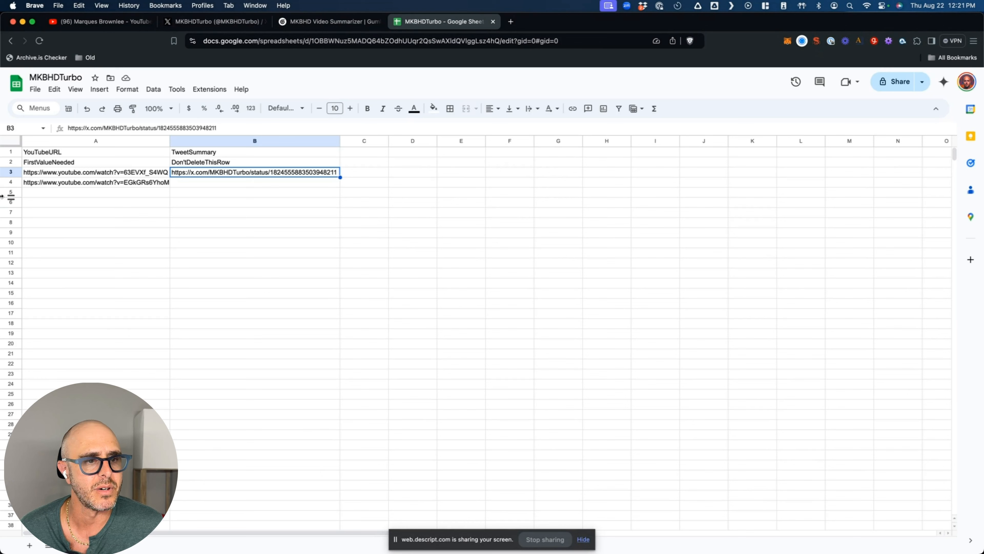
pyautogui.click(234, 185)
pyautogui.click(294, 22)
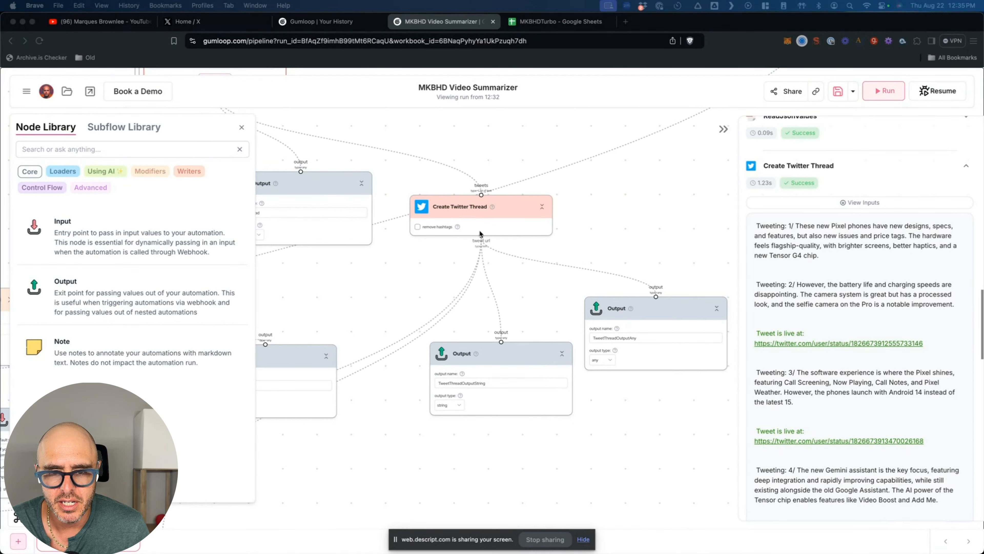
# - Inspect the run around Create Twitter Thread, confirming both Output nodes returned None
pyautogui.scroll(5, 487, 214)
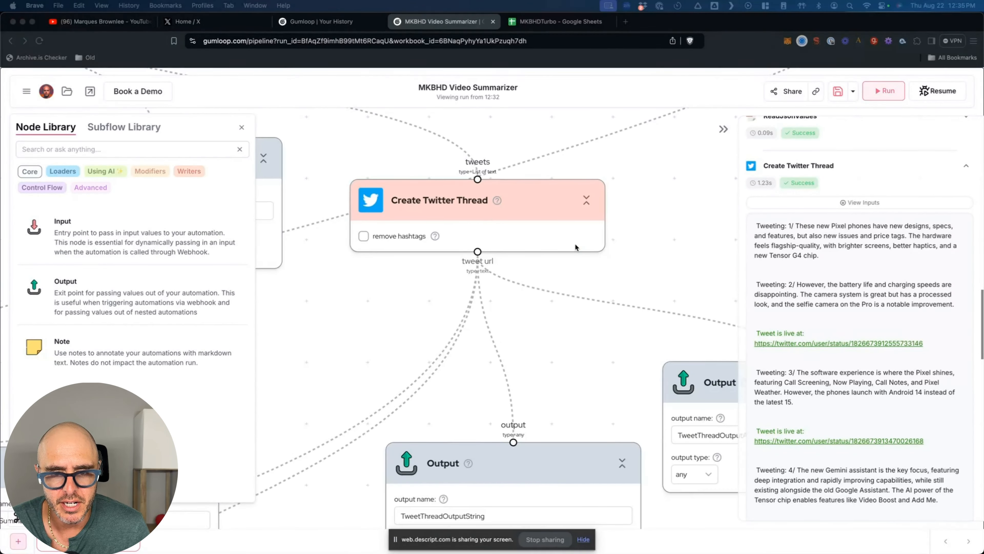
pyautogui.scroll(-5, 575, 245)
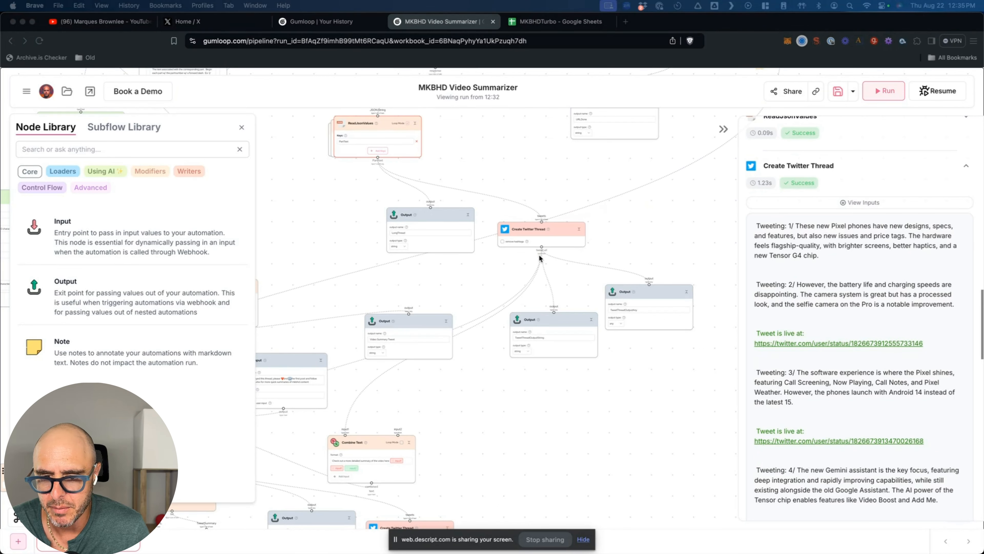
pyautogui.hscroll(5, 634, 344)
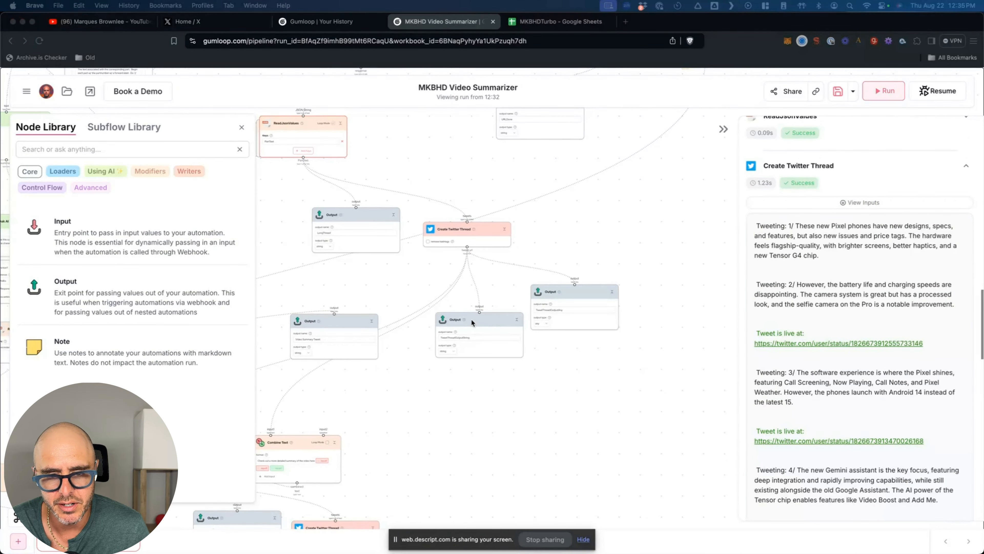
pyautogui.scroll(5, 465, 300)
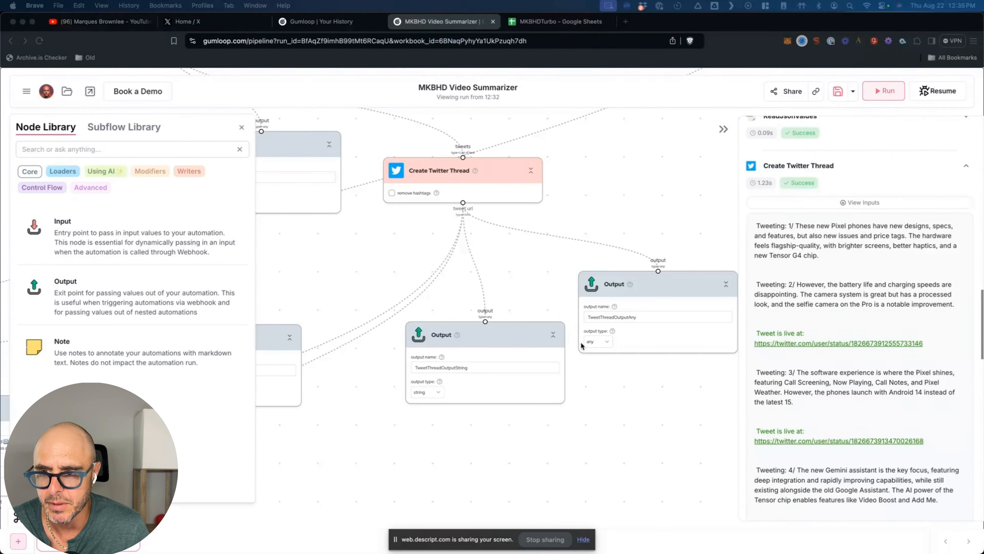
pyautogui.scroll(3, 822, 271)
pyautogui.scroll(-10, 822, 272)
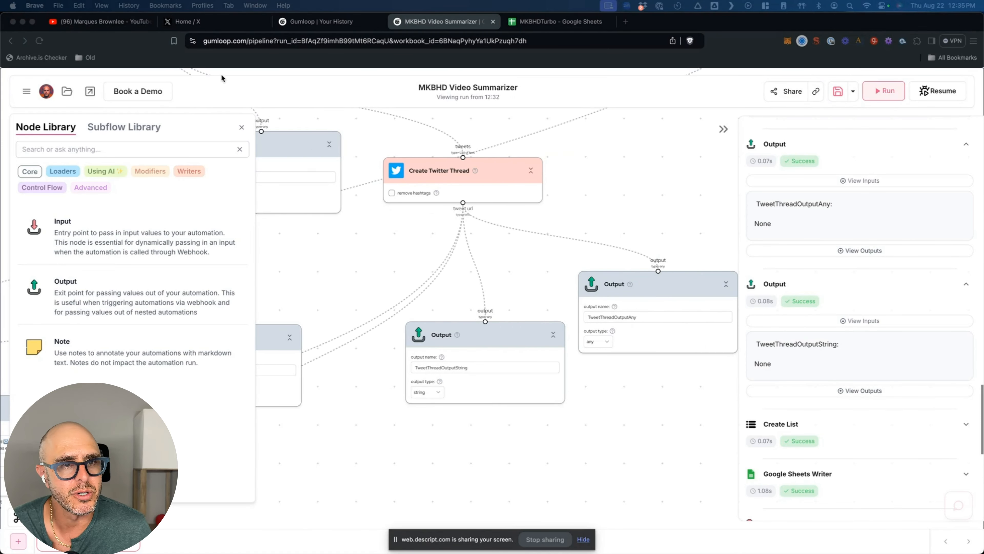
pyautogui.click(222, 23)
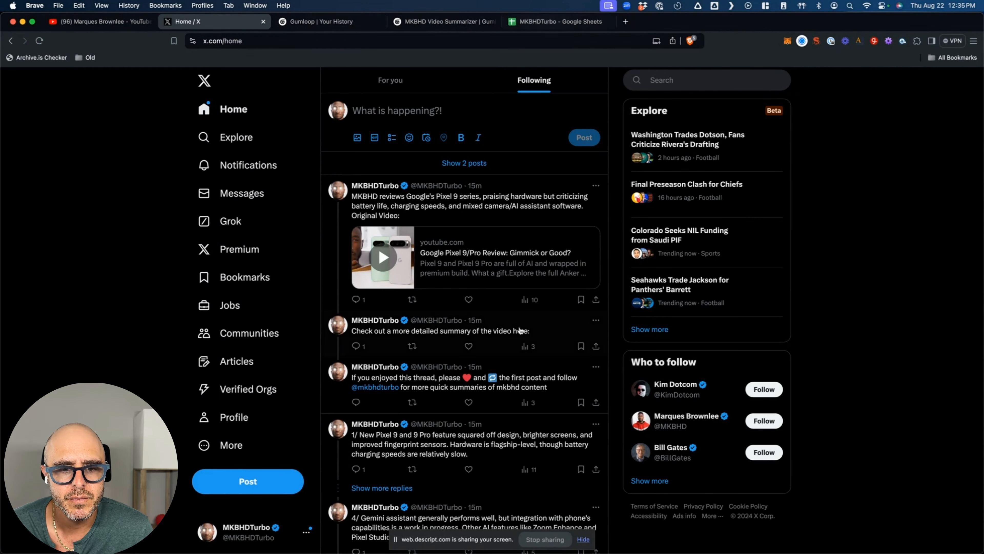
# - Load the two newest posts into the X feed and delete the newest one
pyautogui.scroll(-3, 369, 428)
pyautogui.scroll(-5, 368, 428)
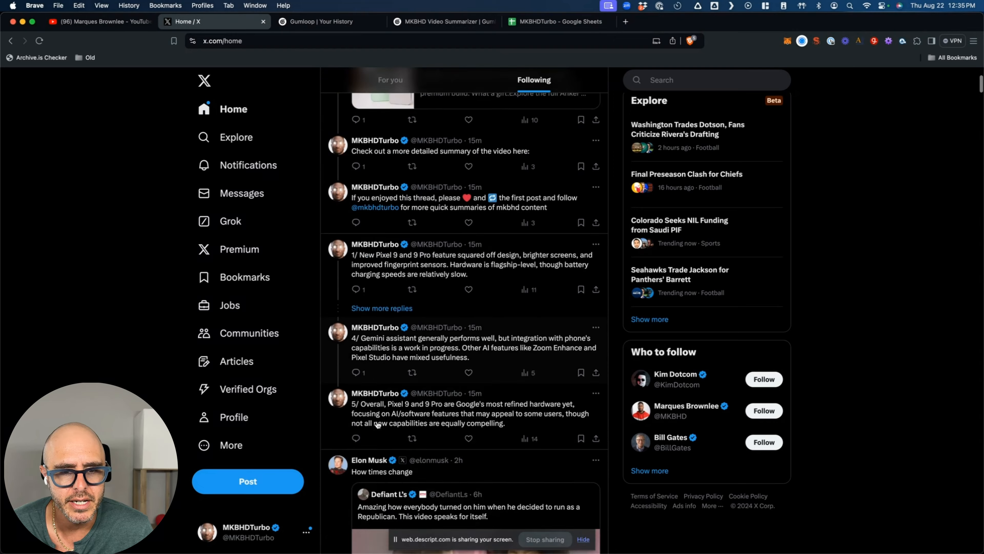
pyautogui.scroll(7, 382, 421)
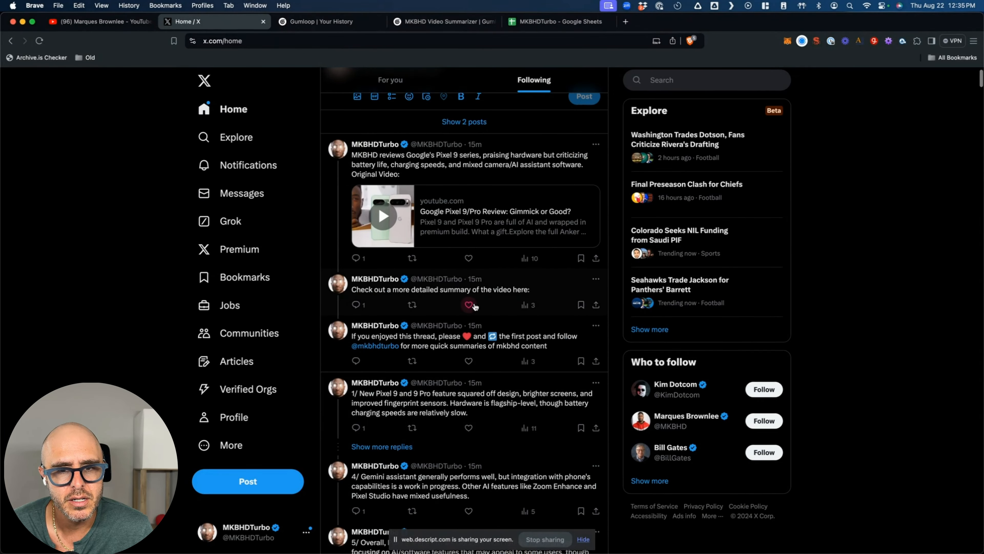
pyautogui.scroll(2, 464, 182)
pyautogui.click(464, 163)
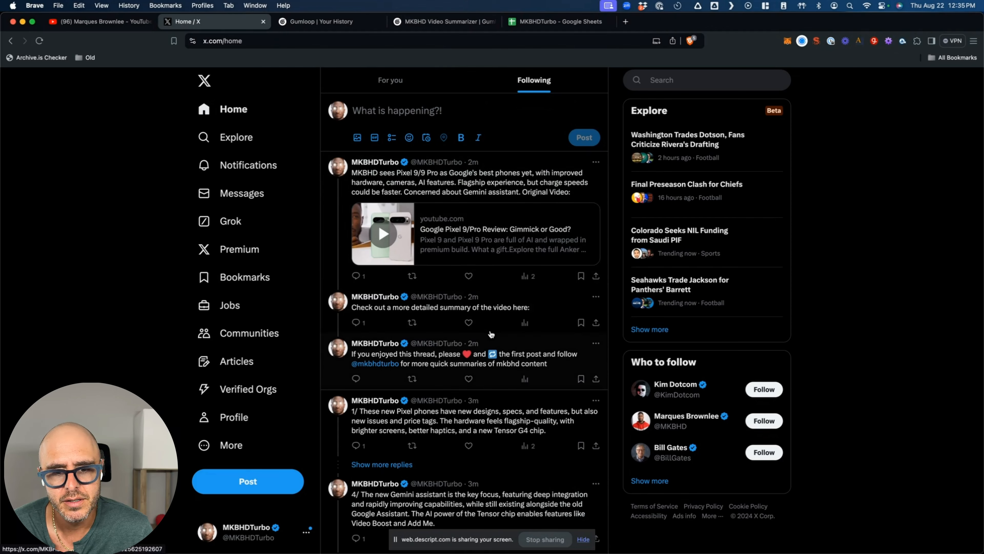
pyautogui.scroll(-2, 513, 292)
pyautogui.scroll(-1, 511, 287)
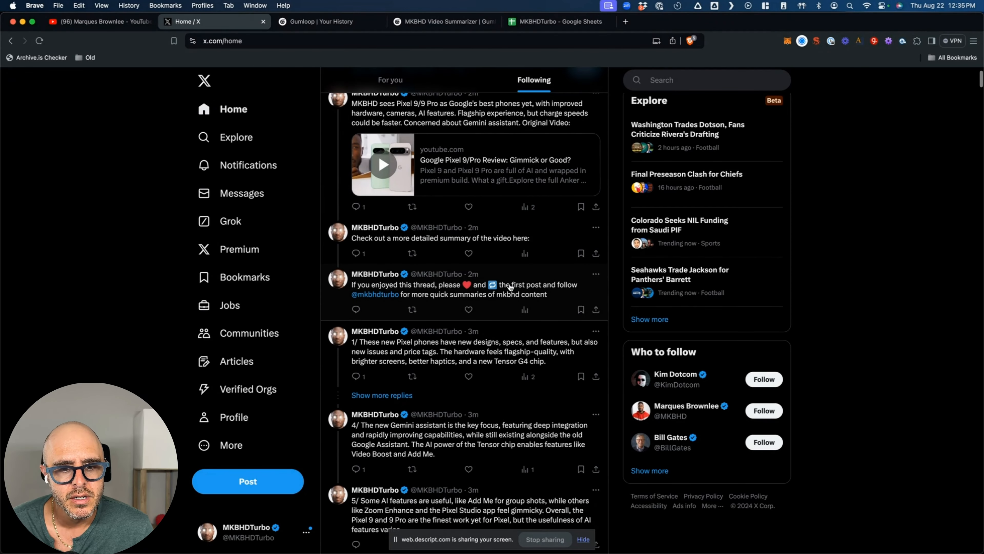
pyautogui.scroll(3, 538, 283)
pyautogui.click(596, 143)
pyautogui.click(523, 152)
pyautogui.click(471, 333)
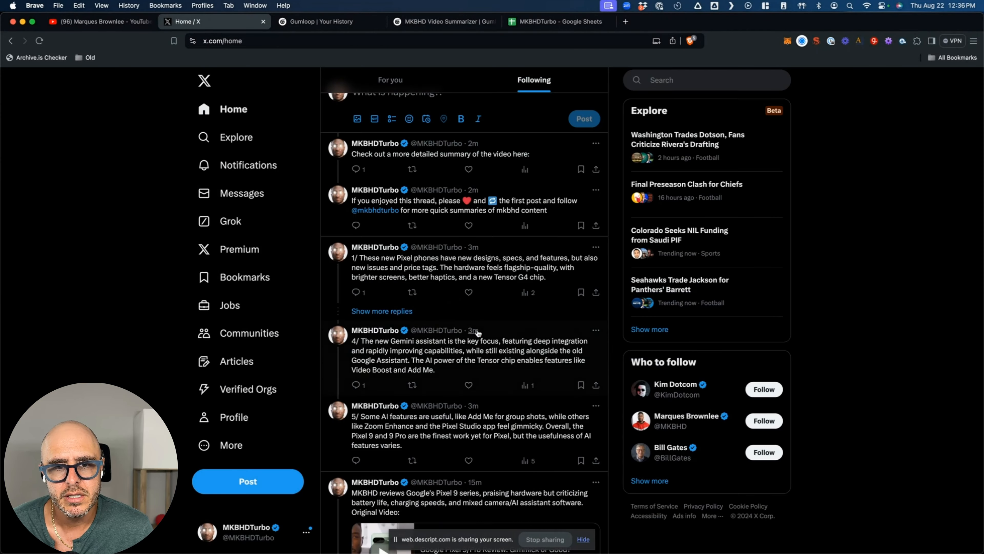
# - Delete the detailed-summary post and the thread-promotion post
pyautogui.click(596, 163)
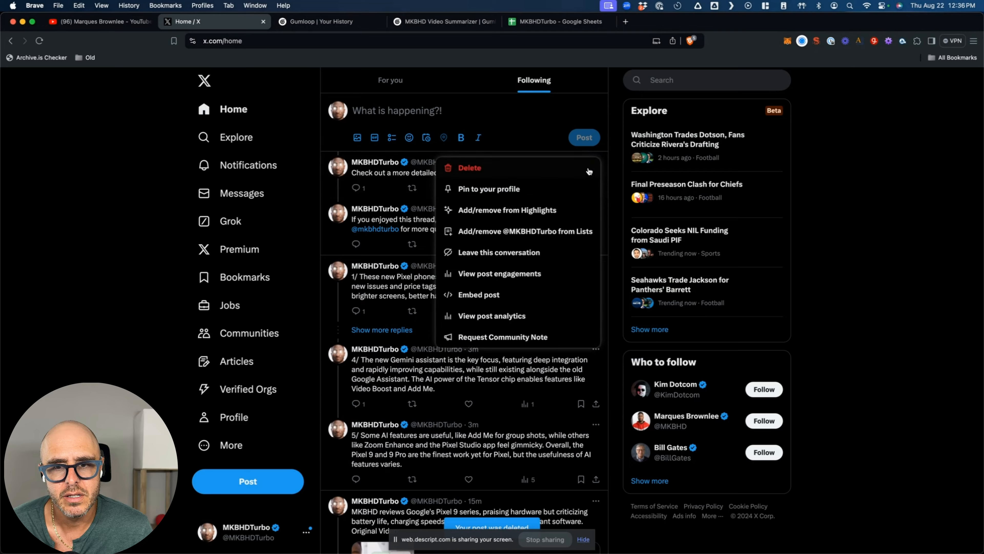
pyautogui.click(542, 169)
pyautogui.click(487, 328)
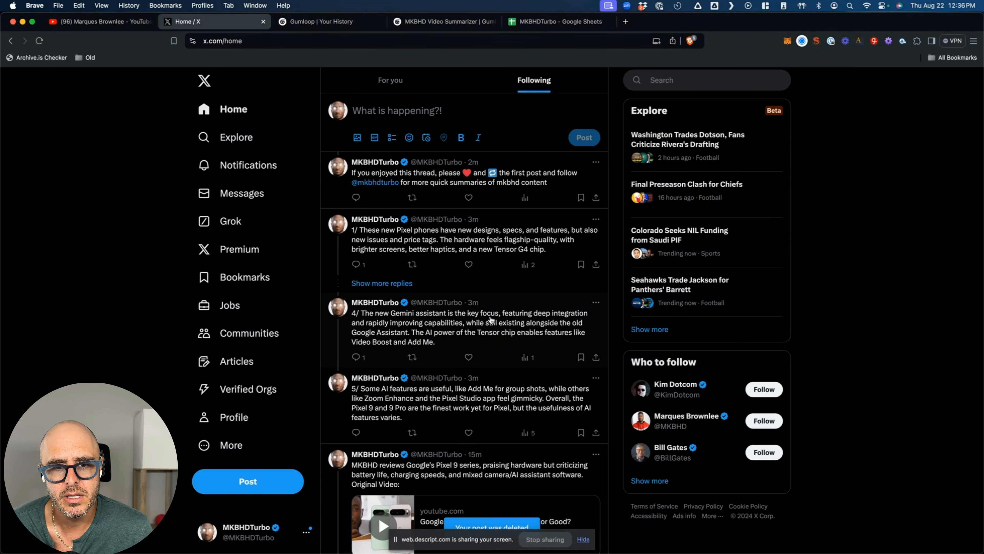
pyautogui.click(596, 163)
pyautogui.click(514, 174)
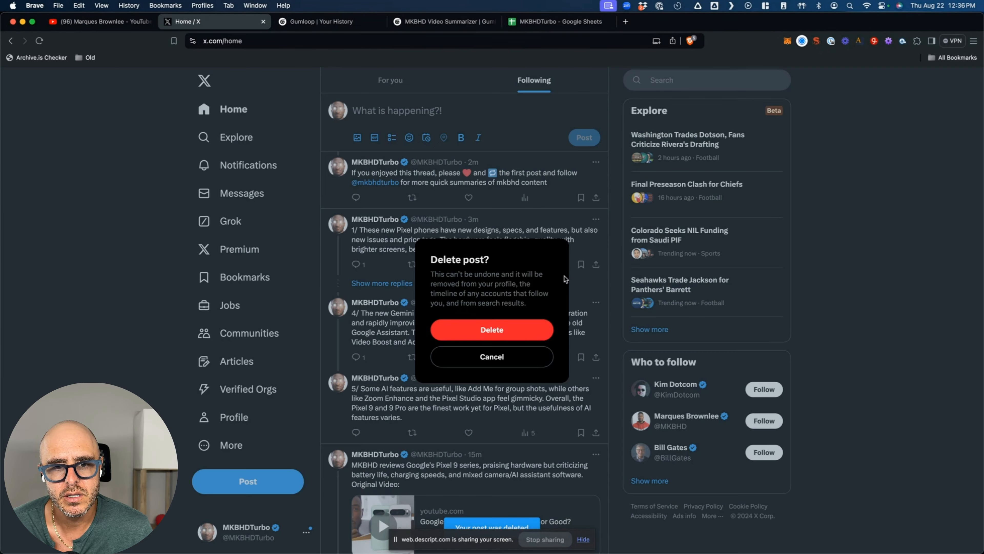
pyautogui.click(520, 331)
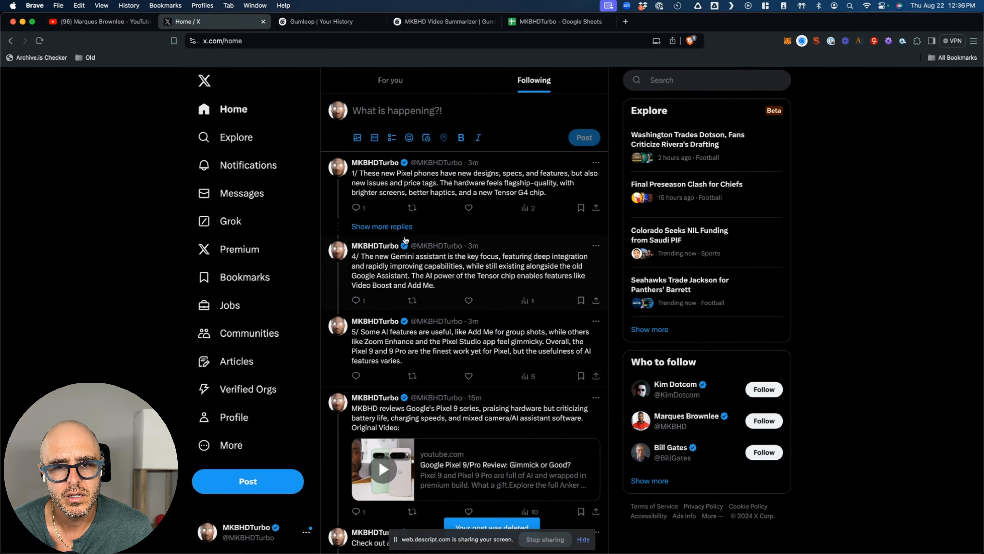
# - Review the full numbered thread, then delete the next thread post from the home feed
pyautogui.click(401, 227)
pyautogui.scroll(-10, 392, 260)
pyautogui.scroll(10, 390, 258)
pyautogui.click(333, 80)
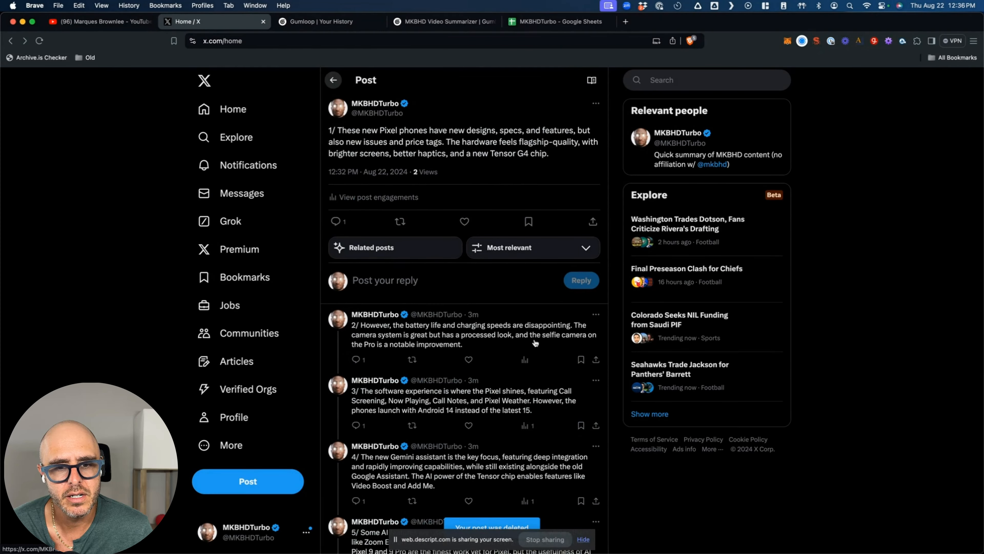
pyautogui.scroll(-2, 530, 332)
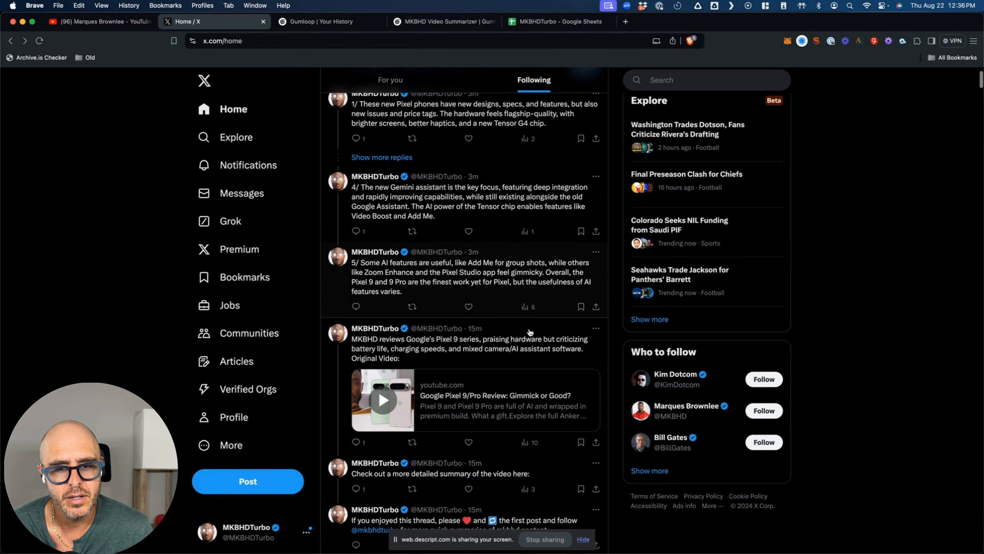
pyautogui.scroll(-2, 530, 332)
pyautogui.click(596, 258)
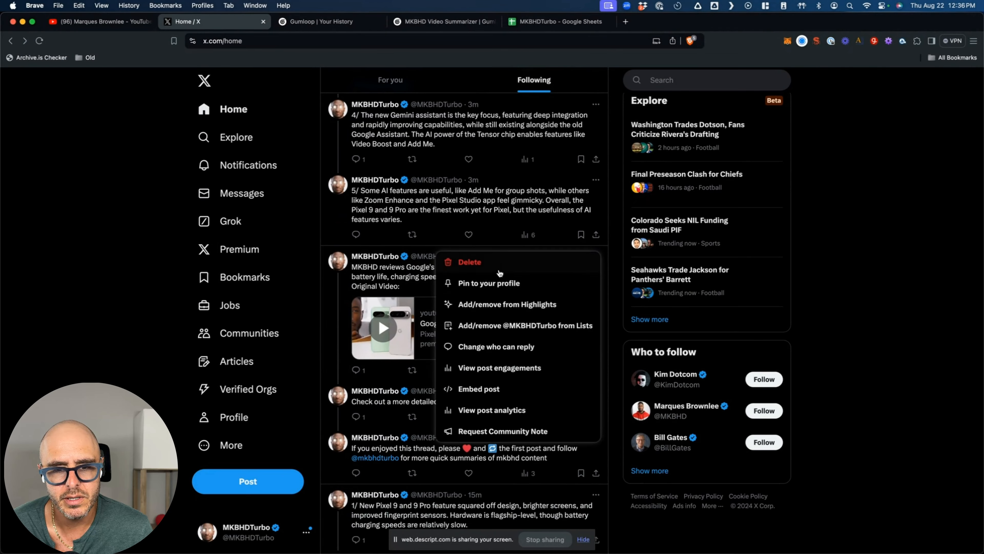
pyautogui.click(491, 265)
pyautogui.click(489, 329)
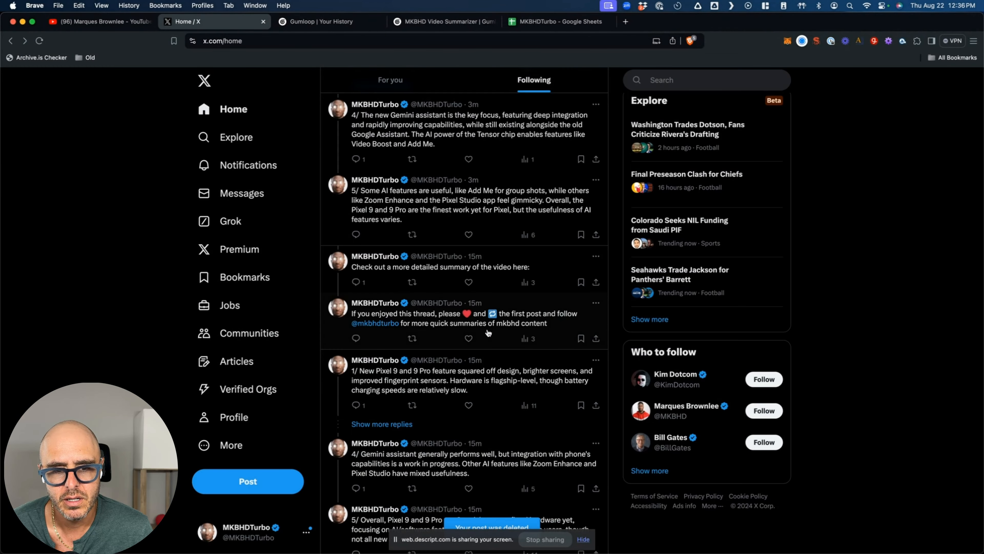
# - Delete the newer thread's 5/, 4/ and 1/ posts
pyautogui.scroll(4, 554, 217)
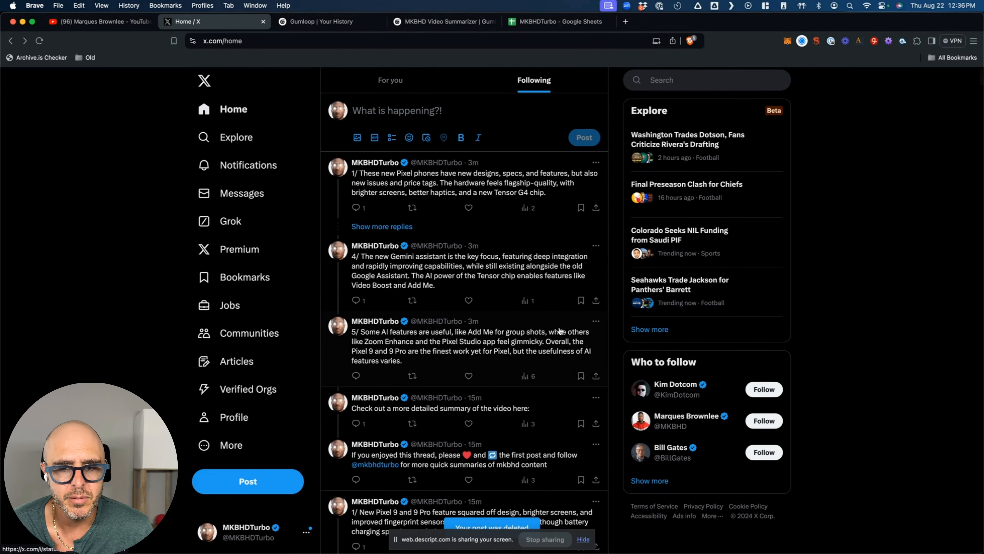
pyautogui.click(596, 319)
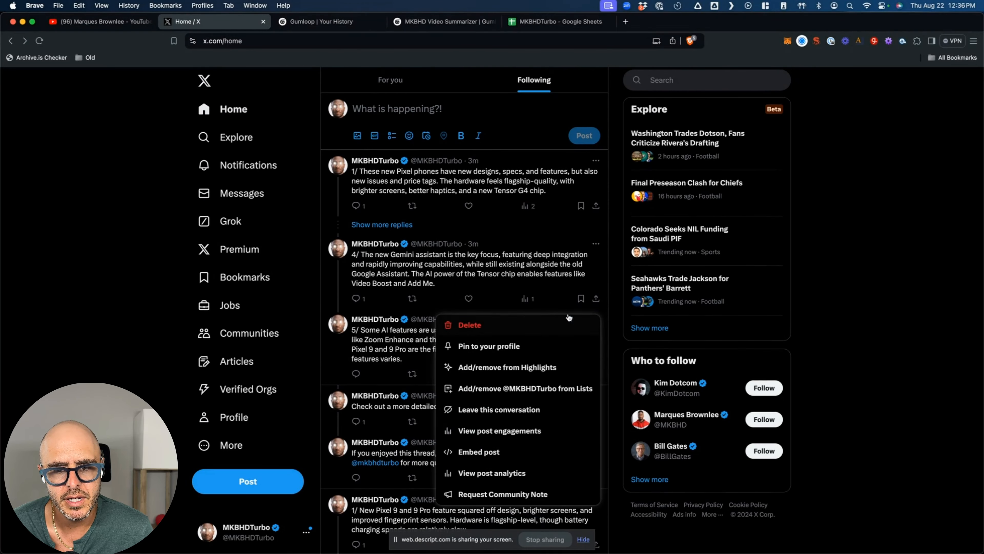
pyautogui.click(466, 326)
pyautogui.click(498, 330)
pyautogui.click(596, 243)
pyautogui.click(534, 255)
pyautogui.click(521, 327)
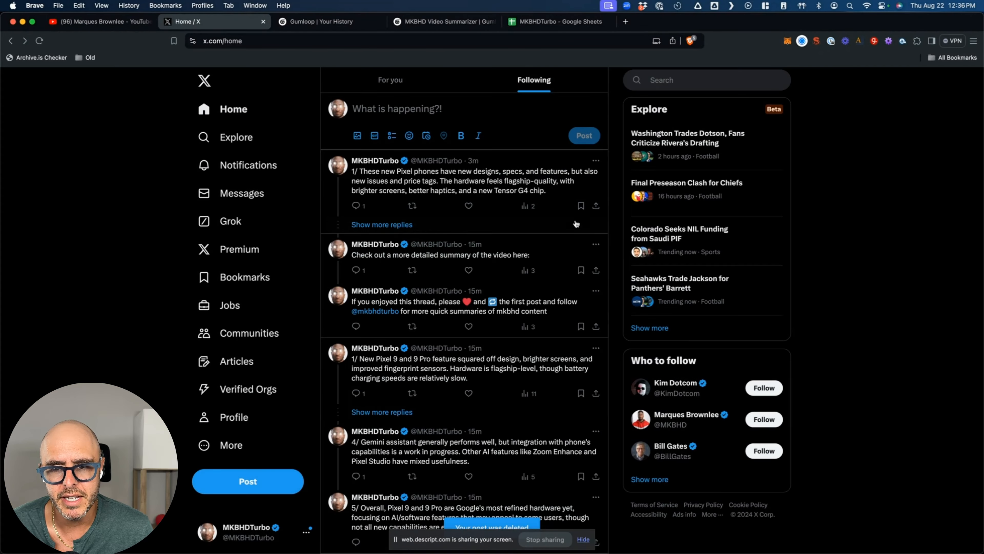
pyautogui.click(596, 161)
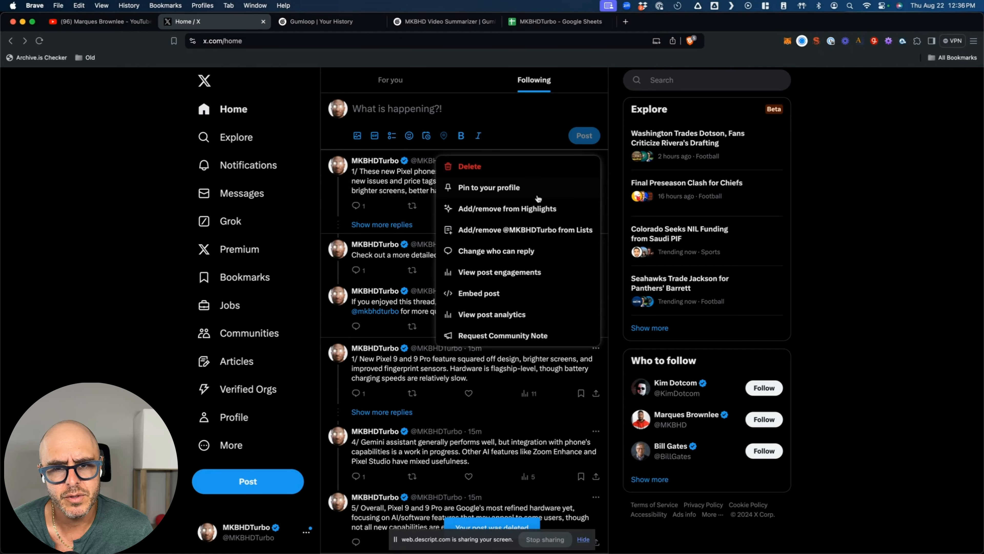
pyautogui.click(525, 167)
pyautogui.click(484, 330)
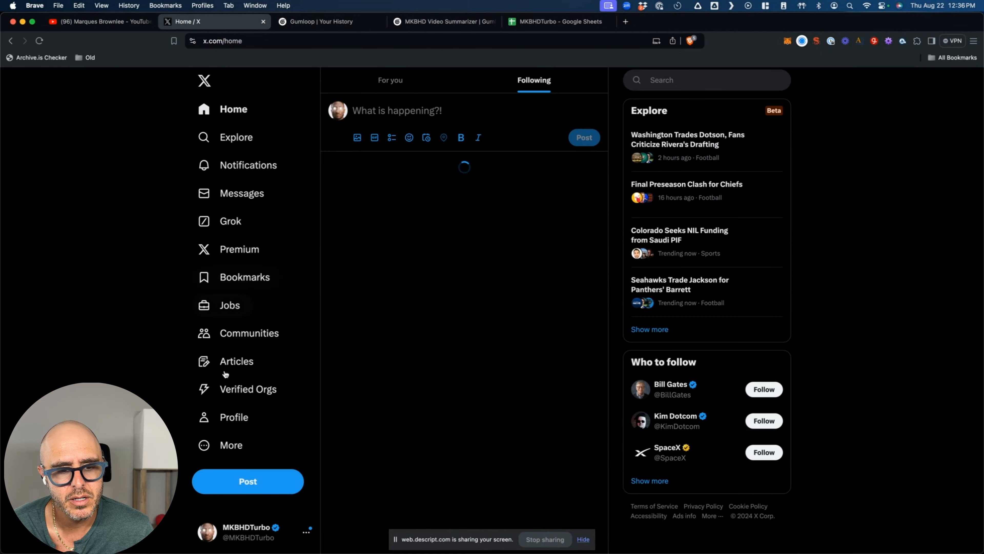
# - From the account's profile page, delete the 2/ and 3/ thread posts
pyautogui.click(235, 416)
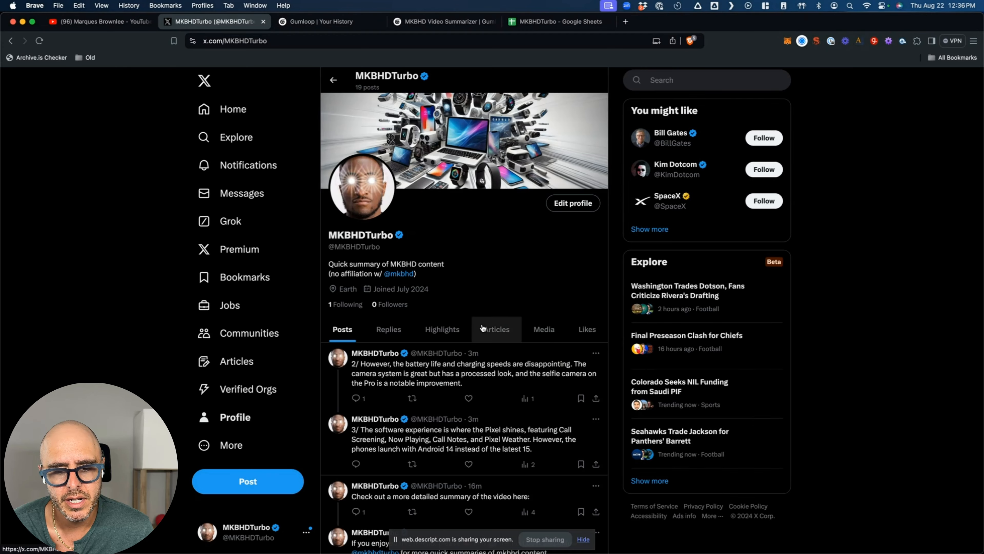
pyautogui.scroll(-5, 543, 272)
pyautogui.click(596, 256)
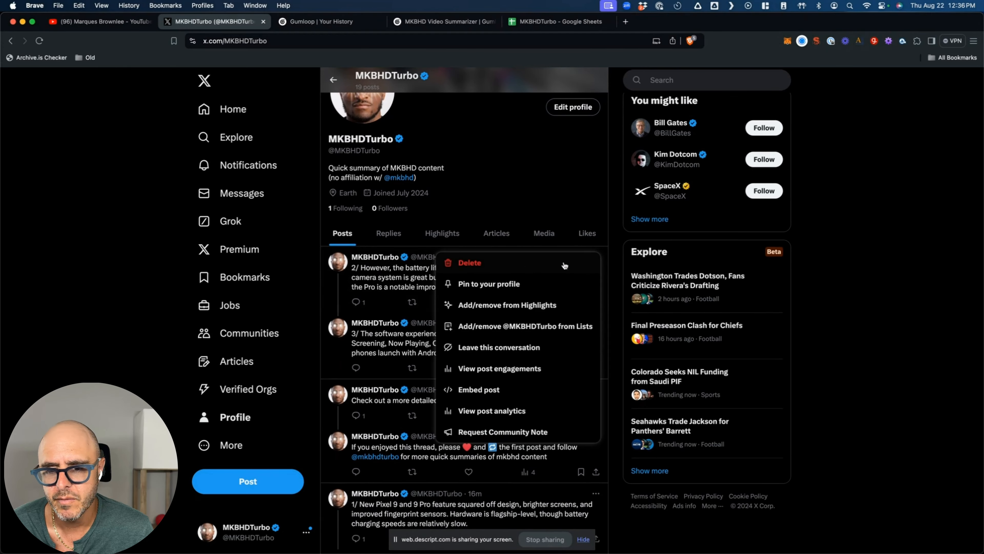
pyautogui.click(529, 268)
pyautogui.click(468, 335)
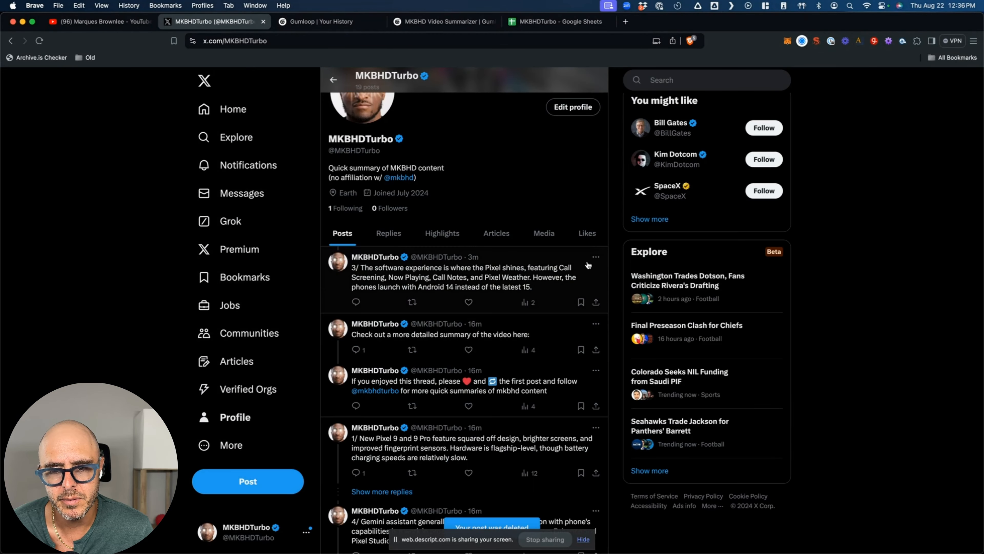
pyautogui.click(596, 258)
pyautogui.click(500, 268)
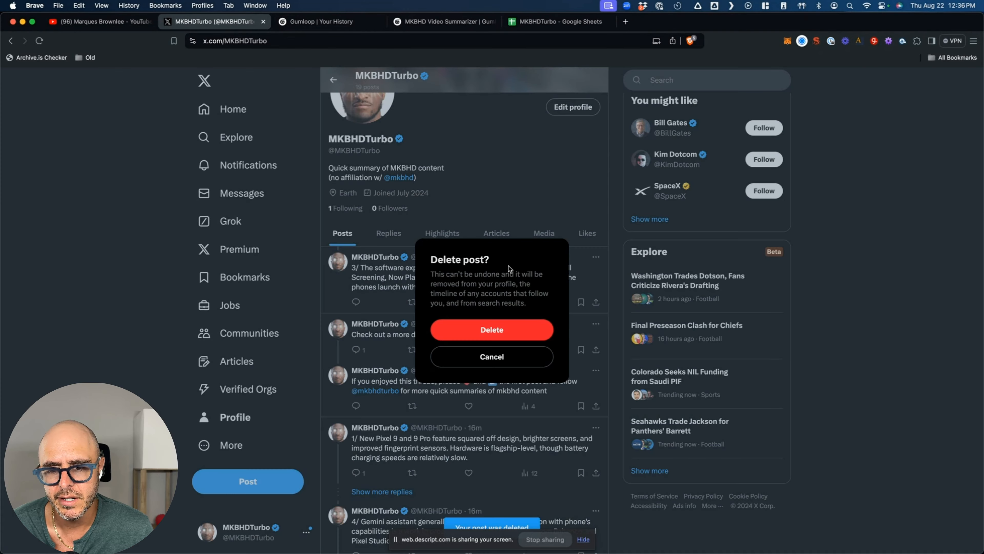
pyautogui.click(477, 329)
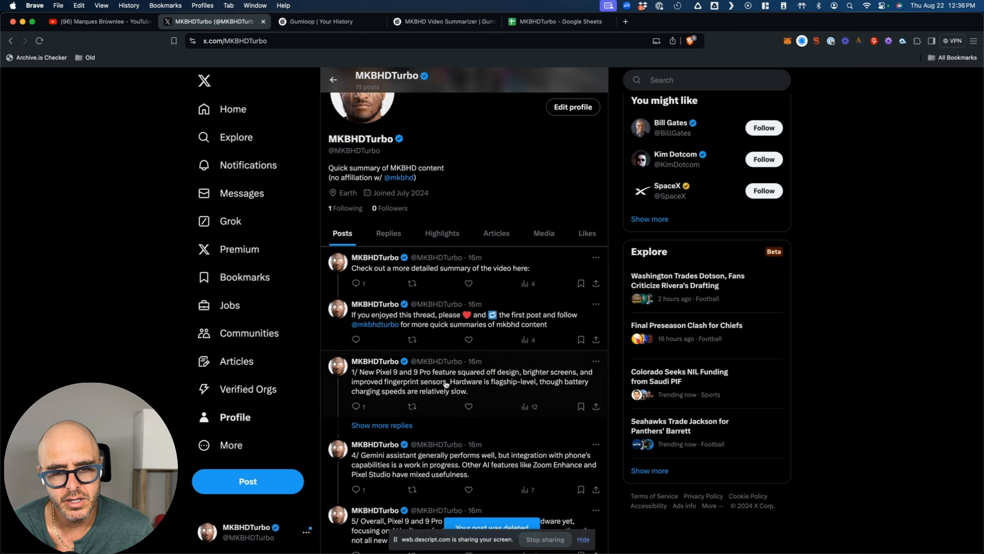
# - Delete the summary-link post and the closing thread post
pyautogui.click(596, 257)
pyautogui.click(557, 264)
pyautogui.click(492, 331)
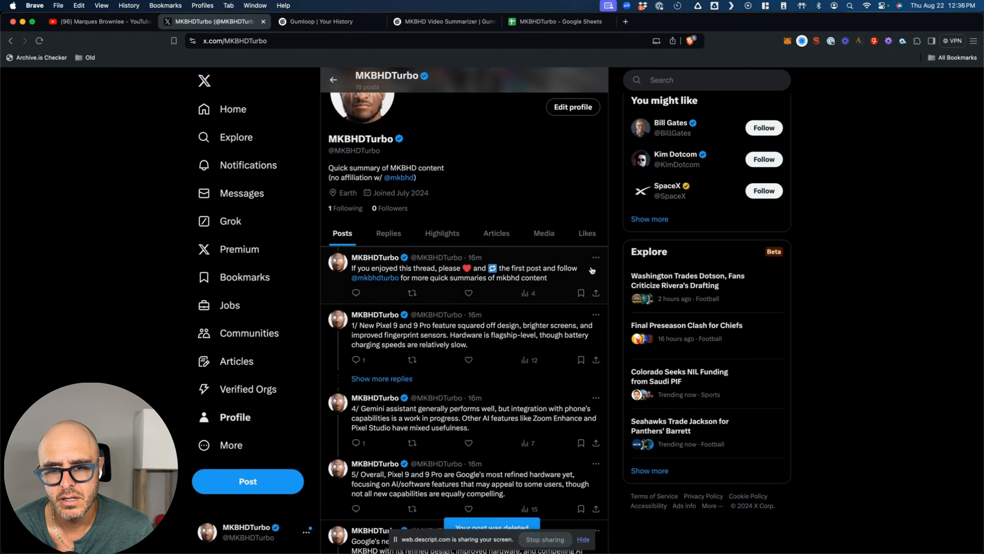
pyautogui.click(596, 258)
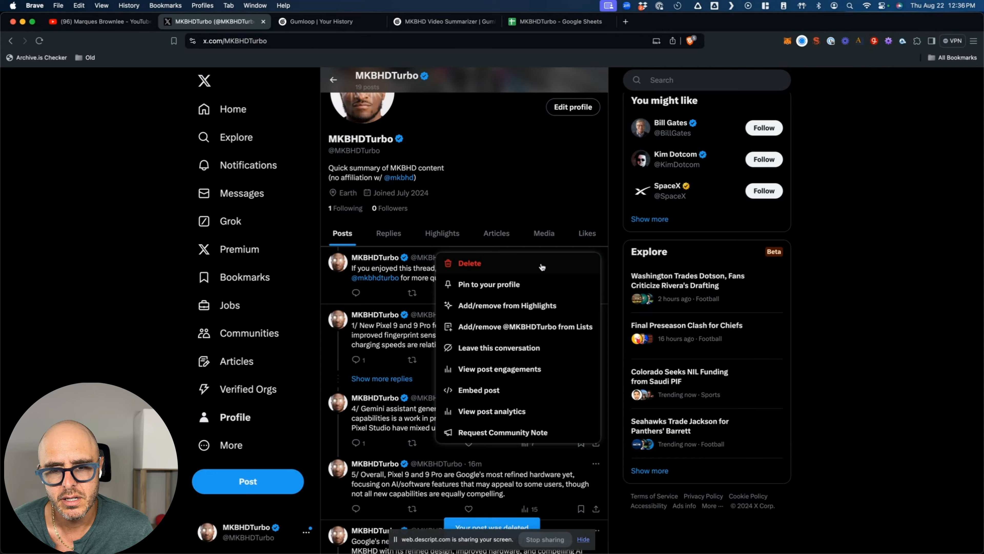
pyautogui.click(542, 267)
pyautogui.click(491, 330)
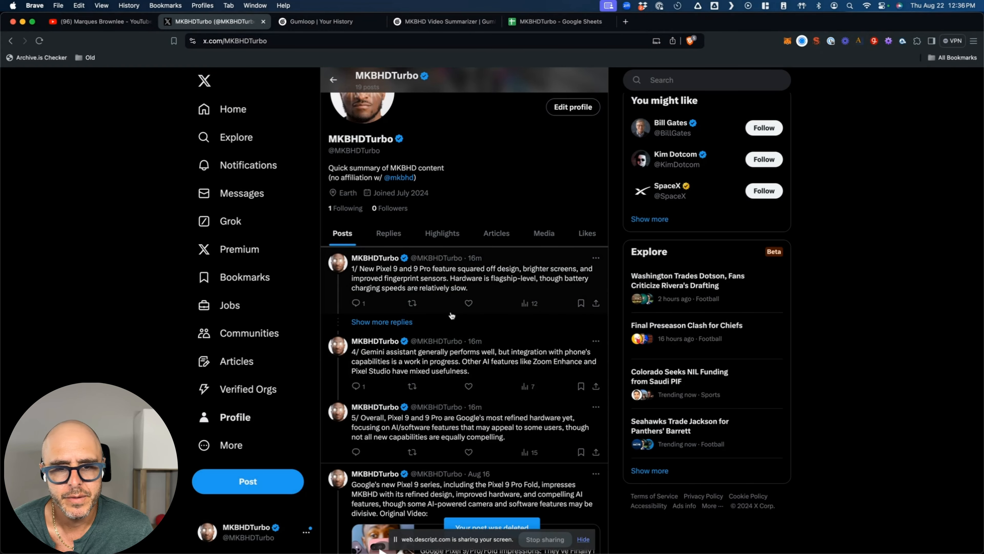
# - Open the remaining 1/ post and copy its web address, then return to Gumloop's run history
pyautogui.click(481, 259)
pyautogui.click(351, 40)
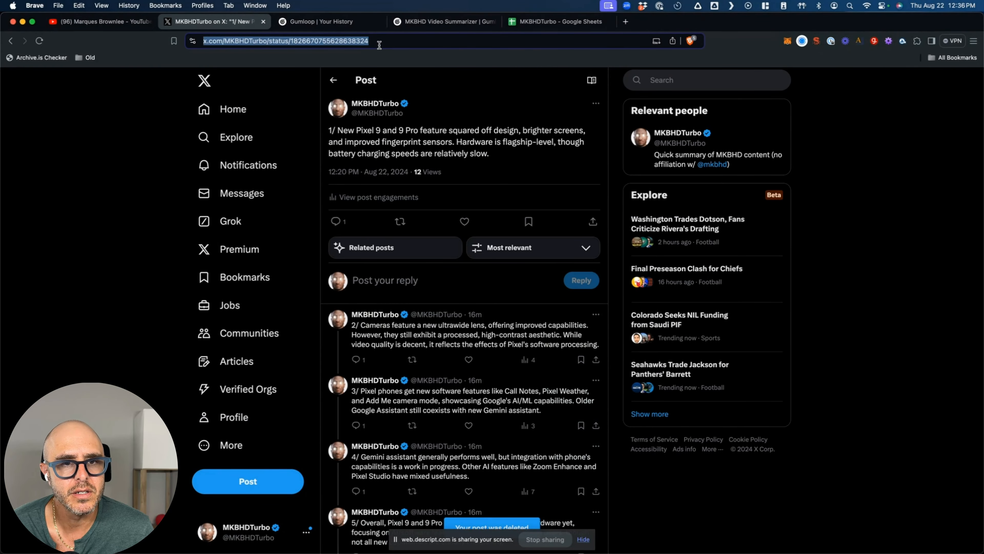
pyautogui.click(341, 24)
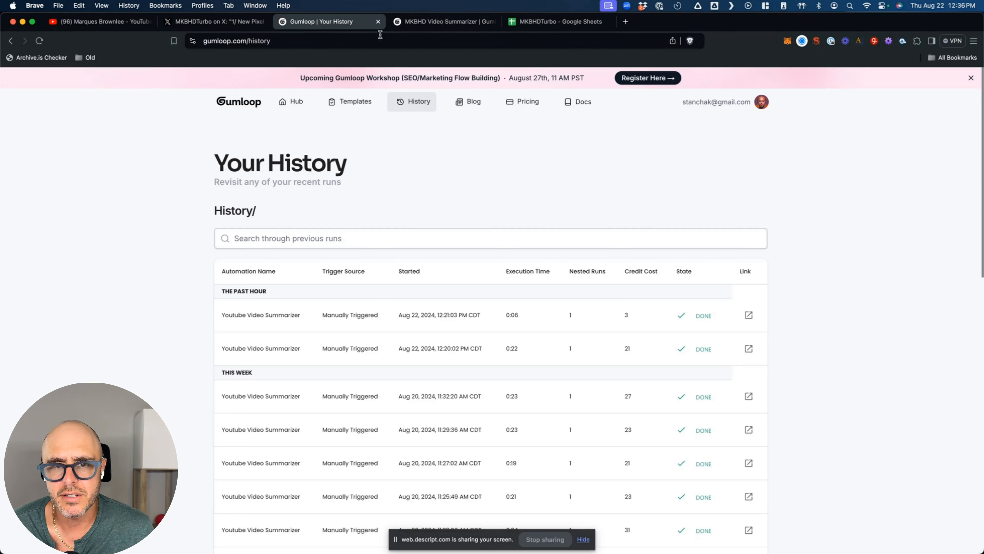
pyautogui.click(428, 21)
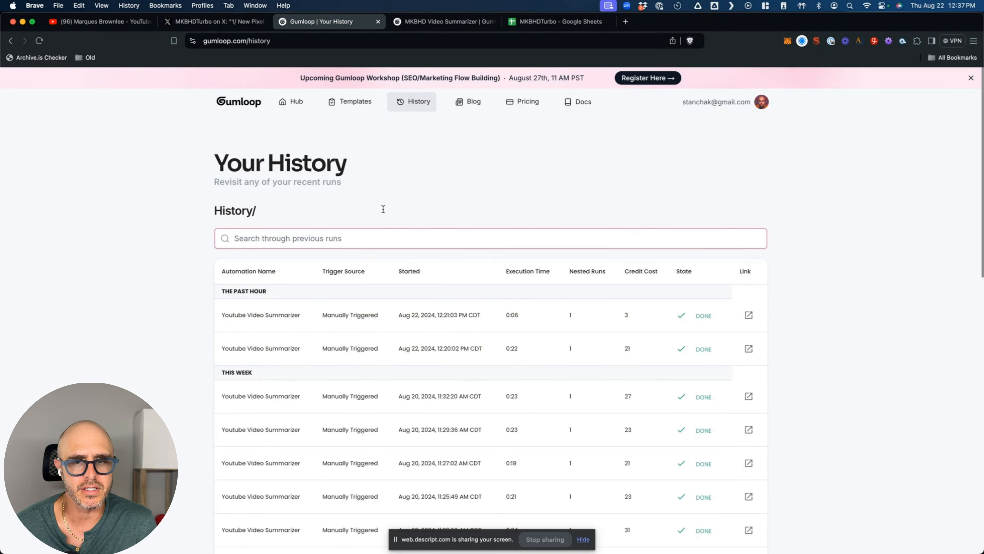
pyautogui.scroll(-2, 431, 429)
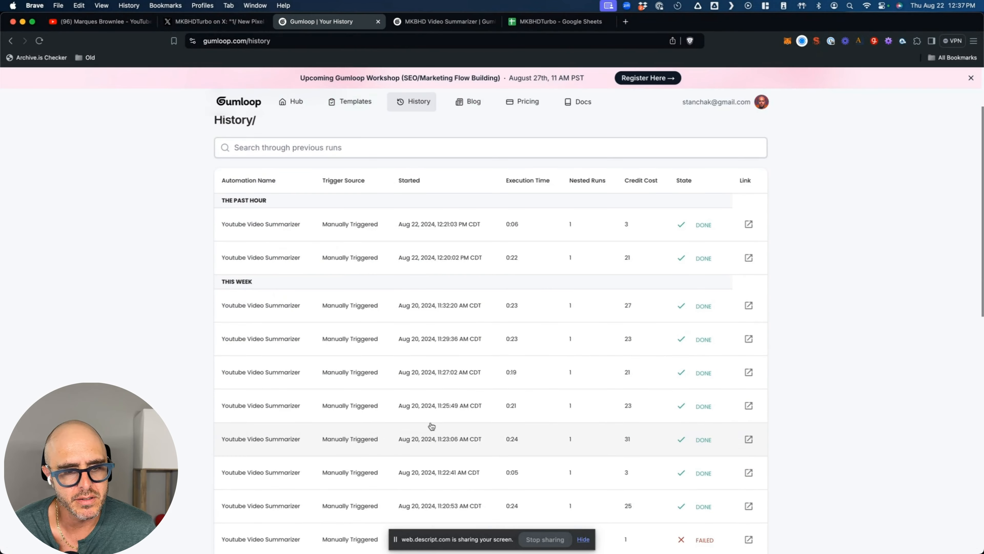
# - Return to the MKBHD Video Summarizer flow and close the node library panel
pyautogui.scroll(2, 429, 383)
pyautogui.click(427, 23)
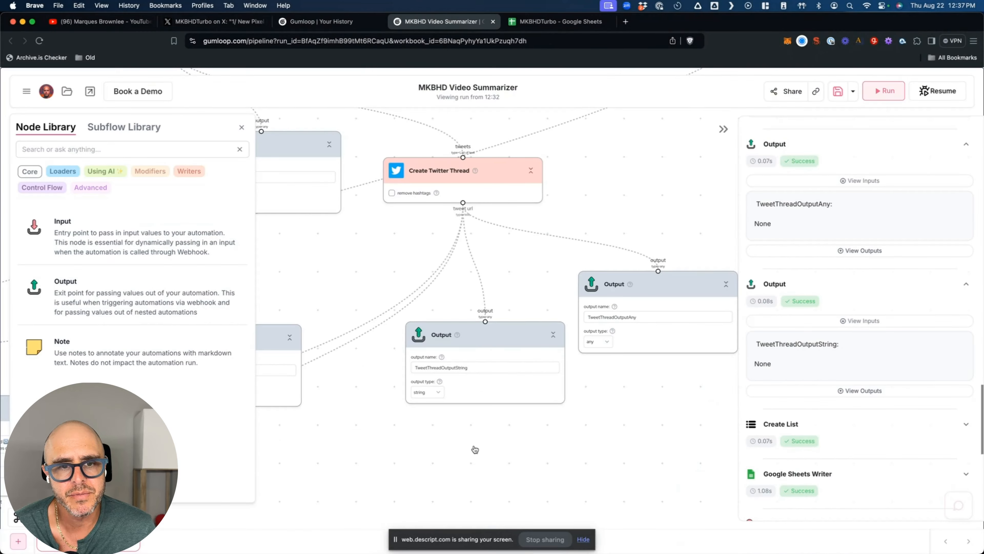
pyautogui.scroll(-3, 349, 268)
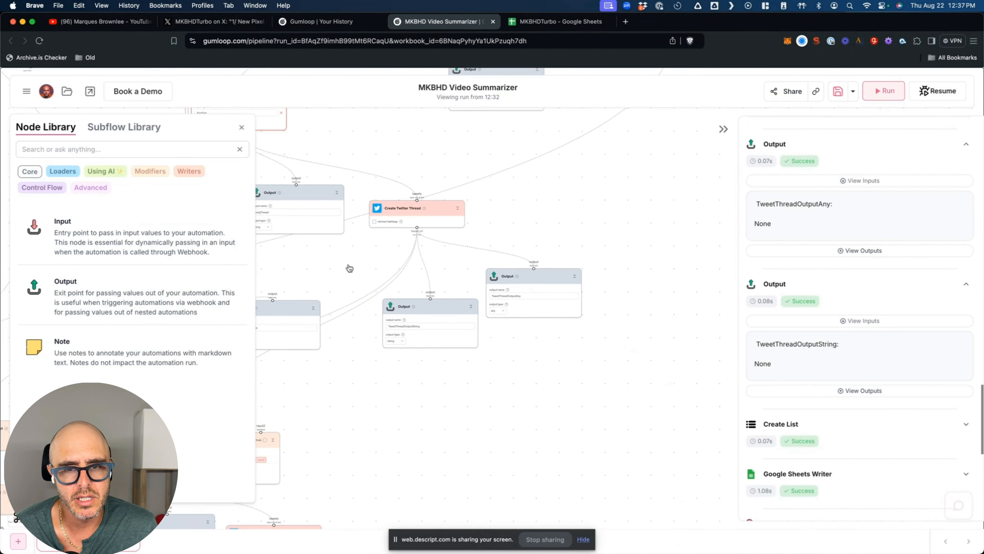
pyautogui.click(242, 127)
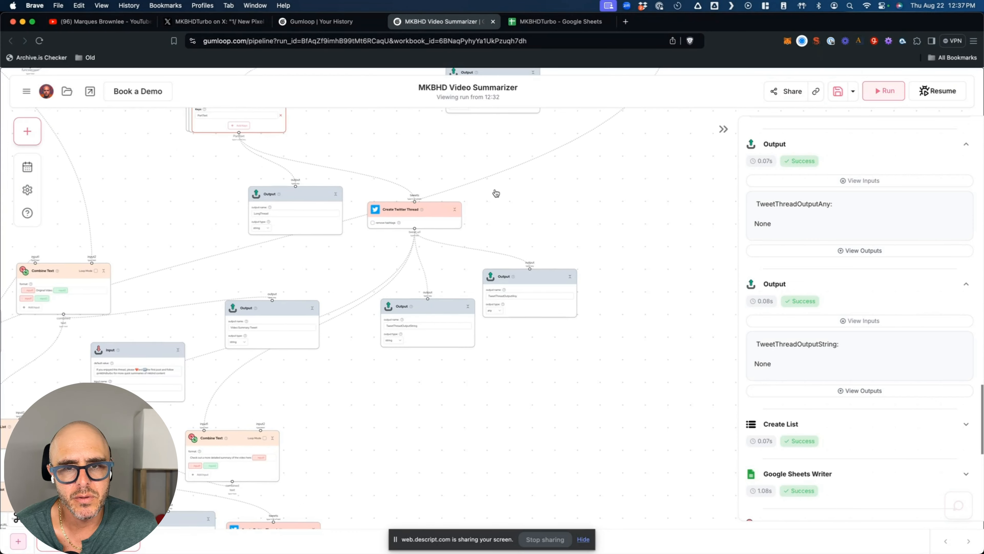
# - Move the lower, detailed-summary Combine Text node up and to the right on the canvas
pyautogui.scroll(3, 494, 192)
pyautogui.scroll(1, 495, 192)
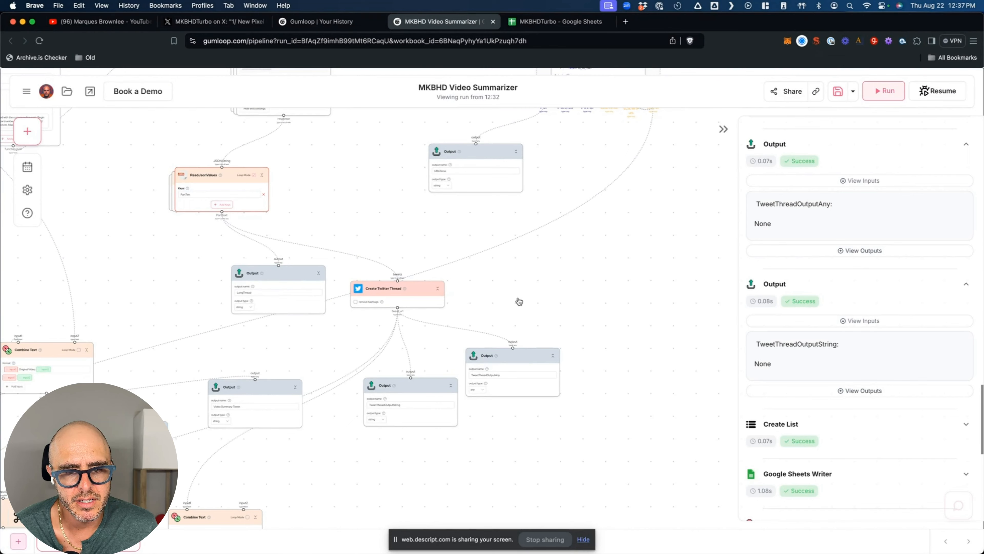
pyautogui.hscroll(-6, 205, 371)
pyautogui.scroll(-2, 205, 371)
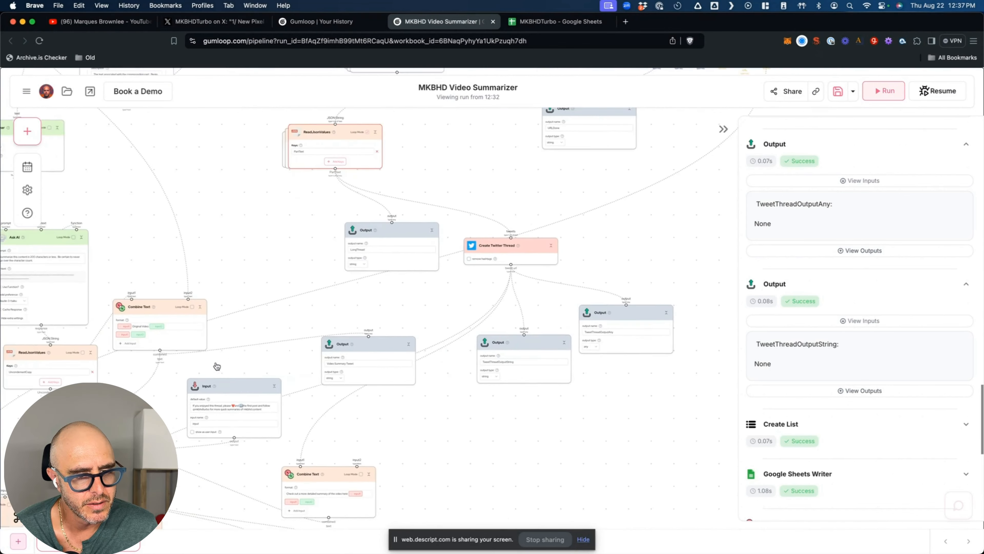
pyautogui.scroll(-7, 217, 366)
pyautogui.hscroll(-6, 218, 366)
pyautogui.moveTo(388, 261)
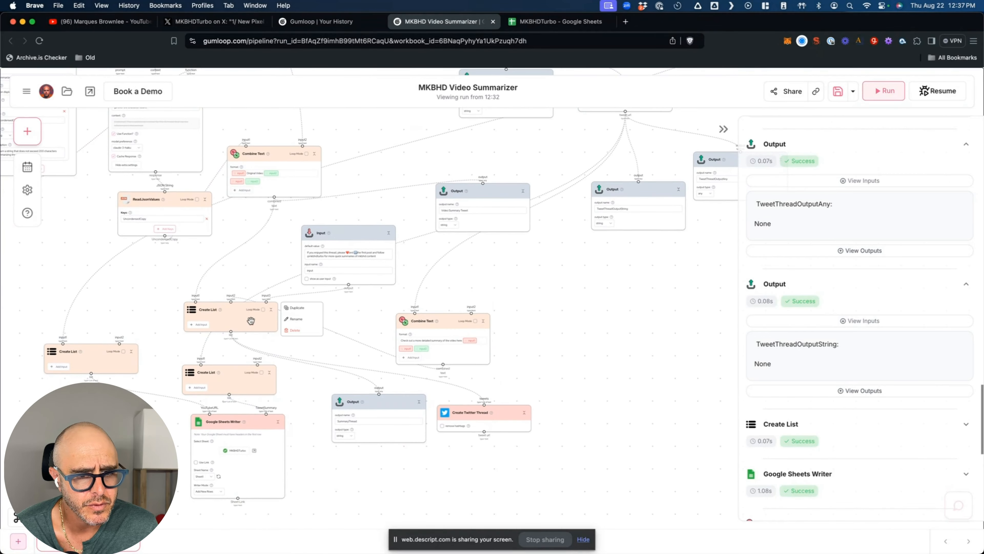
pyautogui.moveTo(202, 331)
pyautogui.moveTo(281, 181)
pyautogui.scroll(1, 289, 195)
pyautogui.scroll(5, 288, 195)
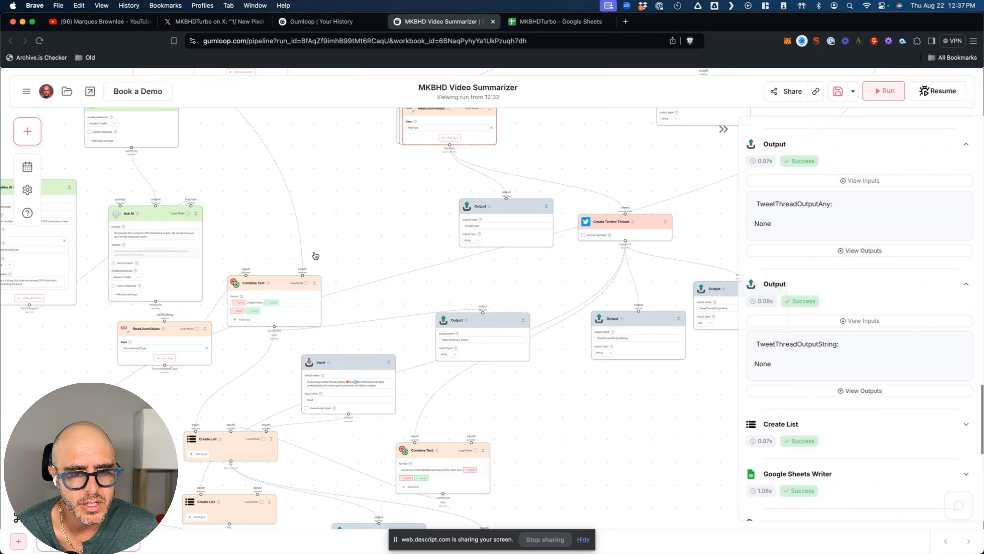
pyautogui.scroll(5, 316, 255)
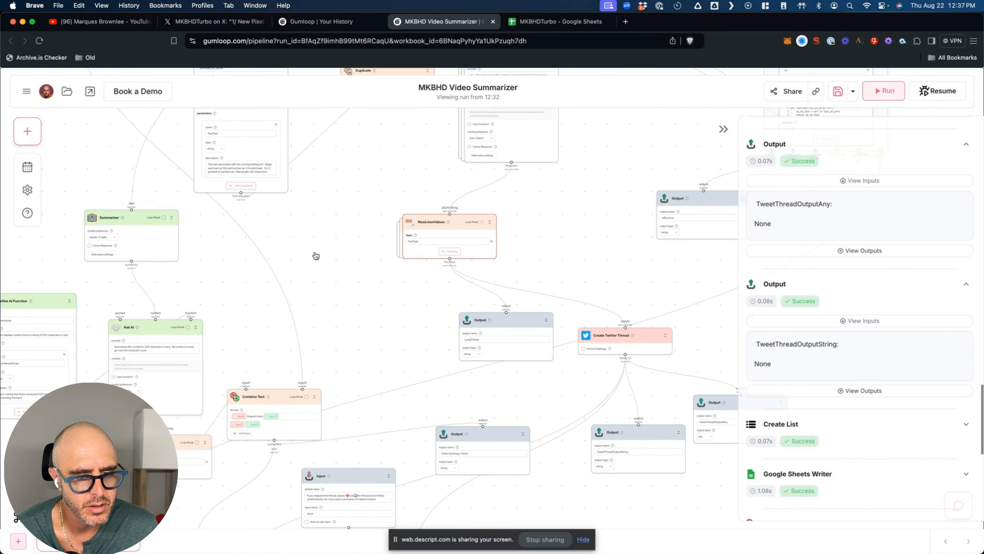
pyautogui.scroll(-10, 316, 256)
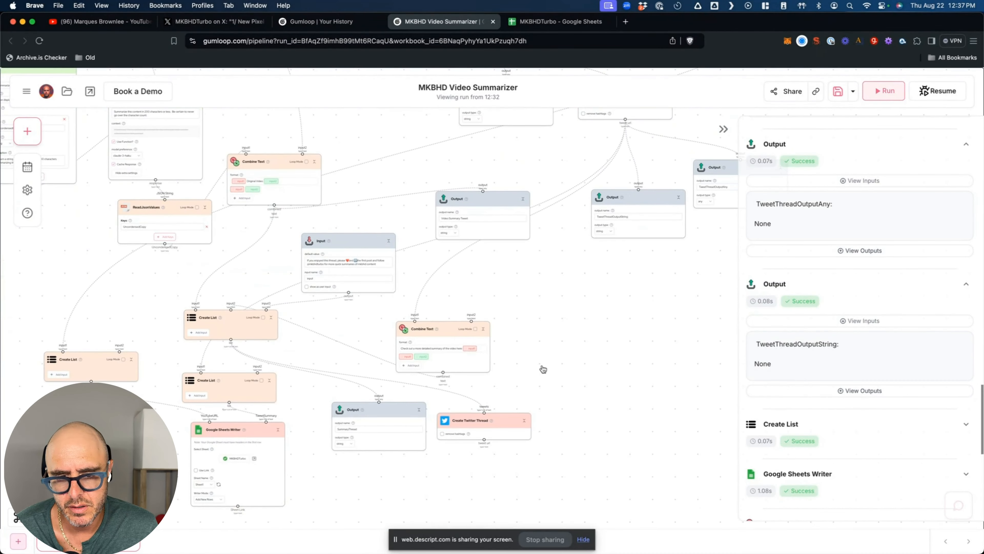
pyautogui.scroll(-2, 521, 368)
pyautogui.scroll(5, 521, 341)
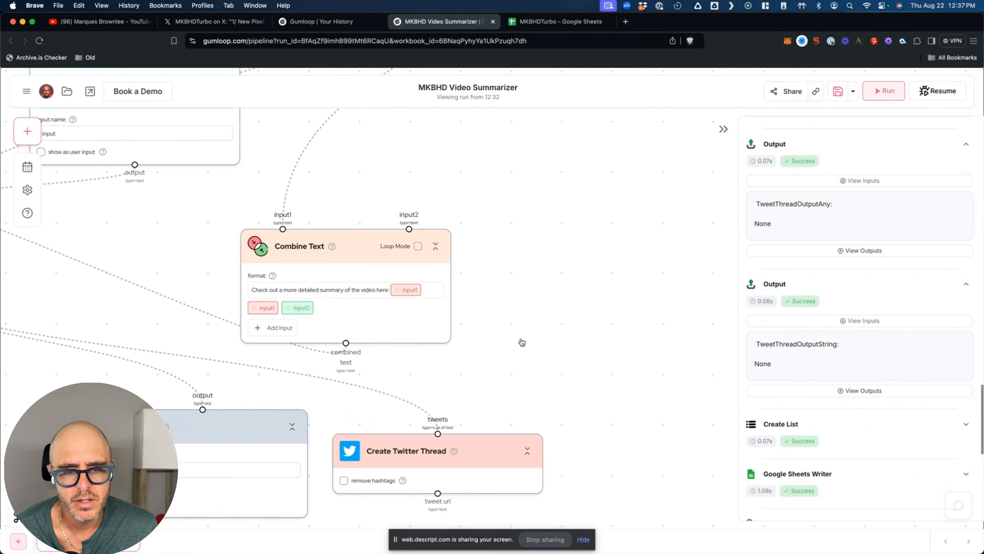
pyautogui.scroll(-5, 522, 341)
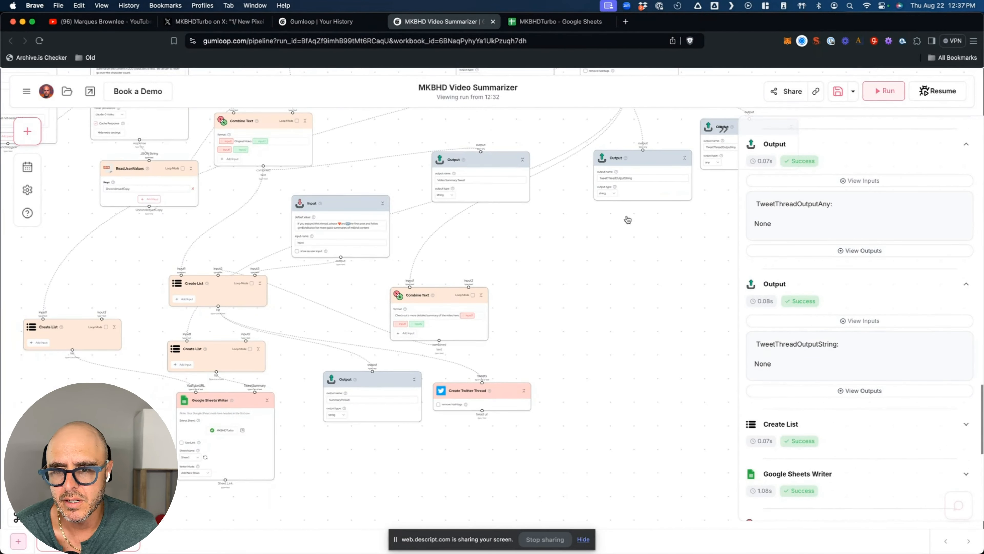
pyautogui.moveTo(441, 296); pyautogui.dragTo(474, 274)
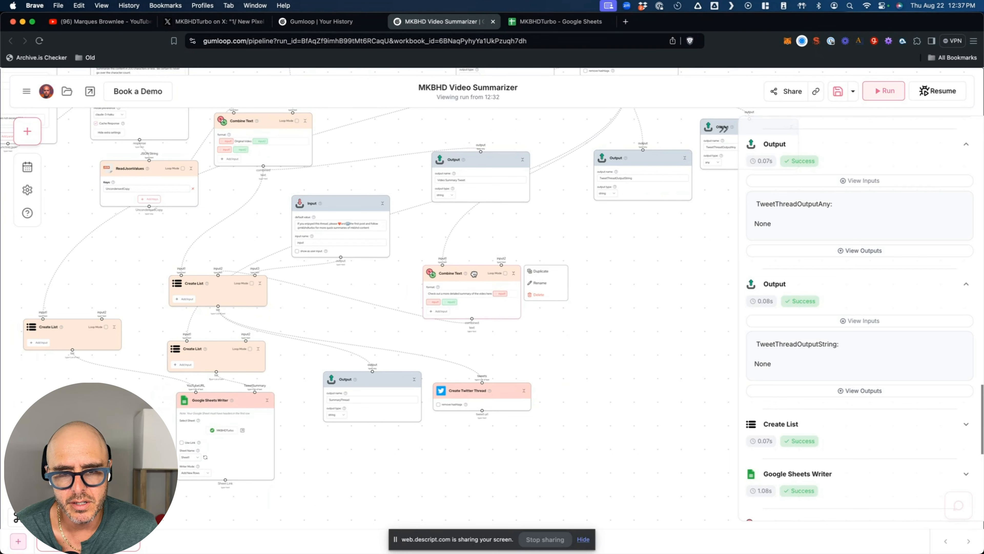
# - Add an Input node named OGThread whose default value is the copied X post link
pyautogui.click(27, 131)
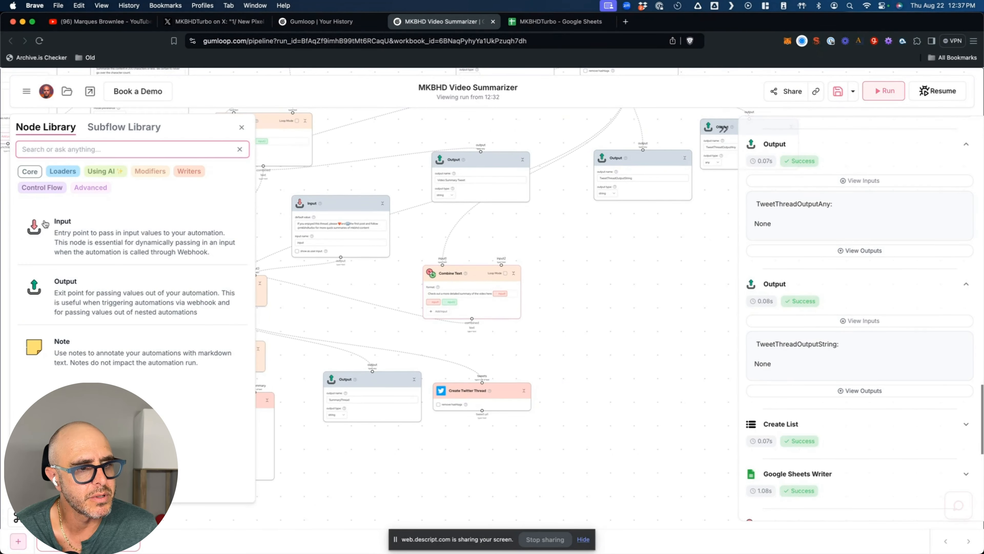
pyautogui.moveTo(79, 240); pyautogui.dragTo(582, 279)
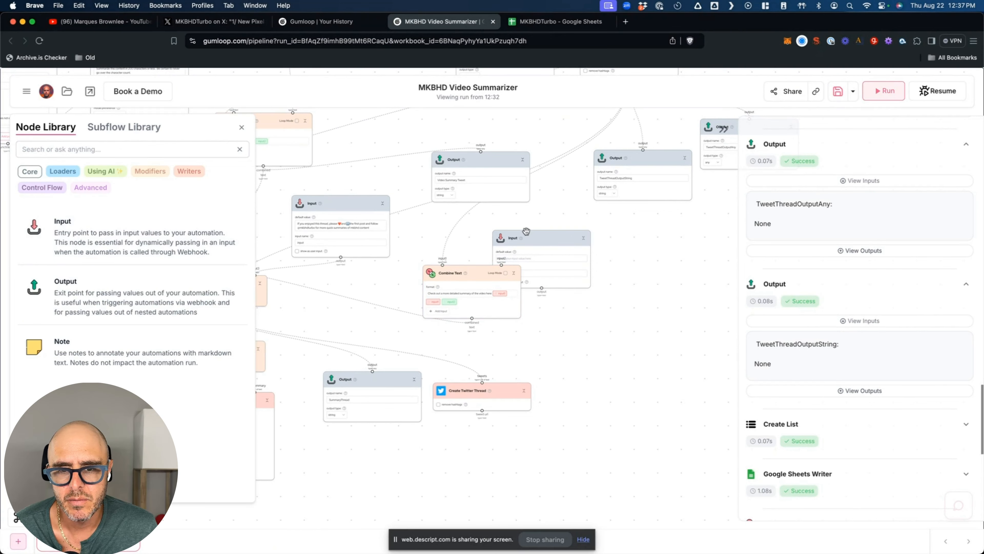
pyautogui.click(581, 311)
pyautogui.press('super+v')
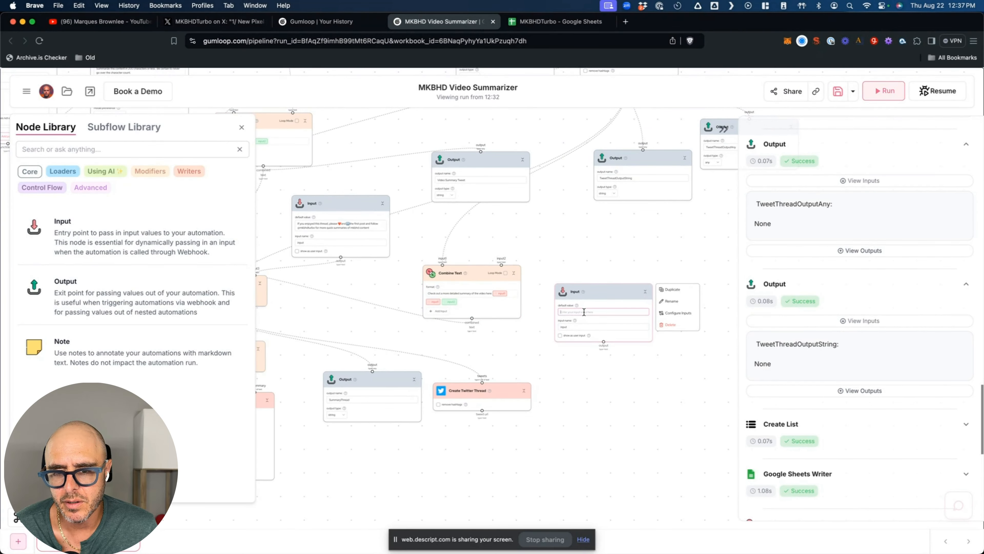
pyautogui.doubleClick(588, 327)
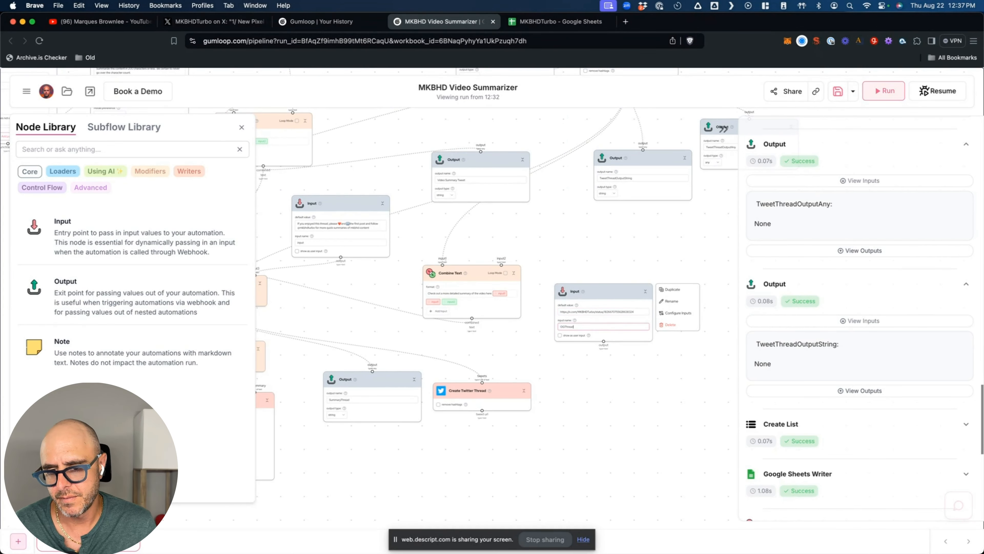
pyautogui.moveTo(603, 341); pyautogui.dragTo(444, 267)
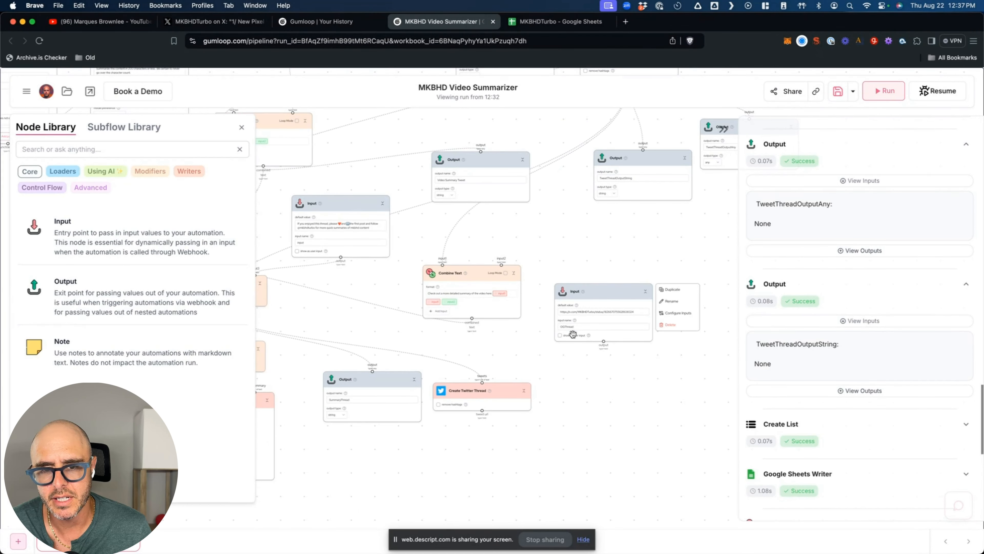
pyautogui.click(241, 127)
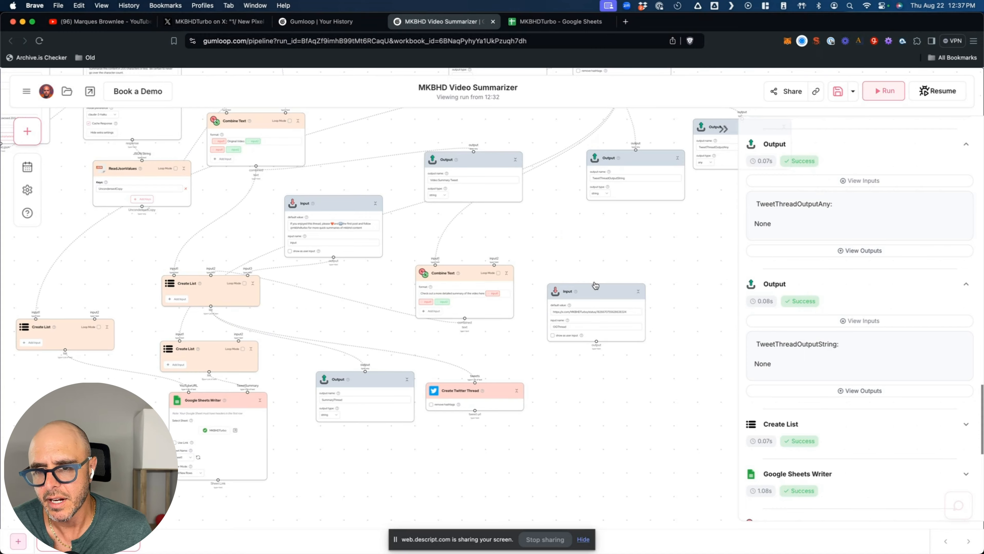
# - Delete the edge from ReadJsonValues' PartText into Create Twitter Thread's tweets input
pyautogui.scroll(5, 585, 272)
pyautogui.scroll(1, 596, 285)
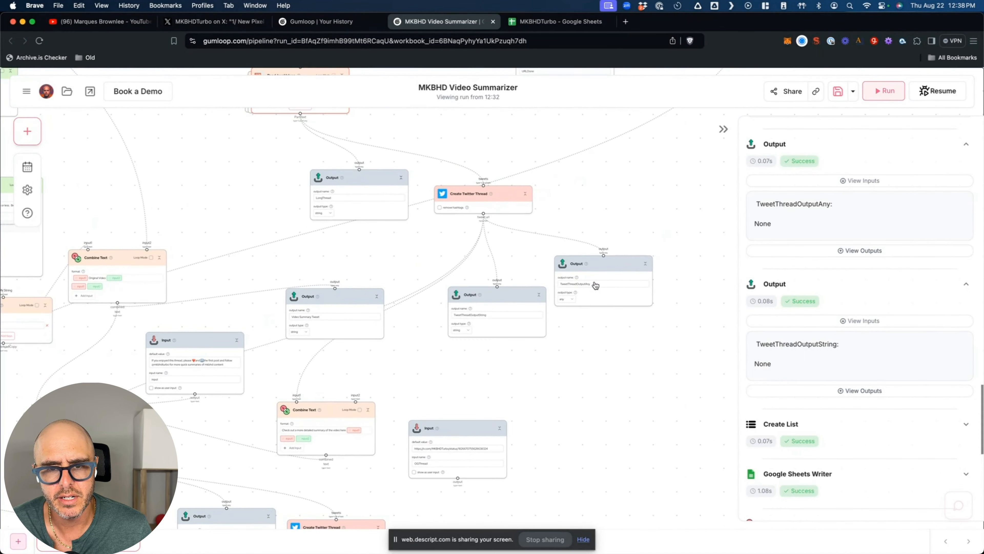
pyautogui.scroll(3, 520, 242)
pyautogui.moveTo(525, 260)
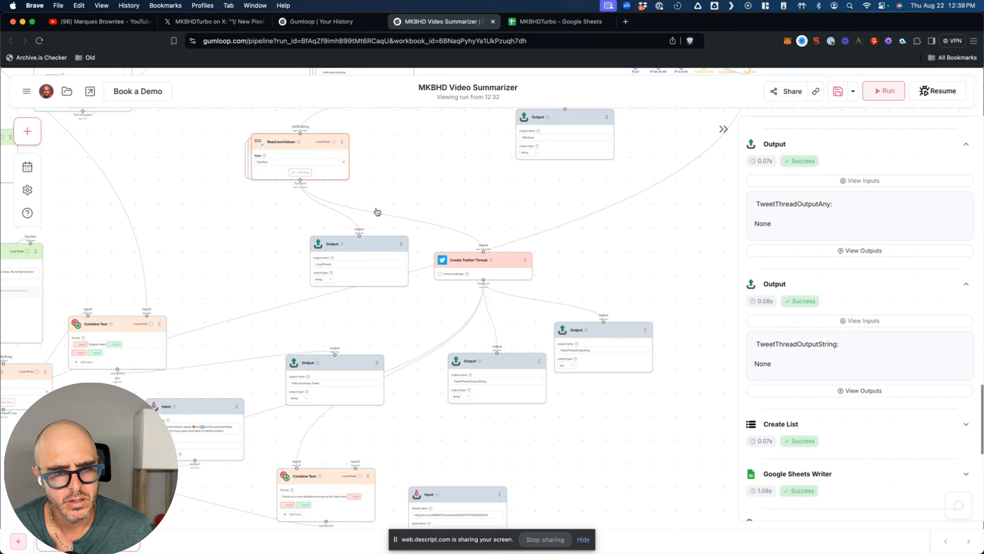
pyautogui.scroll(8, 377, 211)
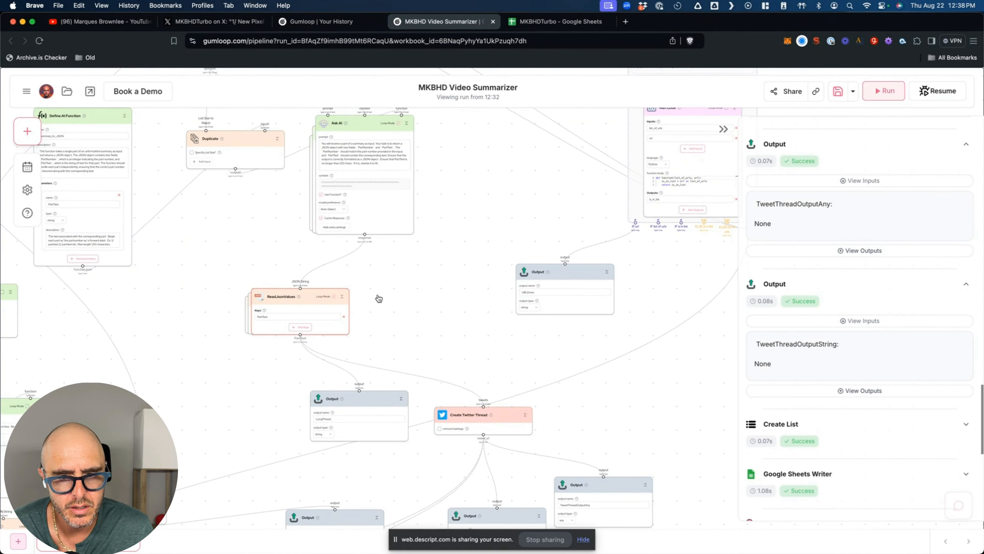
pyautogui.scroll(1, 379, 298)
pyautogui.scroll(1, 379, 298)
pyautogui.hscroll(1, 378, 298)
pyautogui.scroll(-4, 379, 298)
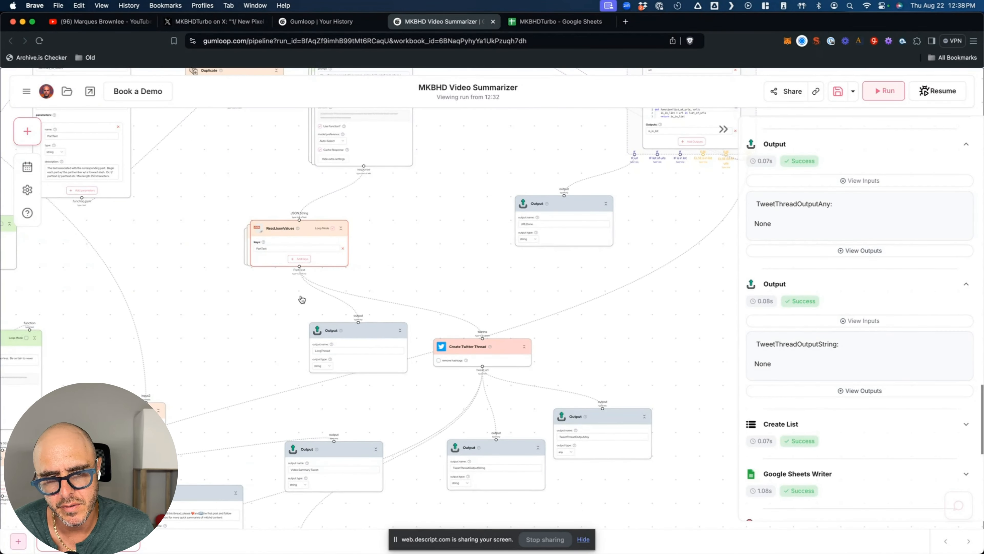
pyautogui.moveTo(394, 306)
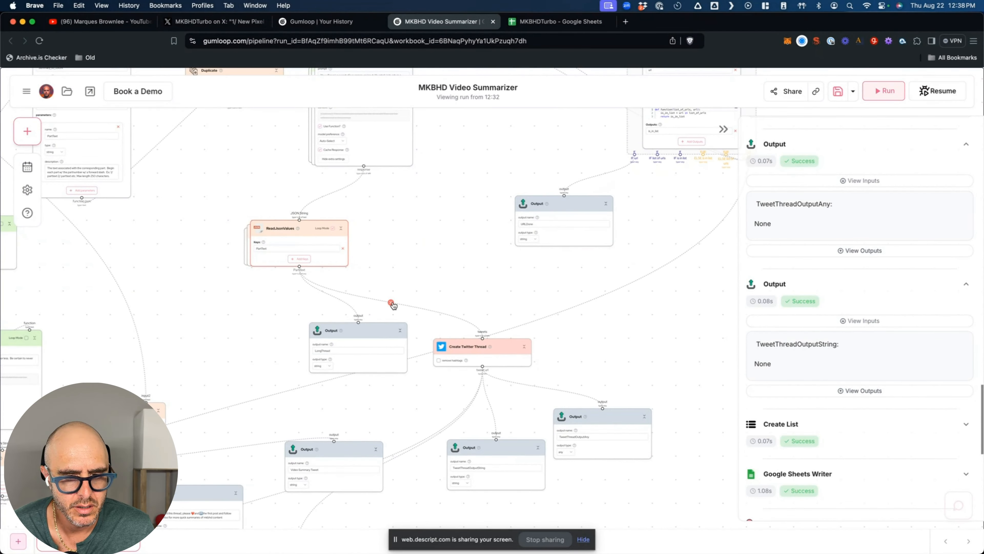
pyautogui.click(391, 303)
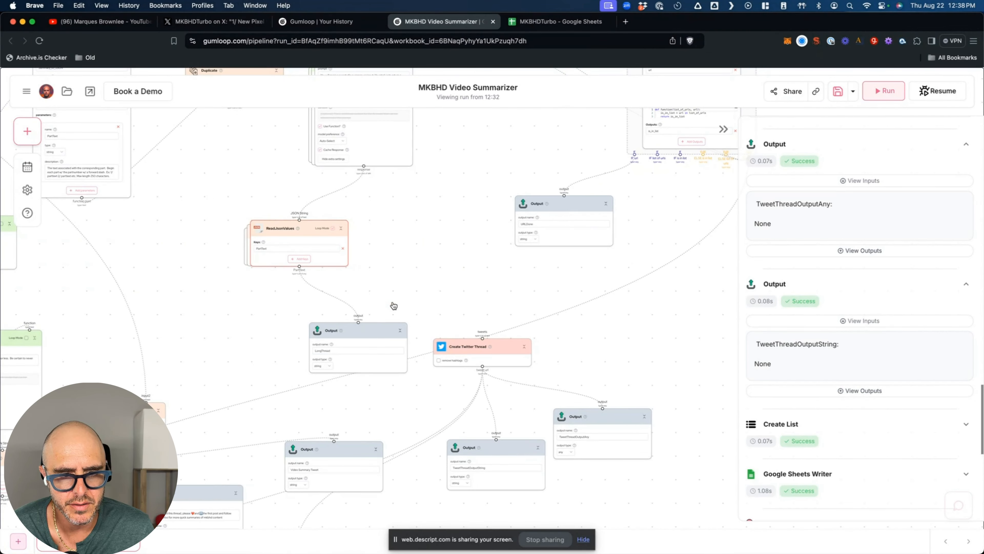
pyautogui.scroll(-3, 393, 306)
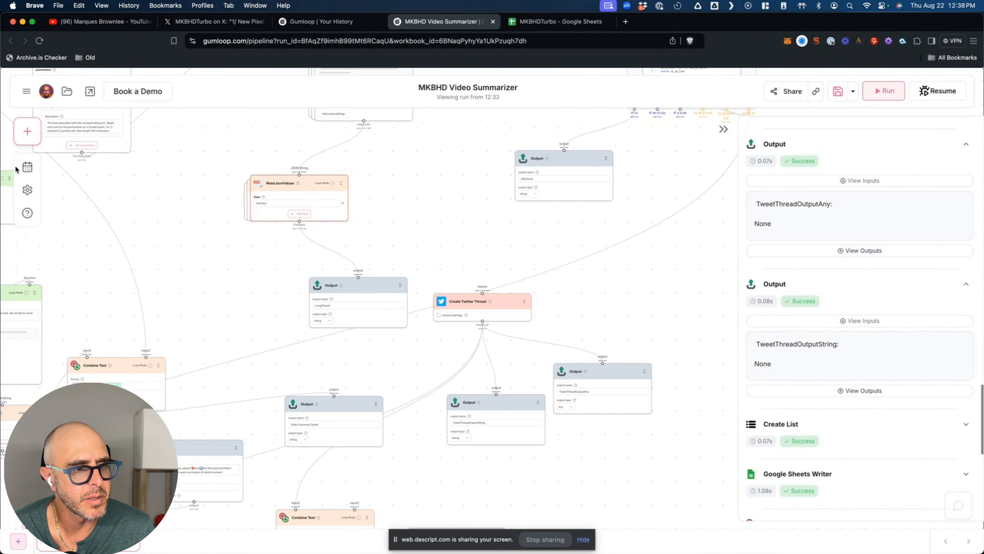
# - Add a note reading "Reconnect after bug is fixed" above Create Twitter Thread
pyautogui.click(36, 134)
pyautogui.click(52, 351)
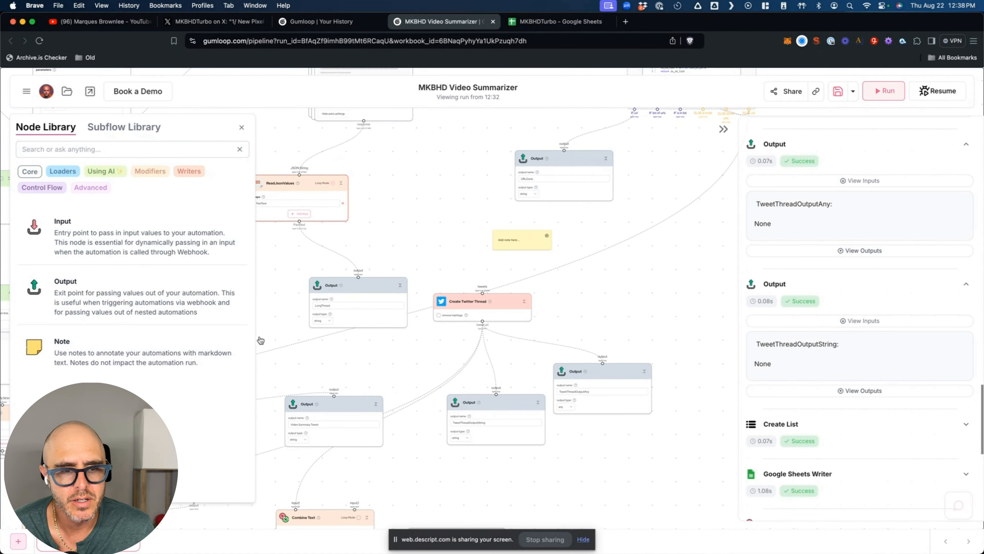
pyautogui.moveTo(520, 234); pyautogui.dragTo(470, 211)
pyautogui.click(435, 209)
pyautogui.write('Reconnect after bug is fixed')
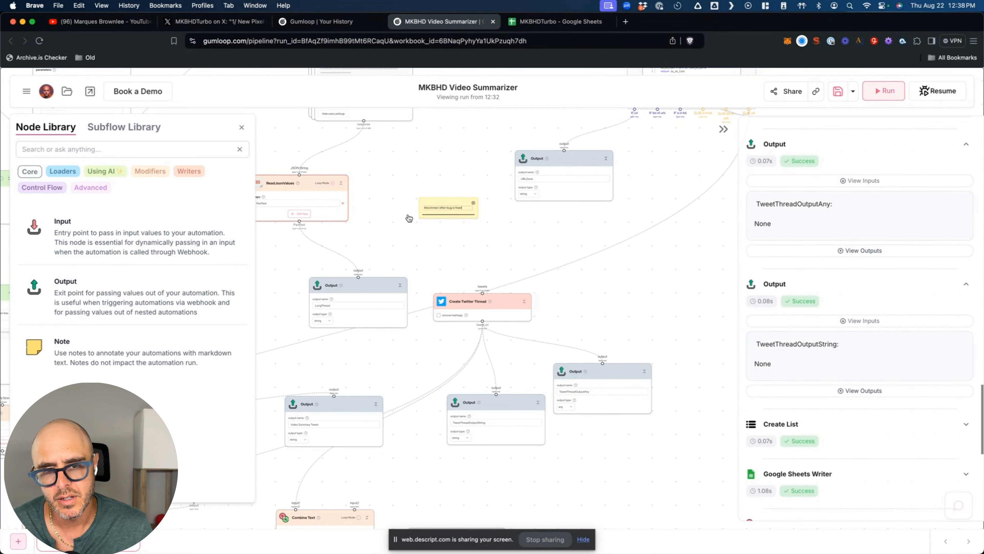
pyautogui.click(406, 219)
pyautogui.moveTo(425, 202); pyautogui.dragTo(395, 201)
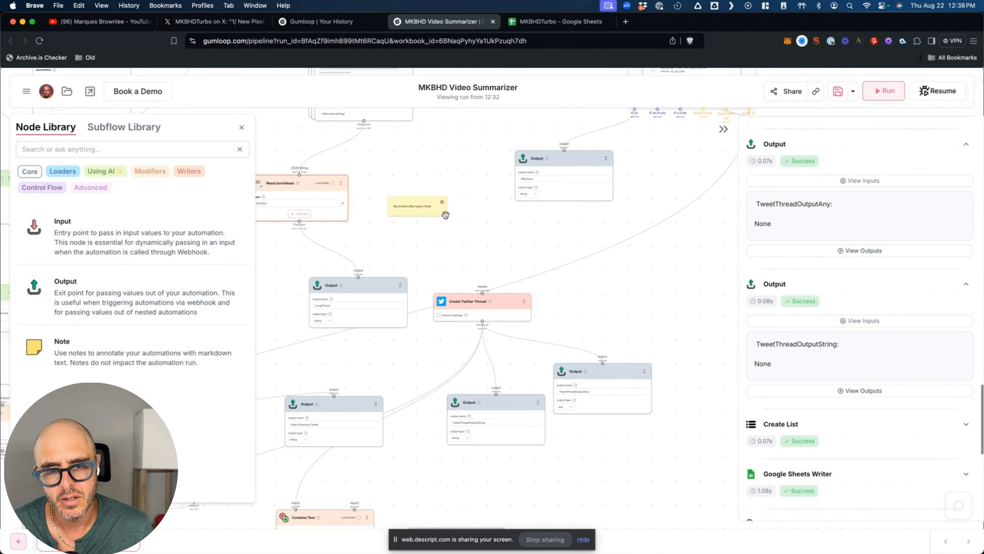
pyautogui.scroll(5, 441, 221)
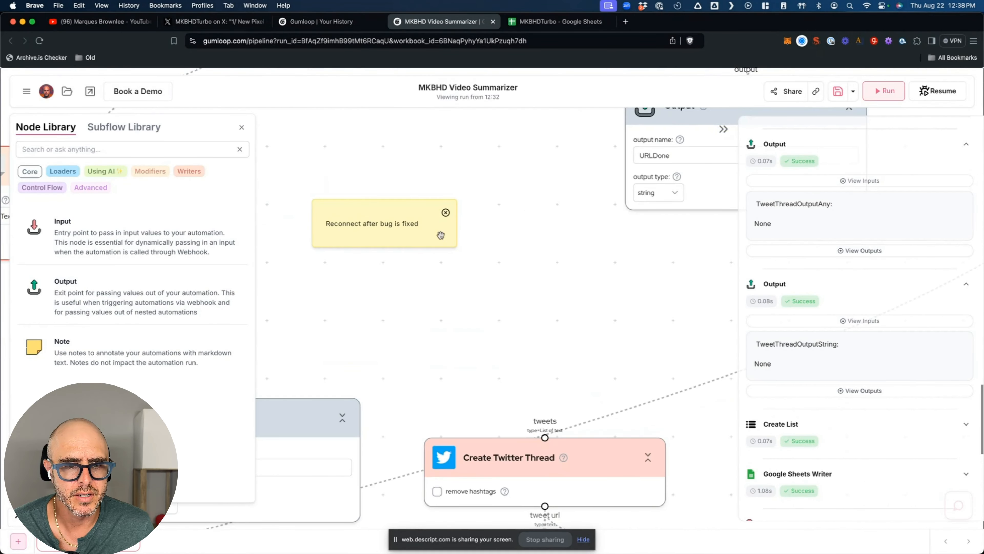
pyautogui.moveTo(376, 204); pyautogui.dragTo(421, 319)
pyautogui.click(241, 127)
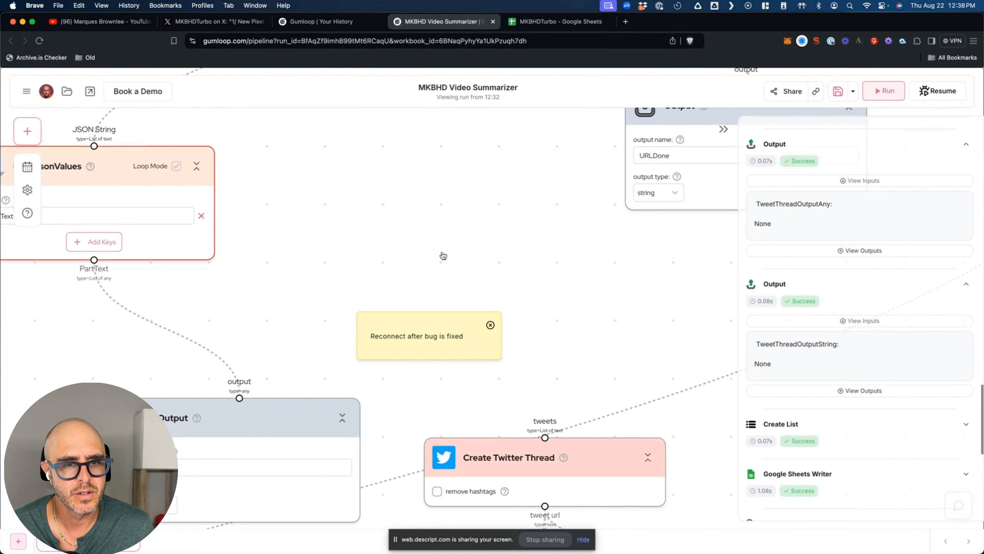
# - Bring up the options for the ReadJsonValues and LongThread output nodes
pyautogui.rightClick(125, 239)
pyautogui.click(319, 308)
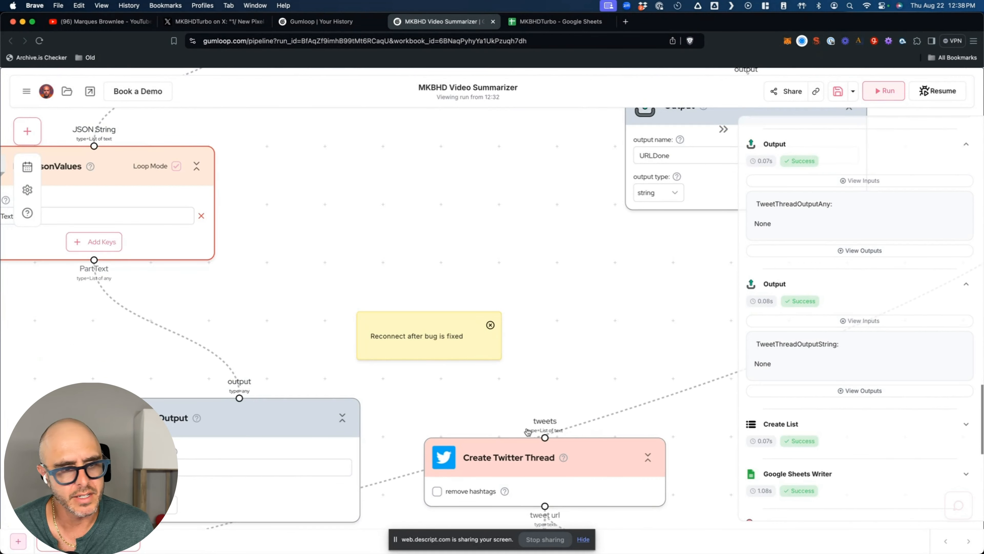
pyautogui.scroll(-3, 294, 351)
pyautogui.rightClick(294, 351)
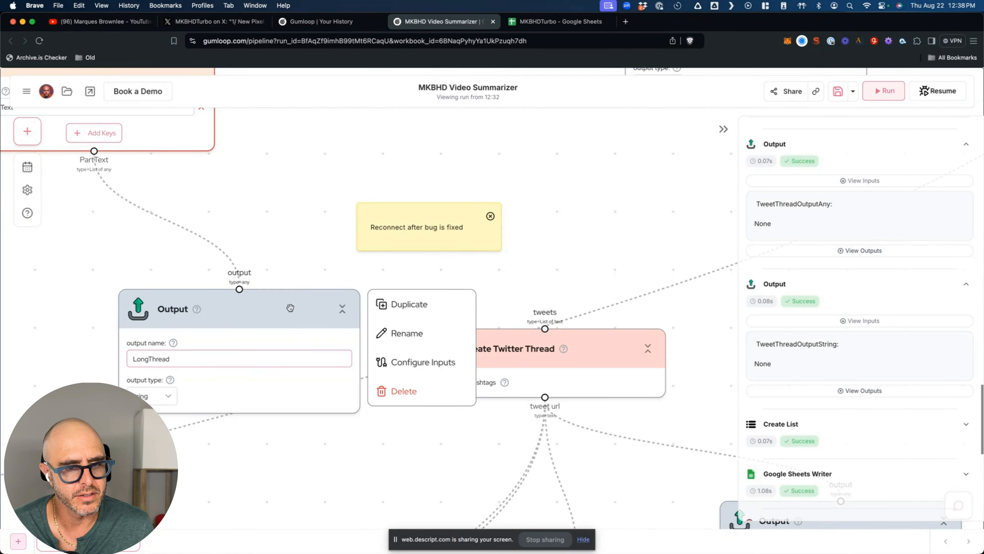
pyautogui.scroll(-5, 293, 263)
pyautogui.scroll(-3, 293, 264)
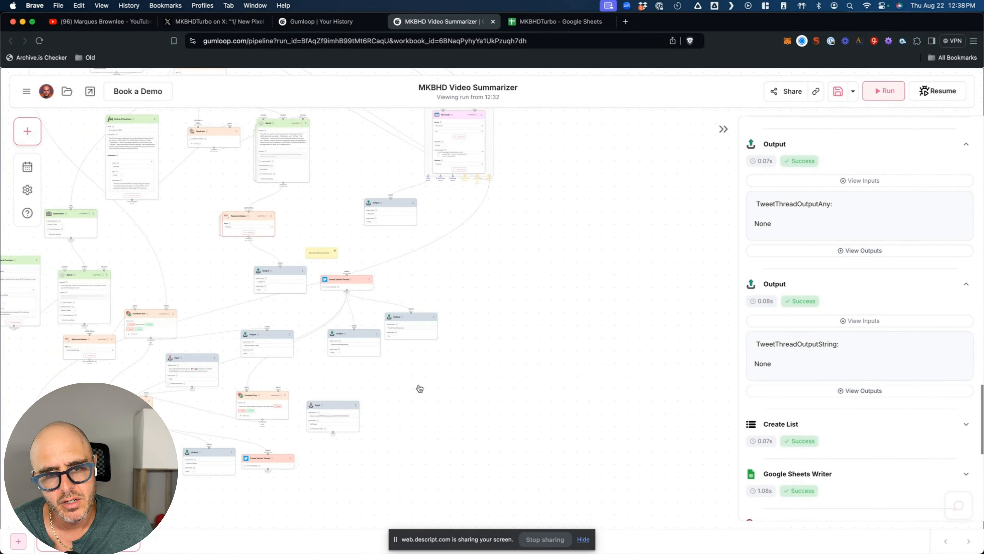
# - Wire the OGThread Input into Combine Text's input1, then nudge the Input node up
pyautogui.hscroll(-3, 421, 387)
pyautogui.hscroll(-2, 420, 388)
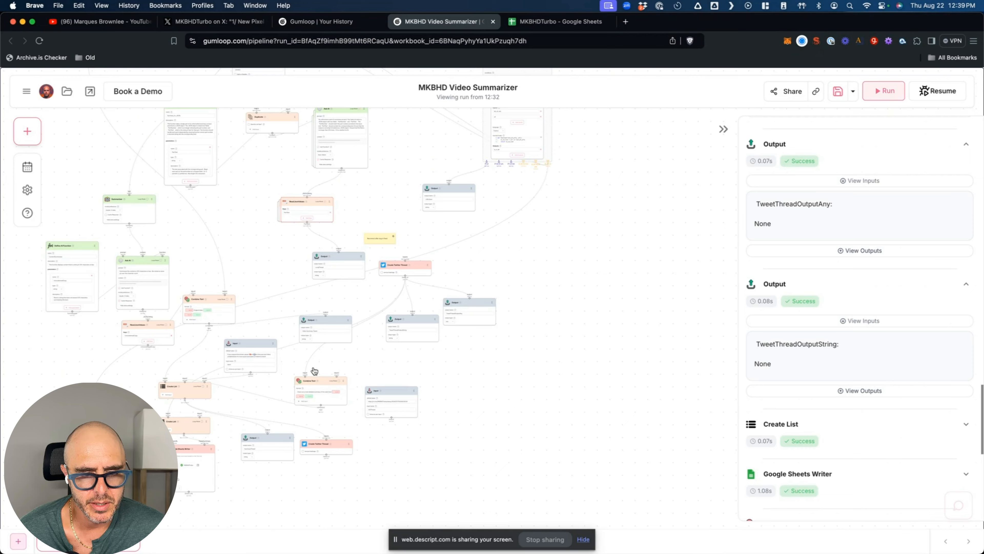
pyautogui.scroll(6, 398, 405)
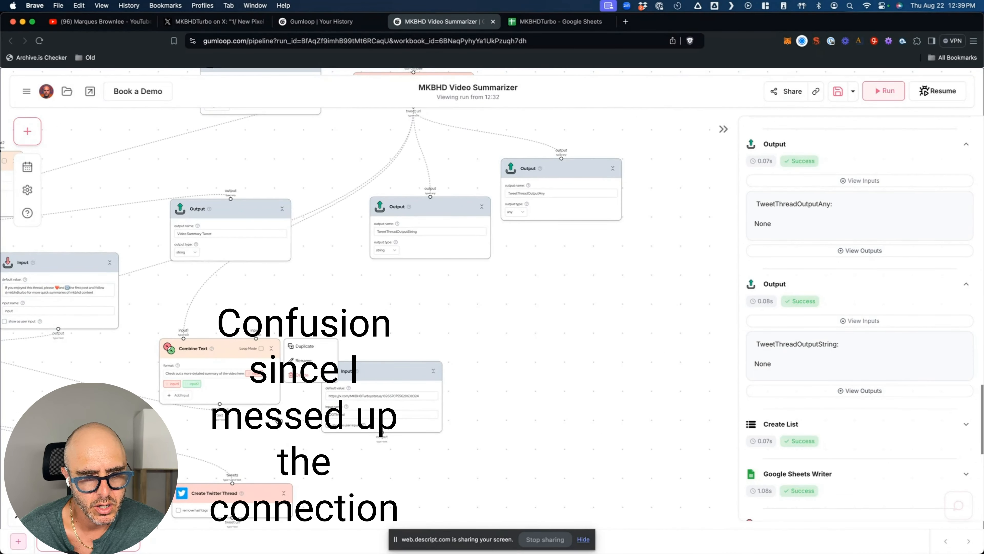
pyautogui.scroll(-2, 297, 434)
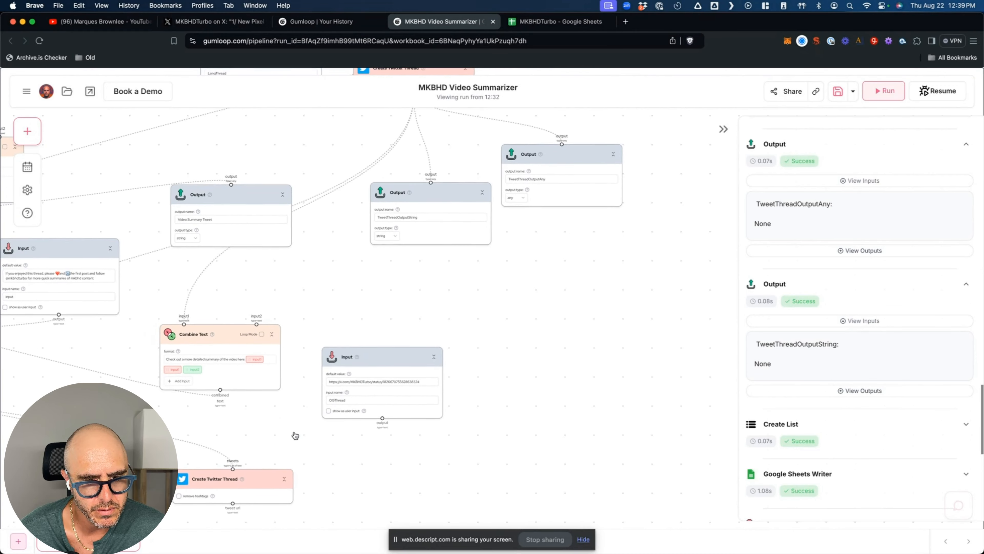
pyautogui.hscroll(-5, 296, 433)
pyautogui.hscroll(-10, 298, 423)
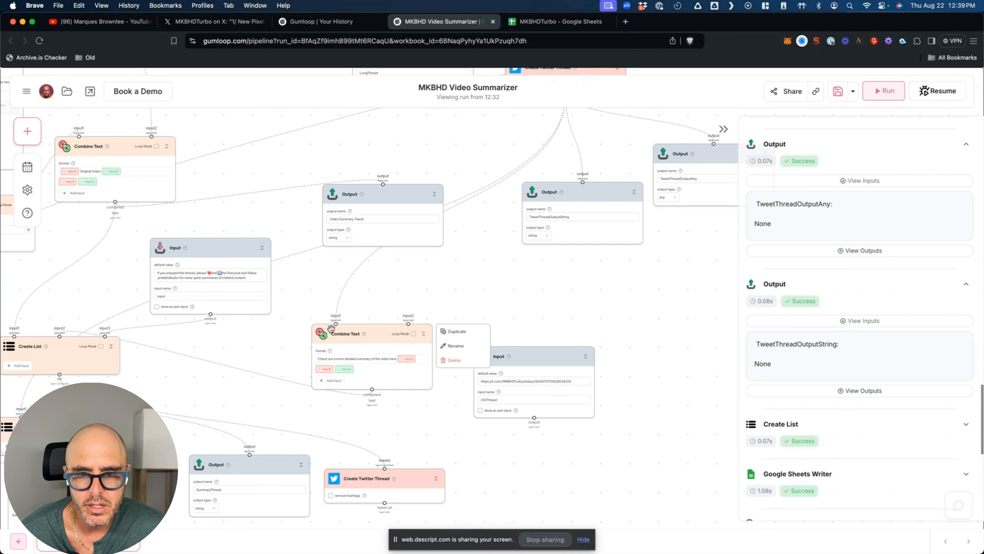
pyautogui.scroll(8, 471, 312)
pyautogui.scroll(-2, 471, 311)
pyautogui.moveTo(530, 432)
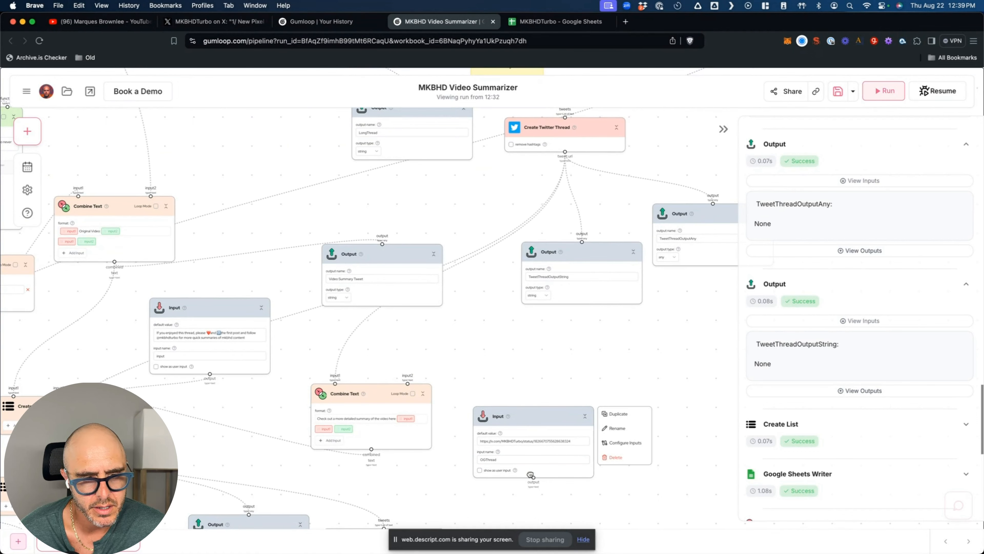
pyautogui.moveTo(533, 477); pyautogui.dragTo(337, 386)
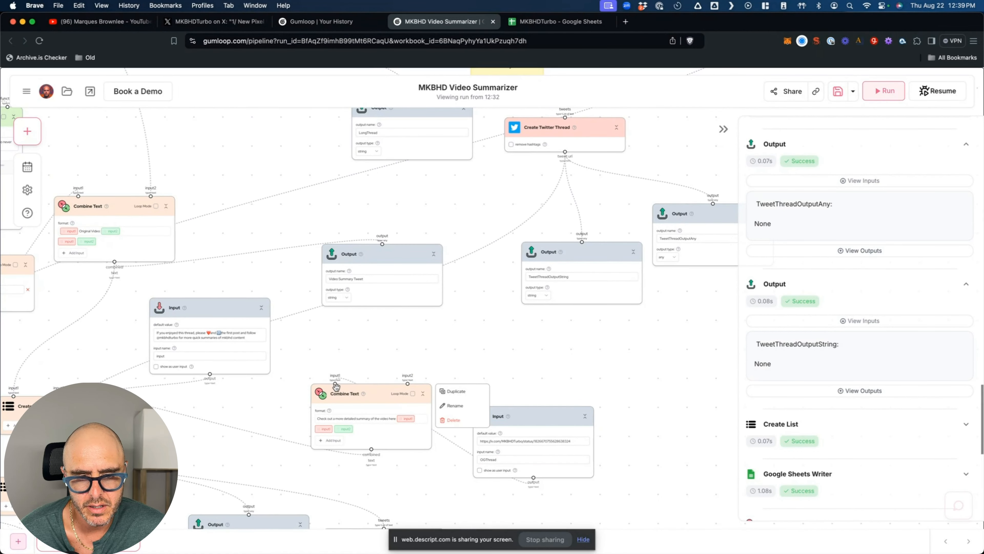
pyautogui.moveTo(525, 418)
pyautogui.moveTo(526, 417); pyautogui.dragTo(526, 357)
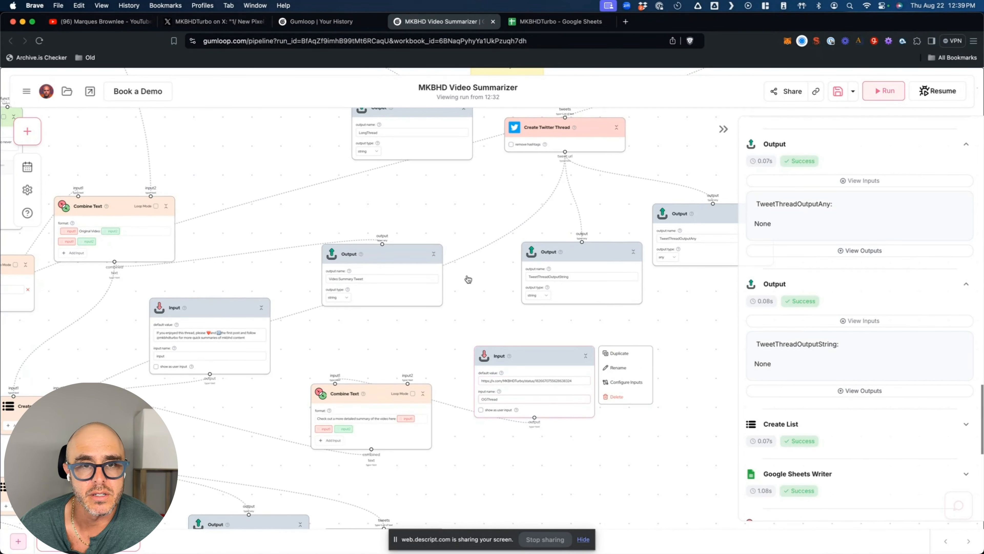
# - Review the posted Pixel 9 thread and the bot's X profile timeline, then return to the Gumloop flow
pyautogui.click(223, 24)
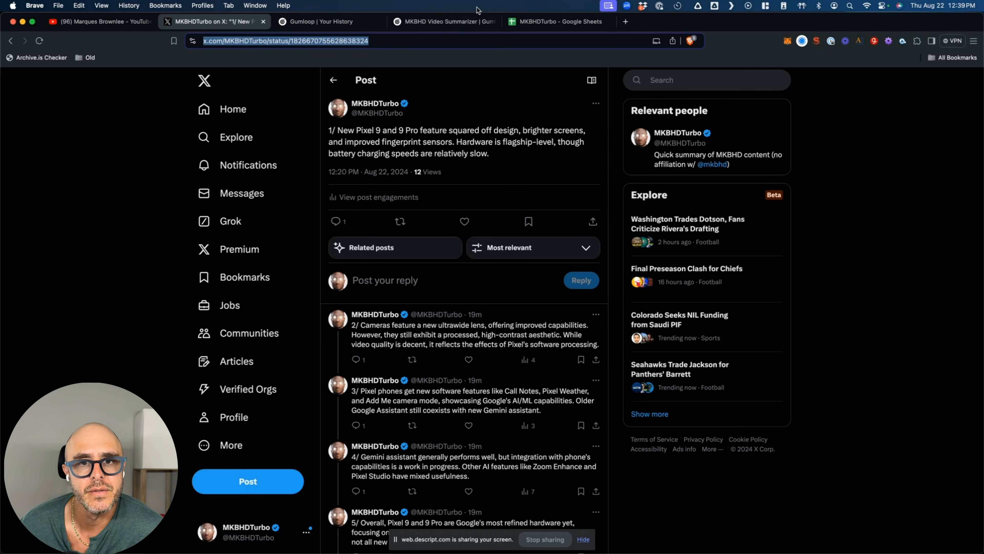
pyautogui.click(477, 20)
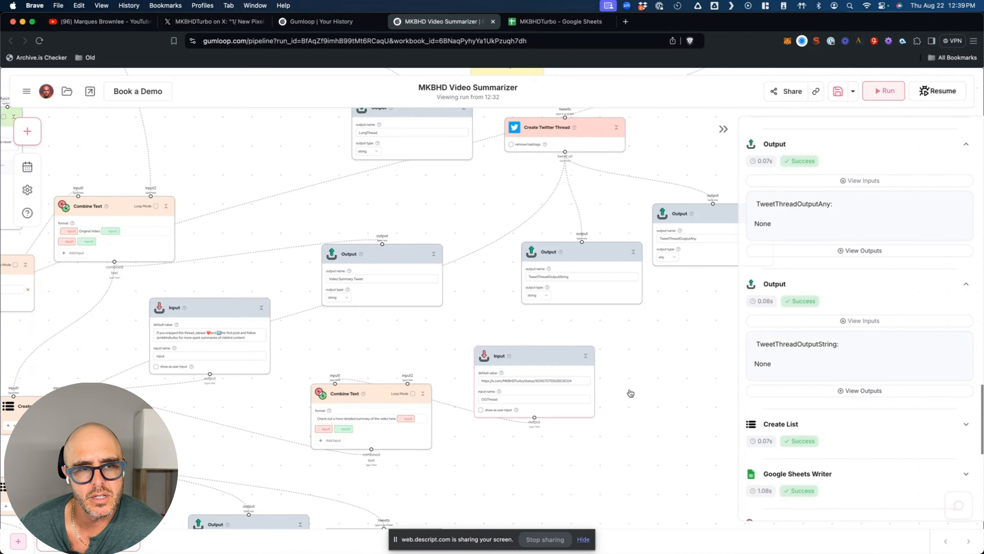
pyautogui.click(190, 21)
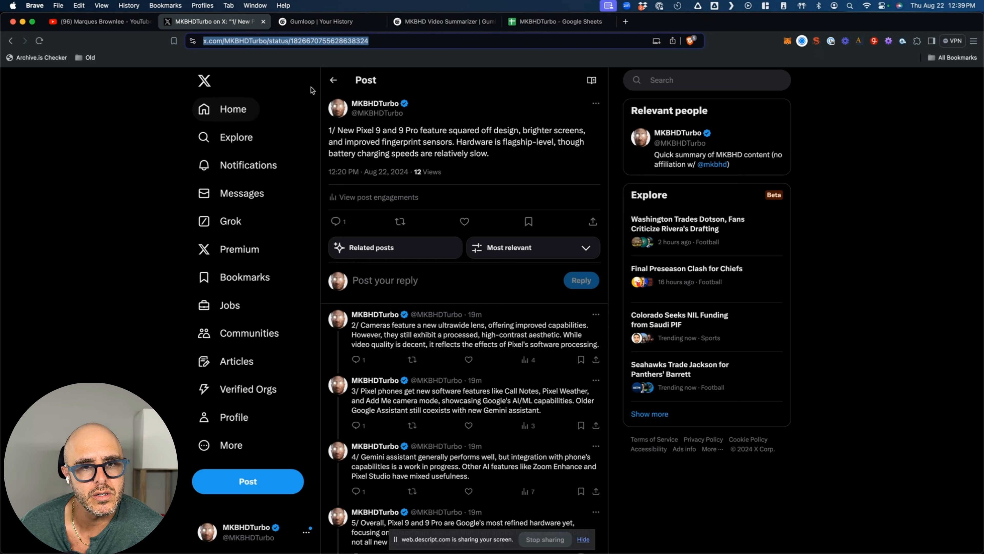
pyautogui.press('super+r')
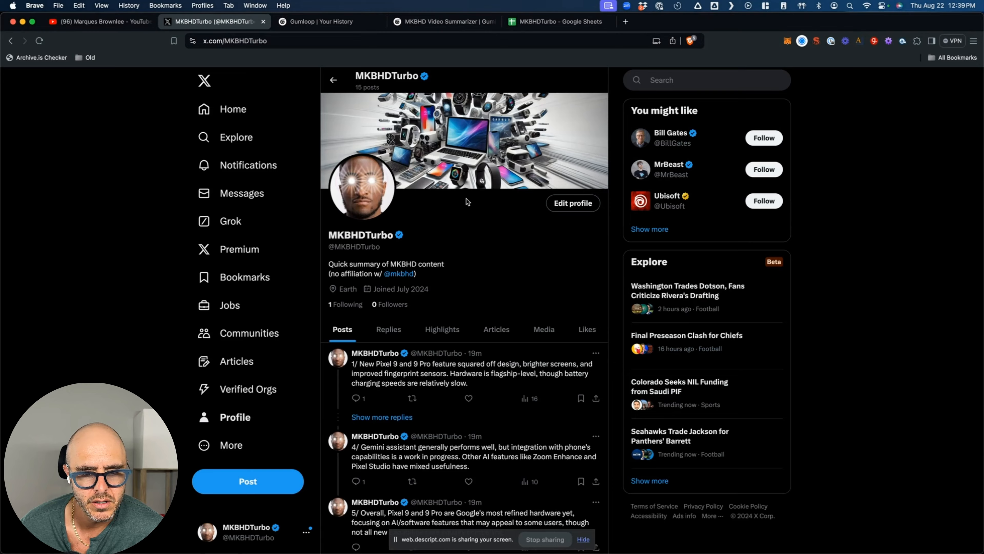
pyautogui.scroll(-3, 467, 199)
pyautogui.scroll(-1, 467, 198)
pyautogui.scroll(-4, 466, 198)
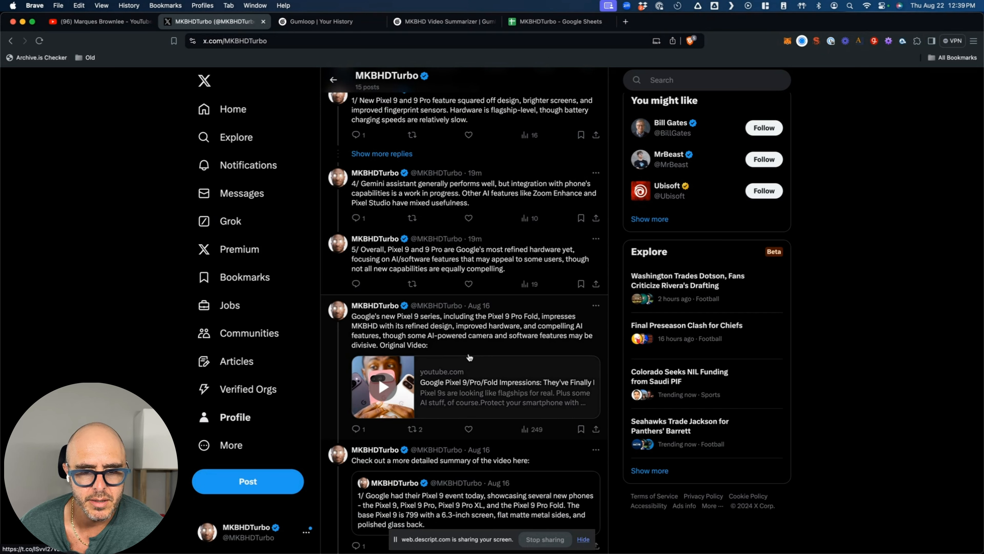
pyautogui.scroll(5, 465, 327)
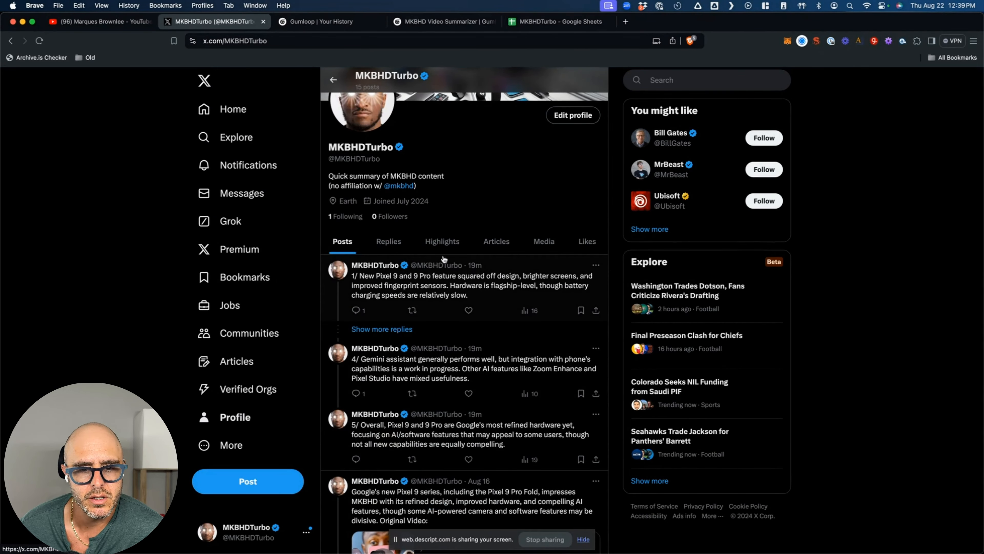
pyautogui.scroll(-5, 477, 378)
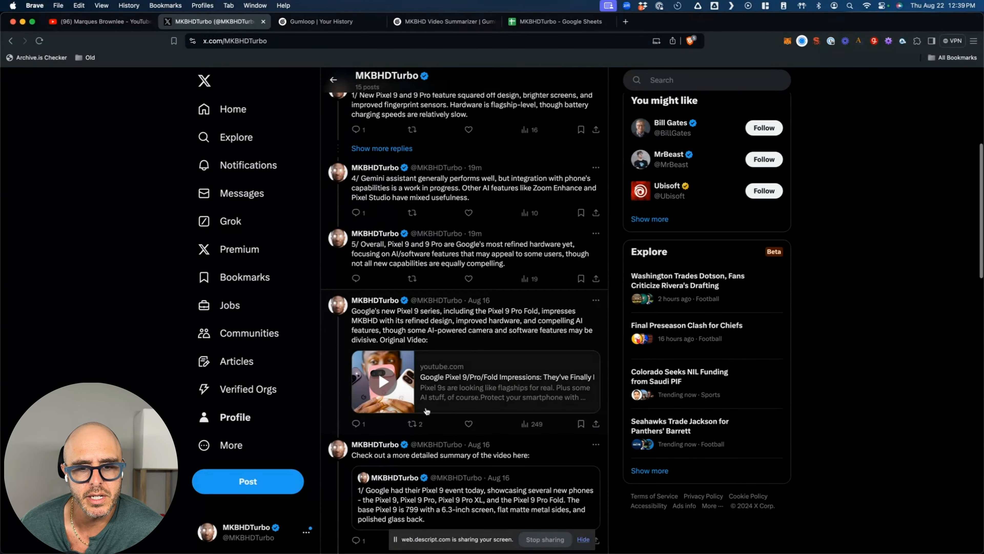
pyautogui.scroll(7, 419, 252)
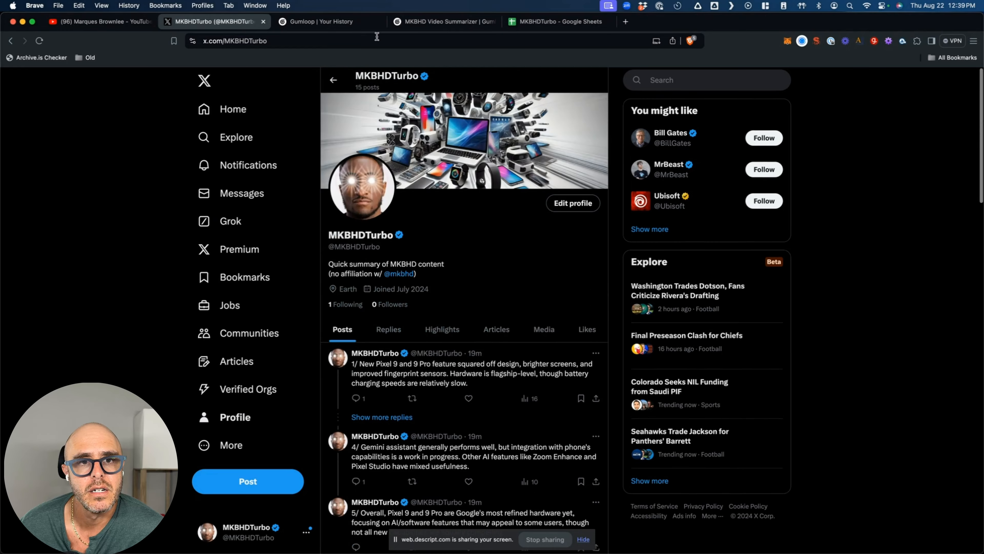
pyautogui.click(334, 22)
pyautogui.click(440, 22)
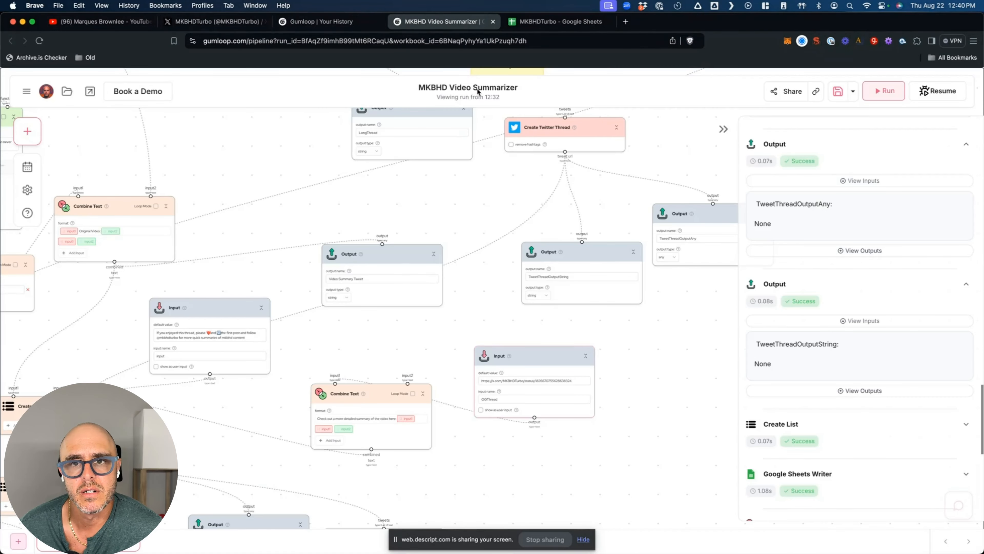
# - Delete the YouTube URL in cell A4 of the MKBHDTurbo sheet, then return to Gumloop
pyautogui.moveTo(528, 242)
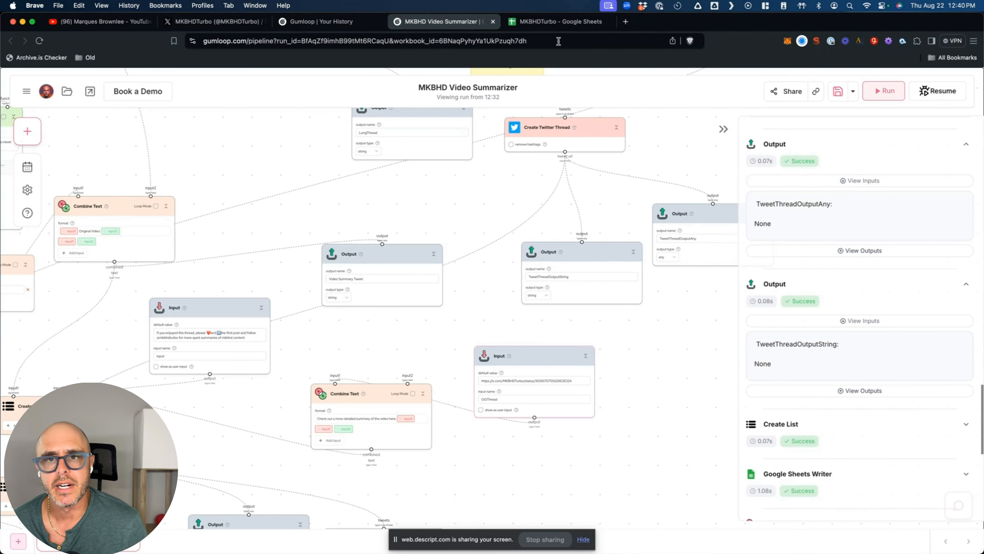
pyautogui.click(570, 24)
pyautogui.click(134, 183)
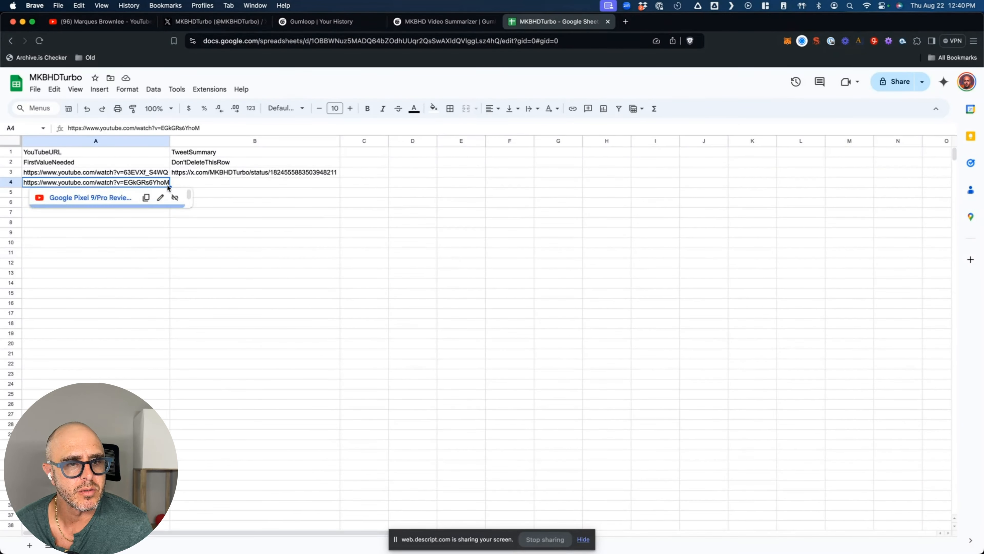
pyautogui.press('BackSpace')
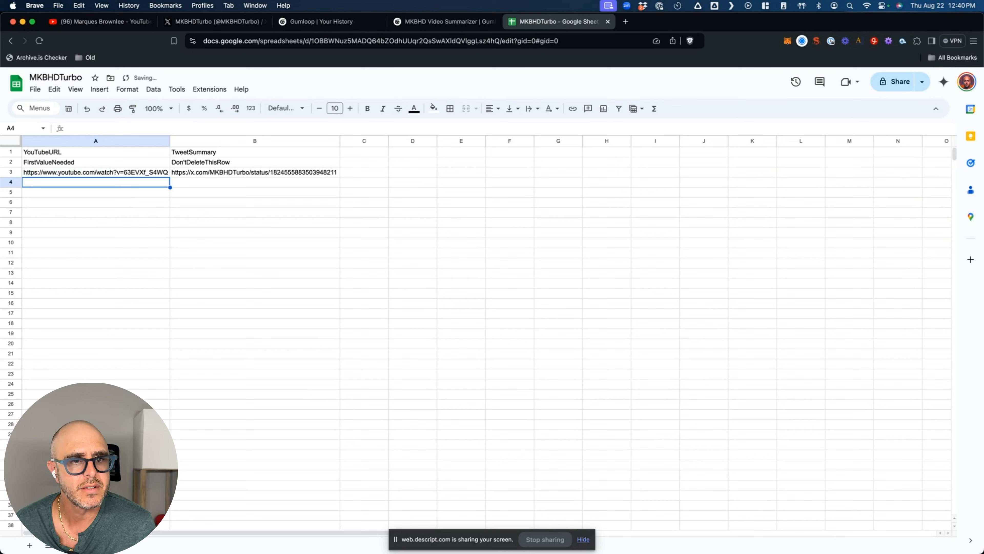
pyautogui.click(190, 184)
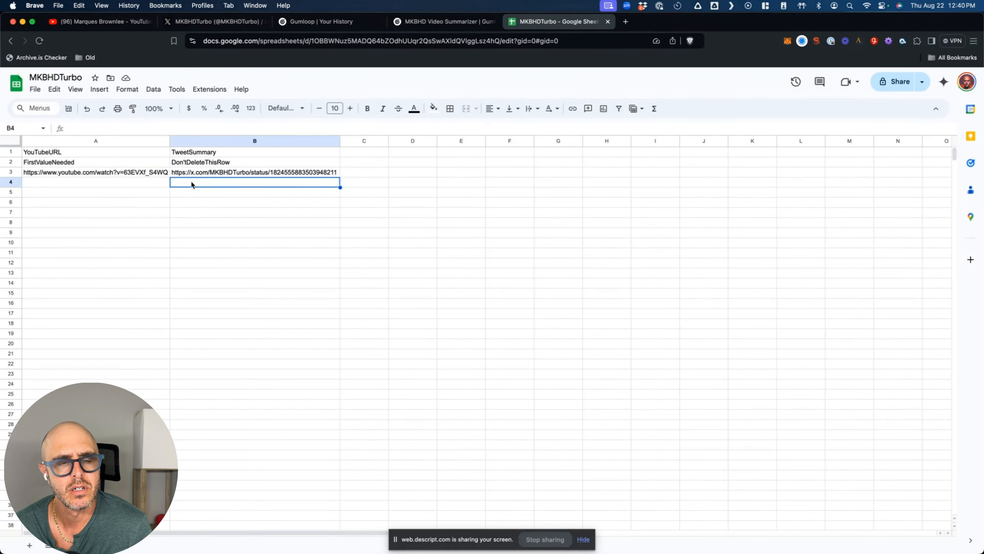
pyautogui.click(345, 23)
# - Pan to the Google Sheets Writer node and bring up its options menu
pyautogui.click(428, 23)
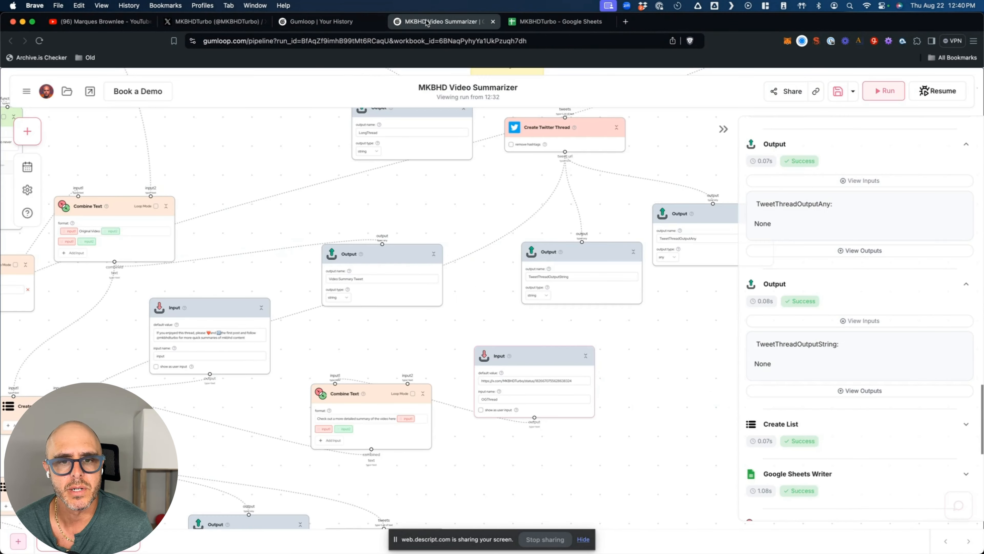
pyautogui.scroll(-10, 453, 340)
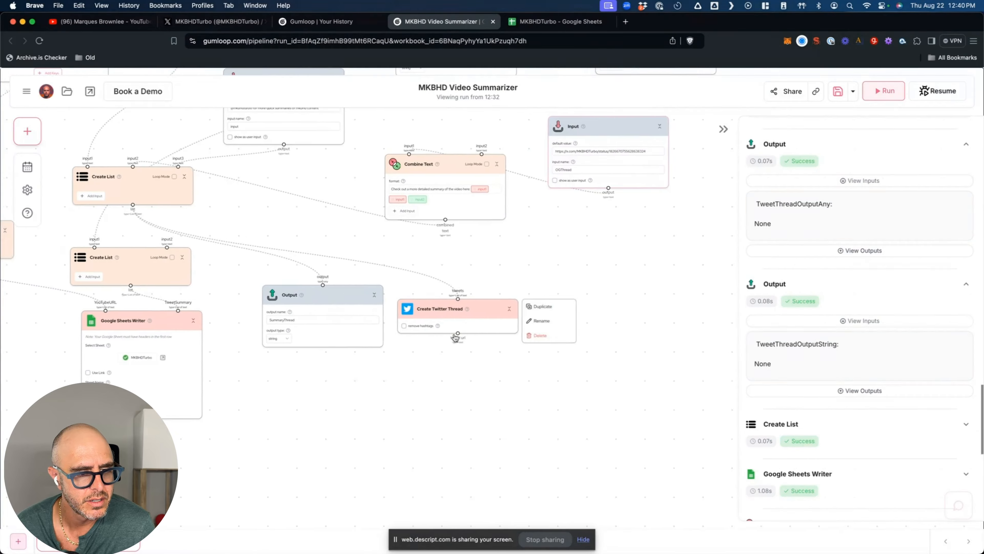
pyautogui.hscroll(-5, 454, 338)
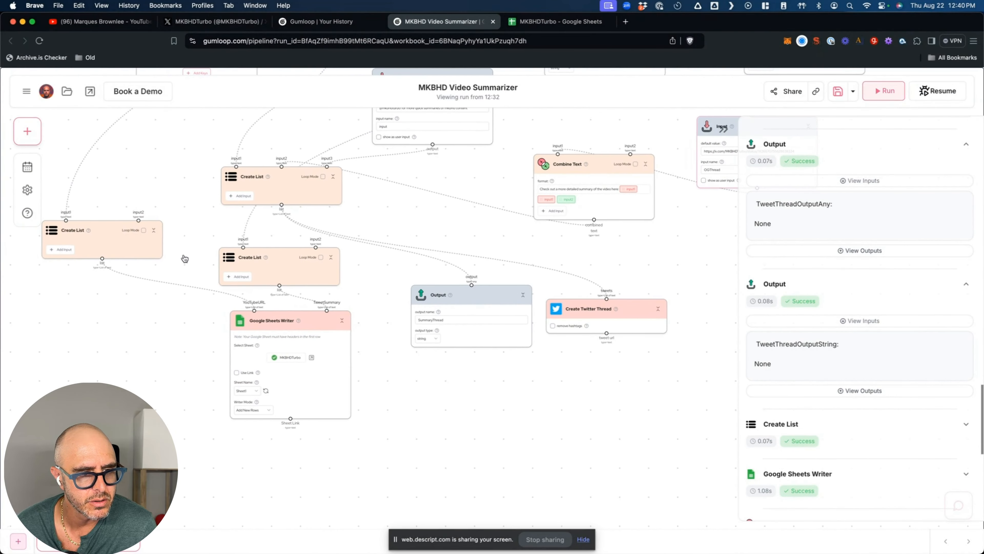
pyautogui.rightClick(323, 343)
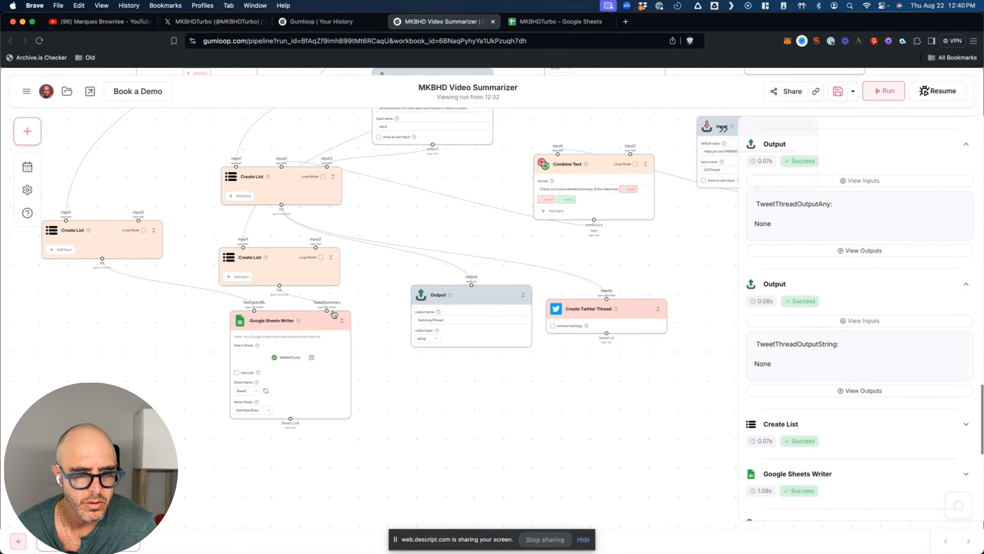
pyautogui.click(377, 397)
pyautogui.rightClick(341, 351)
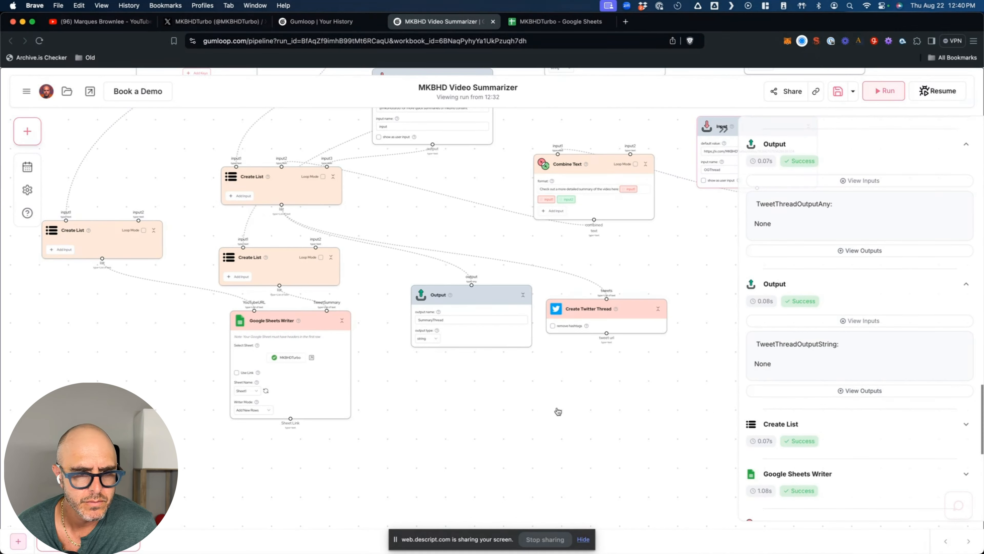
# - Move the Google Sheets Writer lower-left and the middle Create List node further down
pyautogui.moveTo(308, 325); pyautogui.dragTo(221, 384)
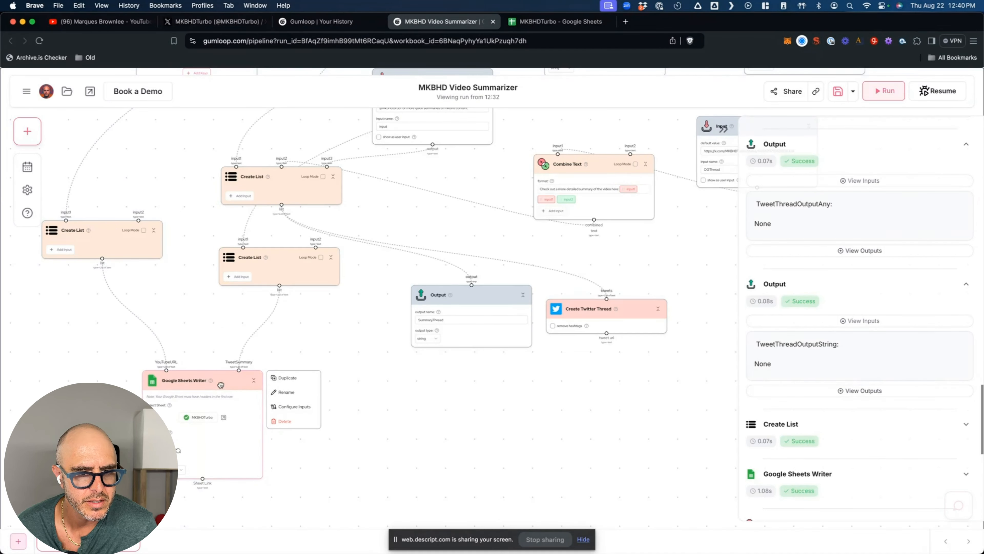
pyautogui.moveTo(303, 264); pyautogui.dragTo(303, 304)
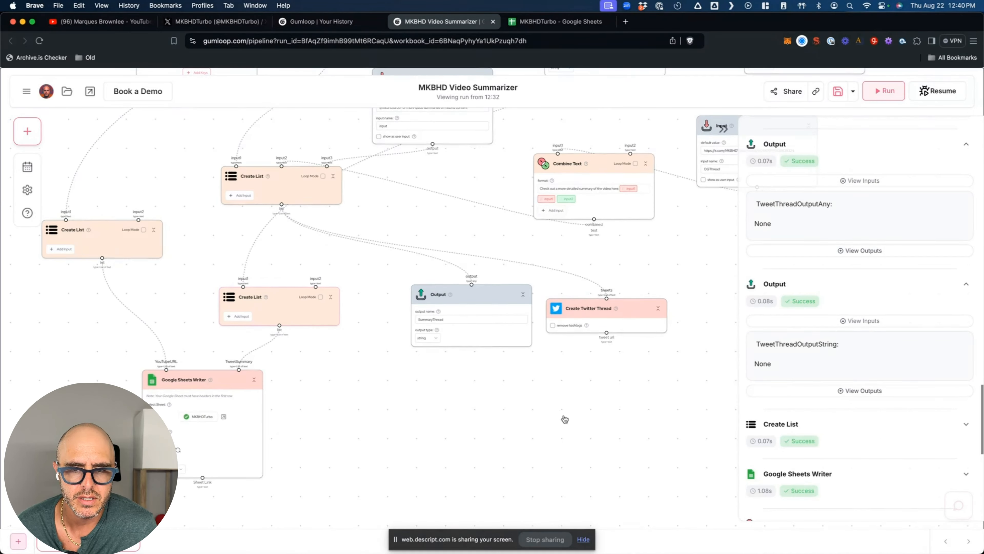
pyautogui.scroll(-6, 565, 419)
pyautogui.click(549, 414)
pyautogui.scroll(2, 549, 414)
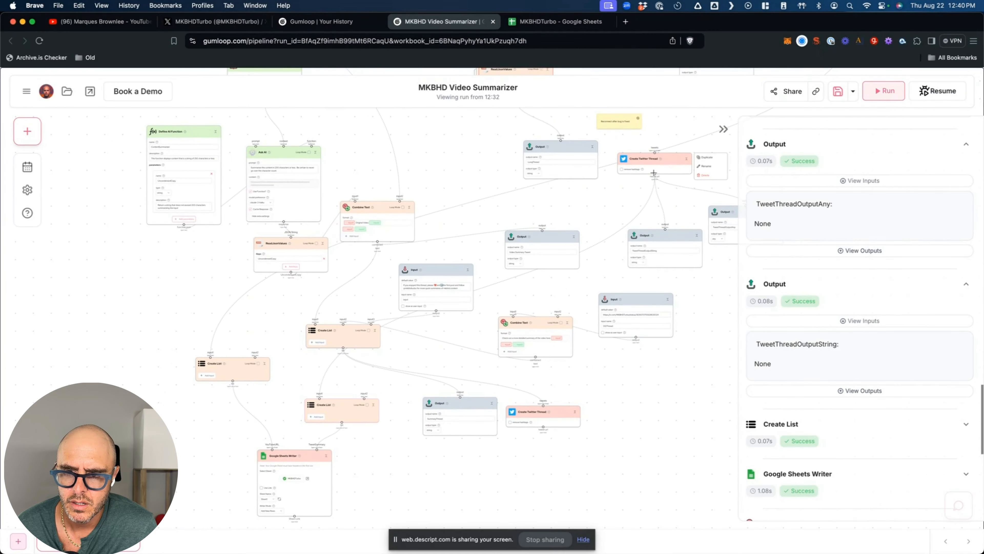
pyautogui.moveTo(639, 311)
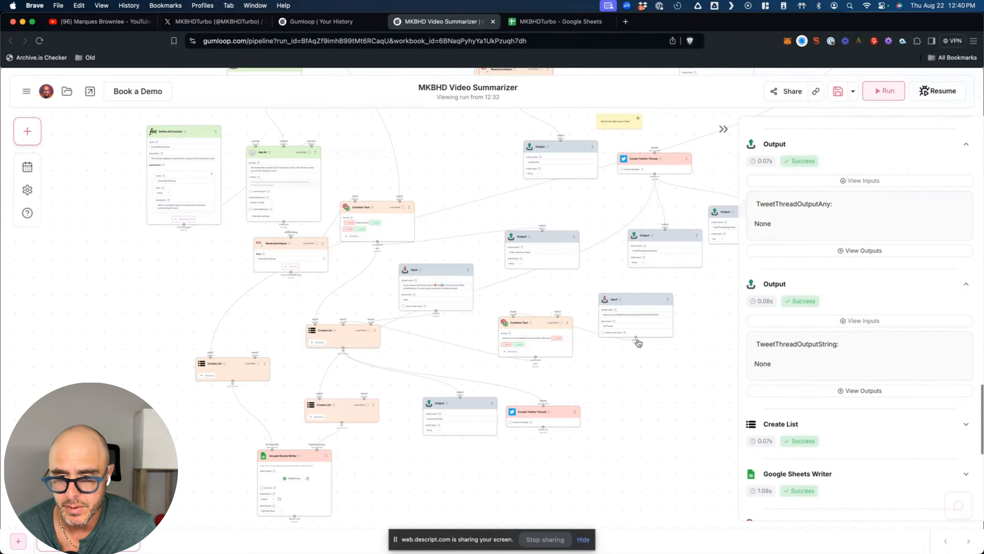
pyautogui.moveTo(316, 463)
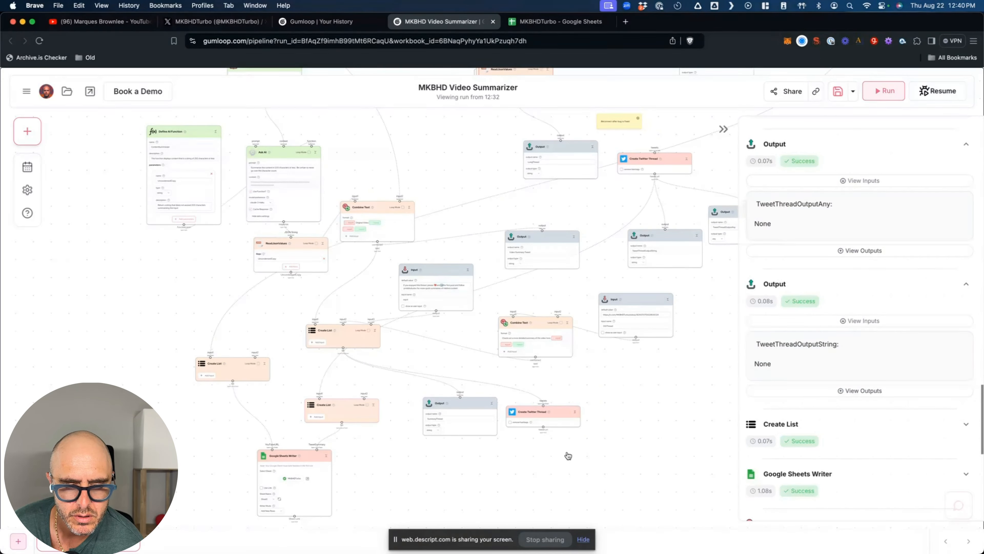
pyautogui.moveTo(542, 428)
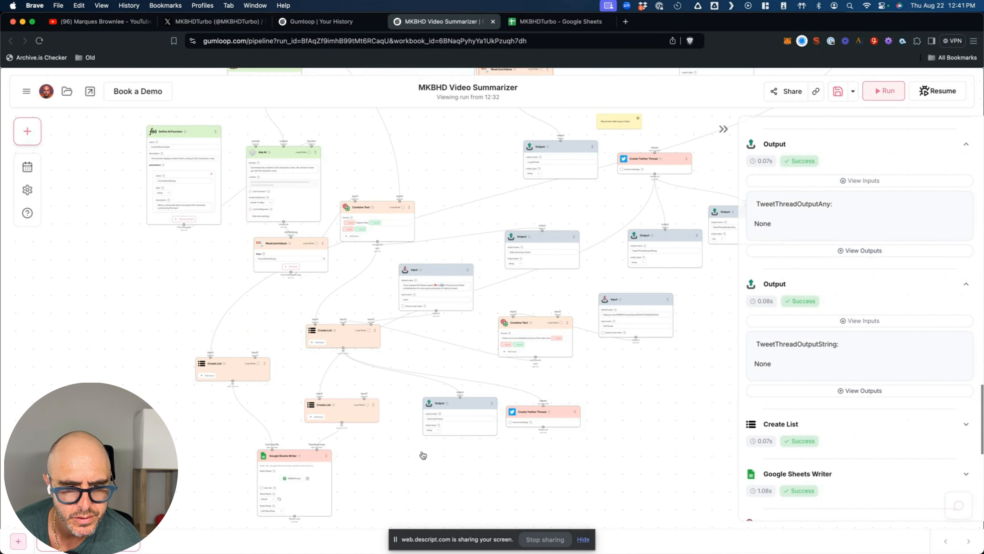
pyautogui.moveTo(635, 337)
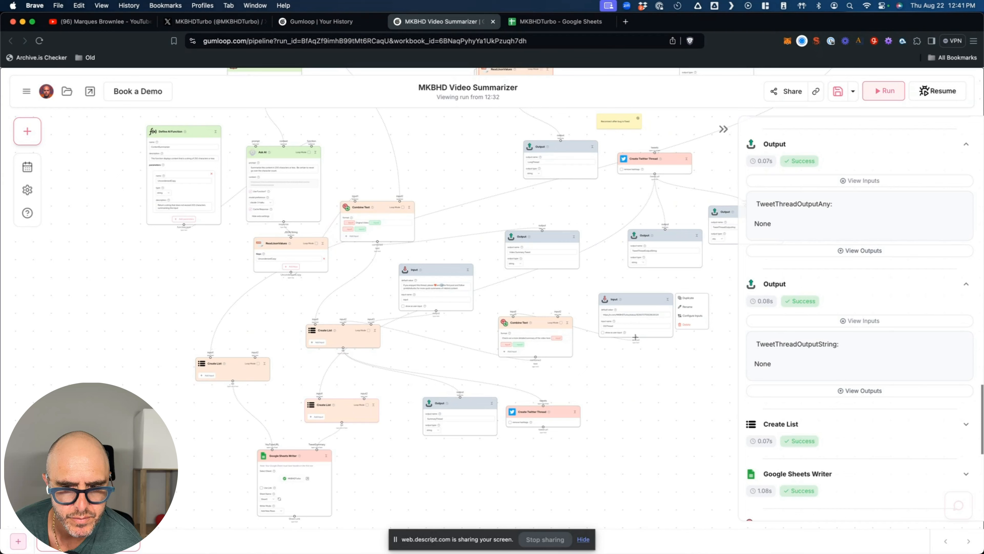
# - Draw a new connection out of the Input node
pyautogui.moveTo(635, 337); pyautogui.dragTo(461, 397)
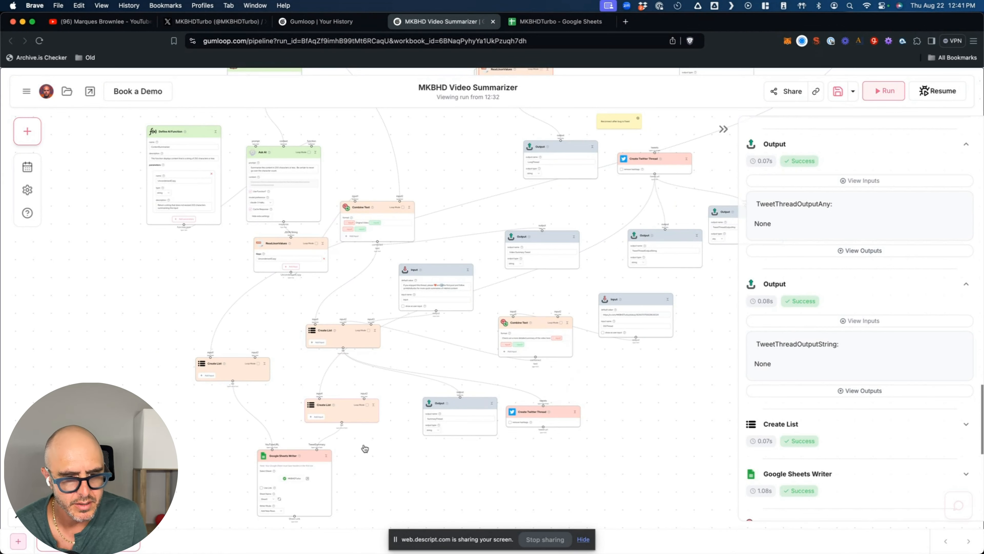
pyautogui.scroll(5, 365, 448)
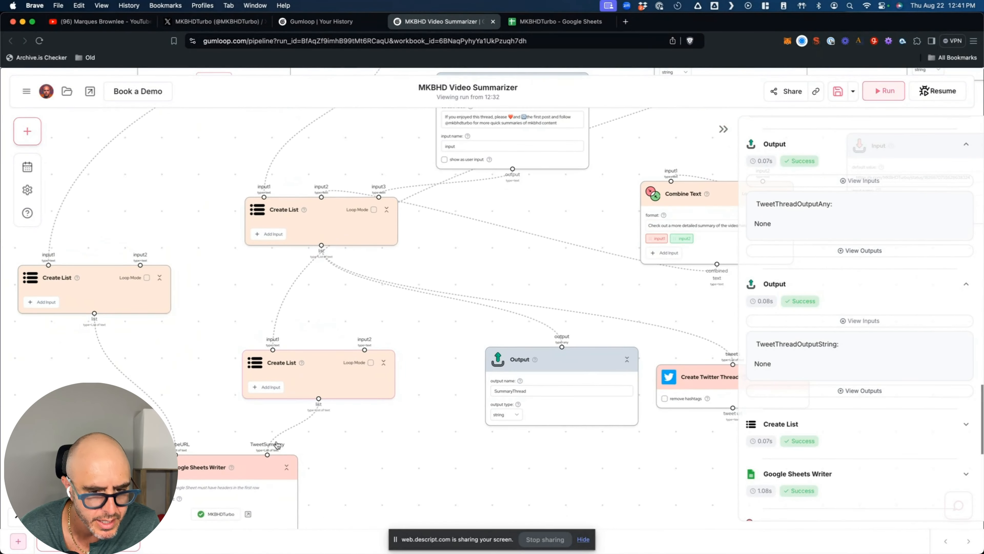
pyautogui.scroll(-5, 336, 445)
pyautogui.scroll(-2, 341, 445)
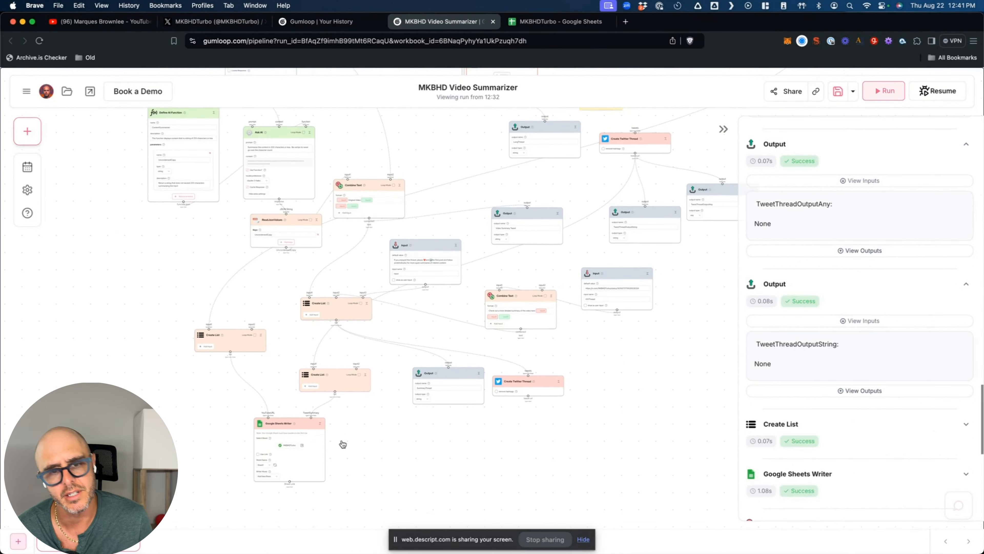
pyautogui.scroll(-1, 342, 444)
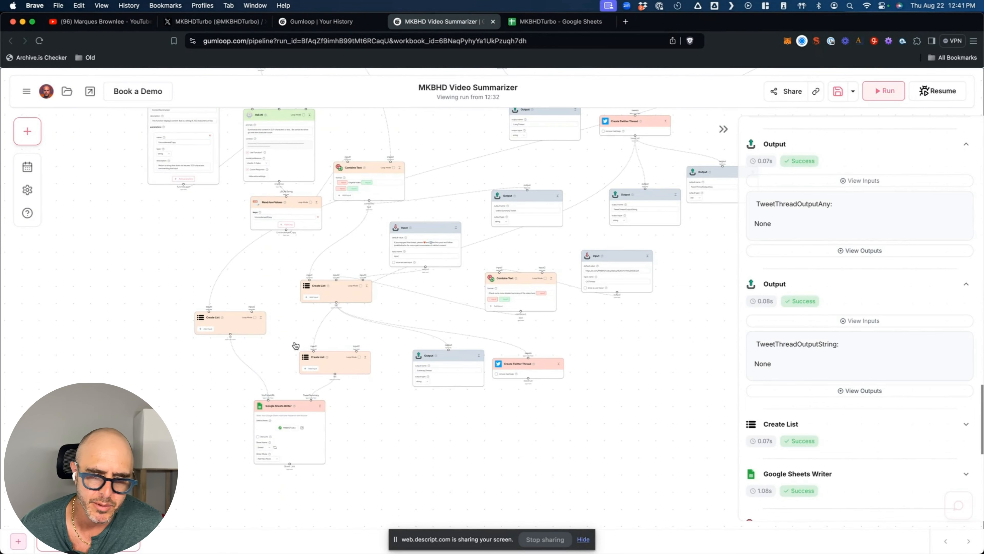
pyautogui.scroll(-1, 339, 404)
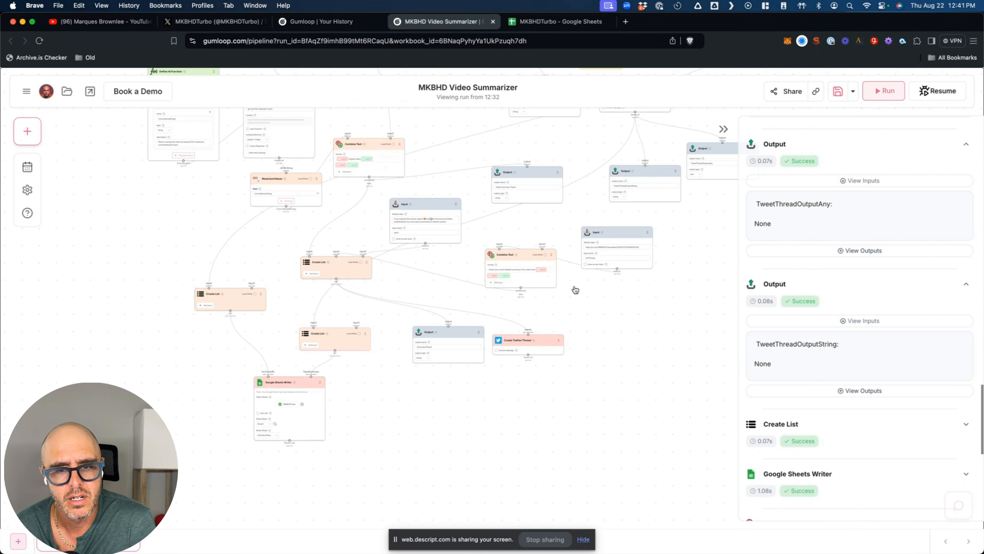
# - Move the lower Combine Text node and the Create List node slightly up and left
pyautogui.moveTo(514, 258); pyautogui.dragTo(493, 251)
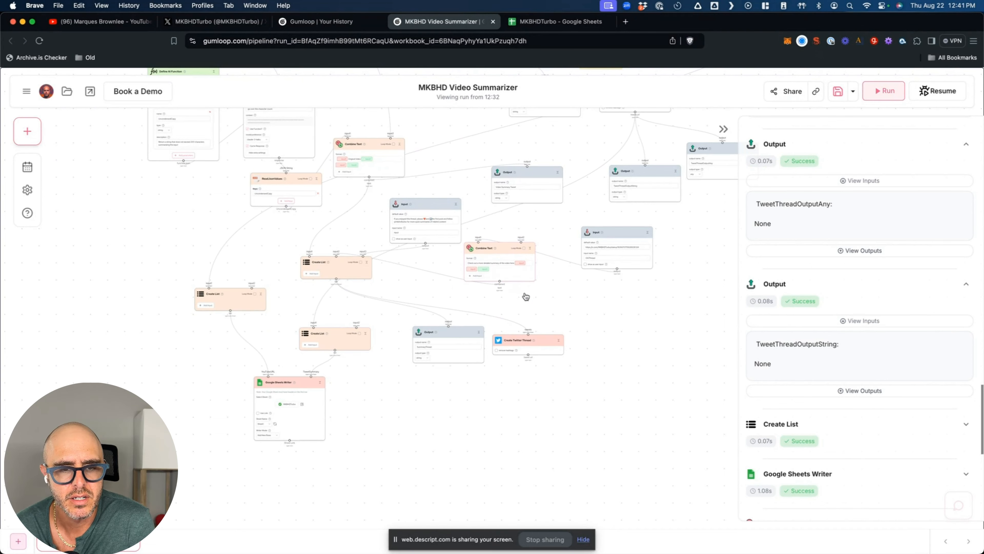
pyautogui.moveTo(349, 158)
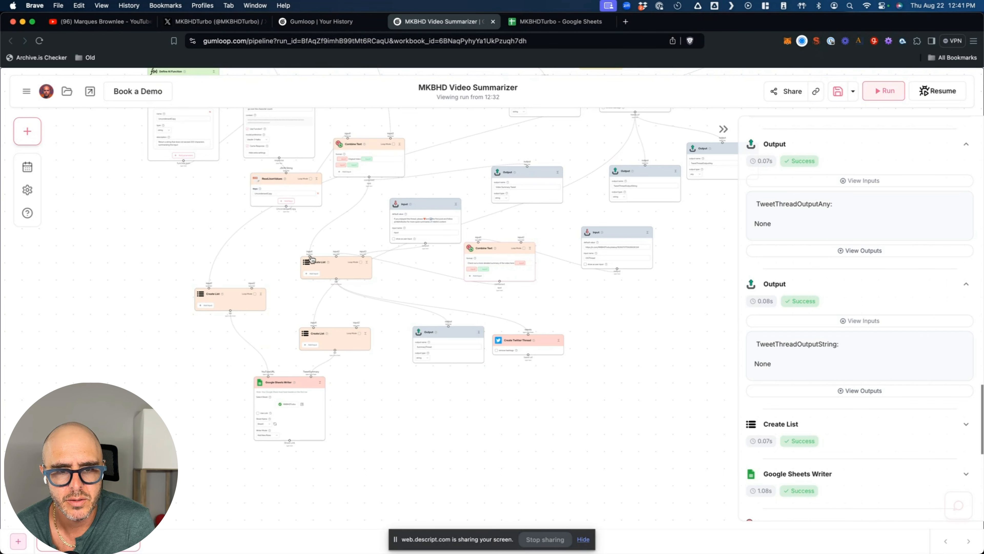
pyautogui.moveTo(523, 264)
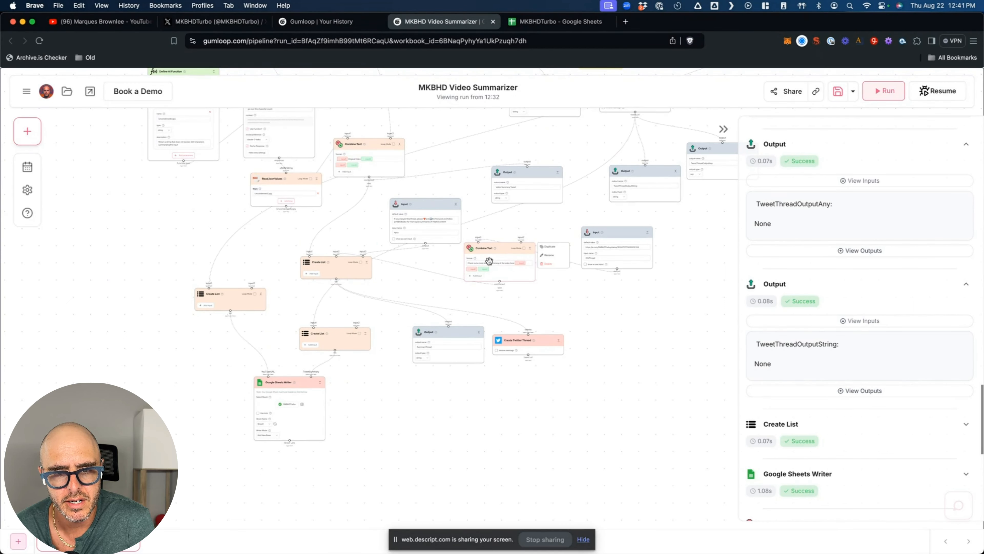
pyautogui.moveTo(435, 220)
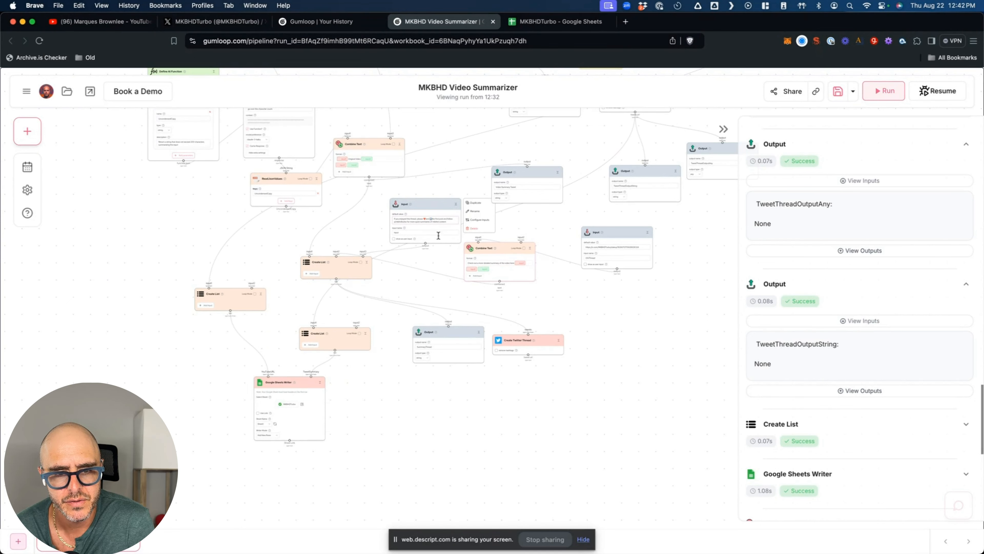
pyautogui.moveTo(328, 269)
pyautogui.moveTo(324, 267); pyautogui.dragTo(319, 255)
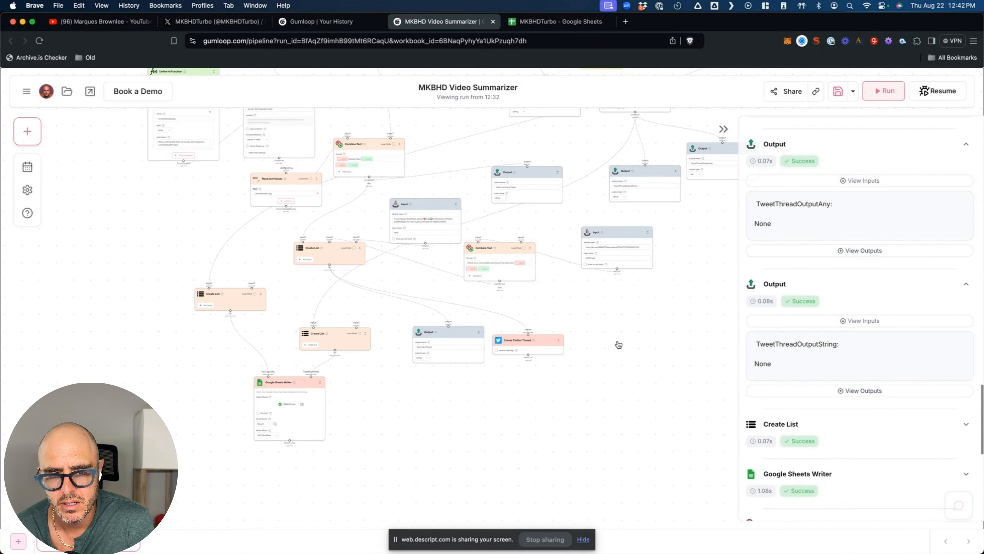
# - Try linking Create Twitter Thread's output to Create List, then bring up that node's actions
pyautogui.moveTo(554, 344)
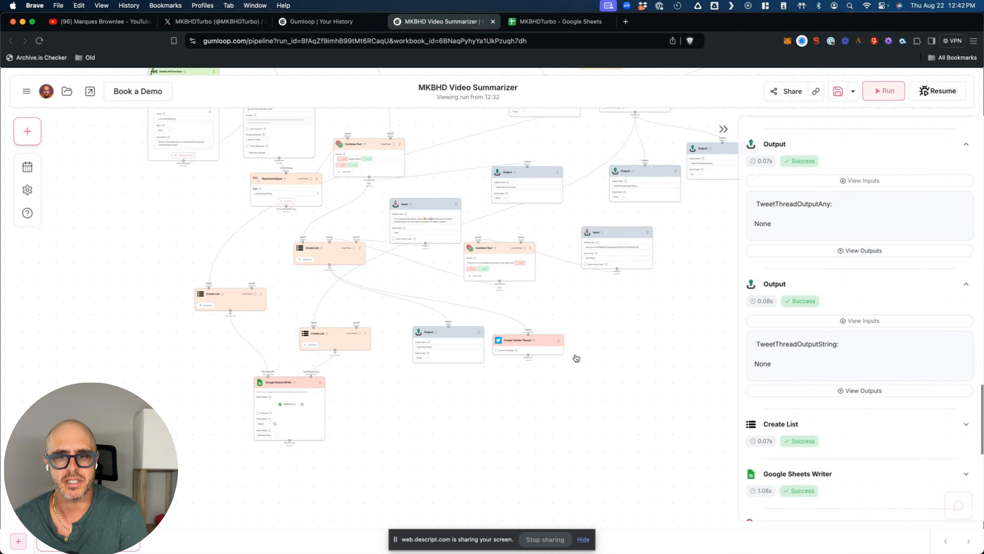
pyautogui.moveTo(528, 355); pyautogui.dragTo(311, 378)
pyautogui.moveTo(312, 375)
pyautogui.moveTo(312, 375); pyautogui.dragTo(316, 329)
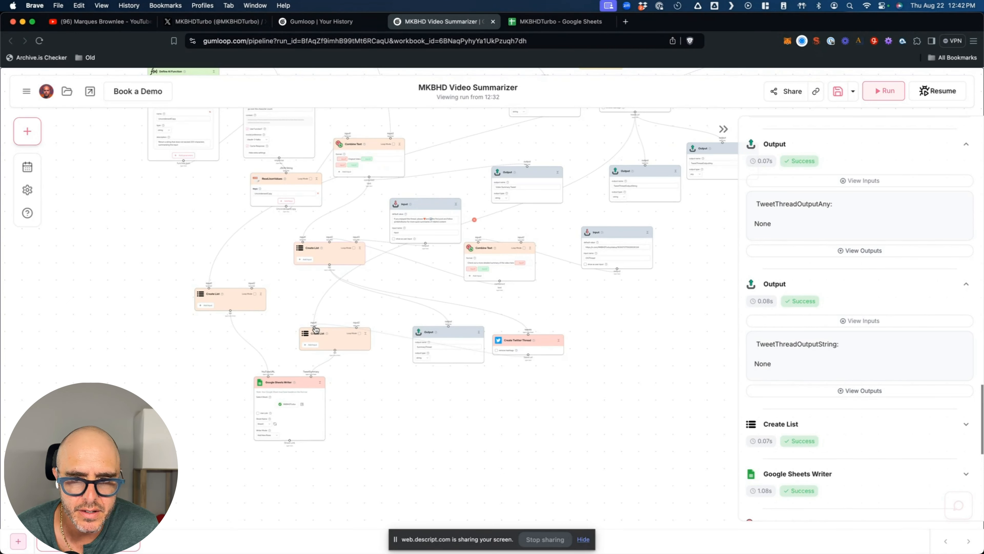
pyautogui.moveTo(316, 329); pyautogui.dragTo(506, 342)
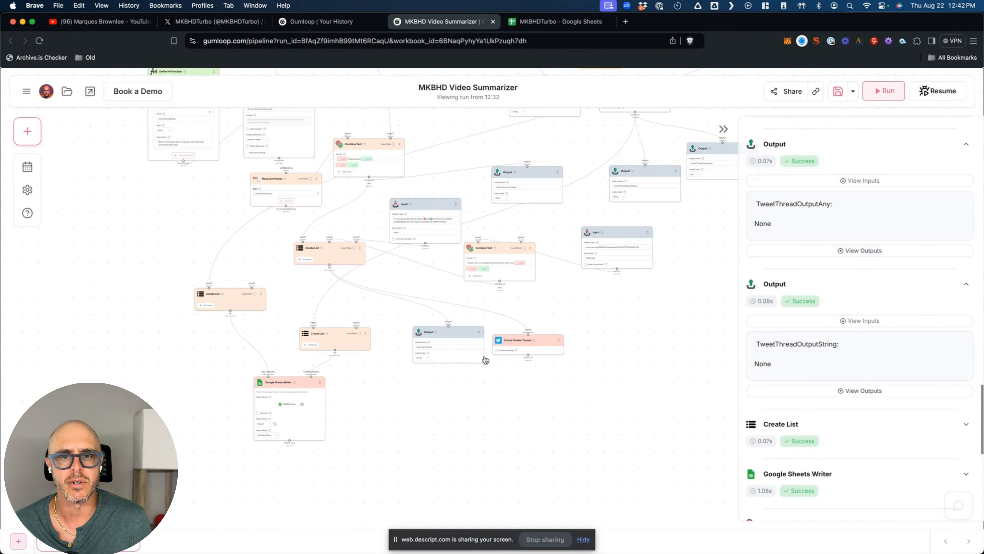
pyautogui.rightClick(528, 335)
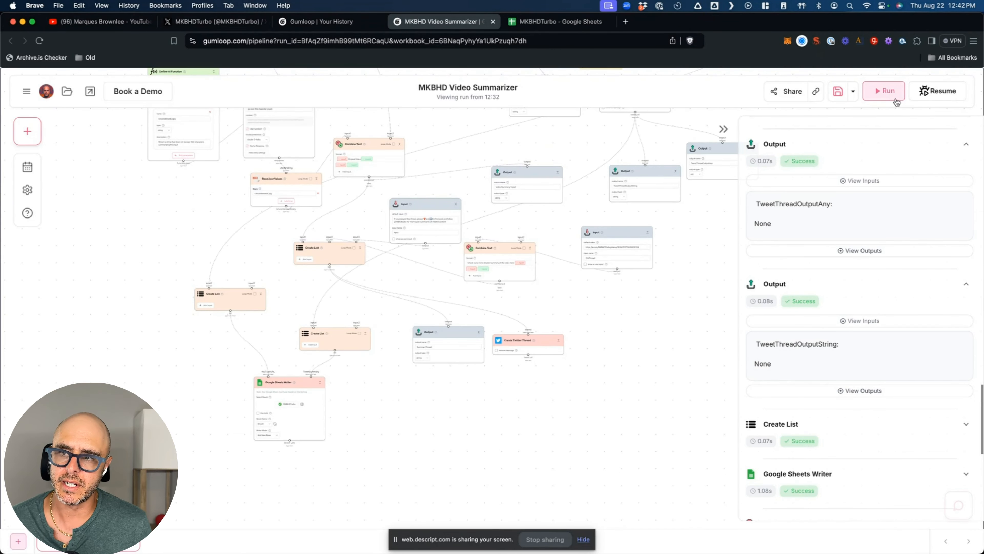
# - Run the flow, then delete the erroring Create Twitter Thread node
pyautogui.click(882, 95)
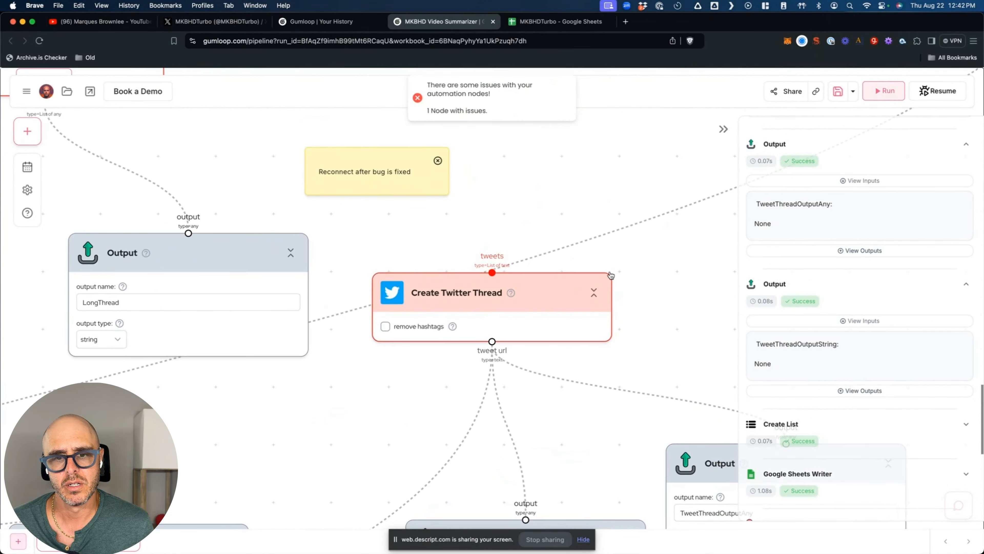
pyautogui.scroll(-10, 633, 286)
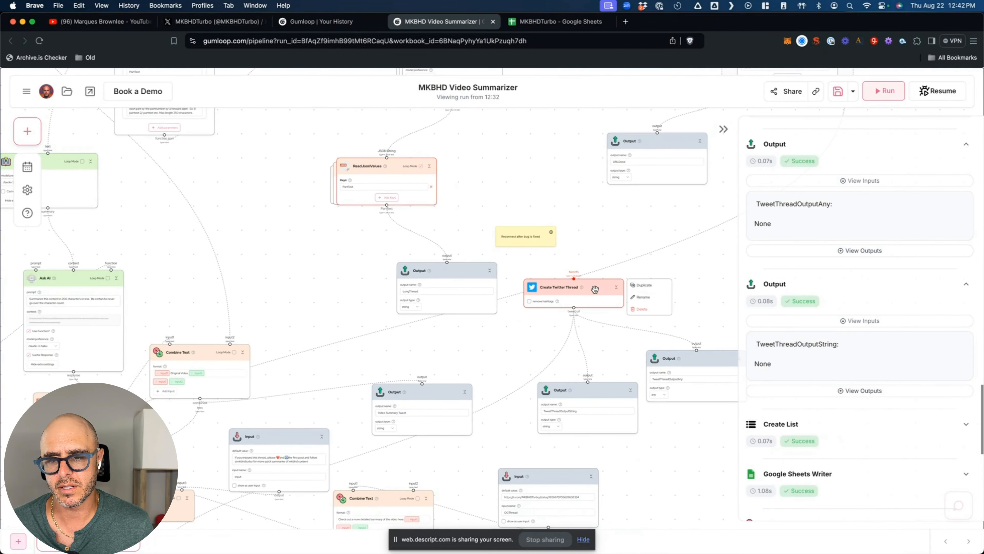
pyautogui.moveTo(591, 291); pyautogui.dragTo(593, 270)
pyautogui.moveTo(592, 274)
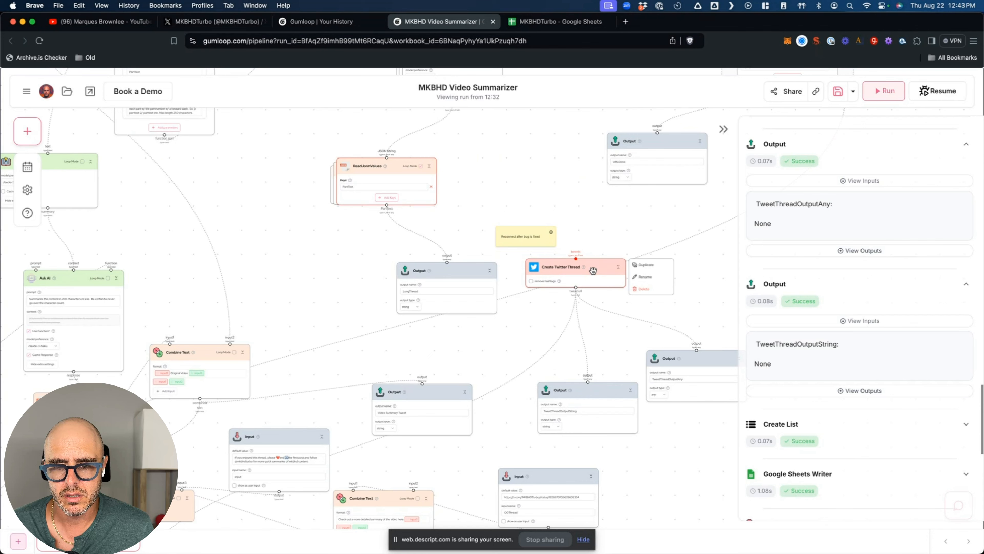
pyautogui.click(641, 289)
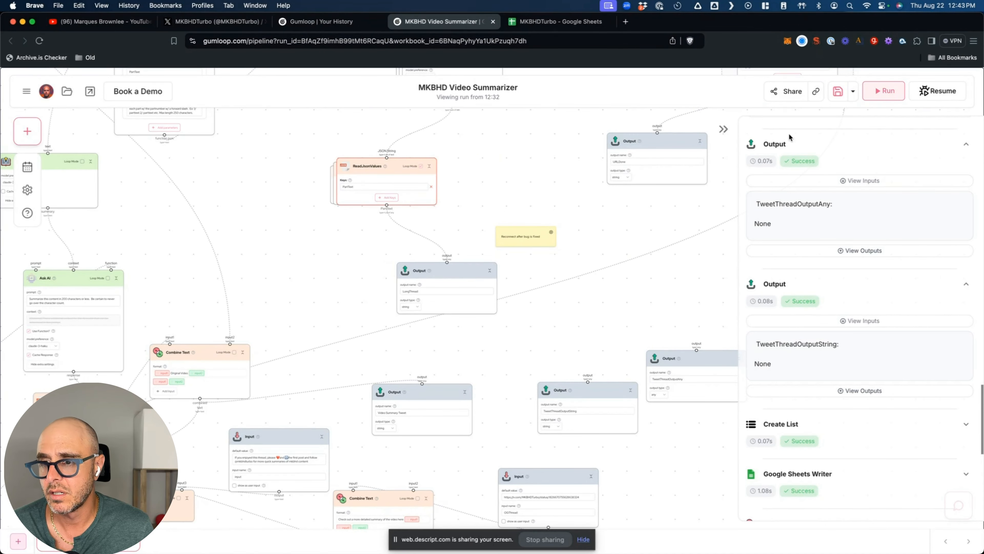
# - Rerun the flow and delete the TweetThreadOutputAny and TweetThreadOutputString nodes
pyautogui.click(877, 94)
pyautogui.moveTo(565, 266)
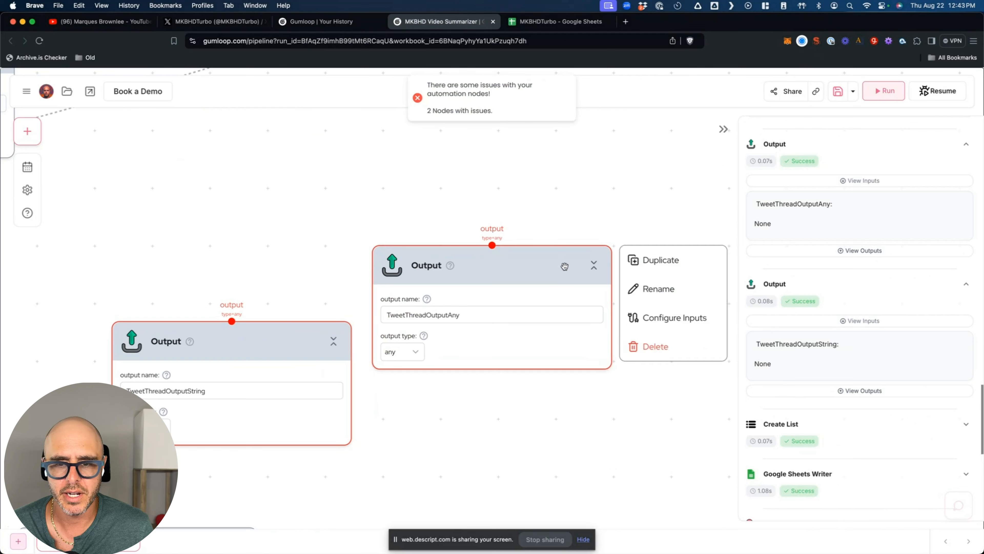
pyautogui.click(652, 346)
pyautogui.moveTo(229, 336)
pyautogui.click(392, 423)
pyautogui.scroll(-5, 464, 321)
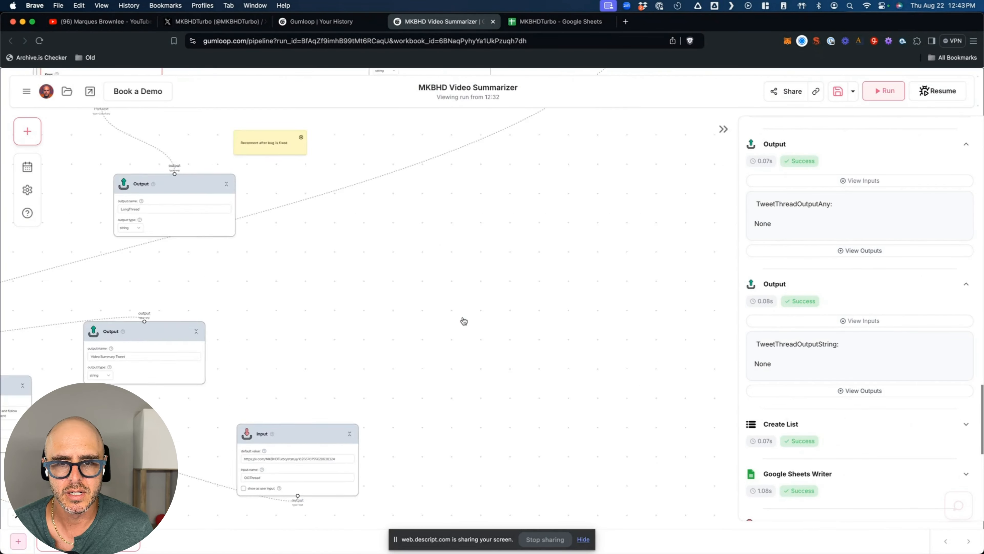
pyautogui.scroll(-1, 464, 321)
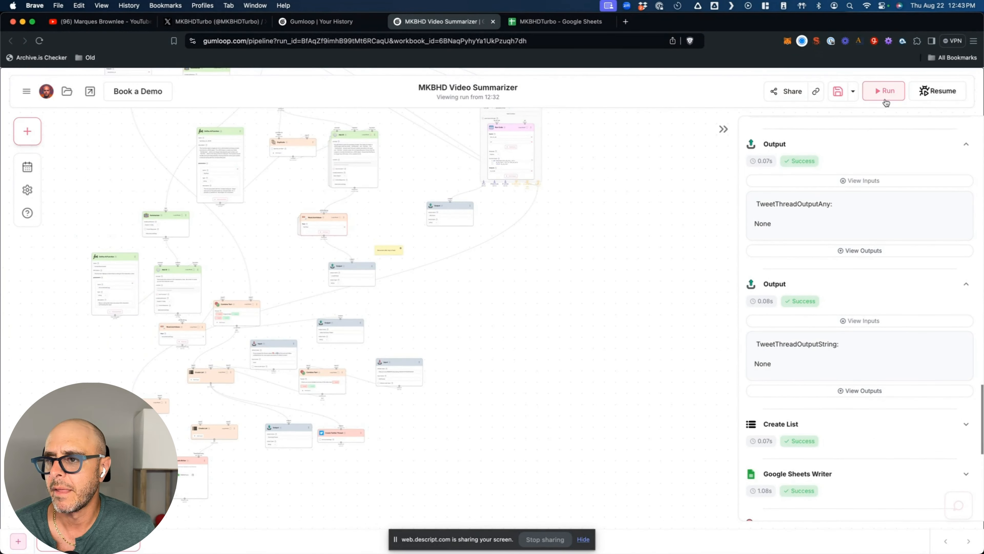
# - Run the repaired flow until every node succeeds, then view the bot's X profile
pyautogui.click(885, 93)
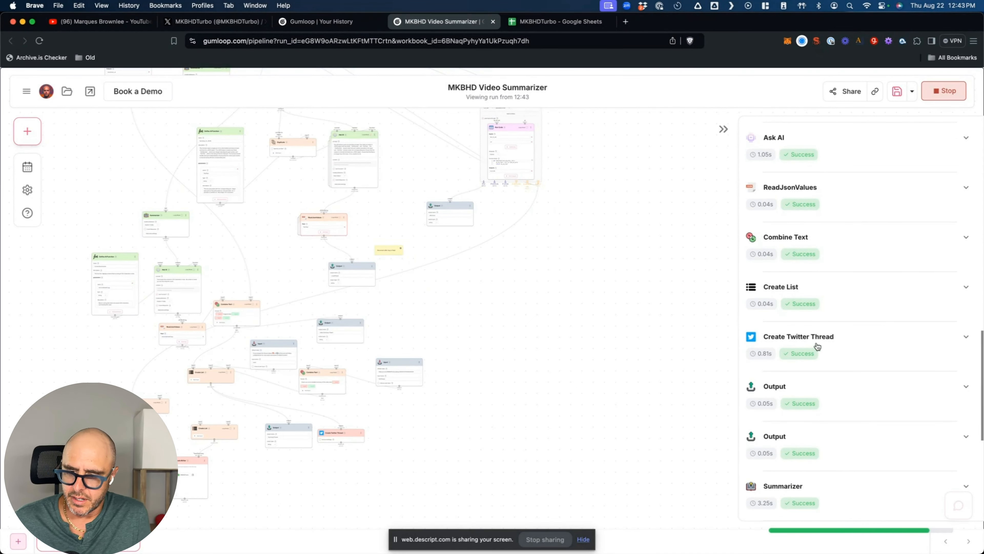
pyautogui.click(219, 24)
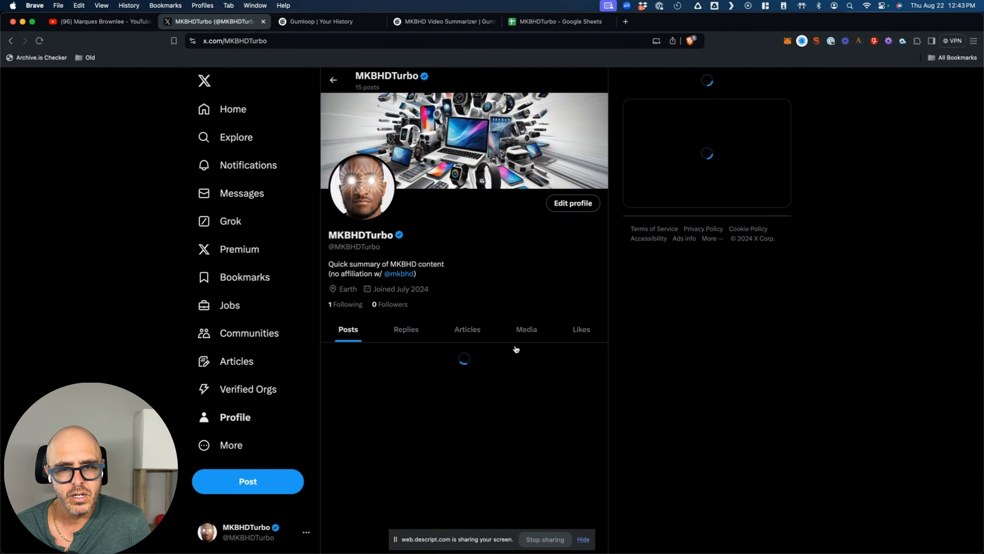
# - Scroll the X profile to review the new Pixel 9 post and thread, then open the Google Sheets log
pyautogui.scroll(-2, 516, 349)
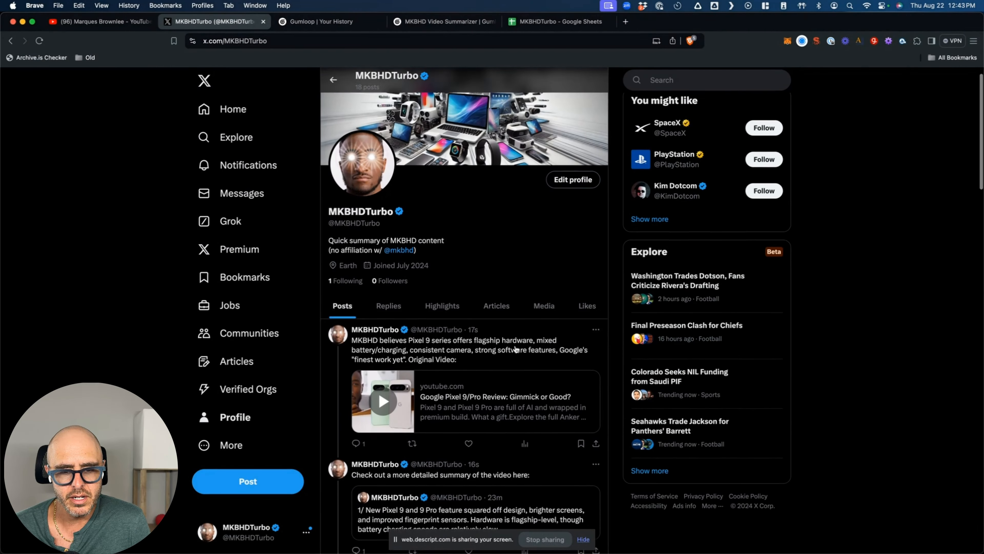
pyautogui.scroll(-3, 516, 349)
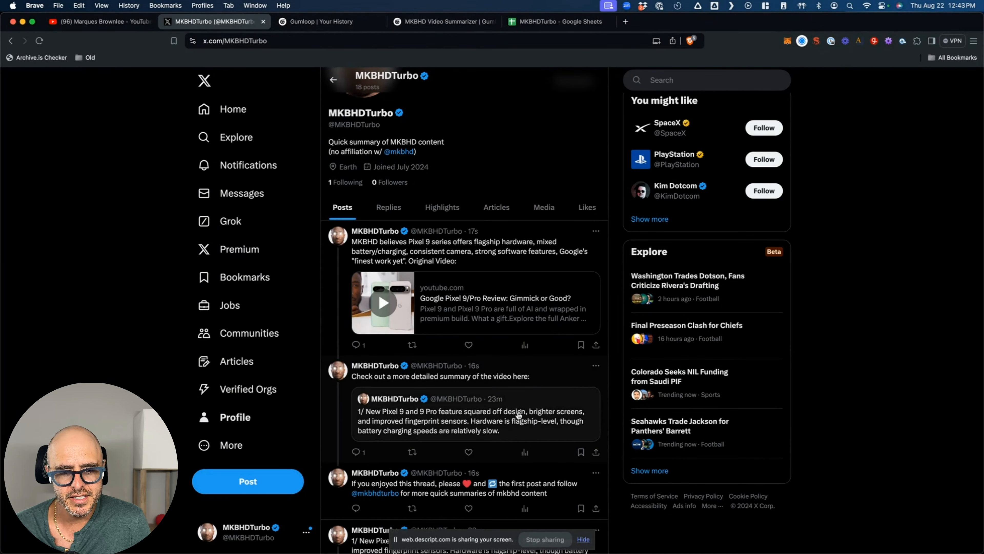
pyautogui.scroll(-3, 519, 414)
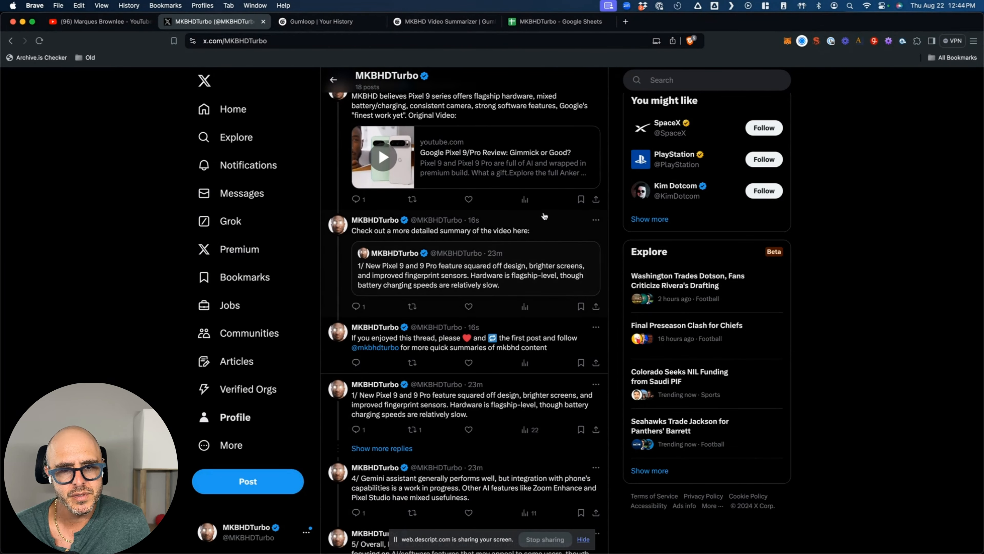
pyautogui.scroll(5, 542, 217)
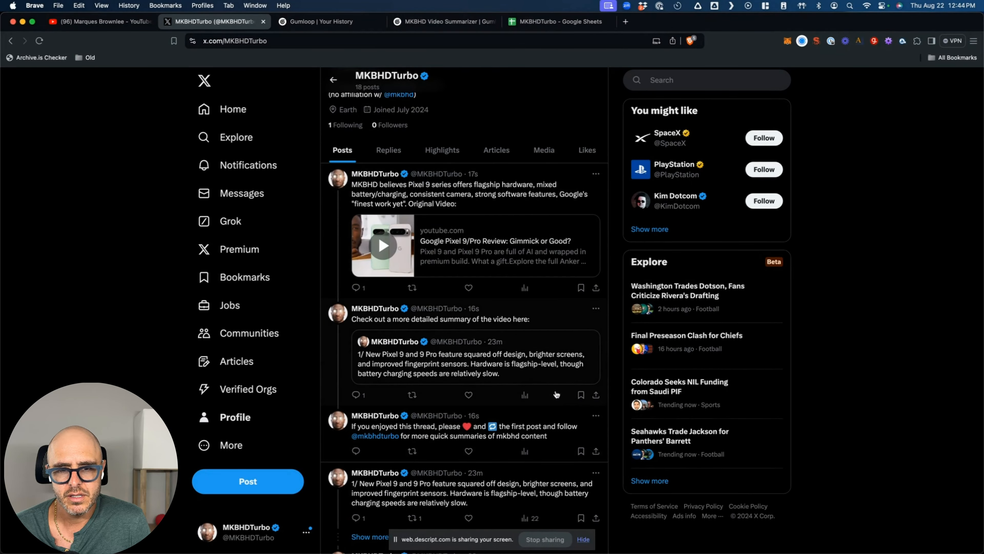
pyautogui.scroll(1, 534, 375)
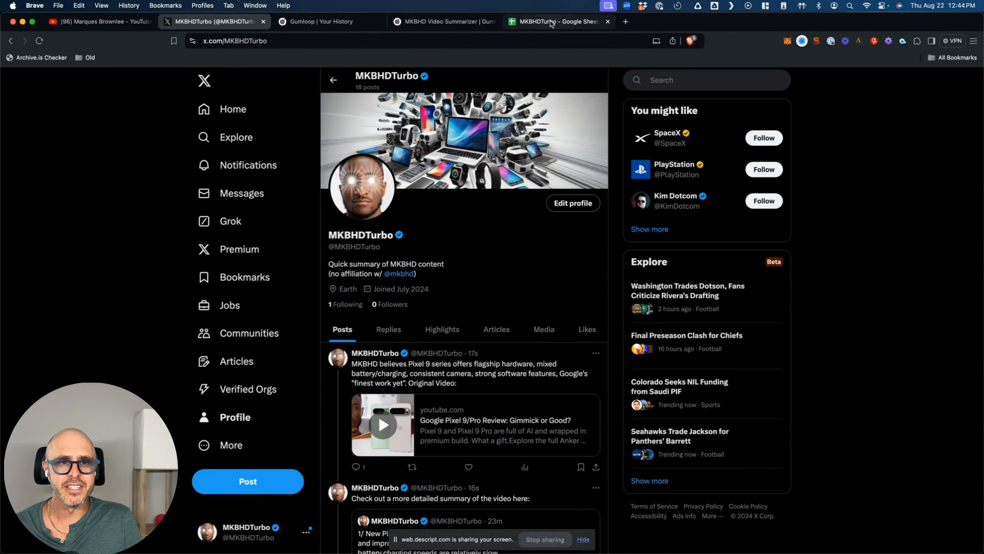
pyautogui.click(569, 23)
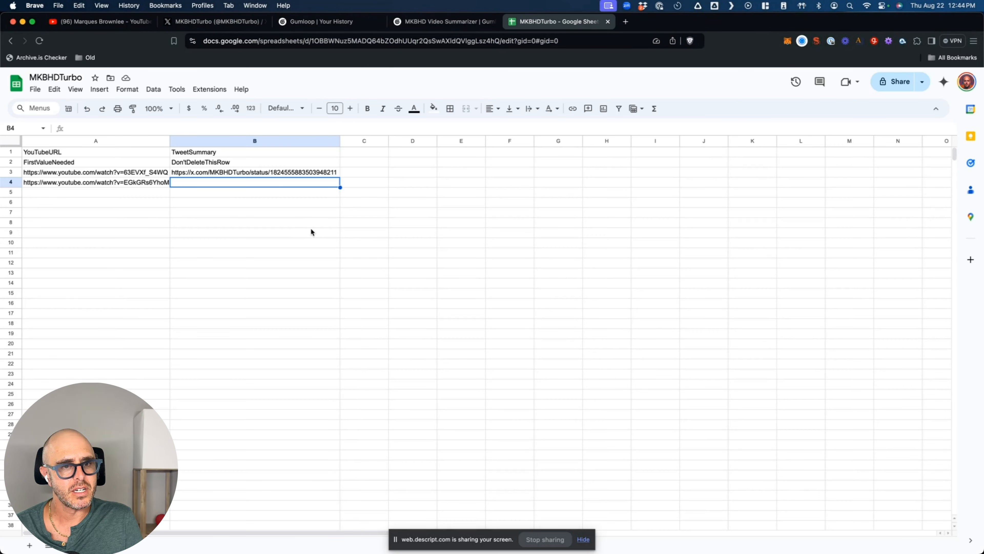
# - Open the newest Pixel 9 summary post on X and copy its URL
pyautogui.click(322, 21)
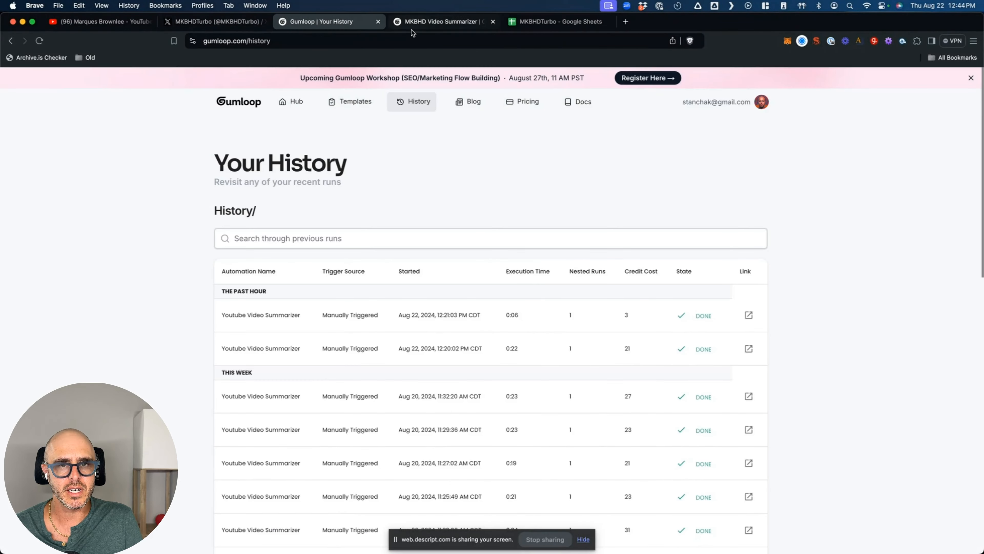
pyautogui.click(442, 21)
pyautogui.click(209, 21)
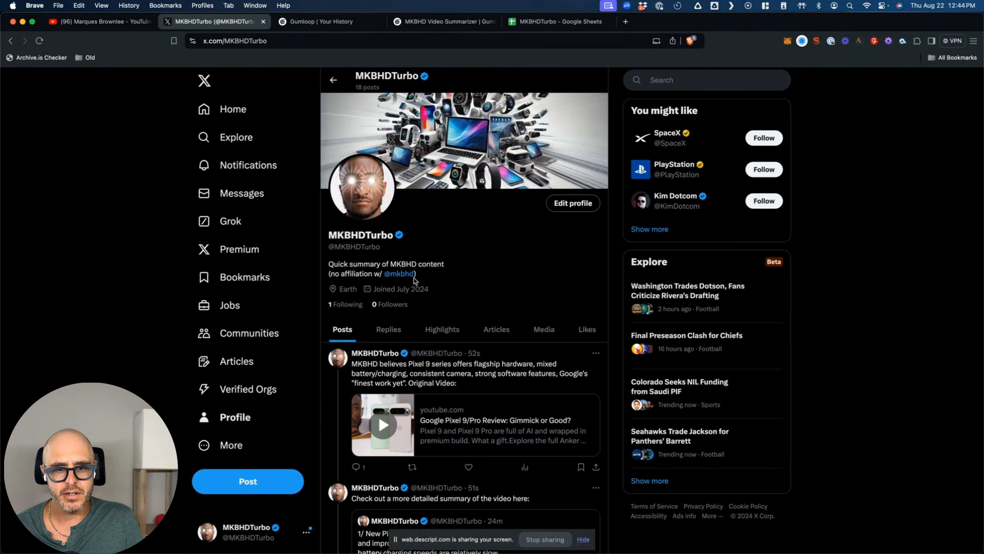
pyautogui.click(476, 357)
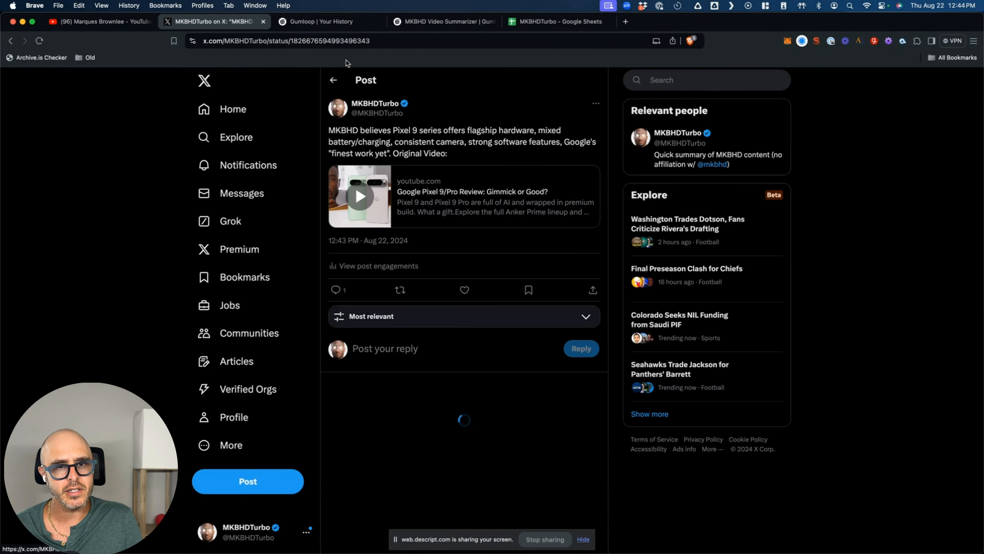
pyautogui.click(348, 42)
pyautogui.press('super+c')
# - Paste the post's X link into cell B4, then return to the post on X
pyautogui.click(550, 22)
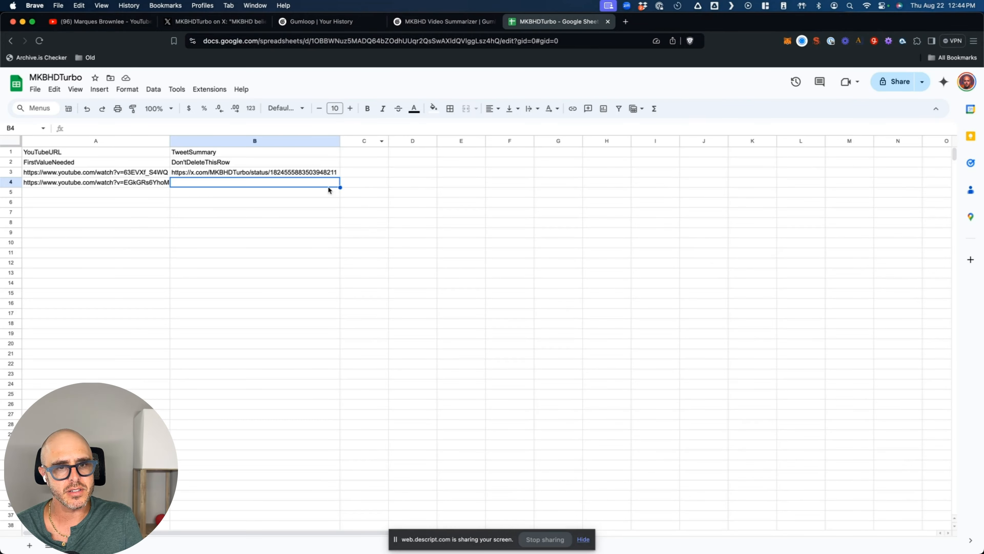
pyautogui.press('super+v')
pyautogui.press('super+z')
pyautogui.click(314, 186)
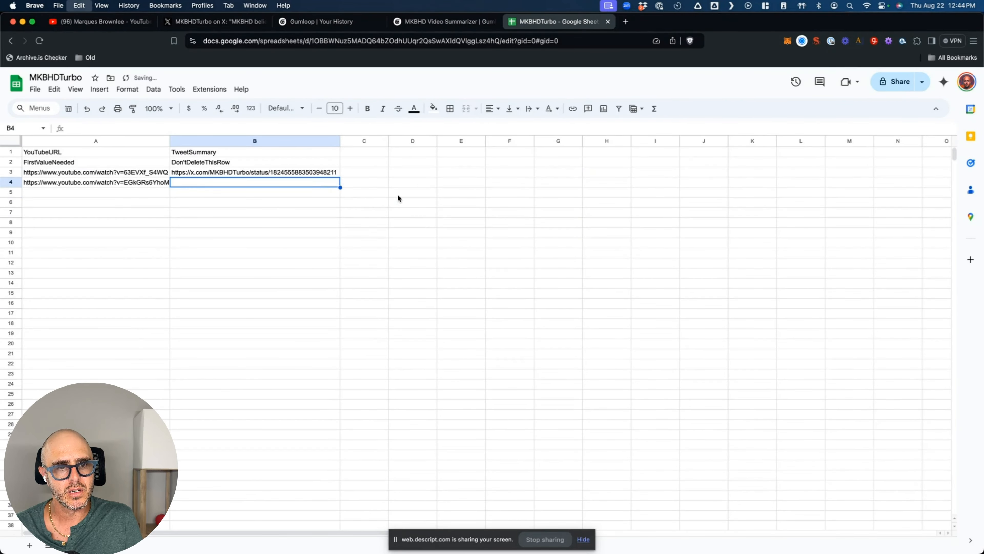
pyautogui.press('super+v')
pyautogui.click(551, 203)
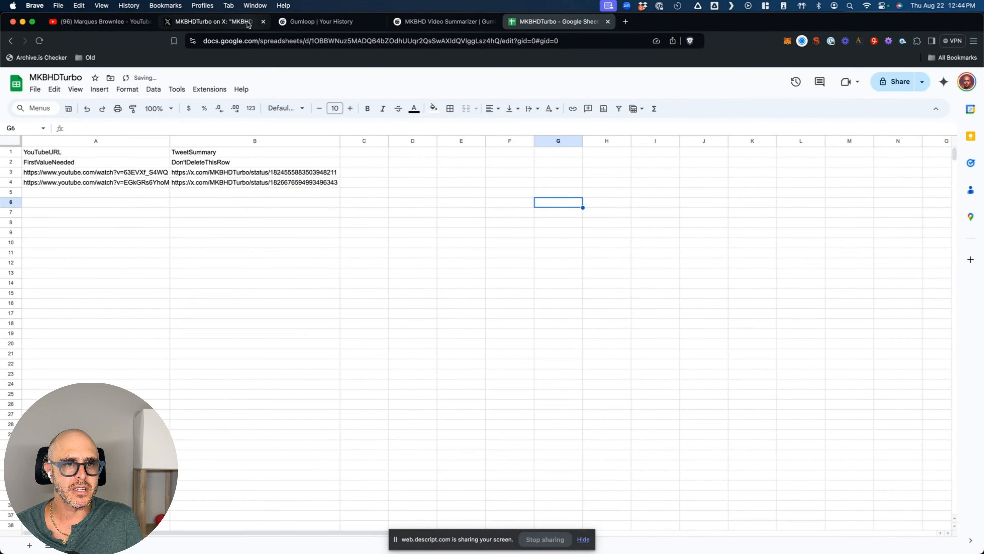
pyautogui.click(216, 23)
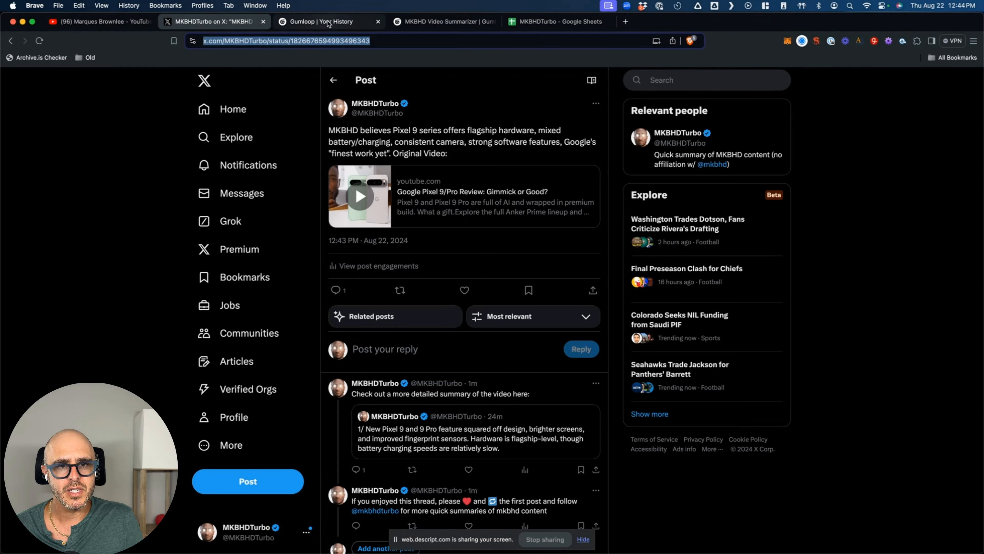
# - Check the Gumloop run output, then open the latest summary post and copy its URL
pyautogui.click(314, 22)
pyautogui.click(465, 23)
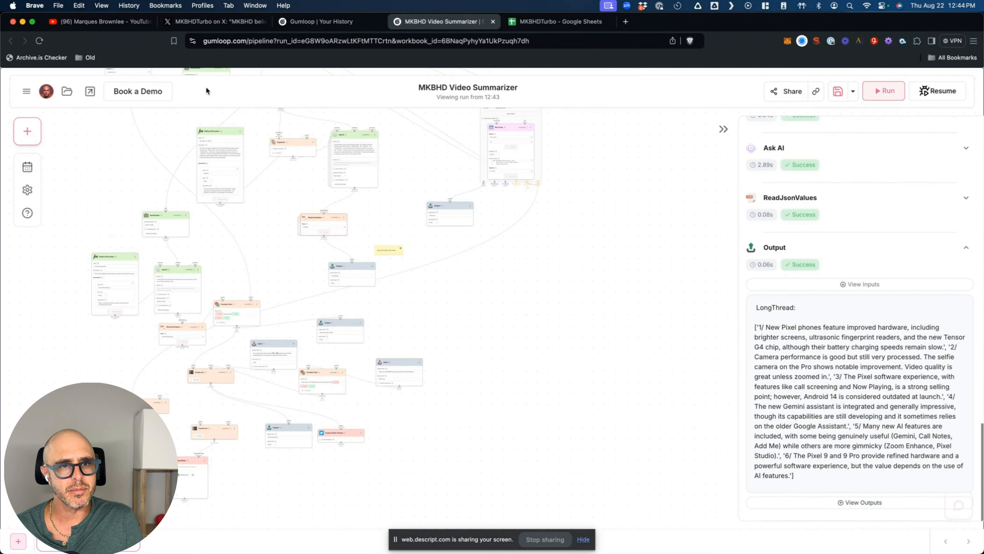
pyautogui.click(216, 23)
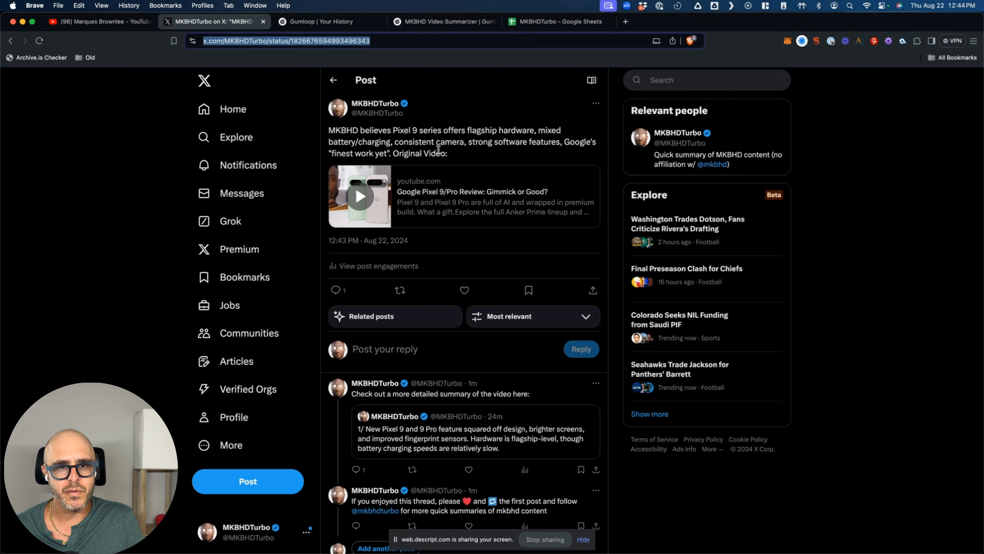
pyautogui.click(327, 80)
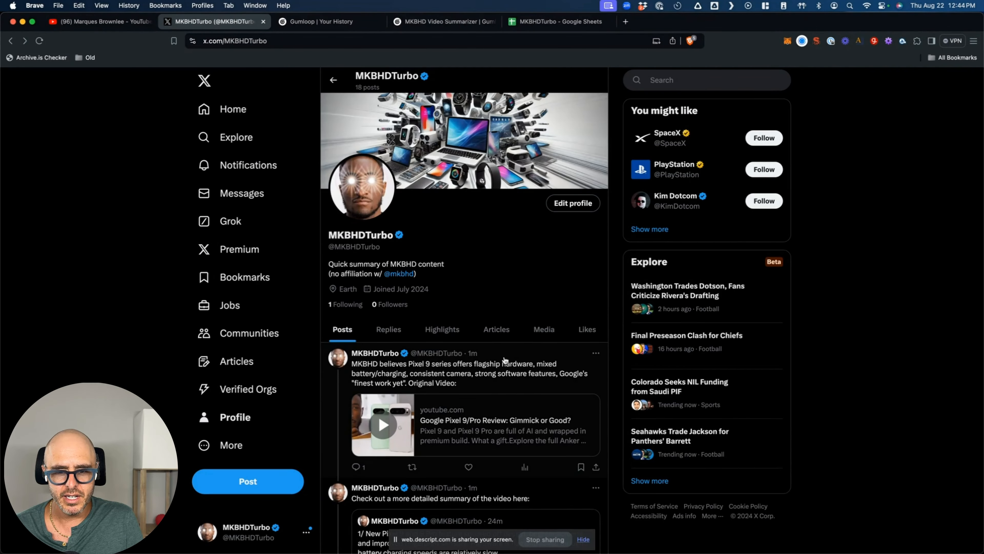
pyautogui.click(479, 357)
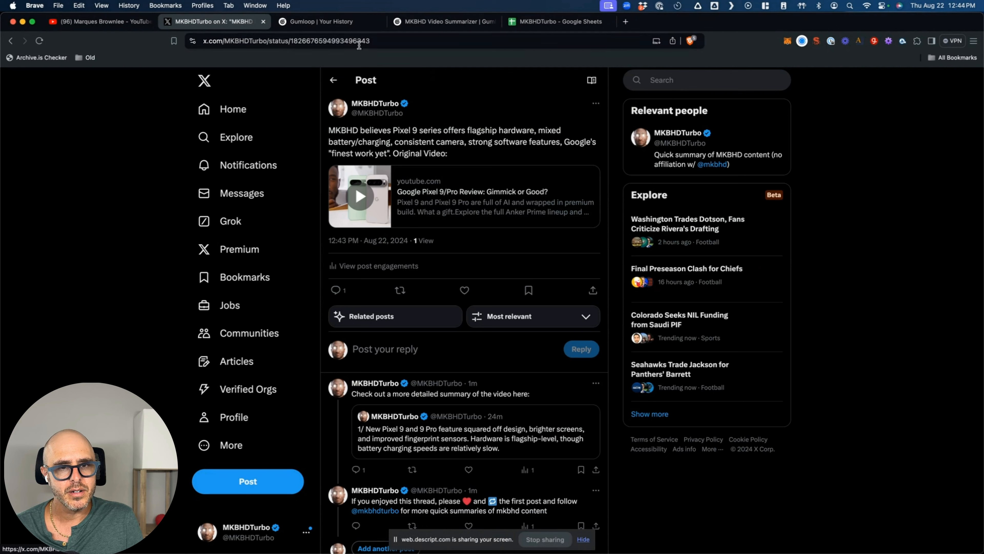
pyautogui.click(363, 41)
pyautogui.press('super+c')
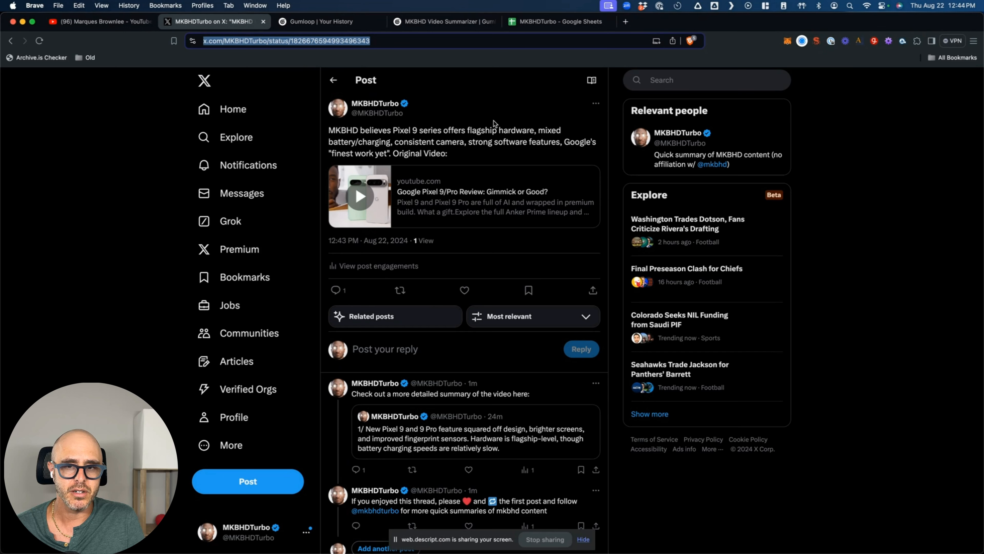
# - Return to the MKBHDTurbo profile and open MKBHD's own profile from the bio link
pyautogui.scroll(-3, 465, 113)
pyautogui.scroll(3, 392, 92)
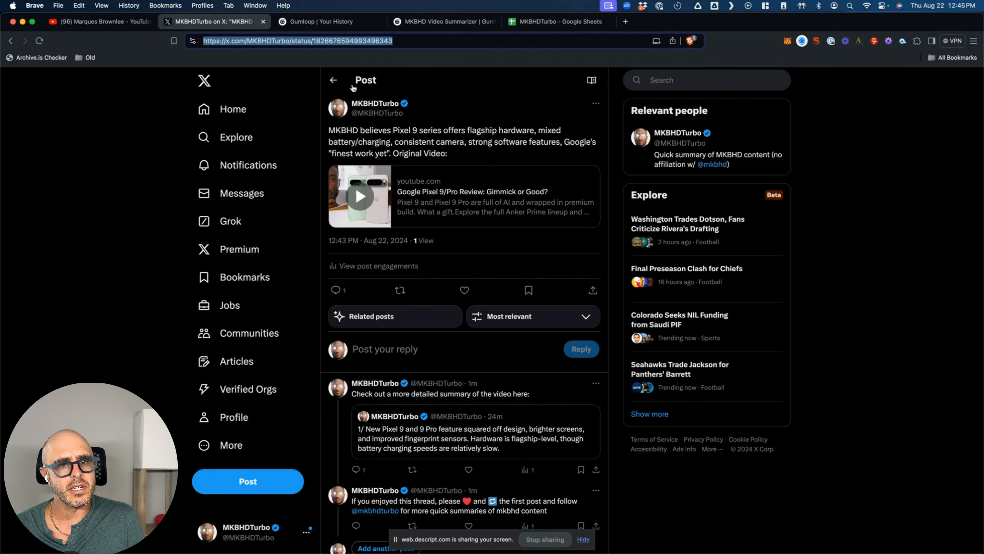
pyautogui.click(333, 81)
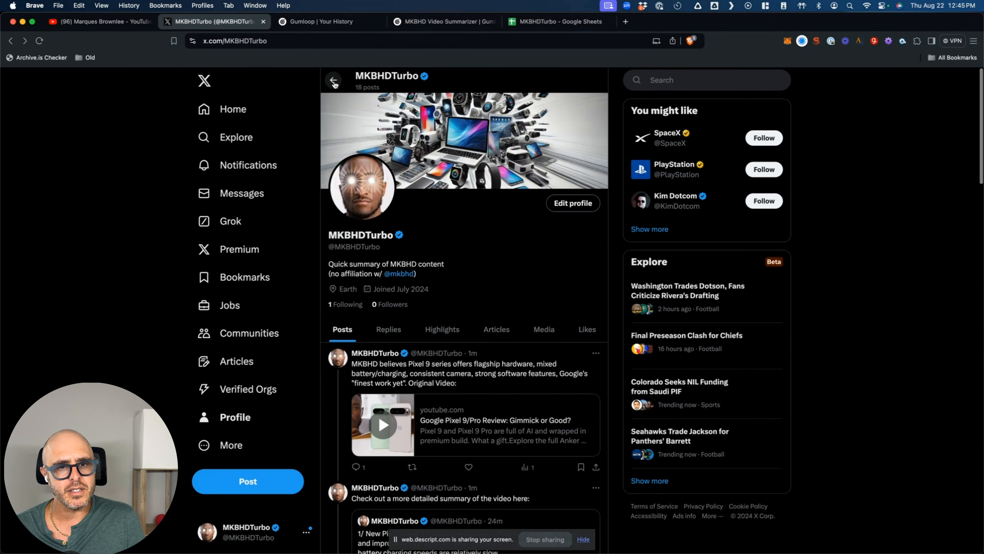
pyautogui.click(405, 277)
pyautogui.scroll(-10, 493, 253)
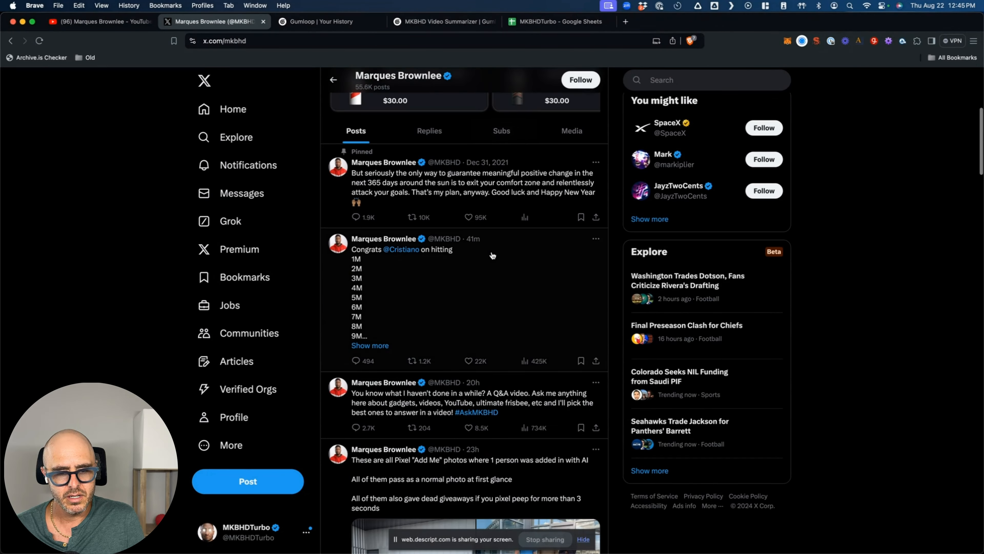
# - Reply to MKBHD's Pixel 9 video post with 'Made a little summary. Def check out the original video.' plus the summary link
pyautogui.scroll(-10, 492, 255)
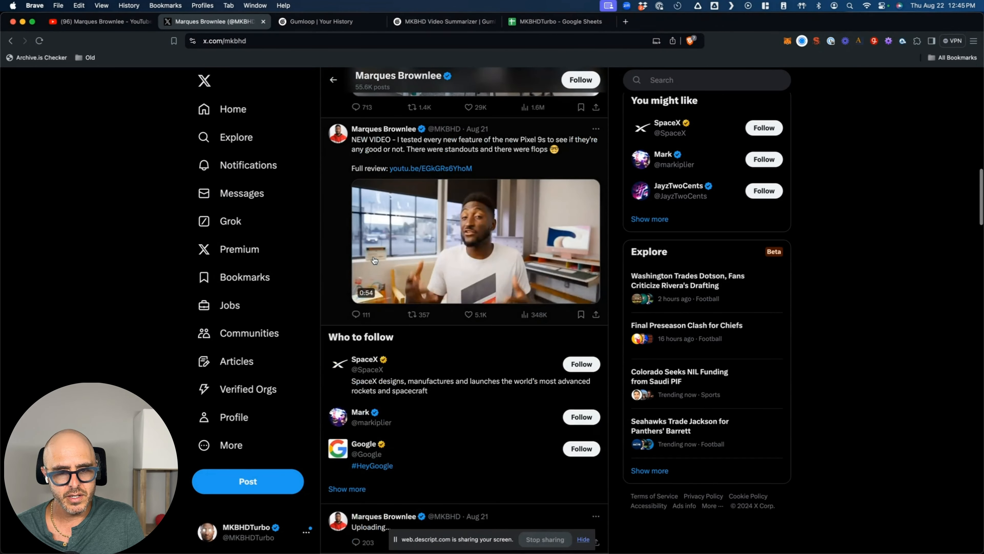
pyautogui.click(393, 151)
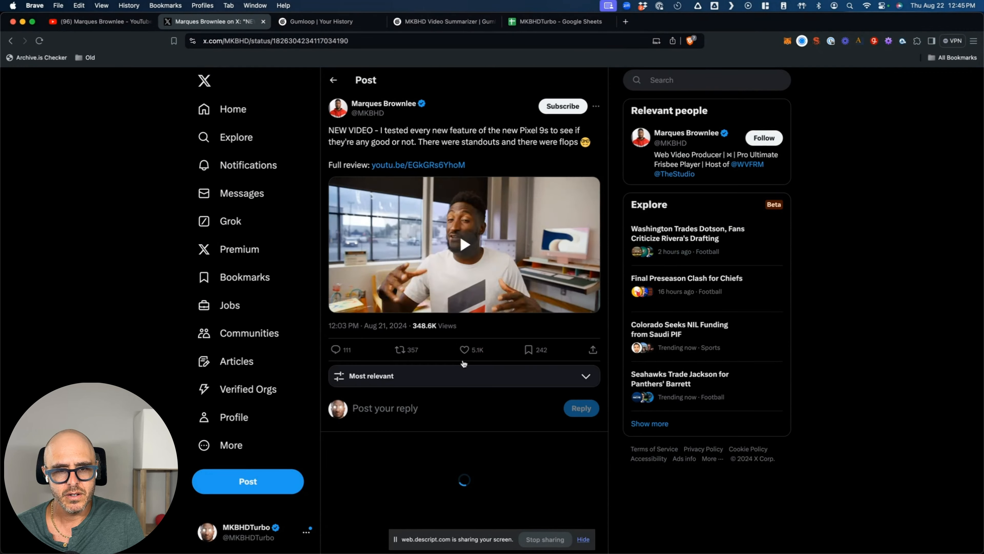
pyautogui.click(435, 411)
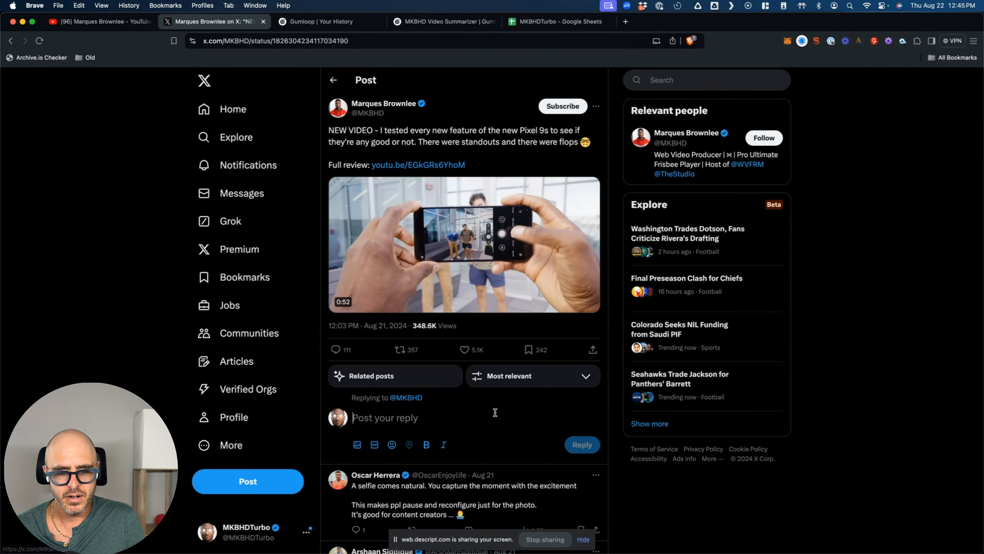
pyautogui.write('Made a l')
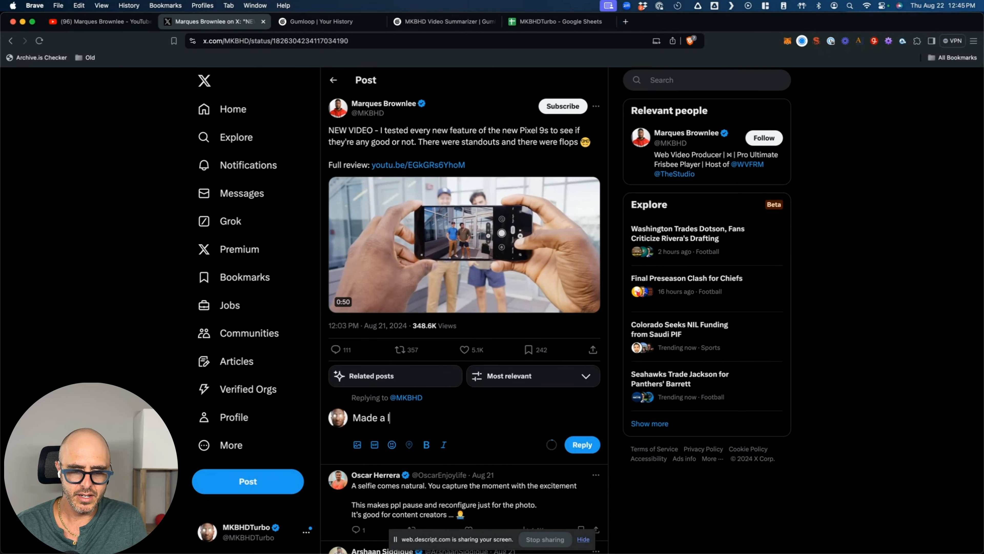
pyautogui.write('ittle summary ')
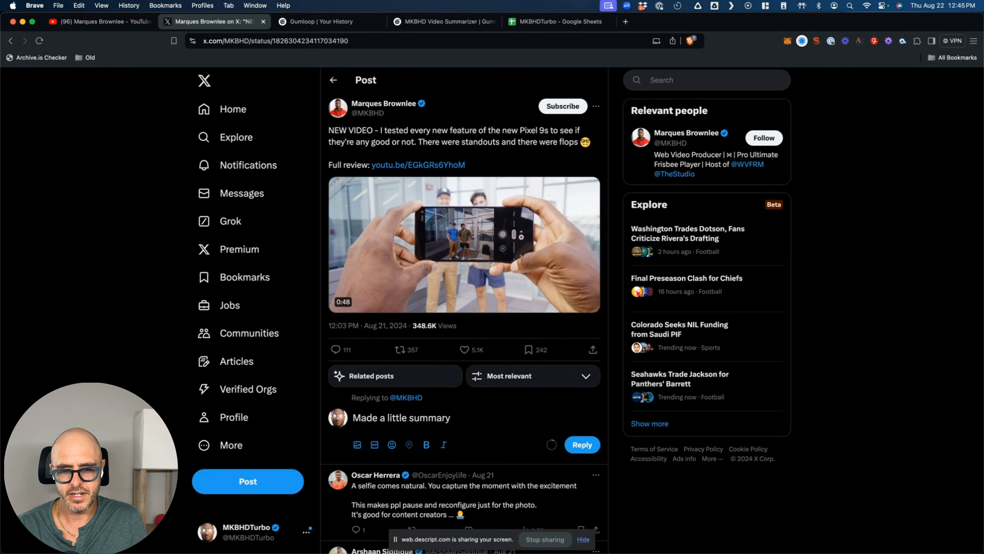
pyautogui.write('. ')
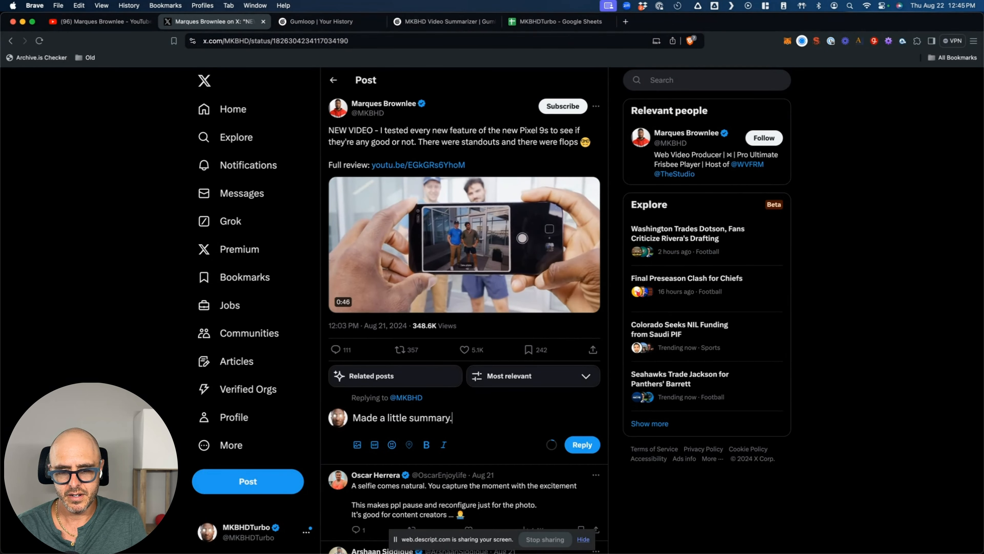
pyautogui.write('Def ch')
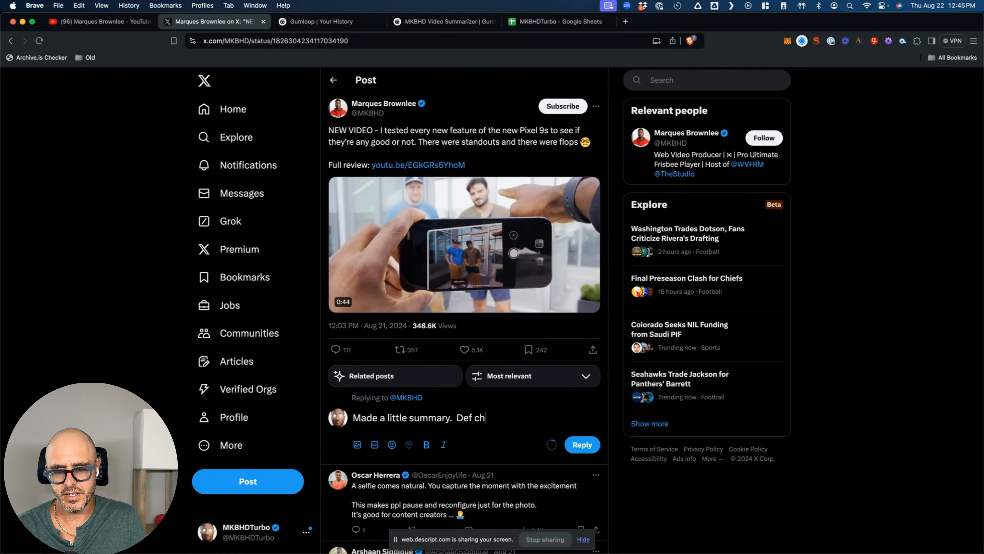
pyautogui.write('eck out the original')
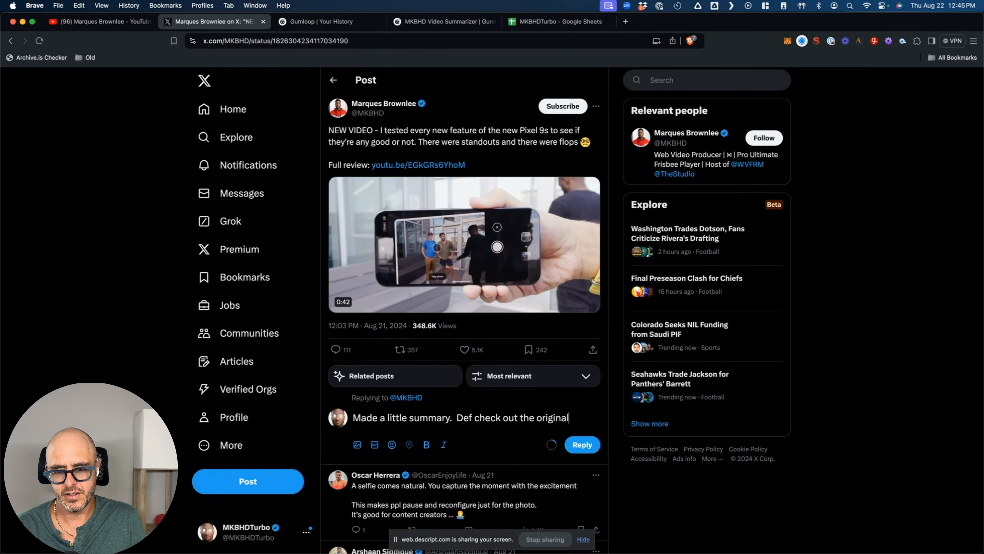
pyautogui.write(' video.')
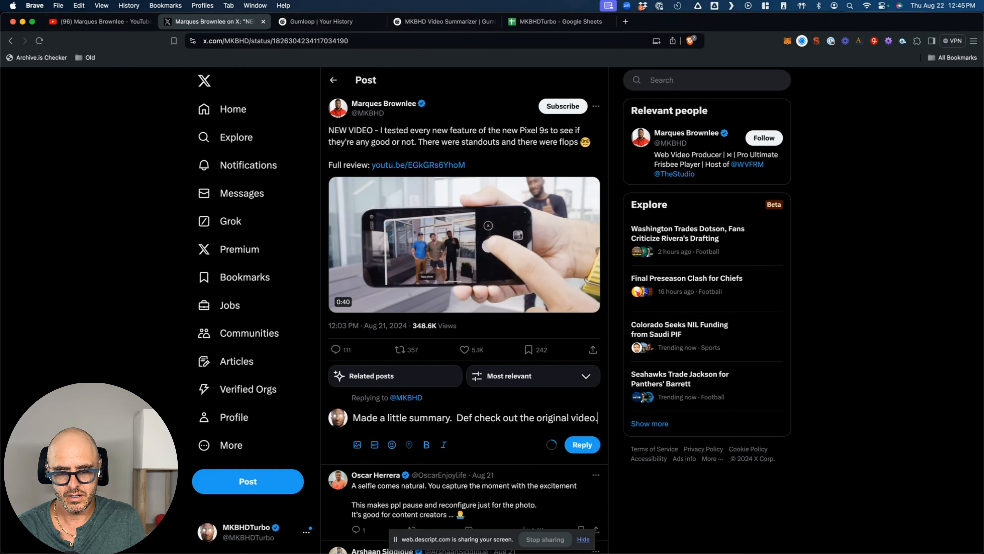
pyautogui.press('Return')
pyautogui.press('super+v')
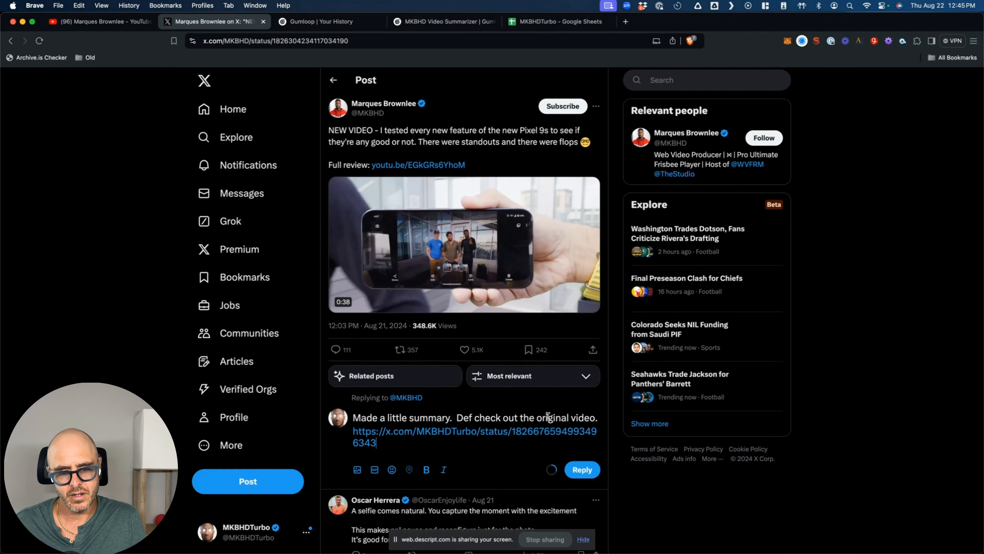
pyautogui.click(580, 470)
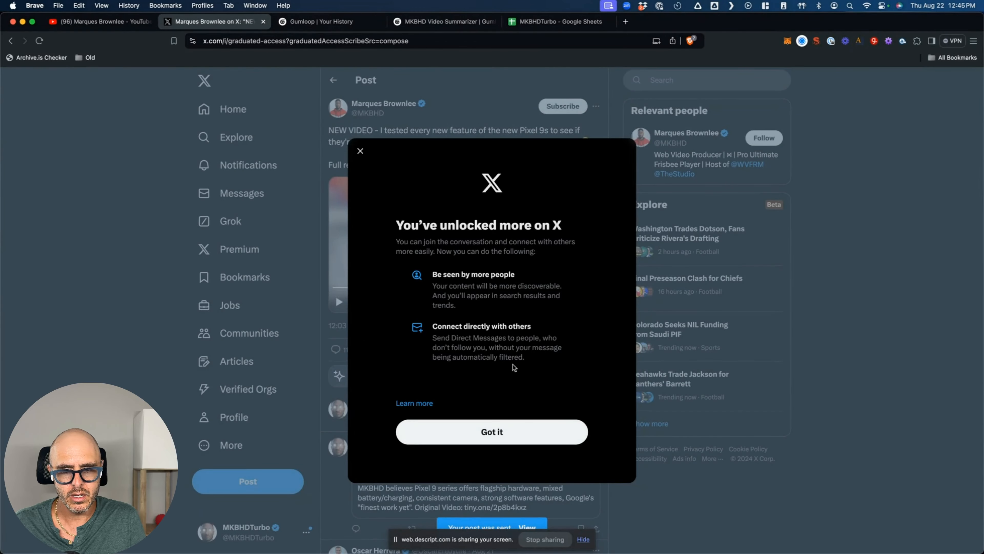
# - Check the posted reply and the MKBHDTurbo profile, then return to the MKBHD Video Summarizer workbook
pyautogui.click(461, 440)
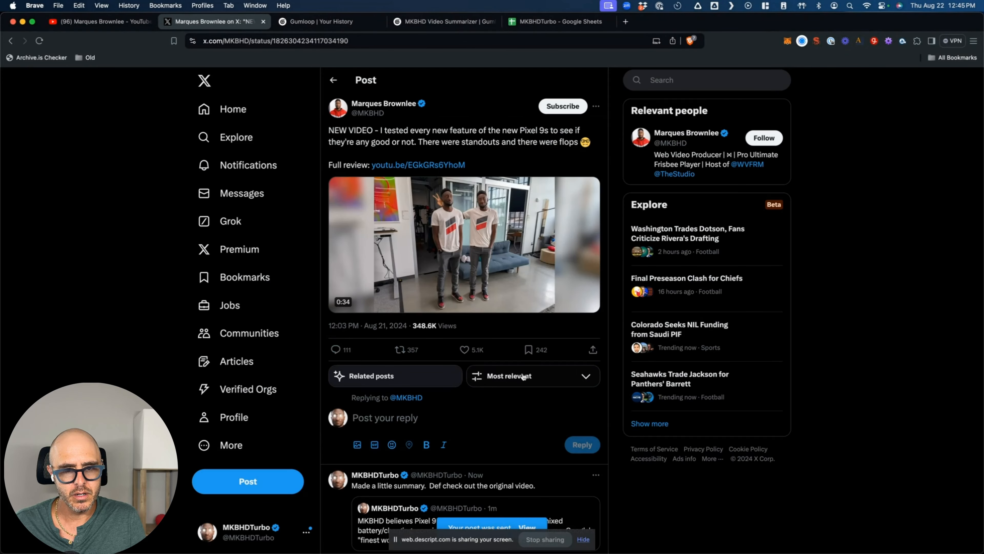
pyautogui.scroll(-5, 523, 377)
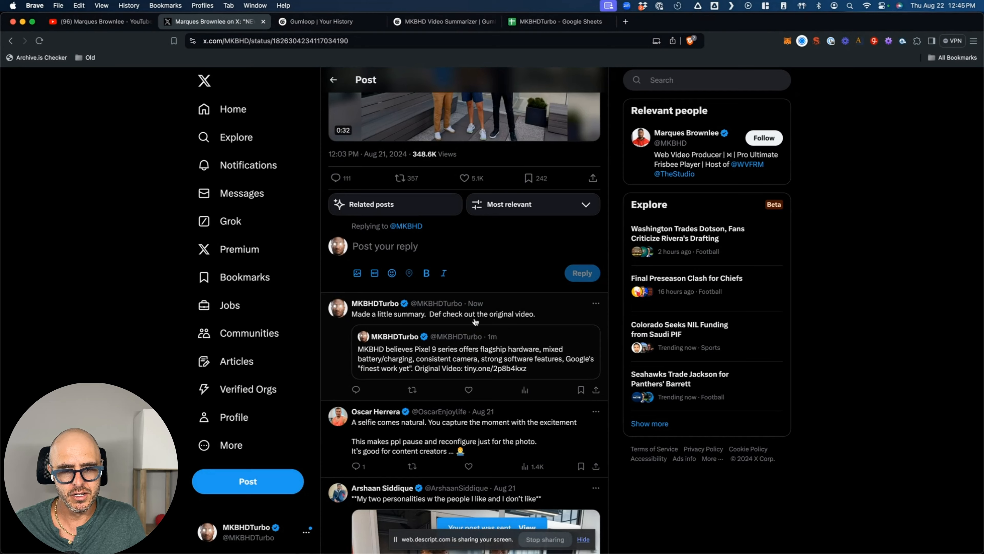
pyautogui.scroll(5, 487, 329)
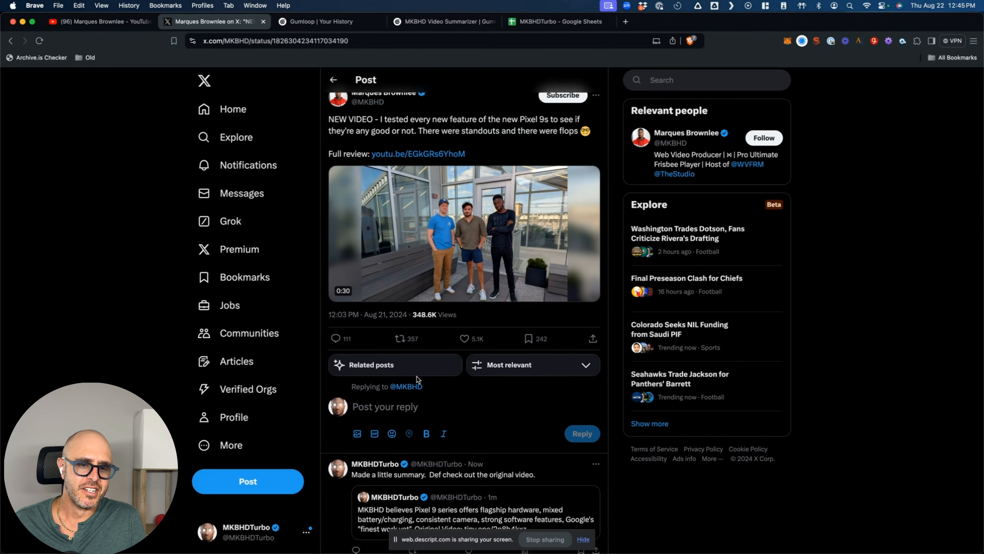
pyautogui.click(477, 469)
pyautogui.scroll(5, 571, 301)
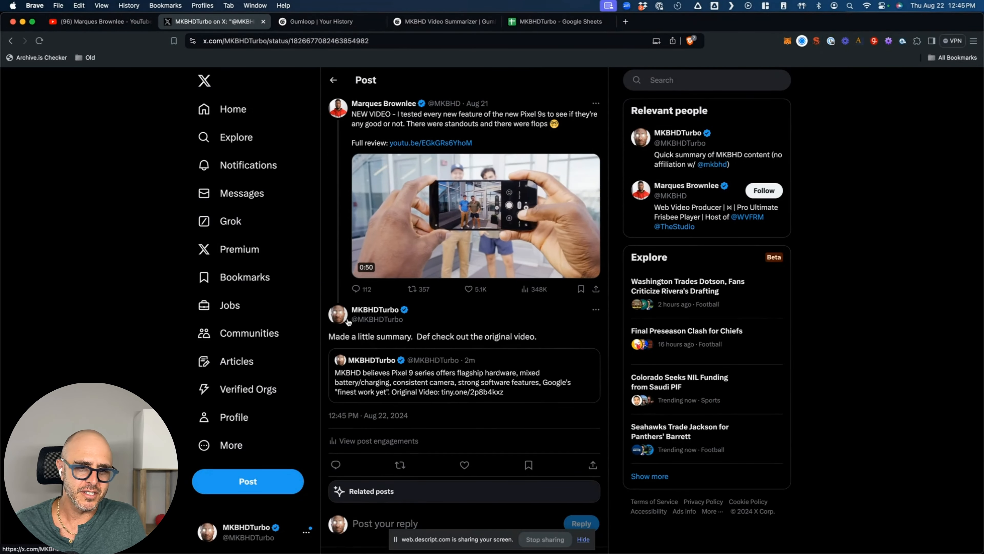
pyautogui.click(338, 315)
pyautogui.click(362, 186)
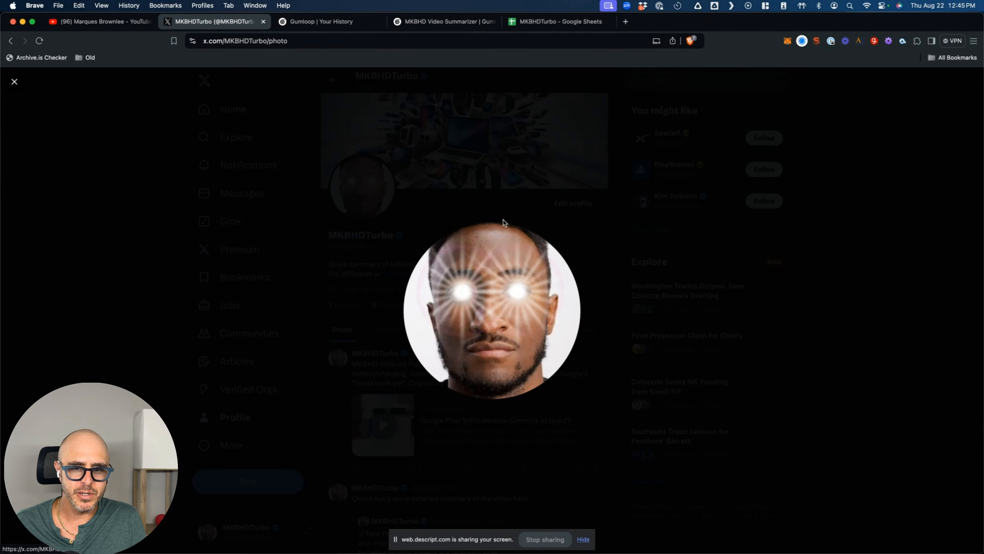
pyautogui.click(379, 168)
pyautogui.click(333, 80)
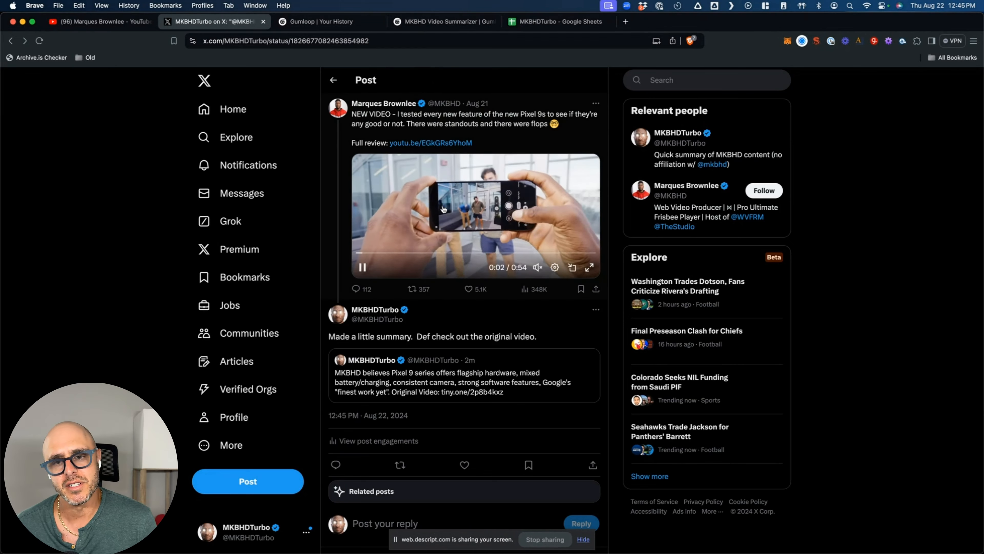
pyautogui.click(333, 82)
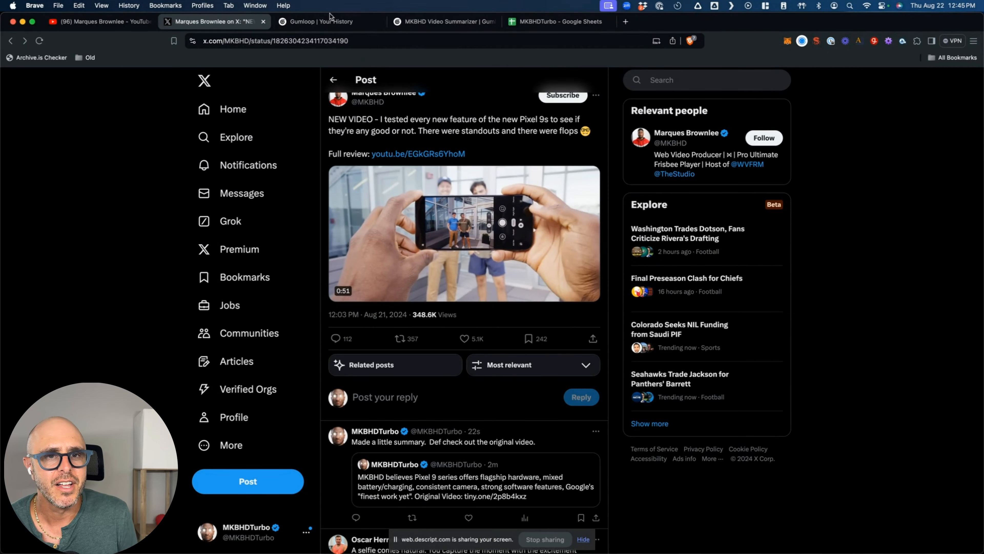
pyautogui.click(339, 22)
pyautogui.click(442, 22)
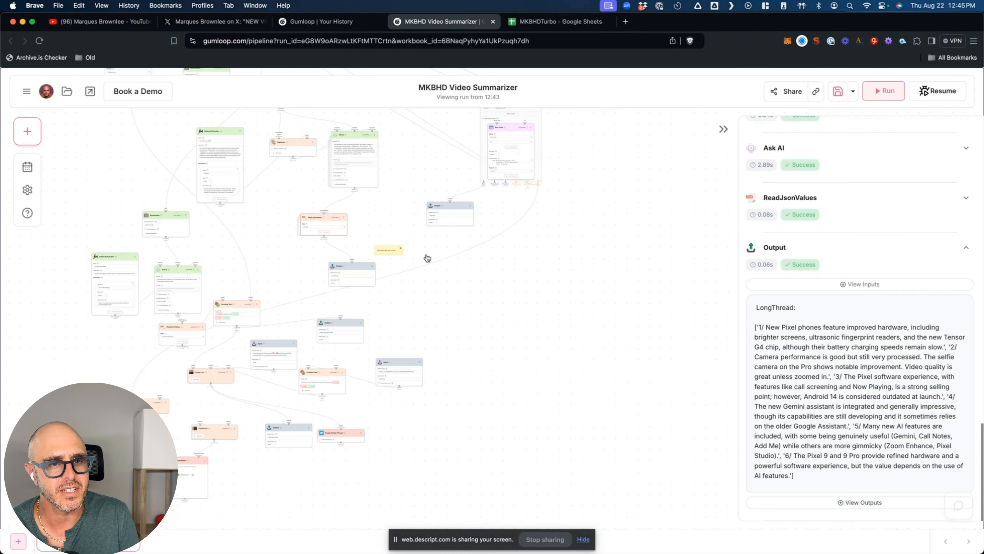
# - Save the MKBHD Video Summarizer workbook with the save icon, then create an empty New Workbook
pyautogui.hscroll(-5, 458, 289)
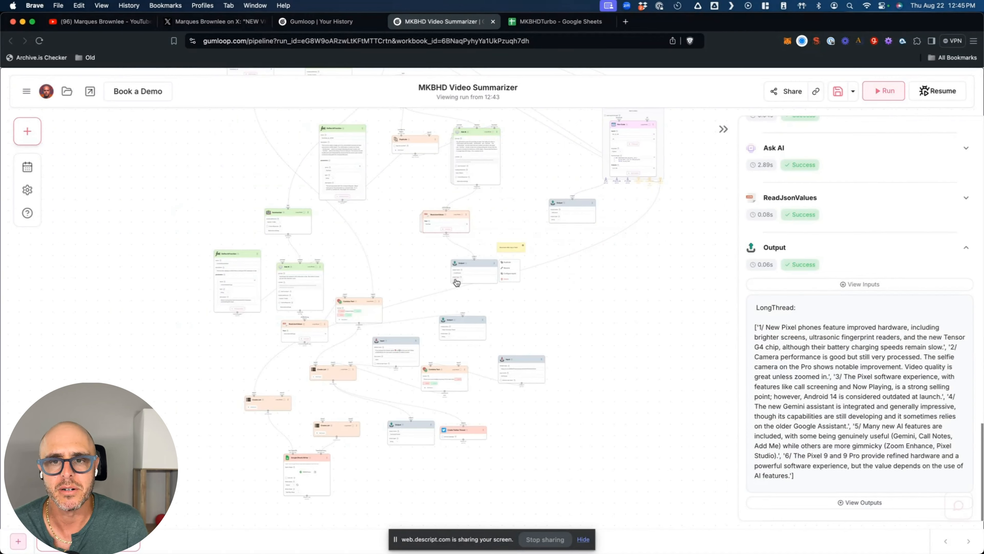
pyautogui.scroll(1, 414, 247)
pyautogui.hscroll(1, 414, 247)
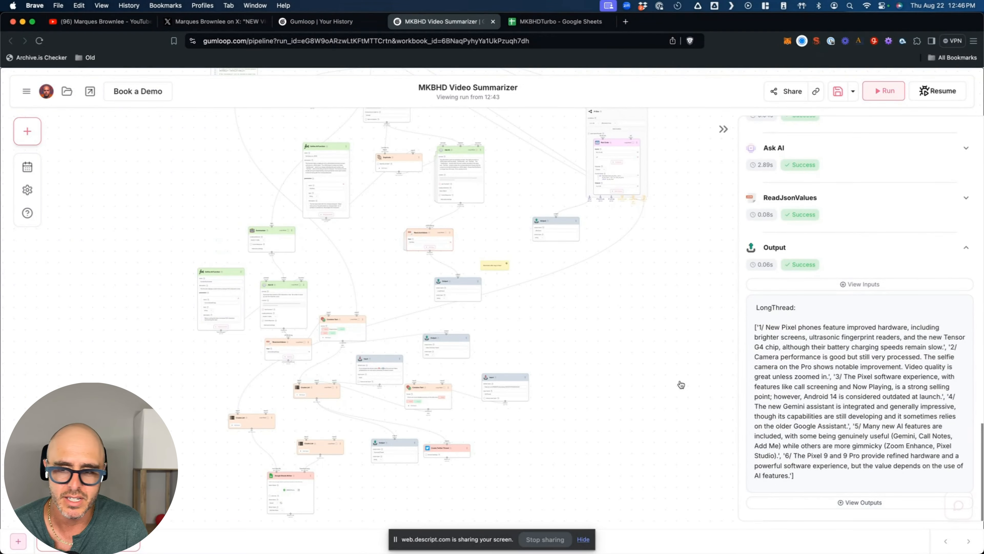
pyautogui.moveTo(545, 236)
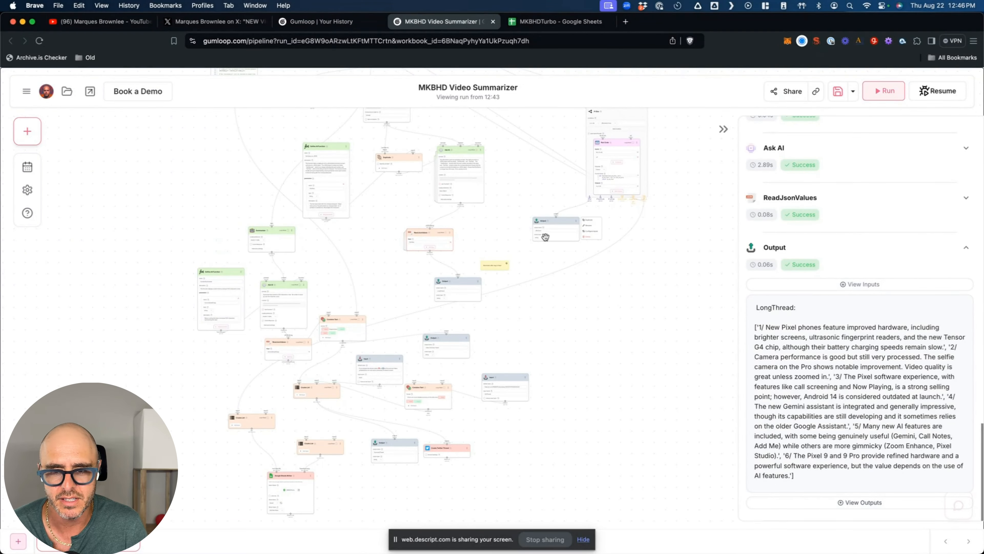
pyautogui.scroll(5, 461, 459)
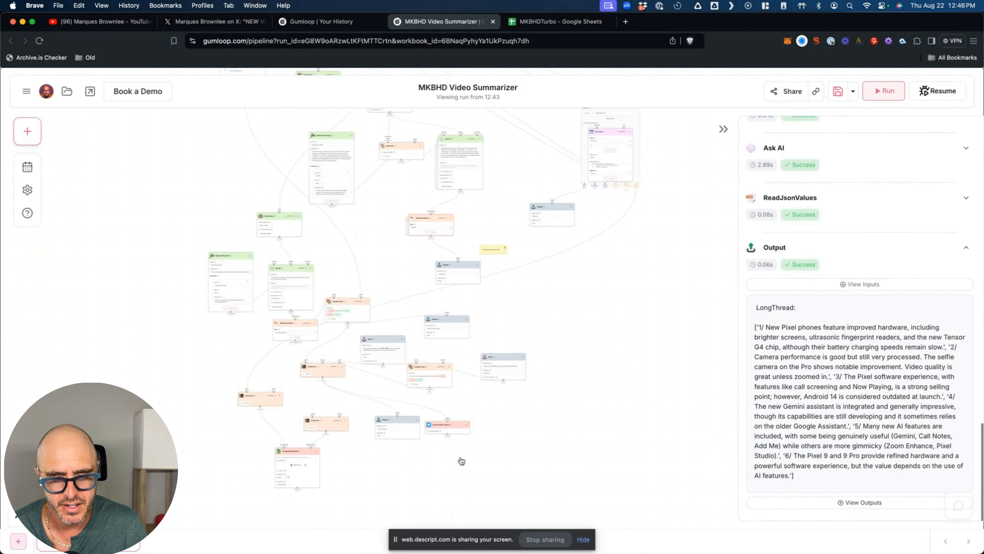
pyautogui.moveTo(412, 373)
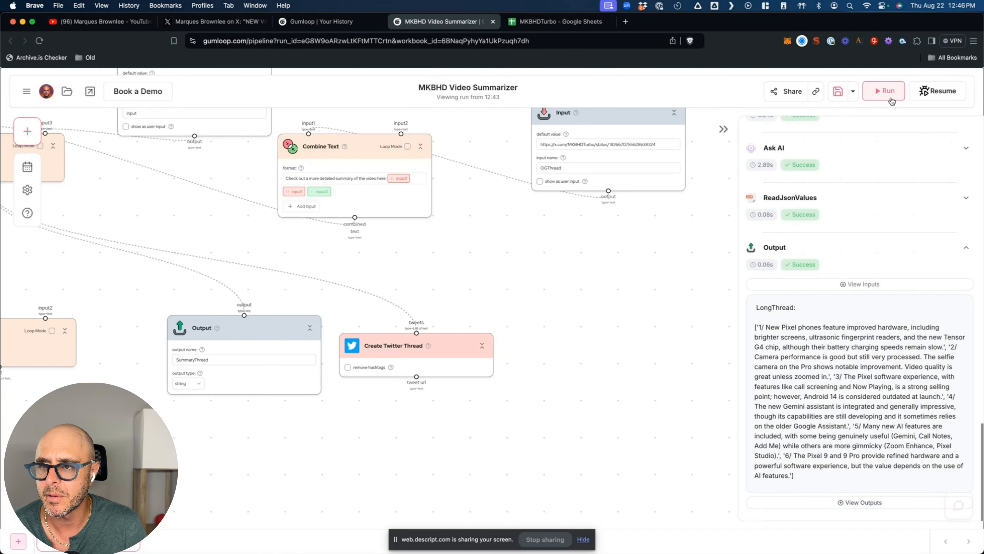
pyautogui.click(838, 93)
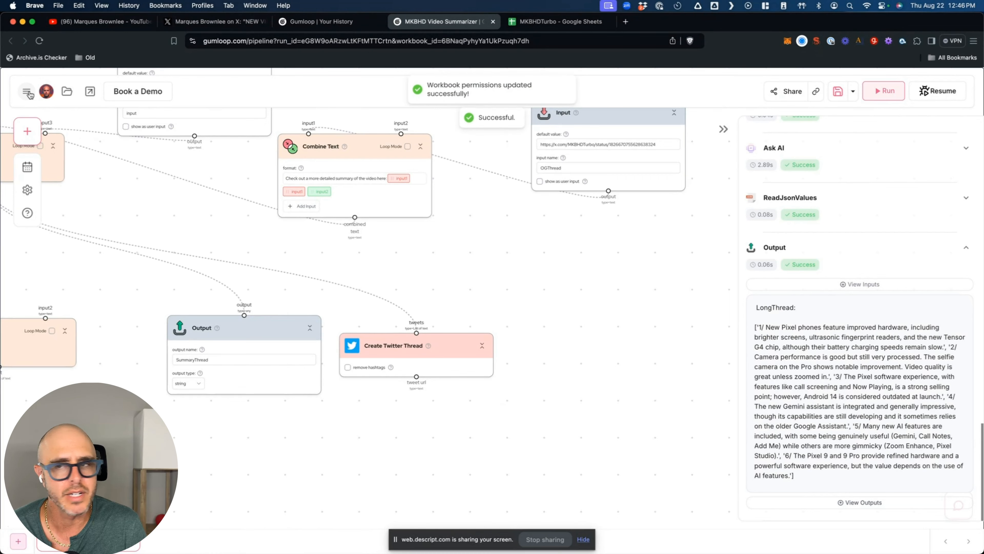
pyautogui.moveTo(669, 152)
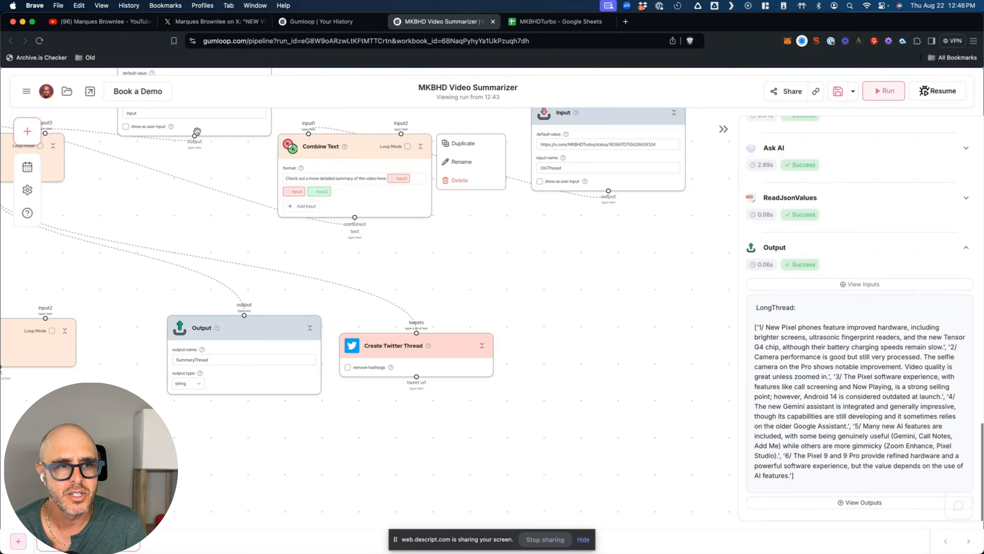
pyautogui.click(28, 142)
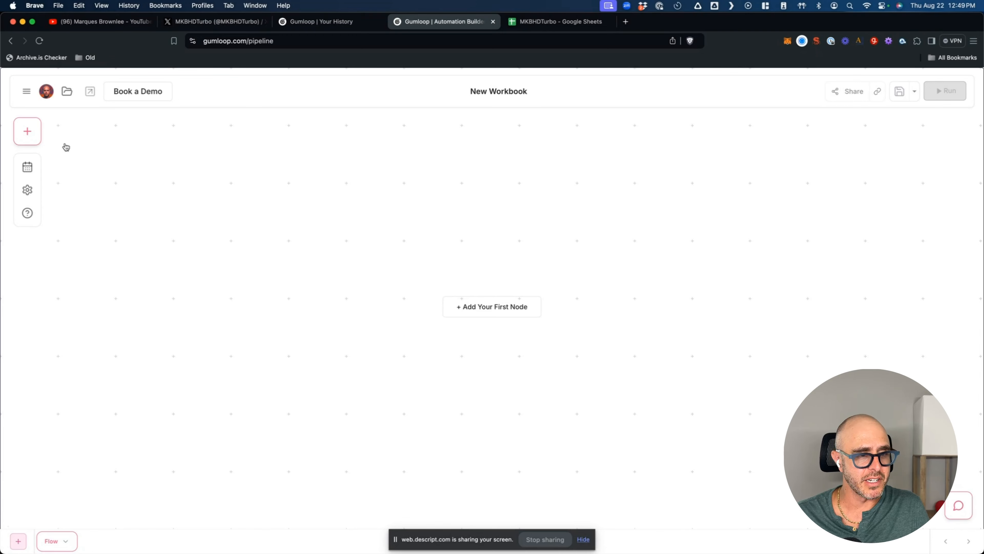
# - Open the Node Library and scroll through the Using AI nodes
pyautogui.click(27, 131)
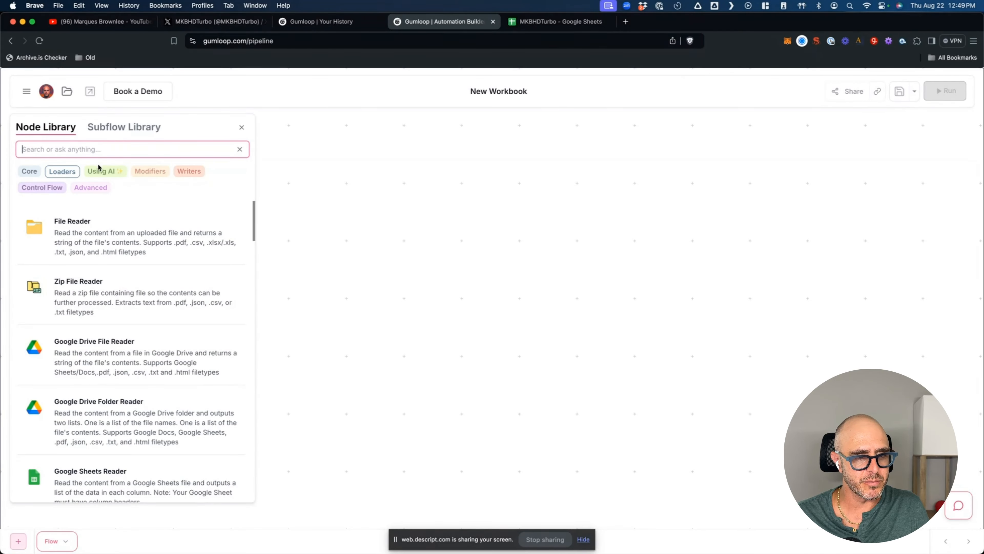
pyautogui.click(104, 172)
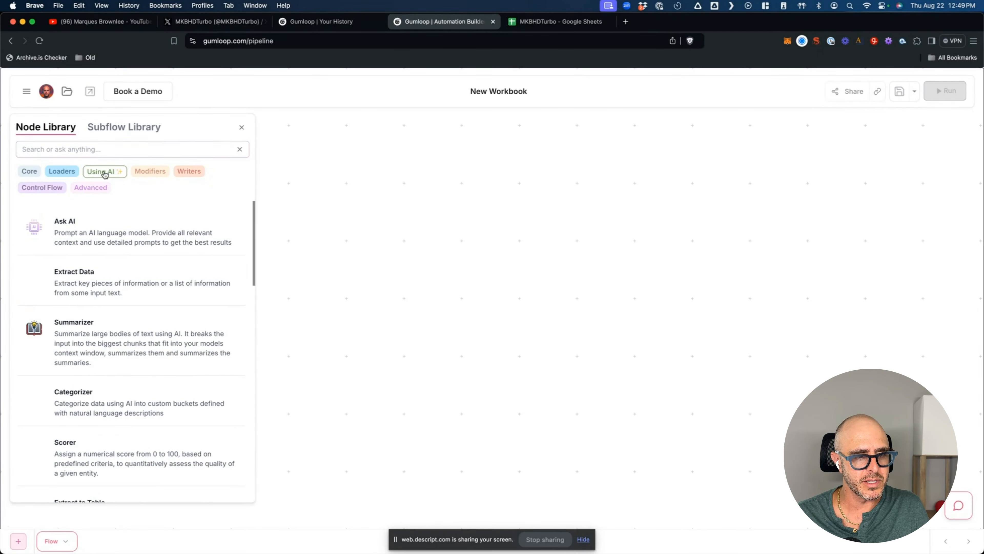
pyautogui.scroll(-3, 185, 290)
pyautogui.scroll(-4, 185, 290)
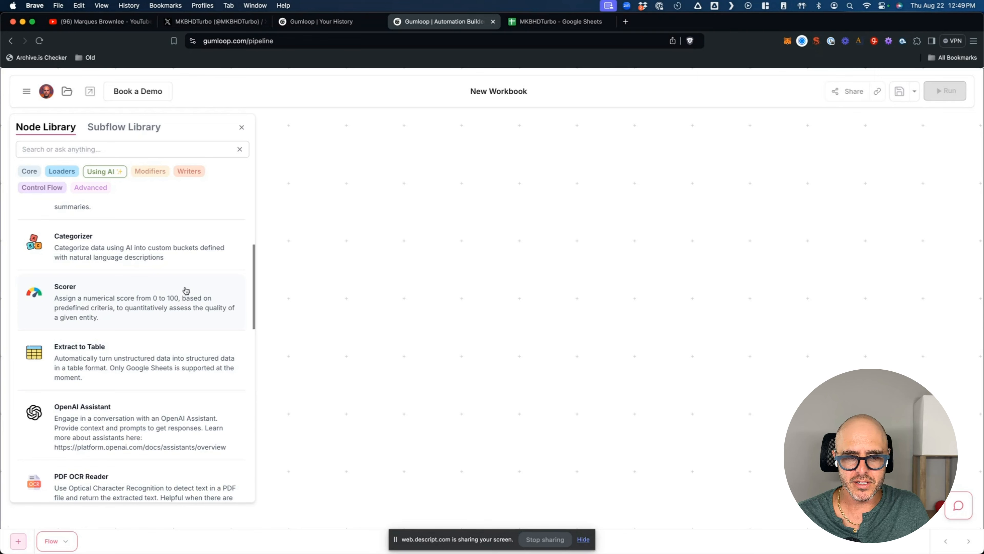
pyautogui.scroll(-2, 185, 297)
pyautogui.scroll(-3, 184, 299)
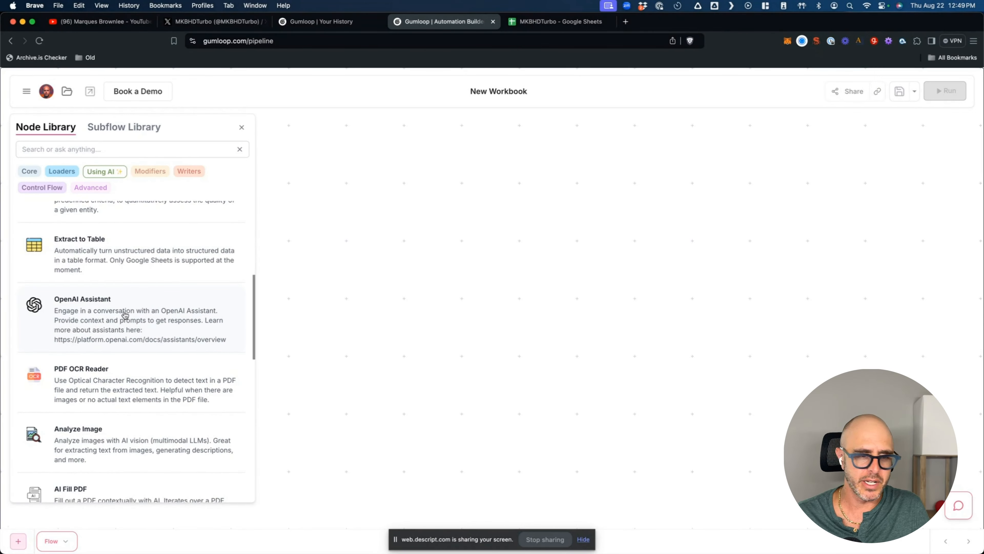
pyautogui.scroll(10, 123, 316)
pyautogui.scroll(-8, 141, 337)
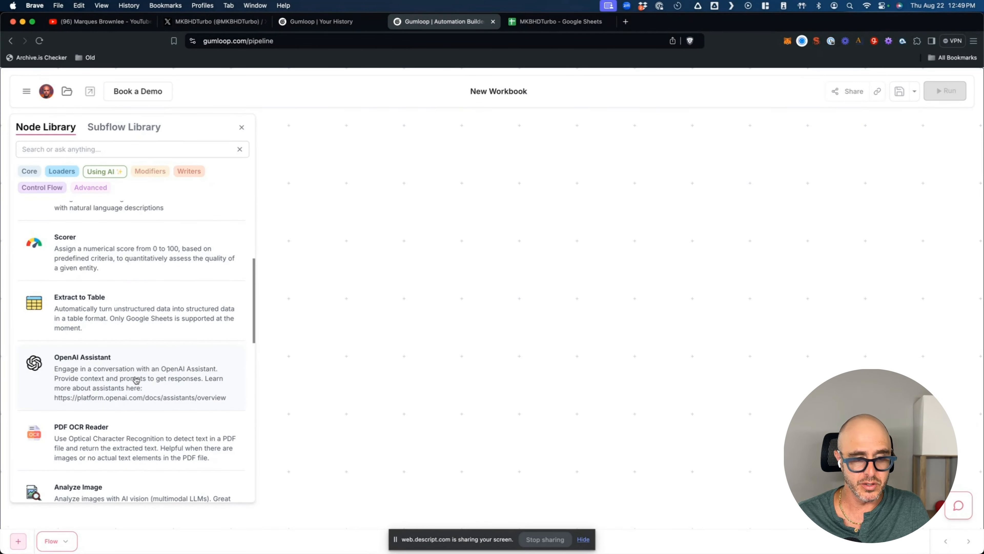
pyautogui.scroll(-2, 136, 380)
pyautogui.scroll(-3, 135, 379)
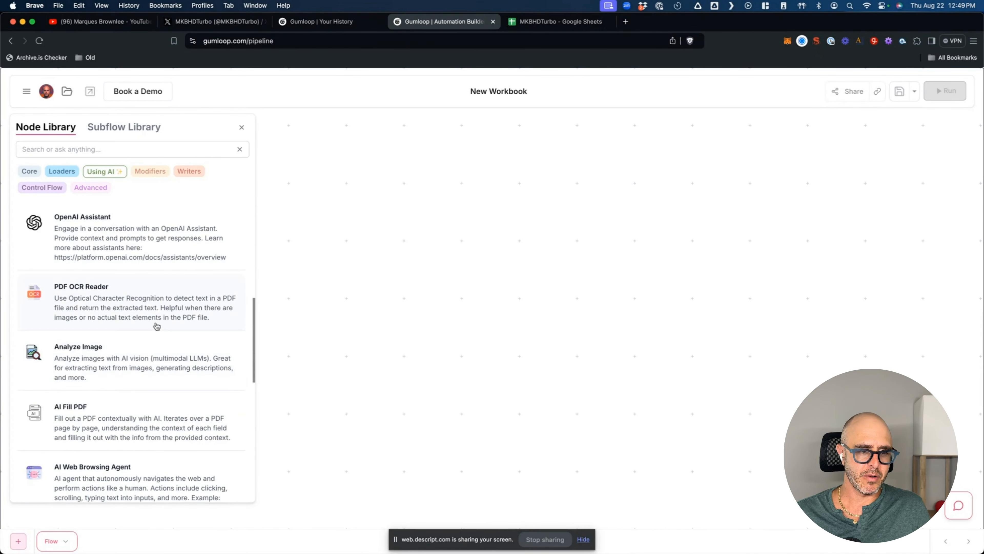
pyautogui.scroll(-4, 178, 368)
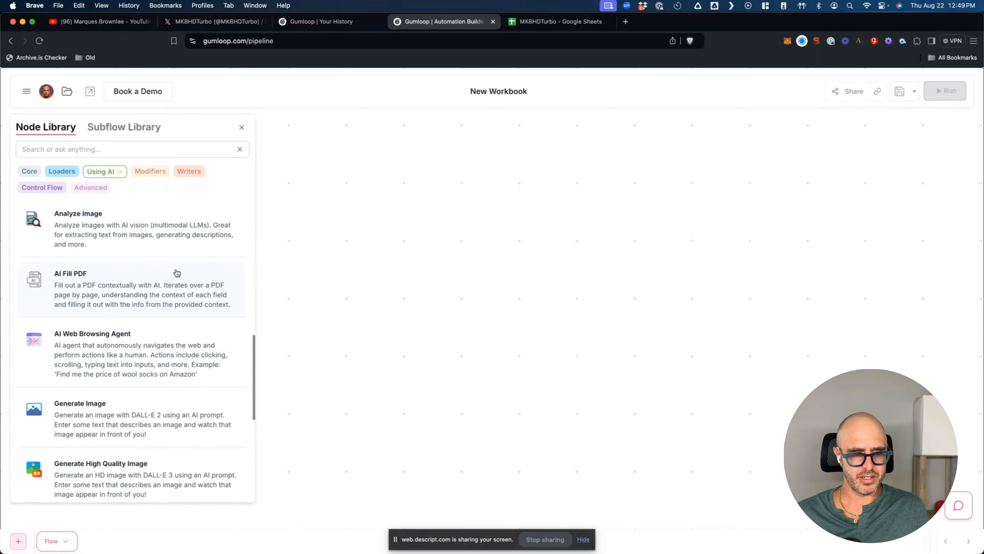
pyautogui.scroll(-3, 180, 341)
pyautogui.scroll(-1, 145, 245)
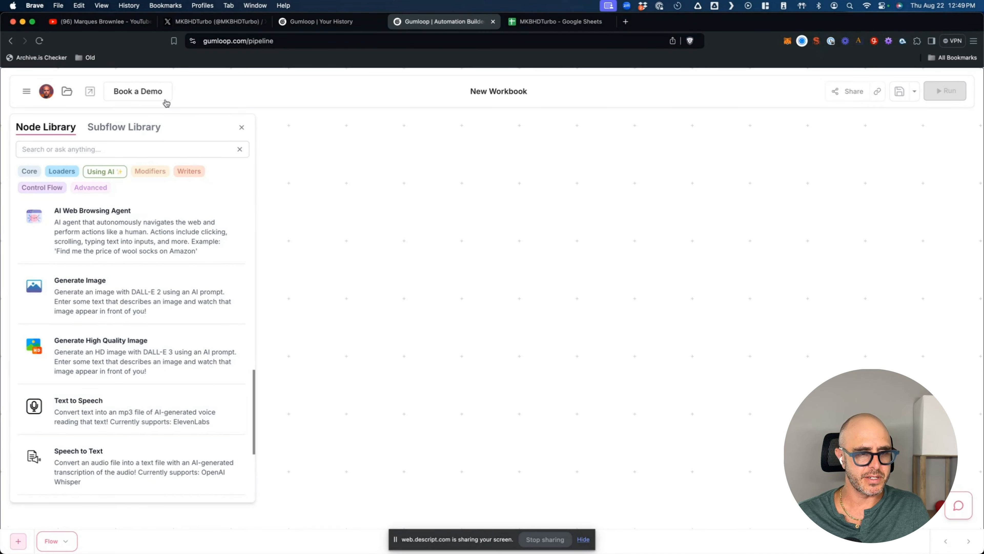
# - Filter the library to Modifiers, then to the Core nodes Input, Output and Note
pyautogui.click(149, 172)
pyautogui.scroll(10, 118, 260)
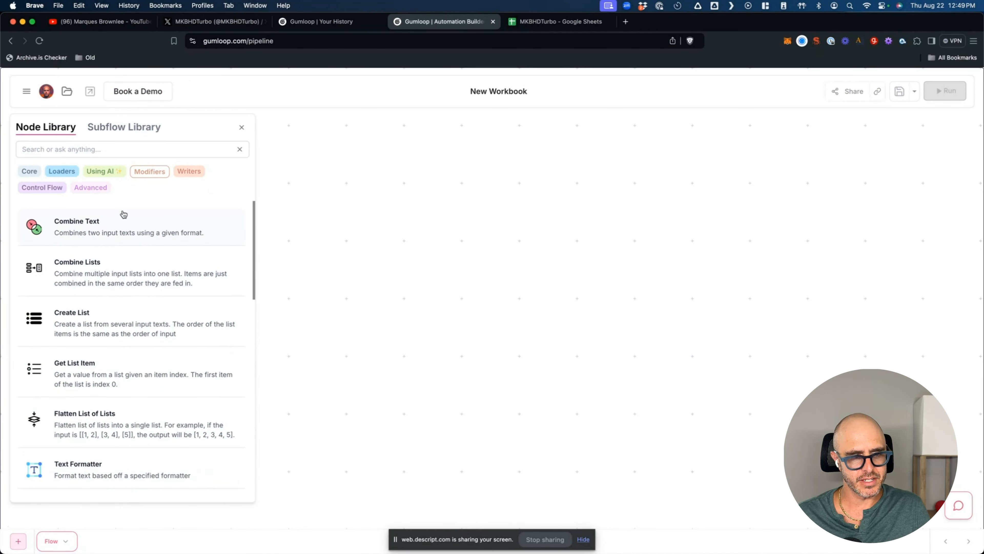
pyautogui.click(38, 173)
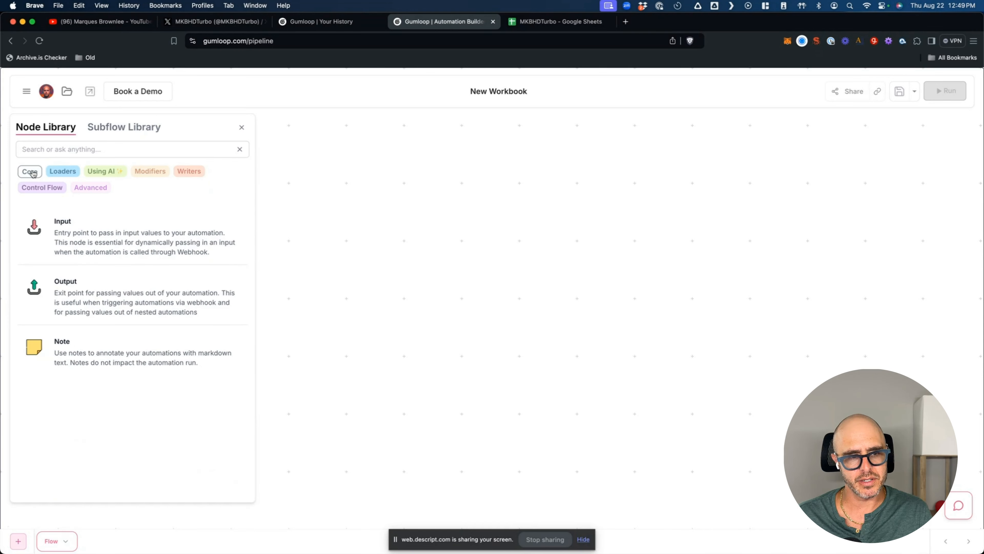
# - Browse the Loaders, Modifiers, Writers, Control Flow and Advanced nodes, return to Core, then view the X profile
pyautogui.click(65, 174)
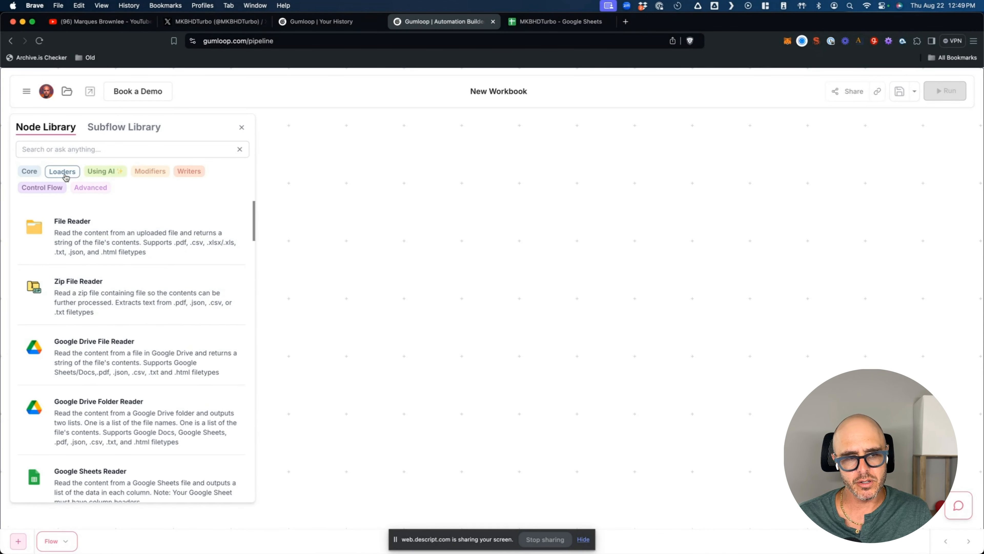
pyautogui.click(148, 177)
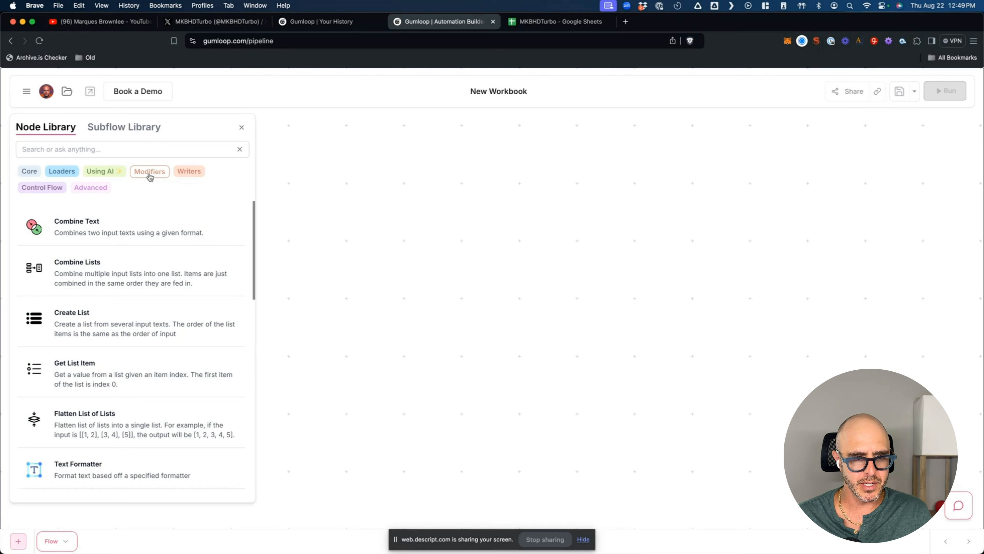
pyautogui.click(188, 173)
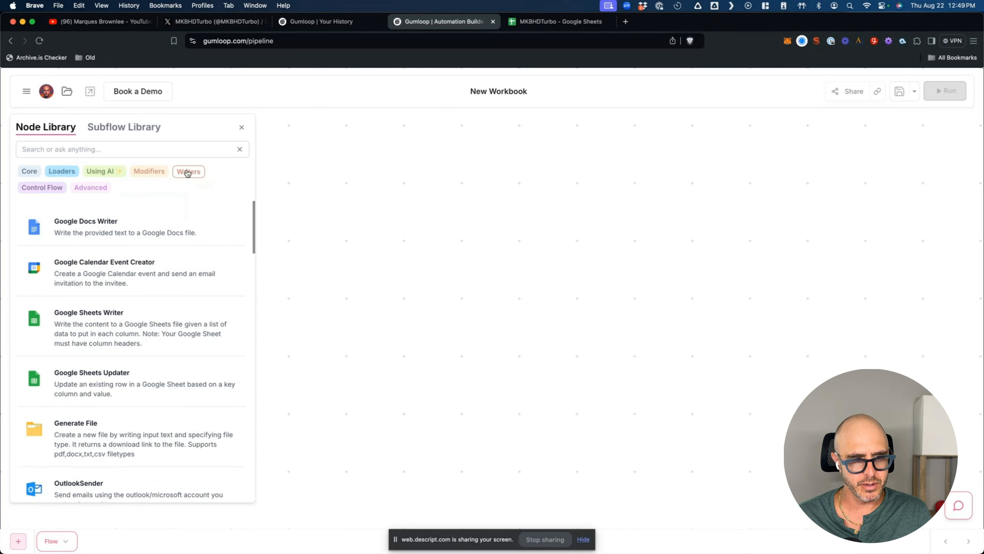
pyautogui.click(36, 190)
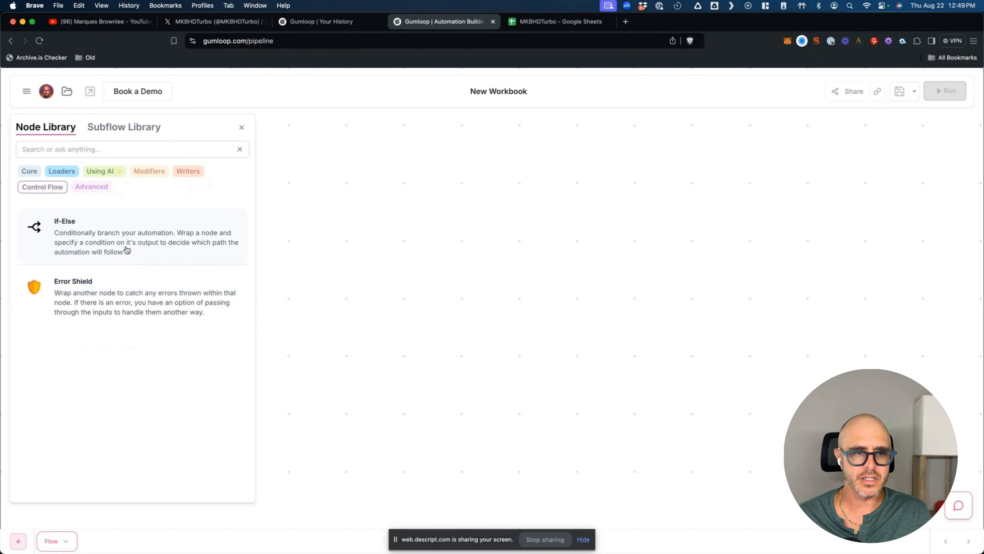
pyautogui.click(91, 191)
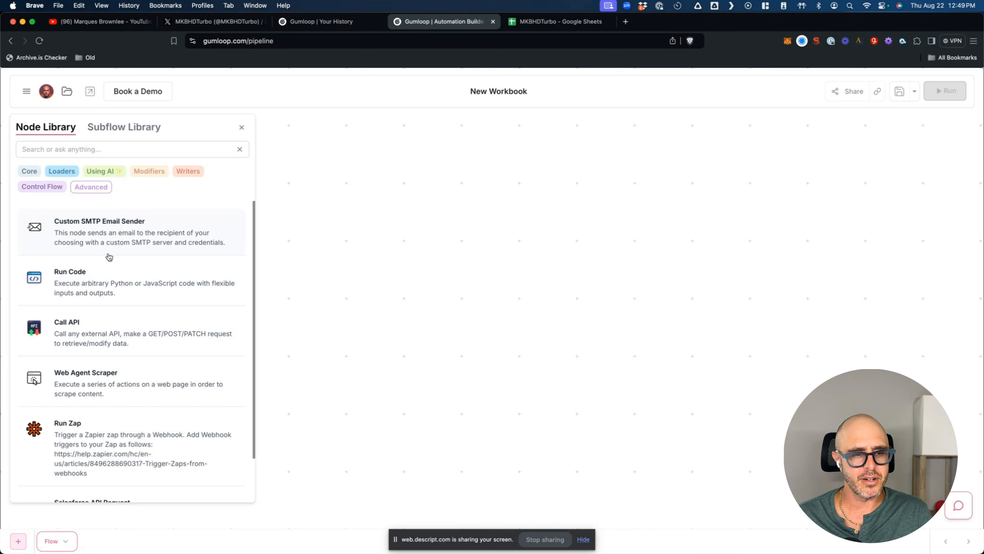
pyautogui.scroll(-2, 127, 357)
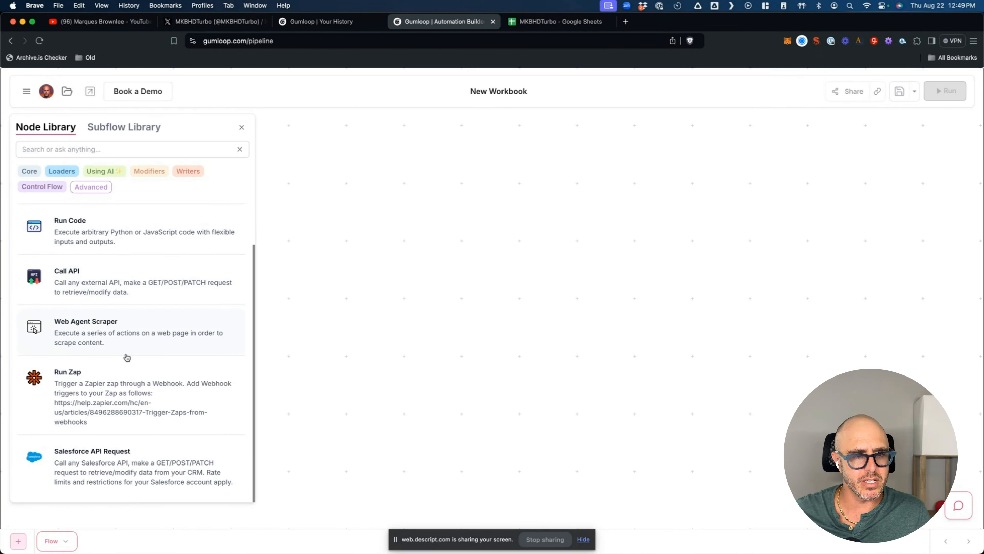
pyautogui.click(31, 170)
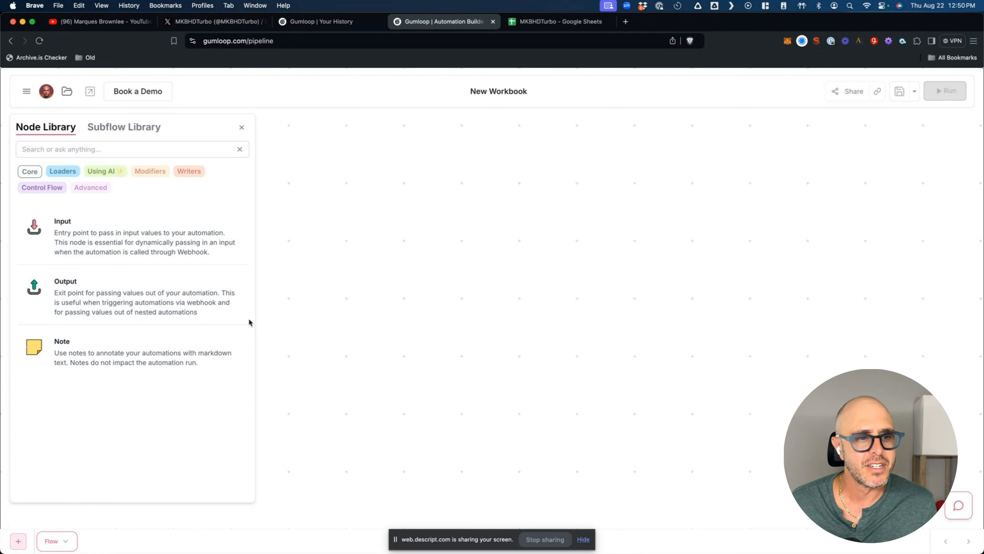
pyautogui.click(213, 21)
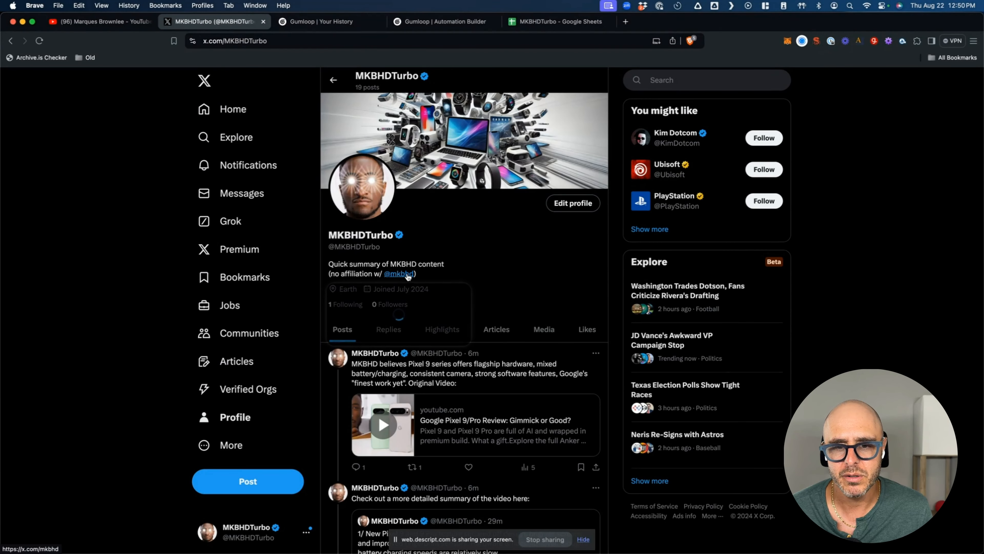
# - Return from X to the new Gumloop workbook after glancing at the run history
pyautogui.click(430, 26)
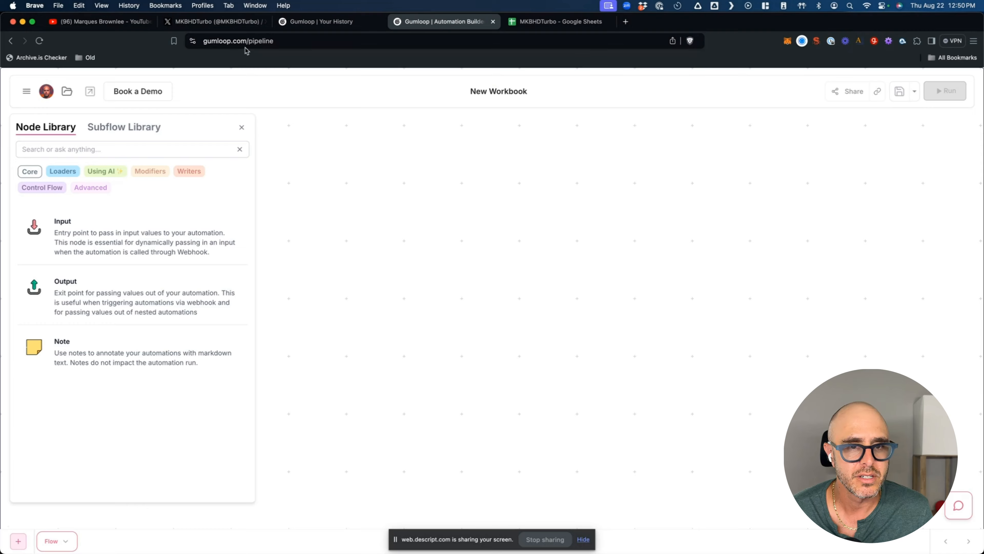
pyautogui.click(314, 26)
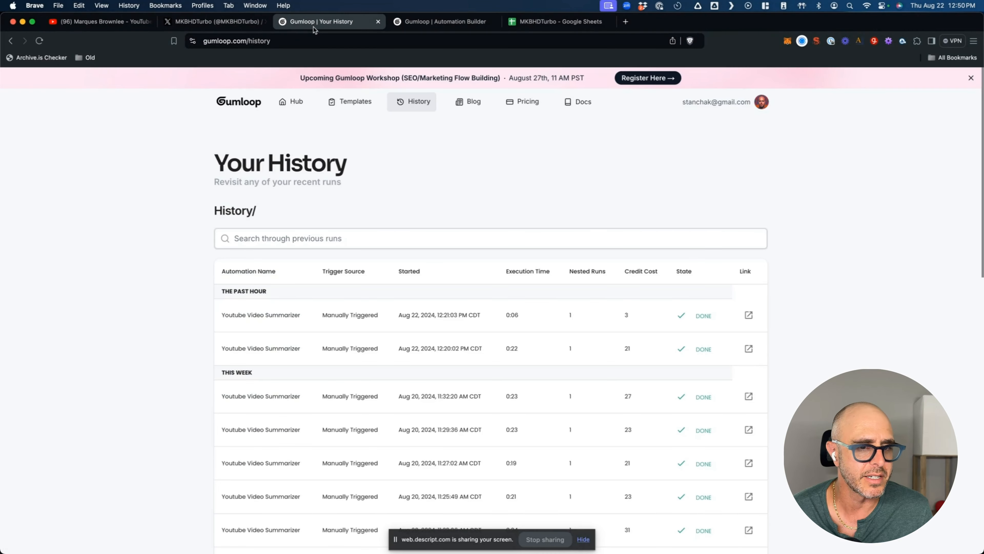
pyautogui.click(417, 22)
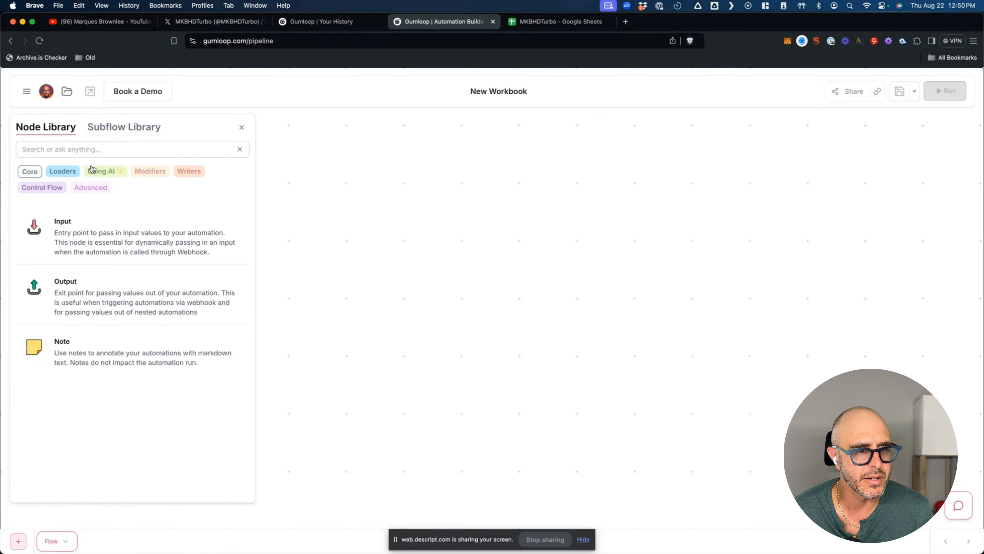
# - Filter the Node Library to Using AI, then to Modifiers nodes like Text Formatter and Split Text
pyautogui.click(104, 172)
pyautogui.click(150, 171)
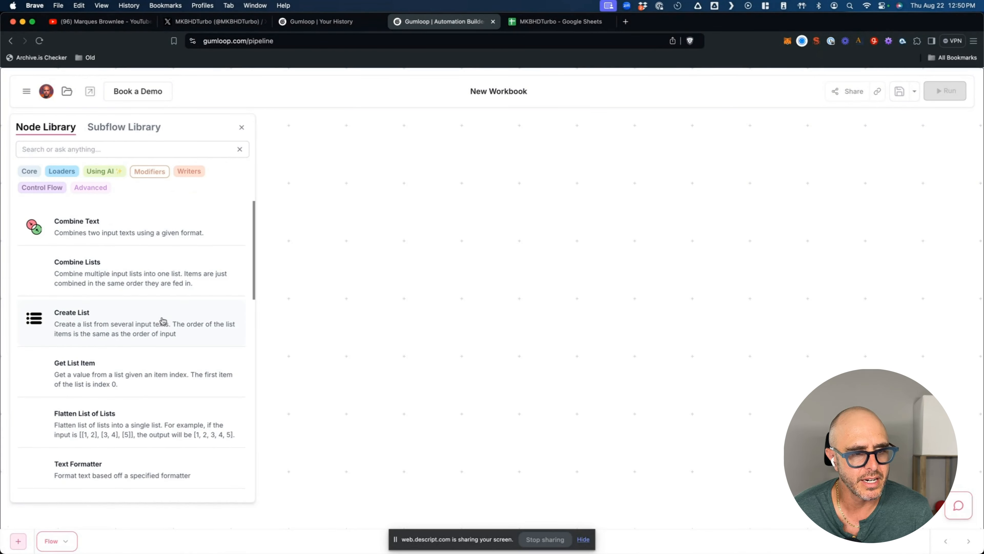
pyautogui.scroll(-5, 158, 321)
pyautogui.scroll(3, 160, 321)
pyautogui.scroll(-5, 159, 321)
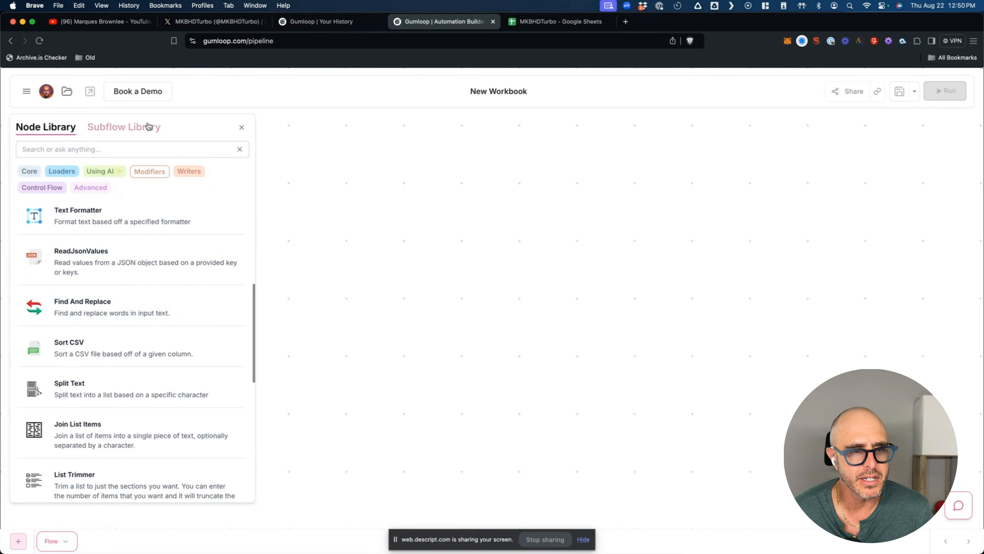
pyautogui.click(27, 92)
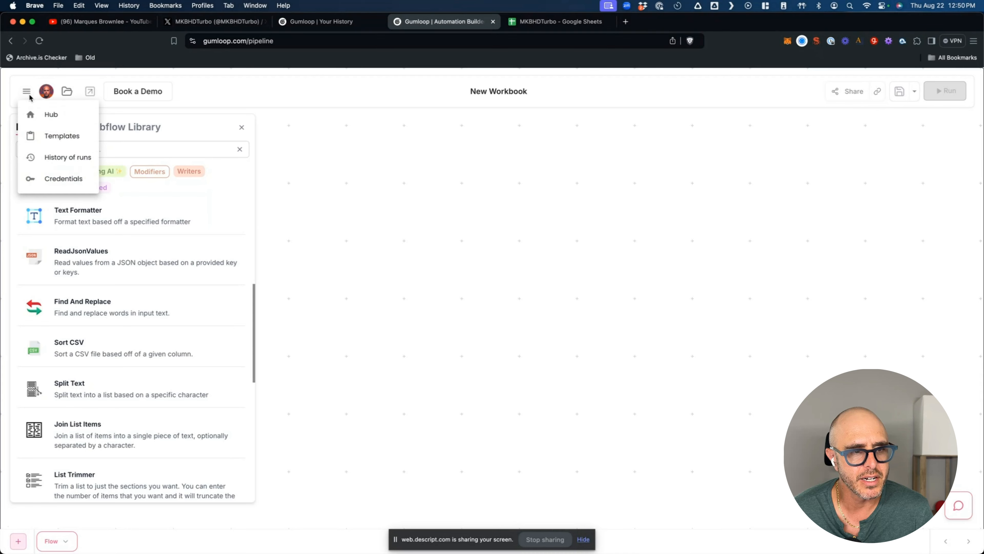
# - Open the MKBHD Video Summarizer flow from the Hub and zoom around its node graph
pyautogui.click(54, 115)
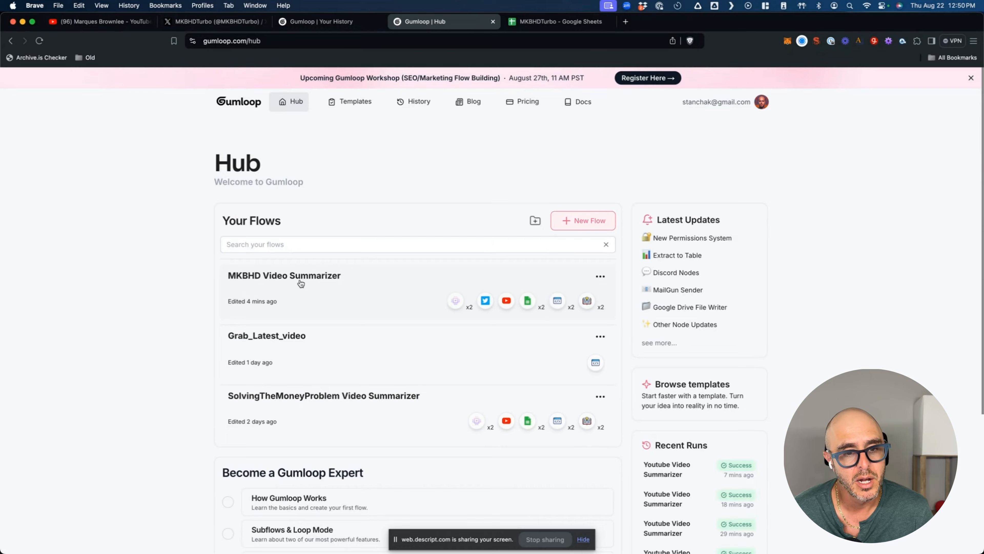
pyautogui.click(300, 283)
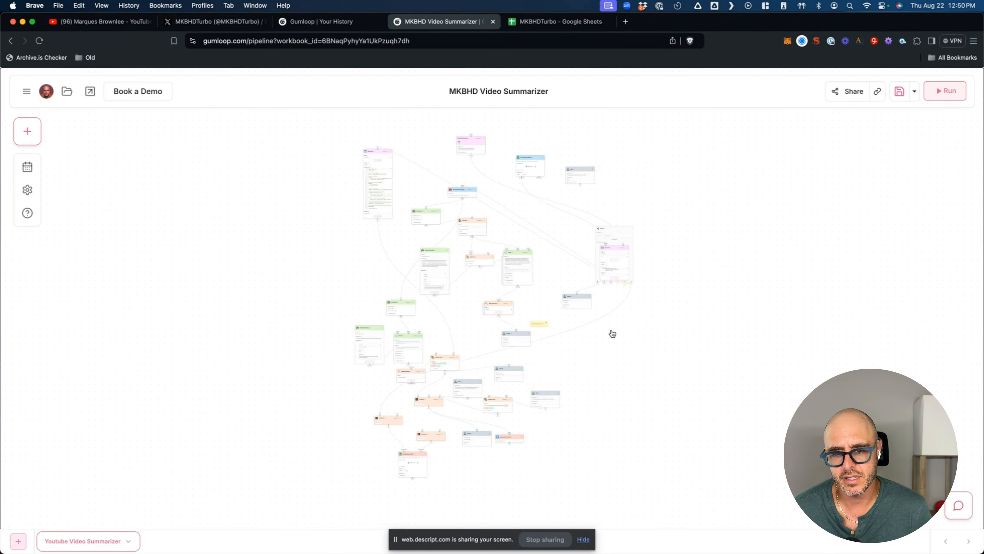
pyautogui.scroll(3, 489, 181)
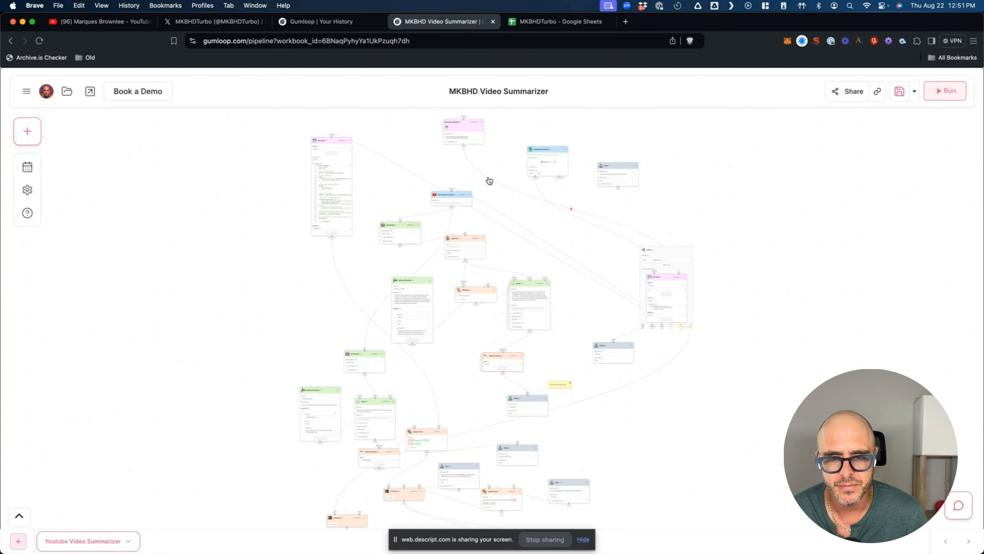
pyautogui.scroll(3, 489, 181)
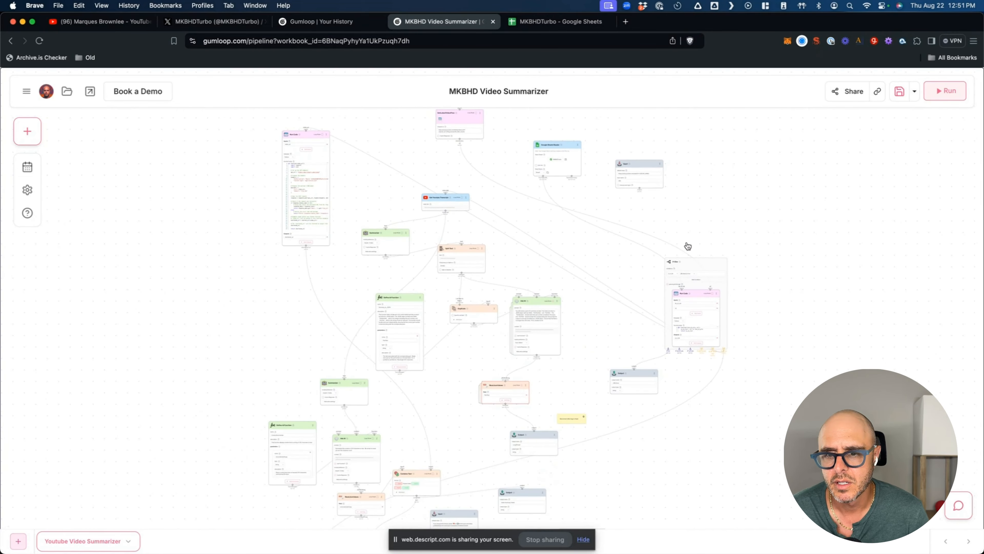
pyautogui.scroll(3, 687, 247)
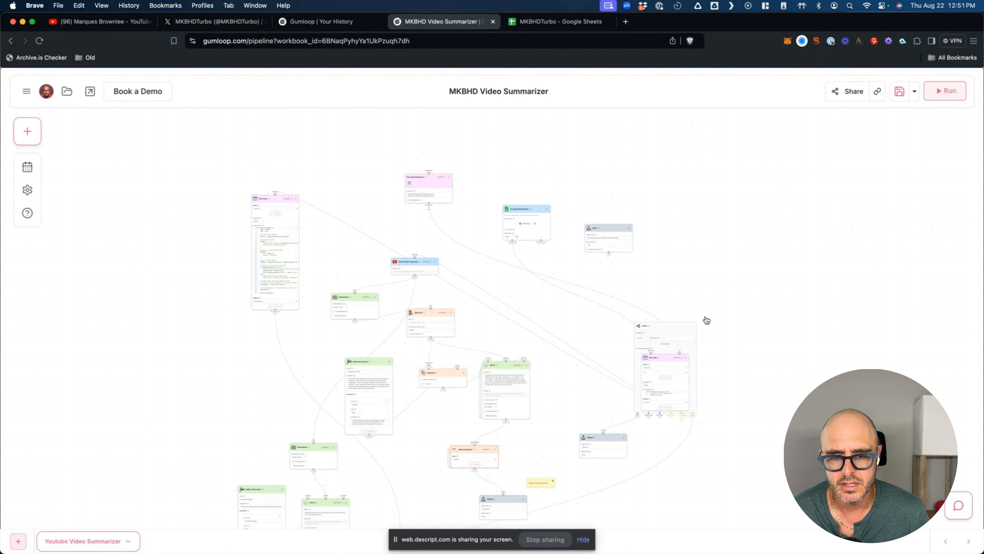
pyautogui.scroll(-3, 707, 320)
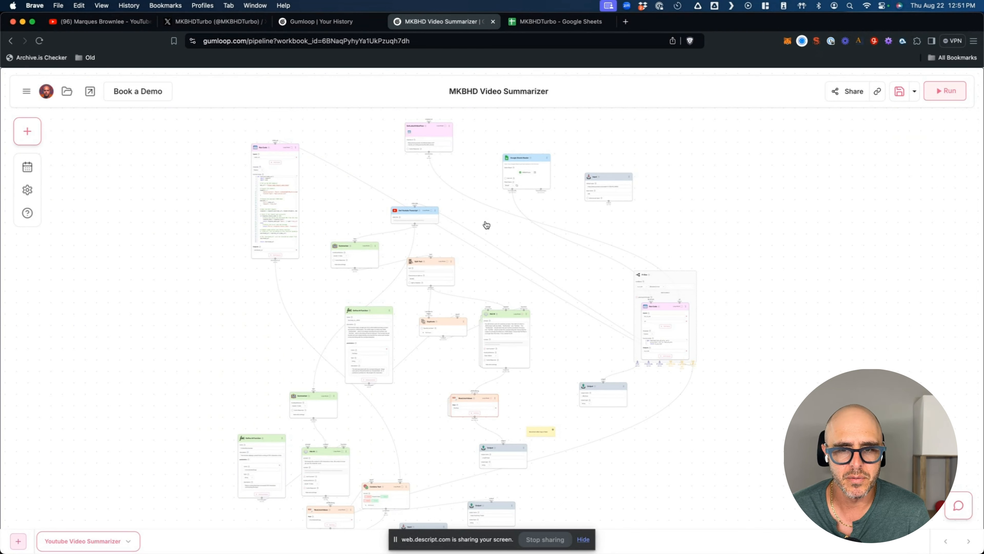
pyautogui.scroll(3, 487, 225)
pyautogui.scroll(-5, 487, 225)
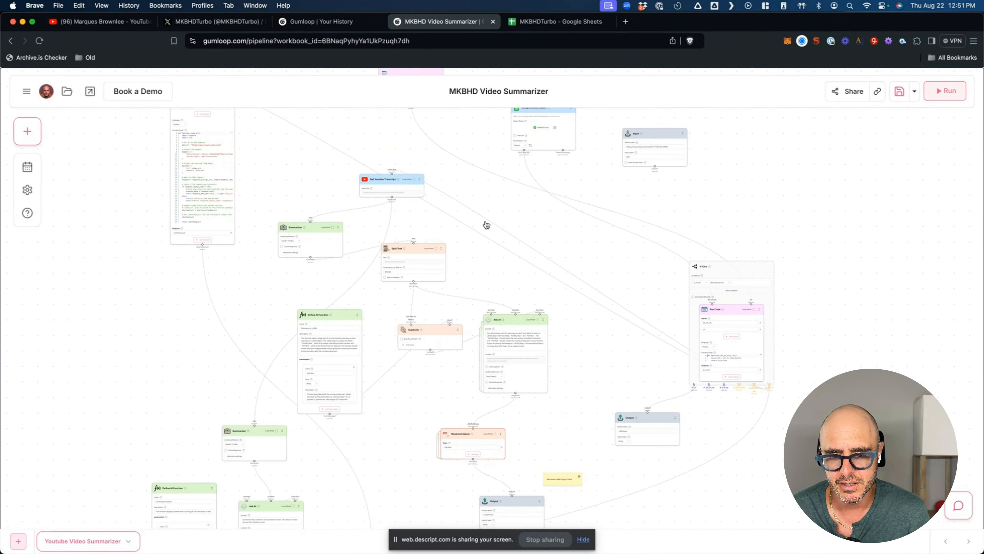
pyautogui.scroll(-2, 490, 307)
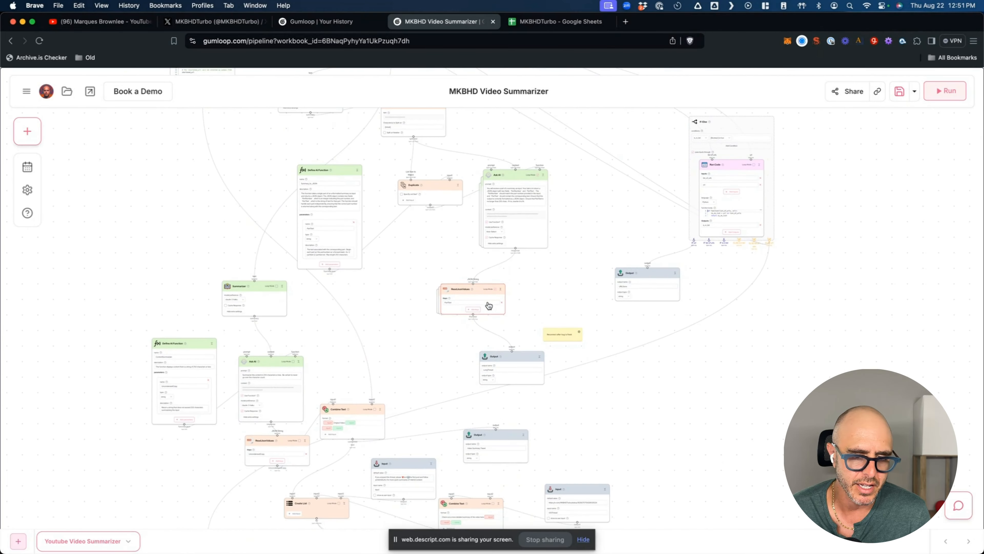
pyautogui.scroll(-8, 631, 341)
# - Inspect the Input node's options and the MKBHDTurbo spreadsheet, then return to the flow
pyautogui.click(605, 289)
pyautogui.scroll(13, 599, 288)
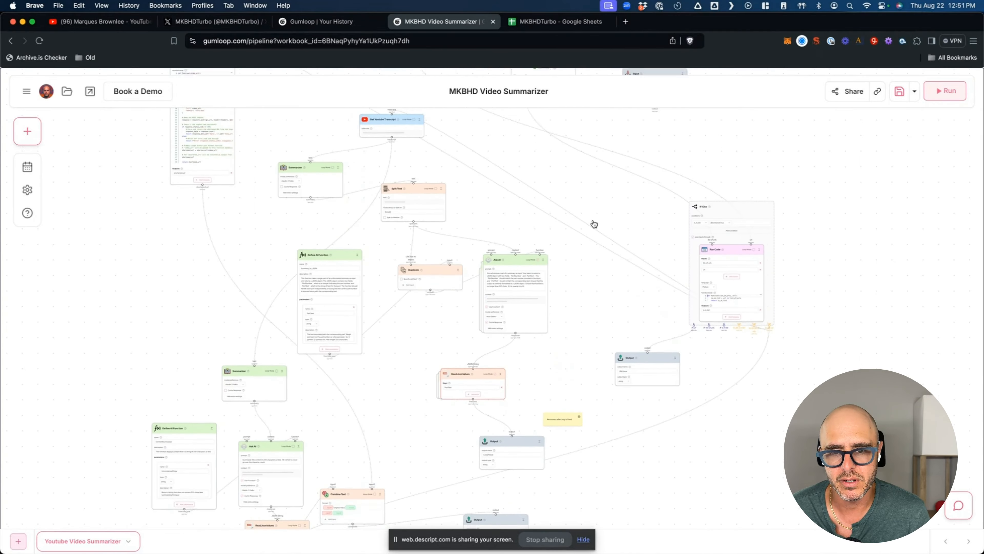
pyautogui.scroll(7, 595, 224)
pyautogui.scroll(-2, 599, 262)
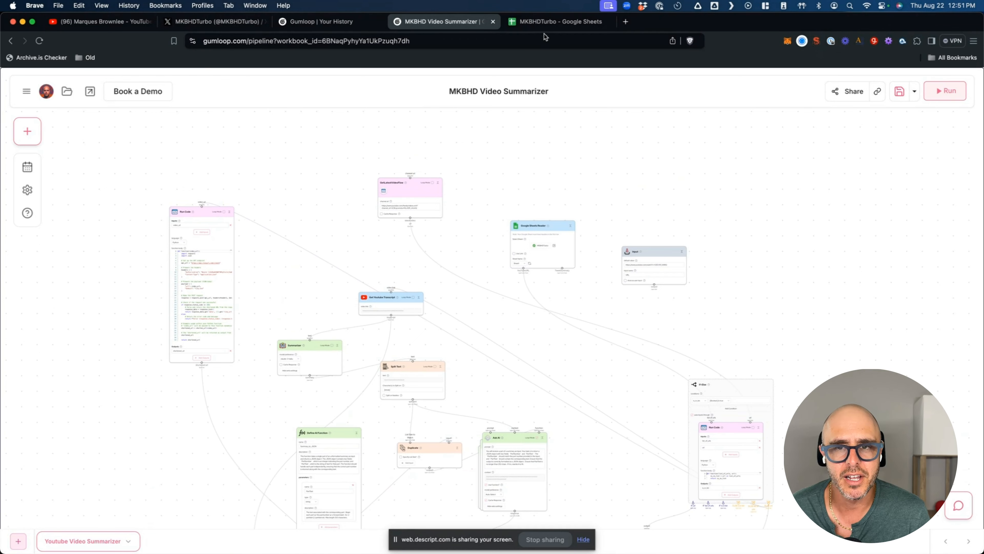
pyautogui.click(544, 24)
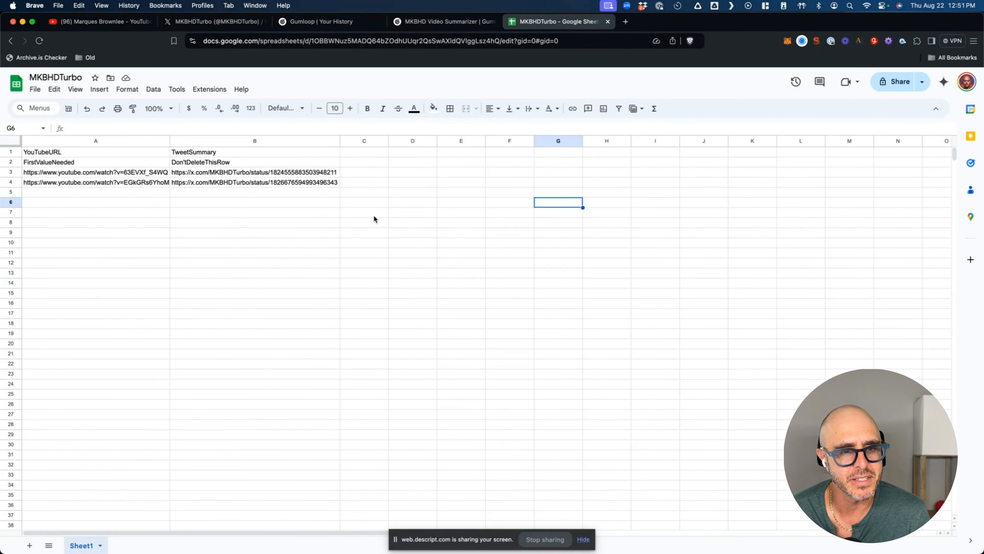
pyautogui.click(443, 21)
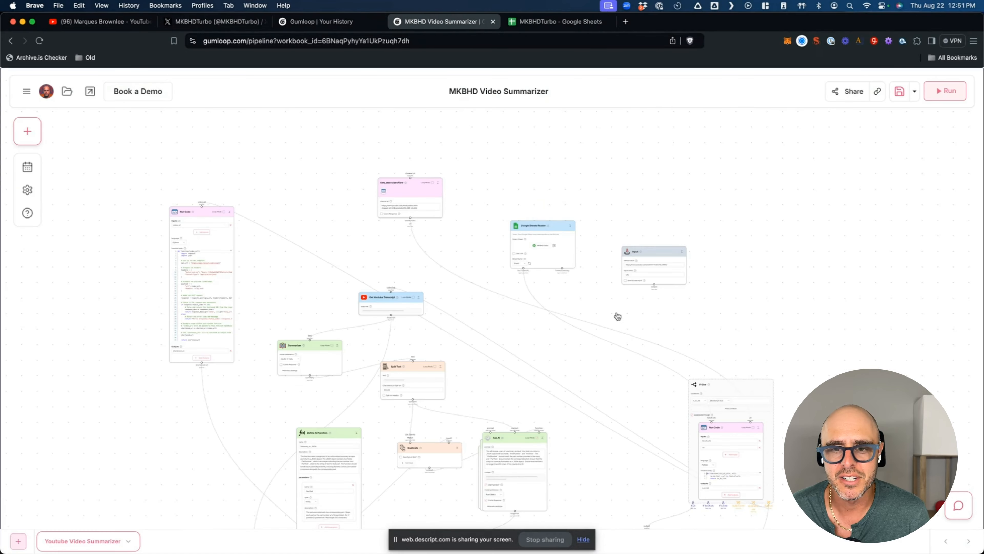
# - Open the Node Library beside the summarizer flow and scroll the Loaders list down to Discord Message Reader
pyautogui.click(27, 131)
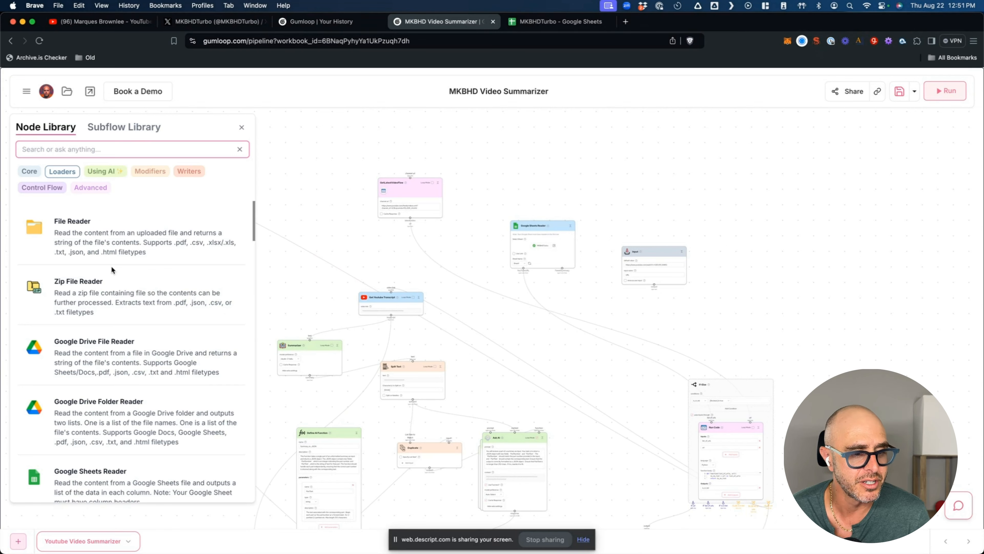
pyautogui.scroll(-15, 111, 265)
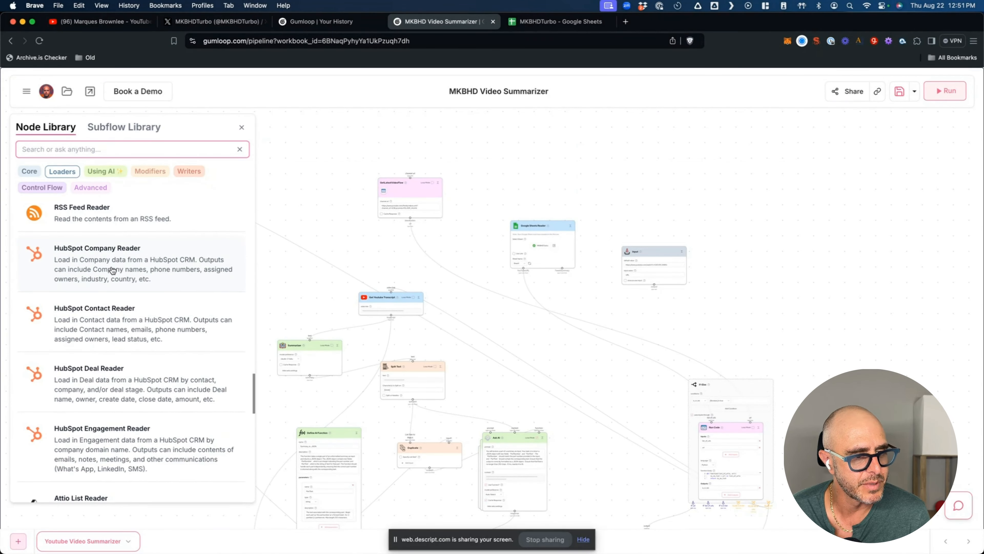
pyautogui.scroll(-1, 113, 270)
pyautogui.scroll(4, 113, 270)
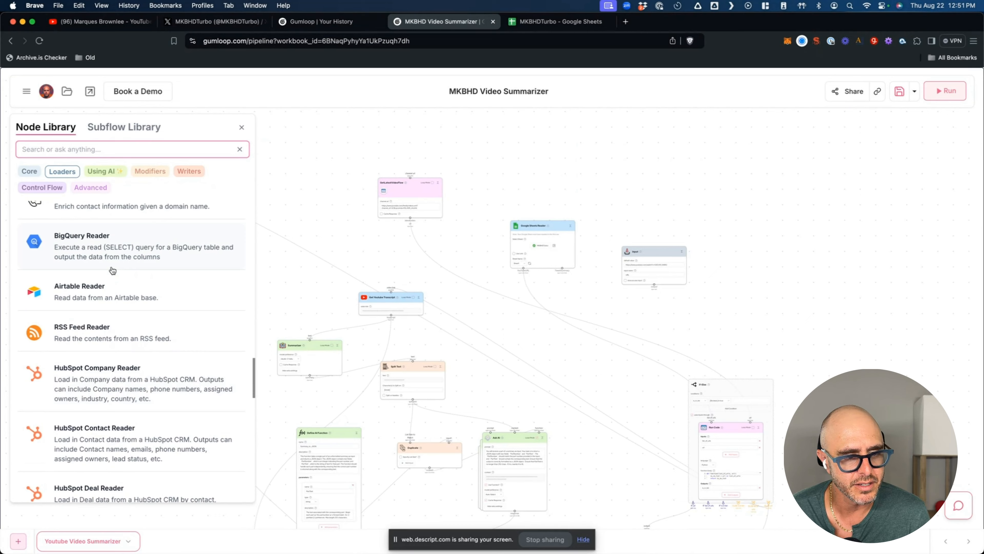
pyautogui.scroll(3, 112, 270)
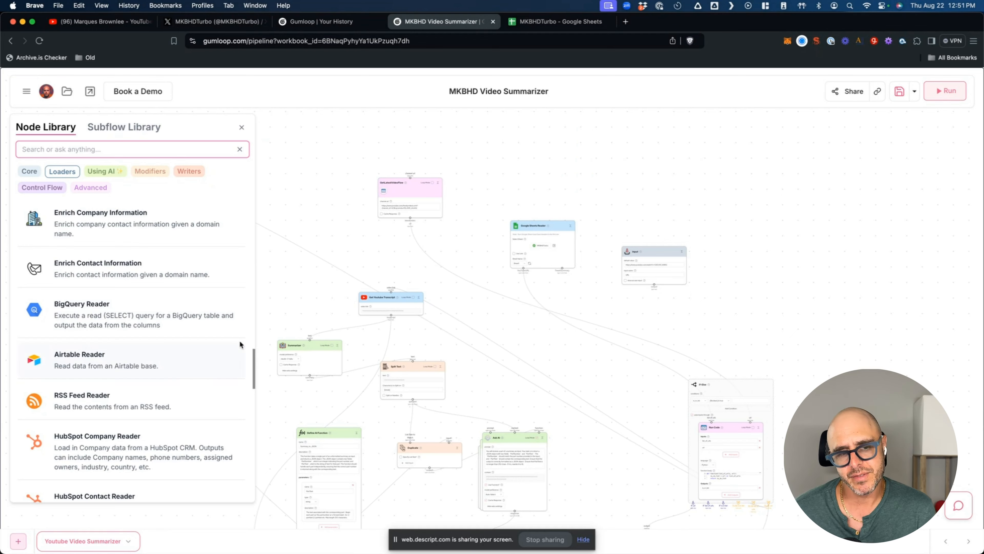
pyautogui.scroll(-10, 211, 343)
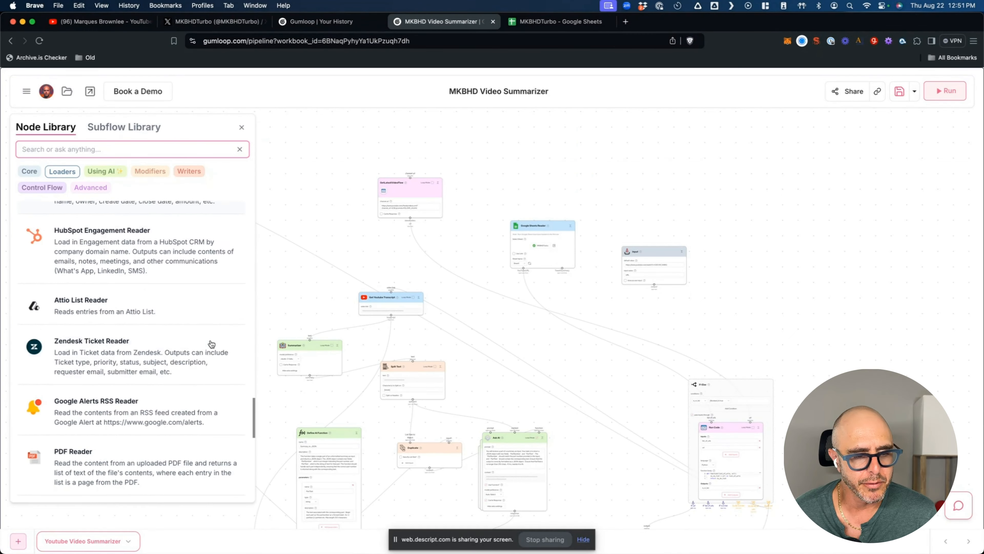
pyautogui.scroll(-8, 211, 343)
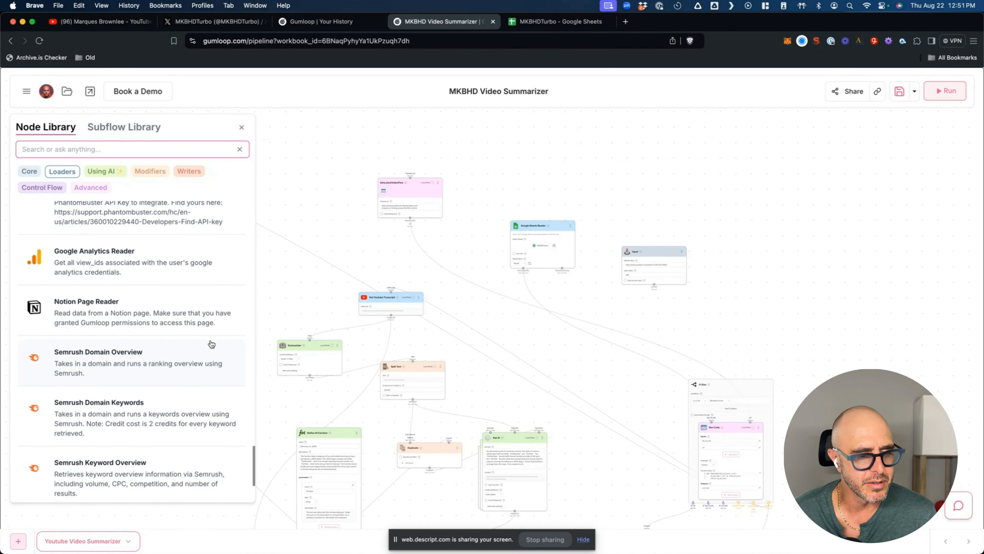
pyautogui.scroll(-4, 211, 344)
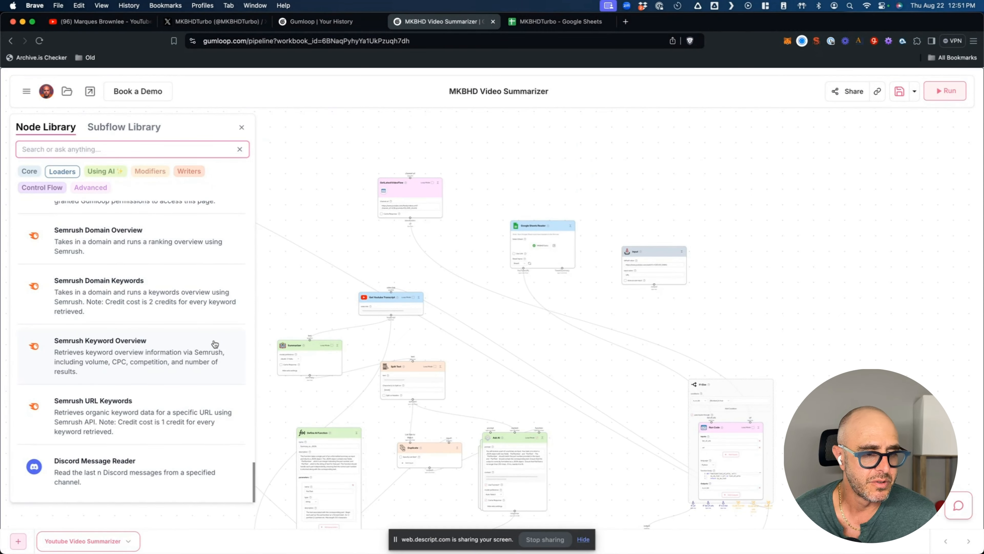